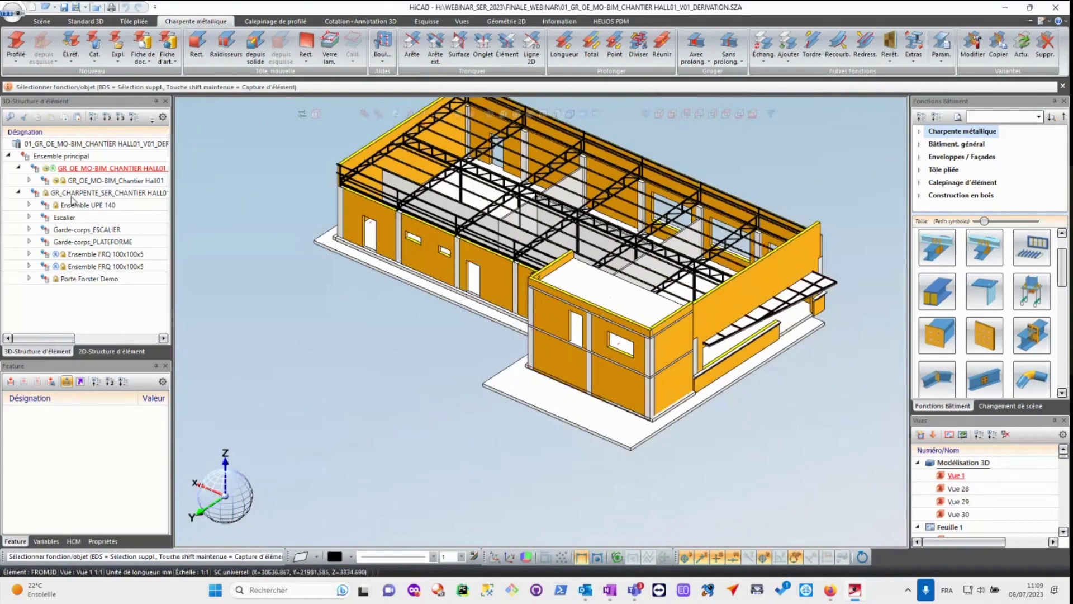
- Show only the GR_CHARPENTE_SER_CHANTIER HALL01 assembly and examine the door above the staircase up close
{"action": "double_click", "coordinate": [71, 194]}
{"action": "scroll", "coordinate": [605, 389], "scroll_direction": "up", "scroll_amount": 4}
{"action": "scroll", "coordinate": [605, 389], "scroll_direction": "up", "scroll_amount": 2}
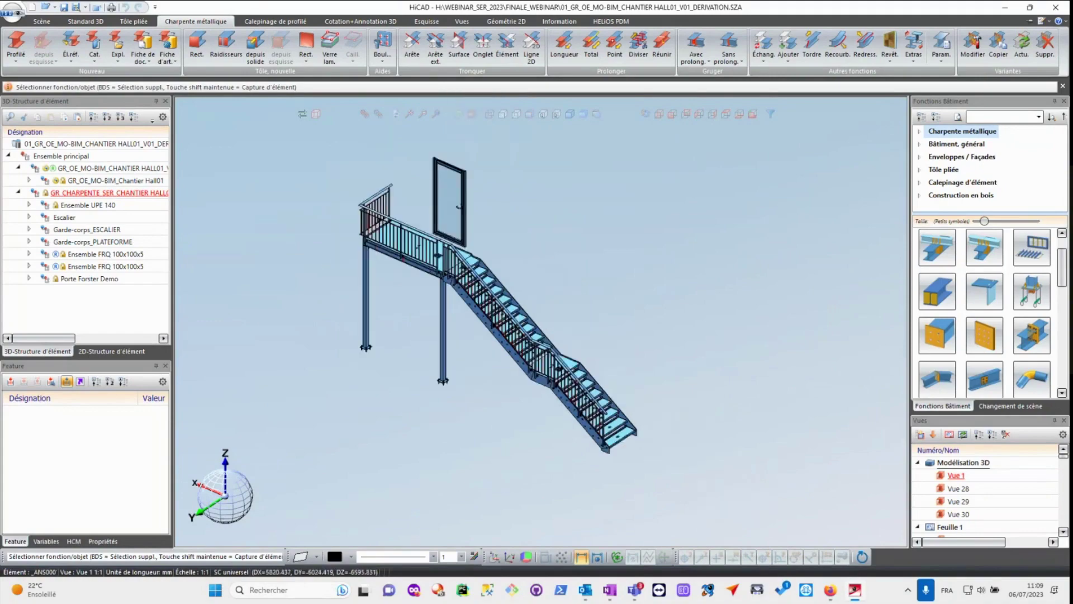
{"action": "scroll", "coordinate": [452, 194], "scroll_direction": "up", "scroll_amount": 6}
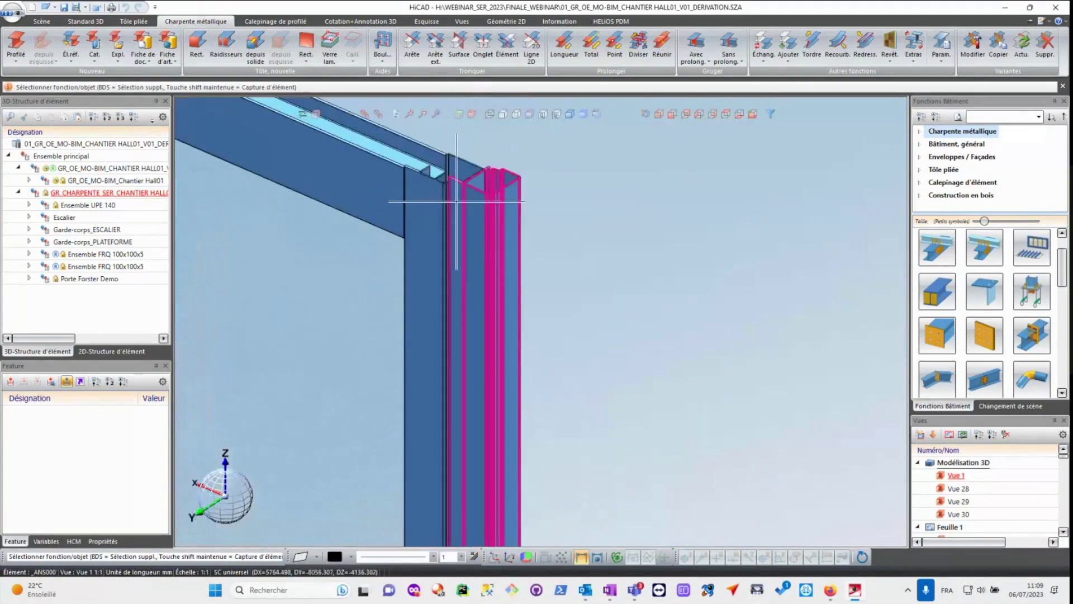
{"action": "scroll", "coordinate": [452, 194], "scroll_direction": "down", "scroll_amount": 6}
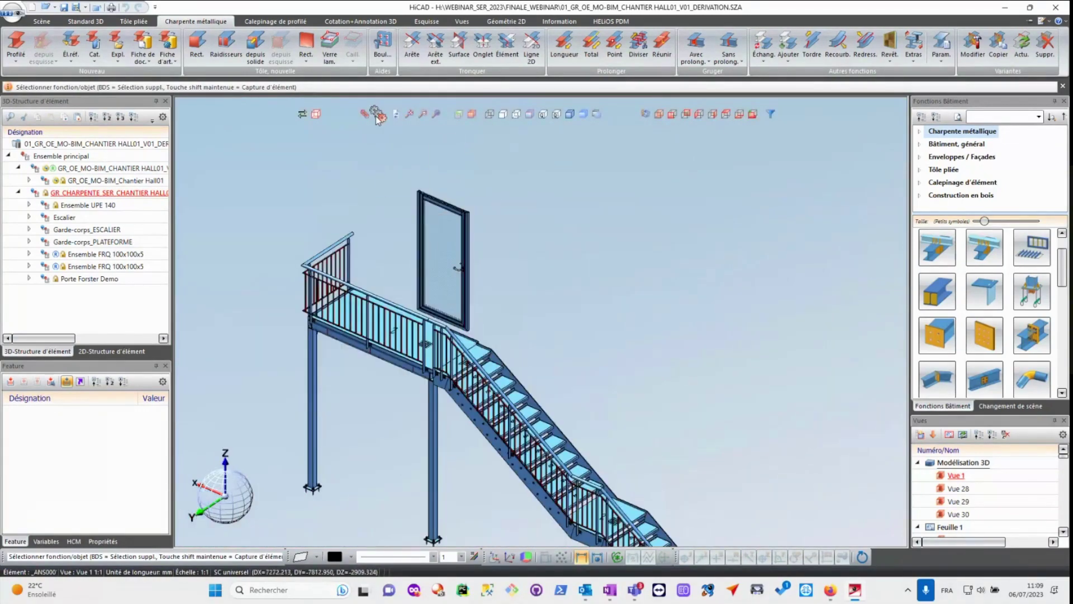
- Redisplay the whole building and examine how the staircase and platform sit against the facade
{"action": "left_click", "coordinate": [365, 114]}
{"action": "scroll", "coordinate": [416, 229], "scroll_direction": "down", "scroll_amount": 6}
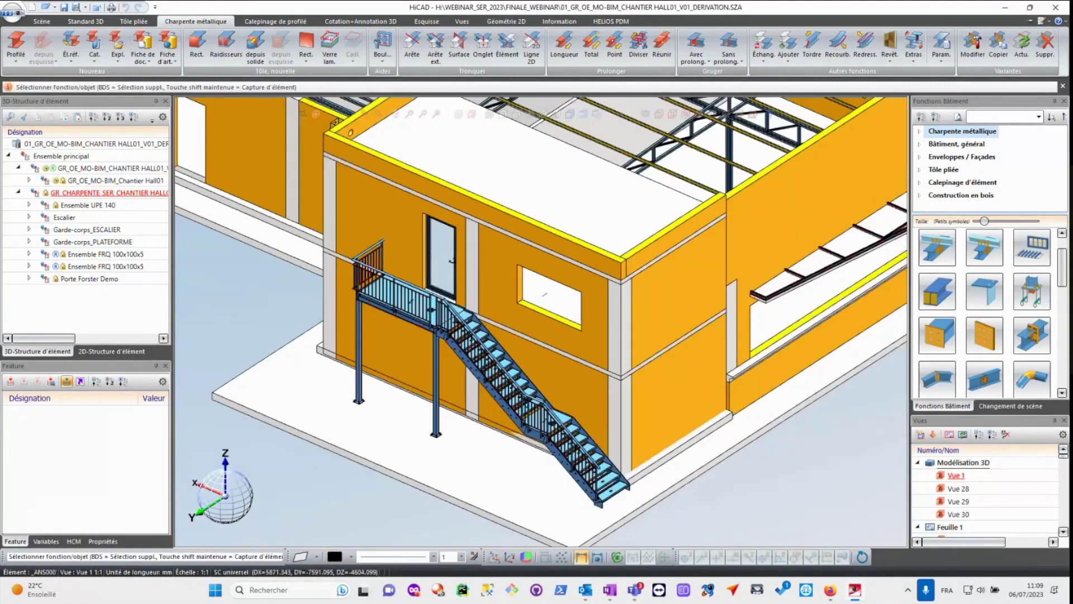
{"action": "scroll", "coordinate": [547, 230], "scroll_direction": "up", "scroll_amount": 2}
{"action": "middle_click_drag", "start_coordinate": [546, 230], "coordinate": [545, 281]}
{"action": "scroll", "coordinate": [529, 346], "scroll_direction": "down", "scroll_amount": 6}
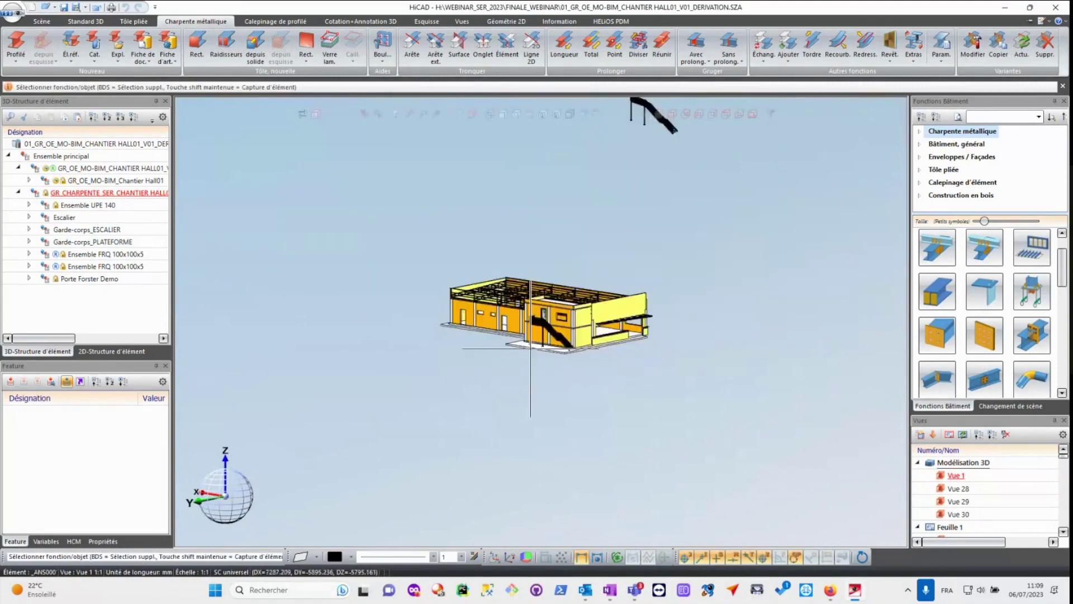
{"action": "scroll", "coordinate": [592, 224], "scroll_direction": "up", "scroll_amount": 4}
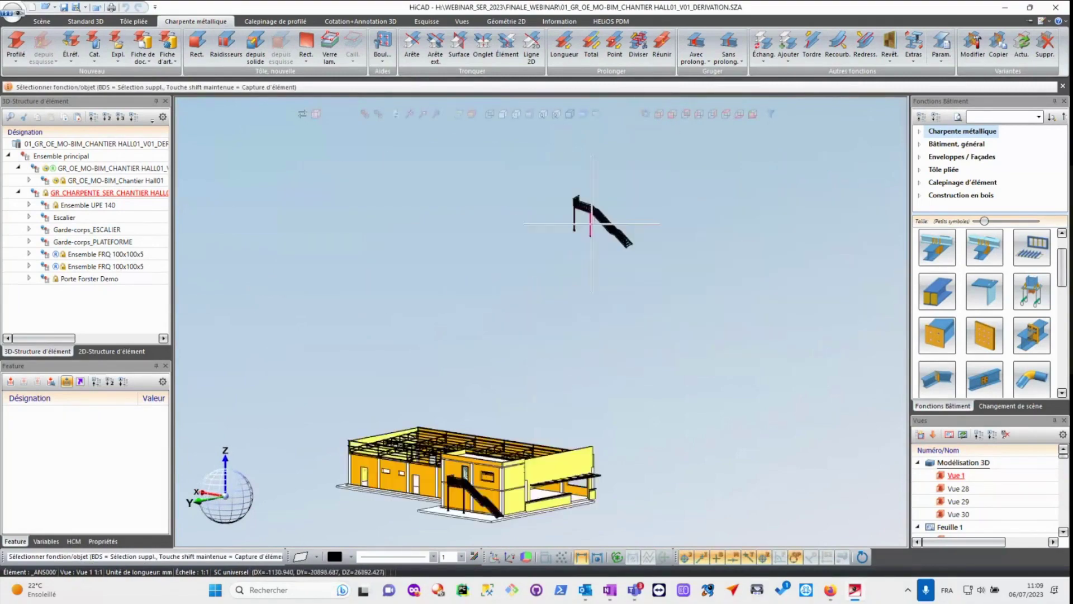
- Activate Vue 28 of the staircase and compare it with the full building model
{"action": "left_click", "coordinate": [642, 204]}
{"action": "left_click", "coordinate": [672, 116]}
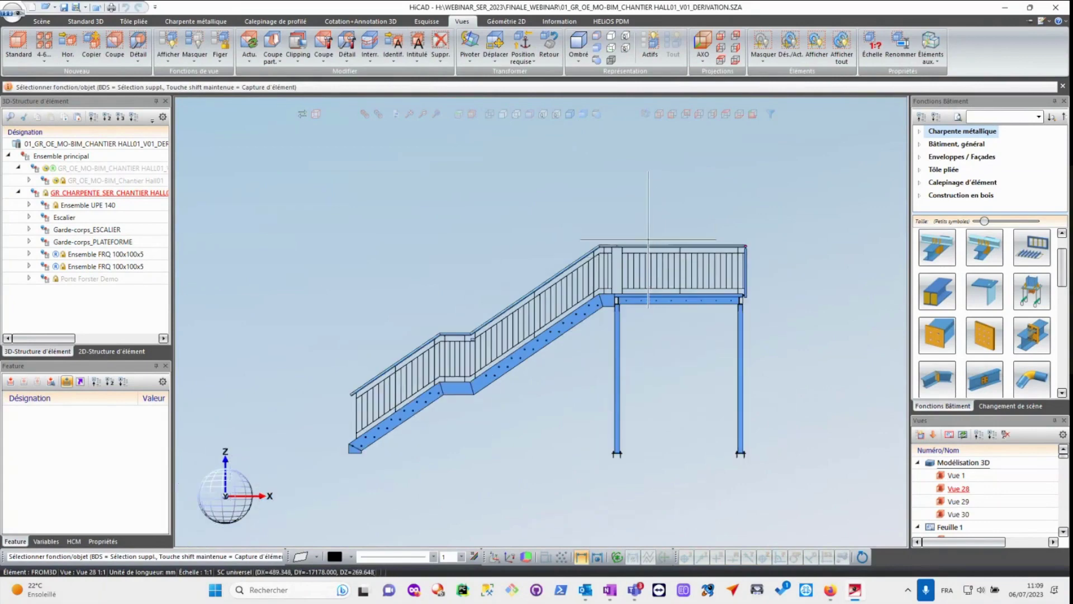
{"action": "scroll", "coordinate": [649, 200], "scroll_direction": "down", "scroll_amount": 3}
{"action": "scroll", "coordinate": [650, 199], "scroll_direction": "down", "scroll_amount": 8}
{"action": "scroll", "coordinate": [534, 338], "scroll_direction": "up", "scroll_amount": 7}
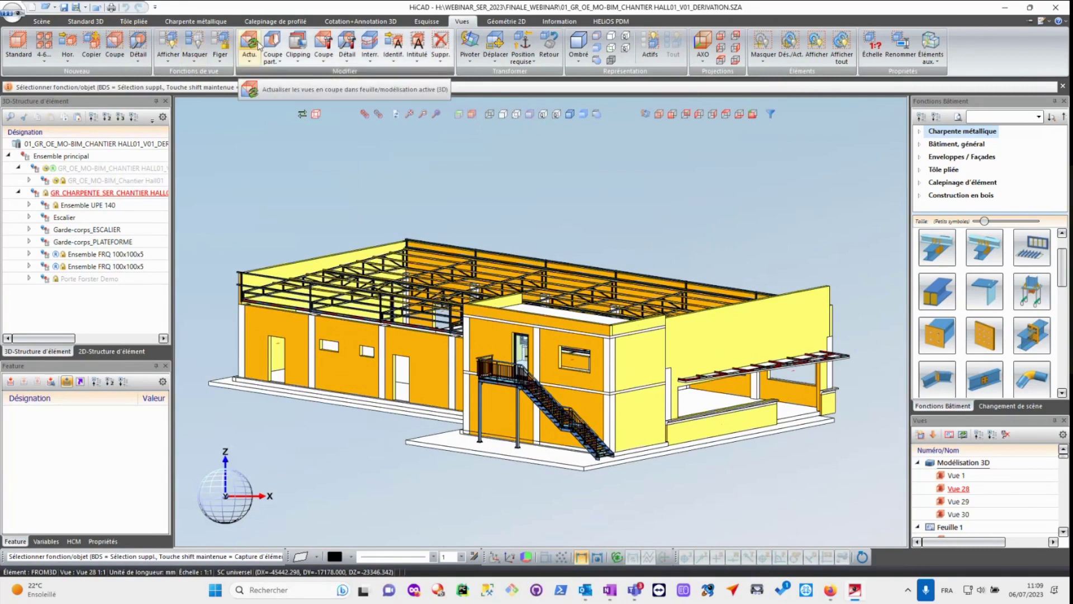
{"action": "left_click", "coordinate": [86, 21]}
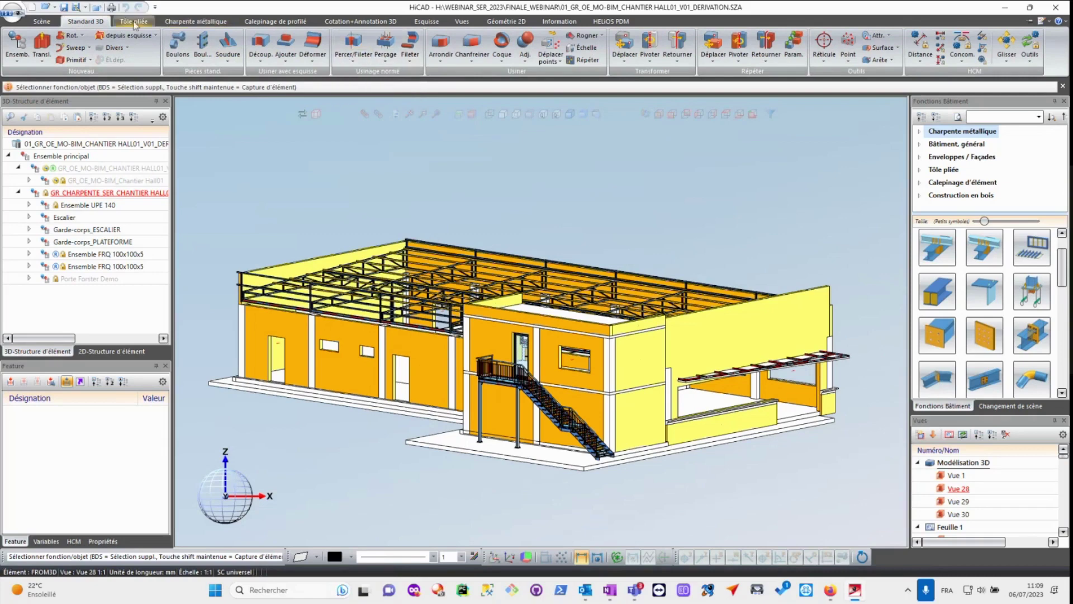
{"action": "left_click", "coordinate": [188, 21]}
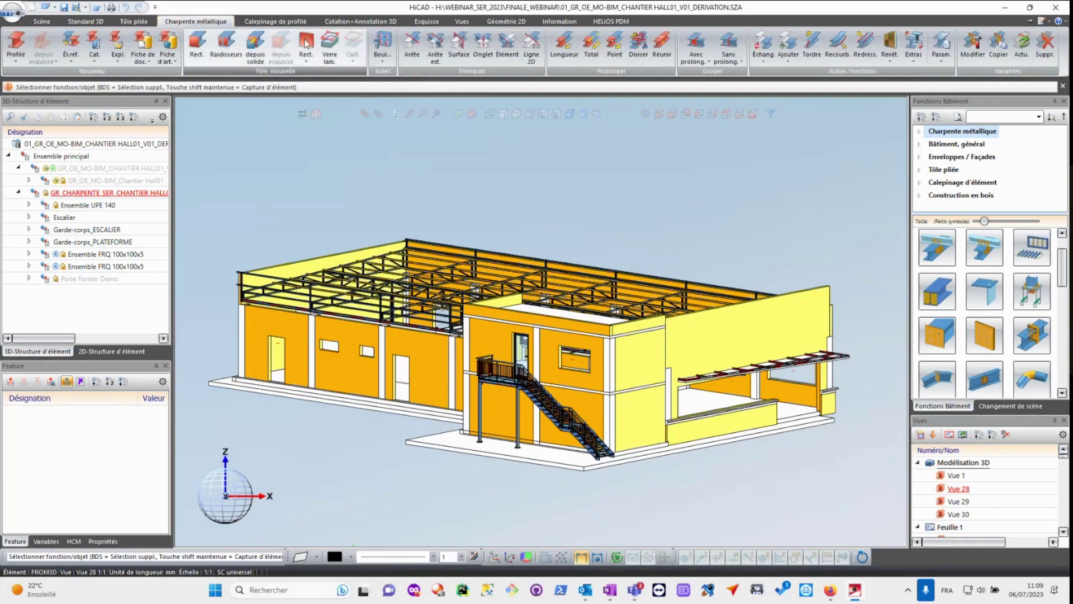
{"action": "left_click", "coordinate": [464, 22]}
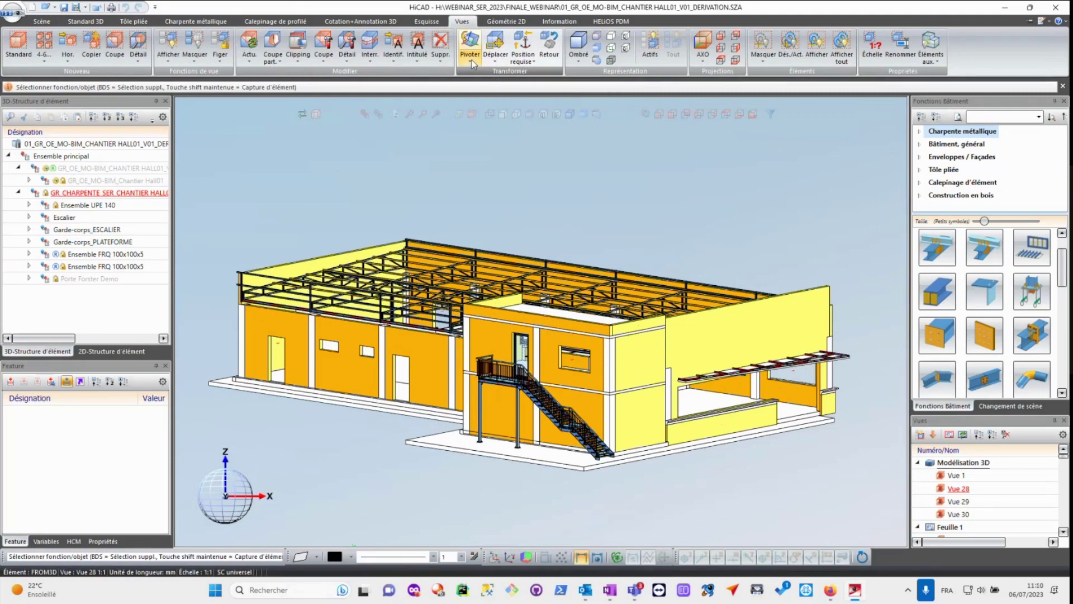
- Show only the Ensemble UPE 140 platform assembly and examine it from below, above and the opposite side
{"action": "key", "text": "ctrl"}
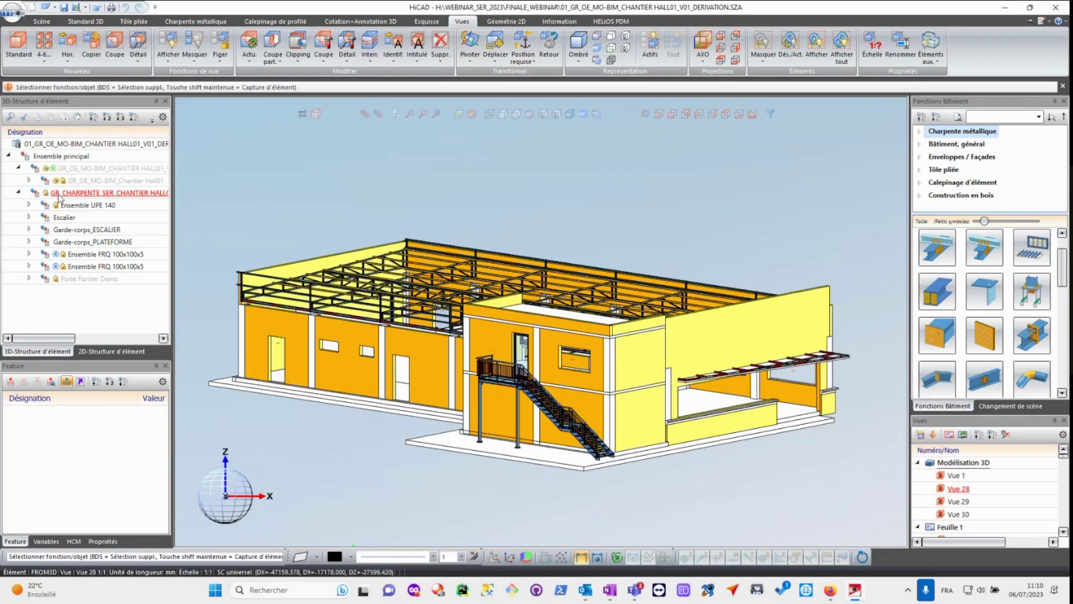
{"action": "key", "text": "ctrl"}
{"action": "left_click", "coordinate": [63, 193]}
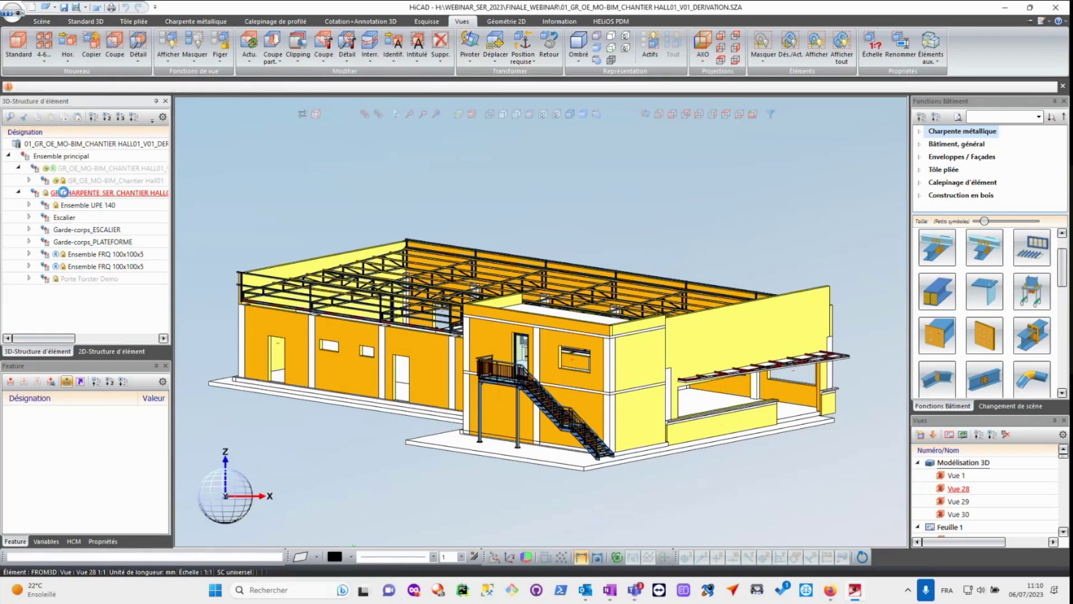
{"action": "left_click", "coordinate": [88, 208]}
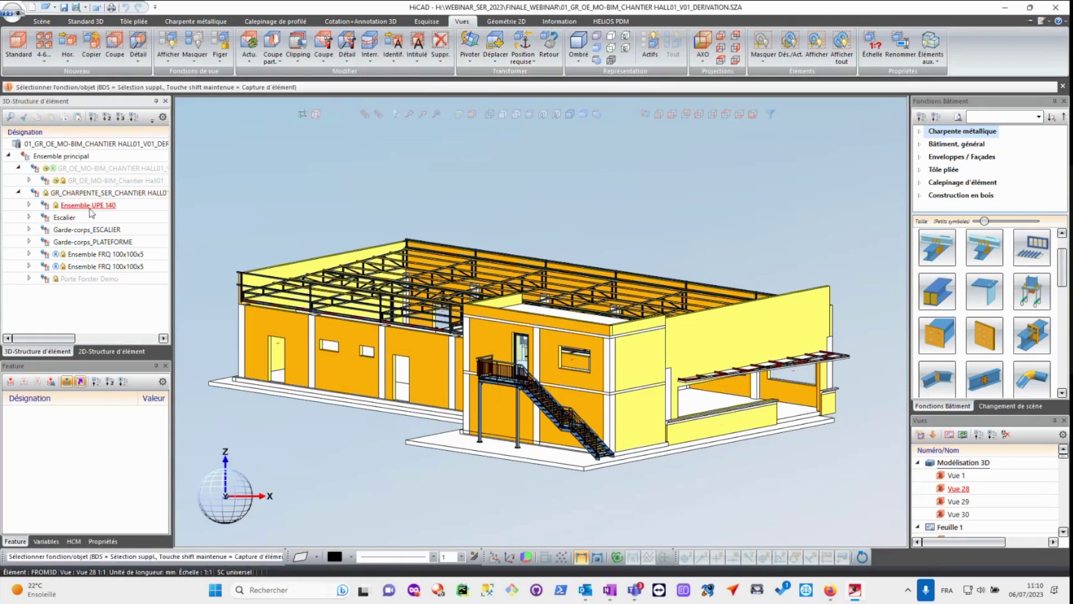
{"action": "left_click", "coordinate": [377, 115]}
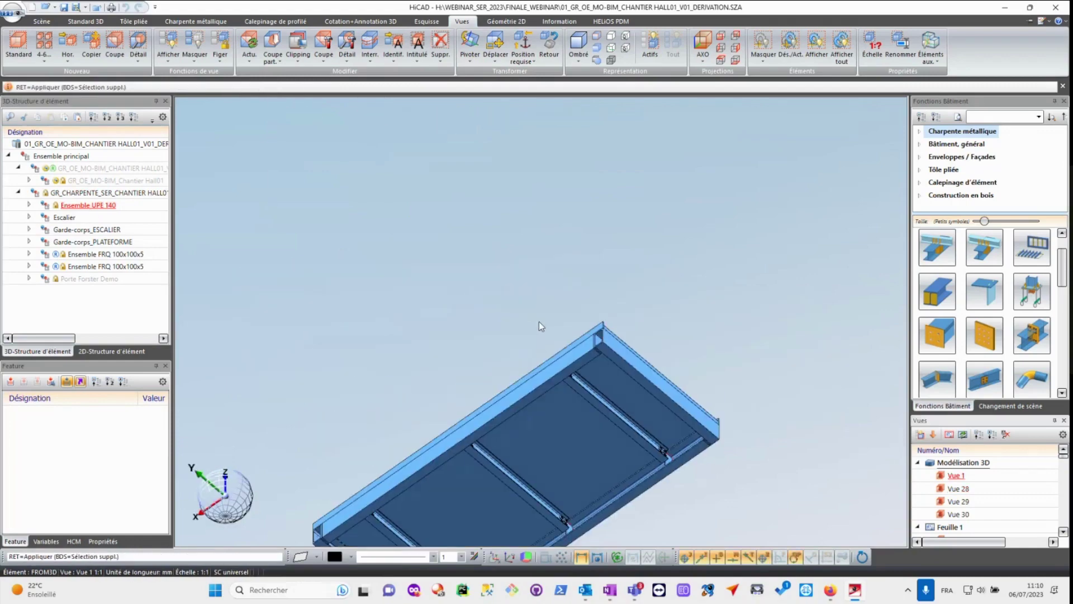
{"action": "middle_click_drag", "start_coordinate": [539, 321], "coordinate": [541, 380]}
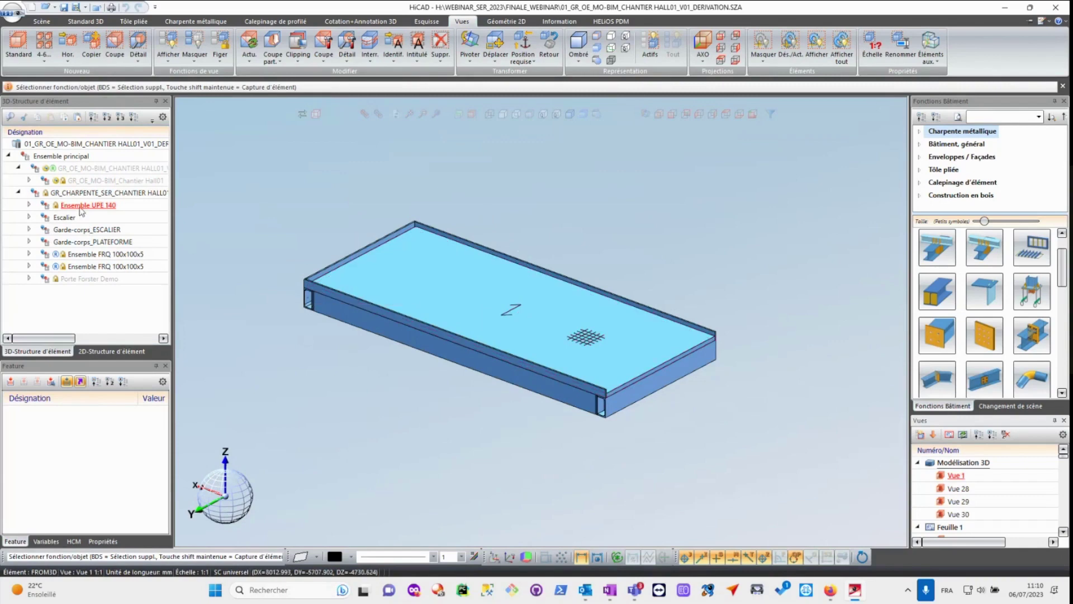
{"action": "middle_click", "coordinate": [531, 314]}
{"action": "middle_click_drag", "start_coordinate": [531, 314], "coordinate": [424, 386]}
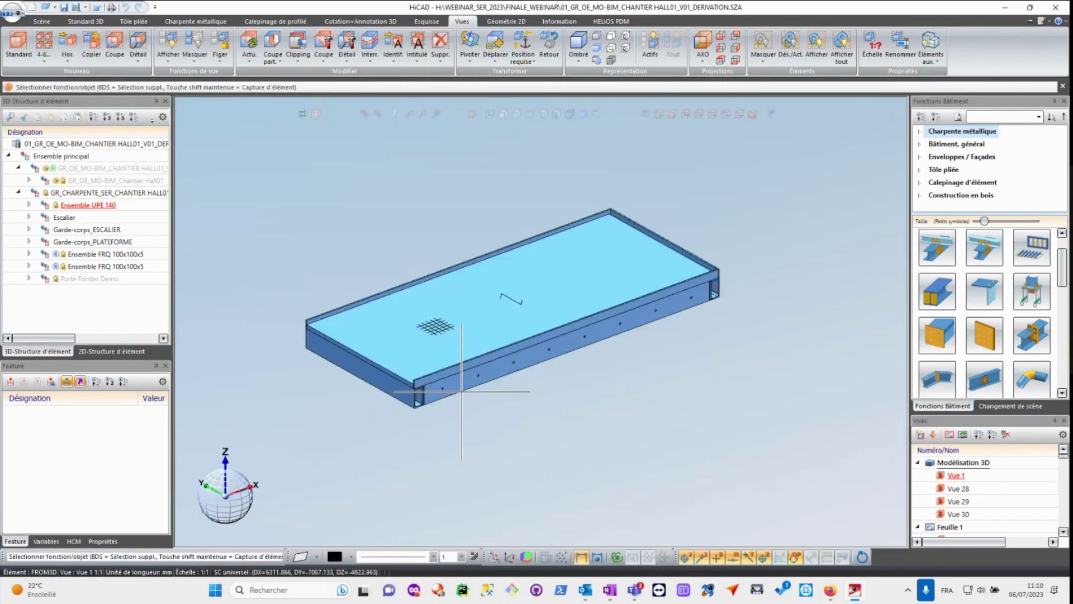
- Isolate the drilled UPE 140 profile of the platform's stringer, examine it from both sides, and redisplay the full model
{"action": "scroll", "coordinate": [456, 342], "scroll_direction": "up", "scroll_amount": 5}
{"action": "left_click", "coordinate": [483, 284]}
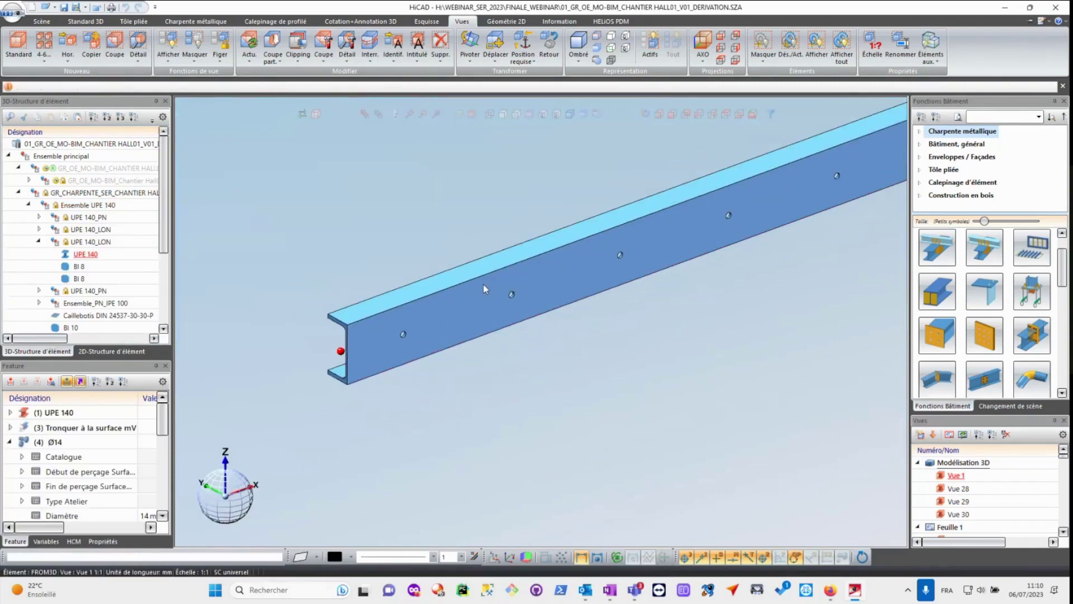
{"action": "middle_click_drag", "start_coordinate": [490, 299], "coordinate": [551, 287]}
{"action": "left_click", "coordinate": [101, 257]}
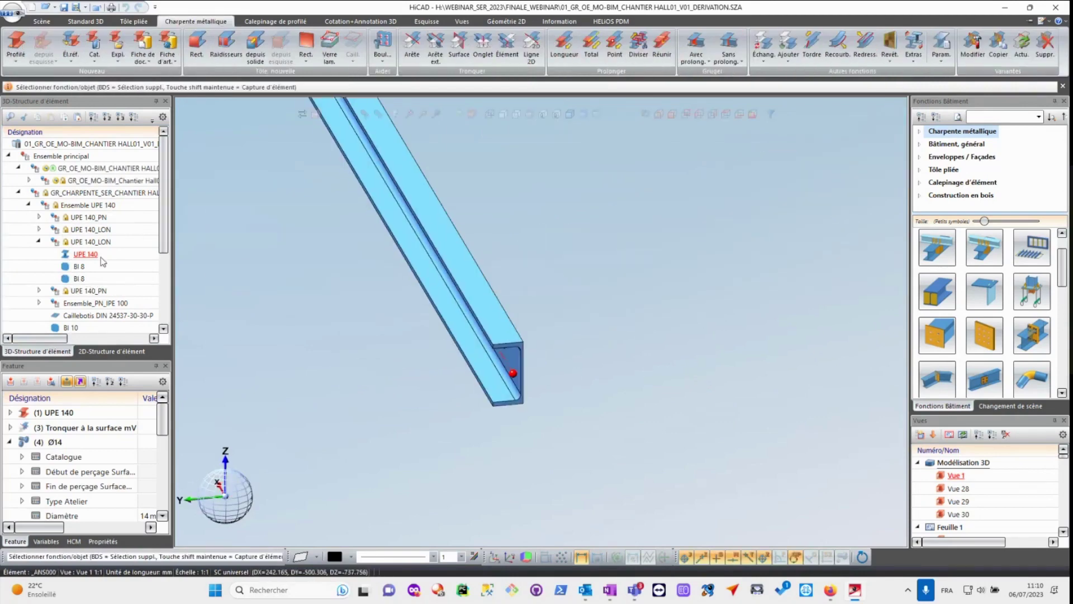
{"action": "middle_click_drag", "start_coordinate": [477, 327], "coordinate": [503, 313]}
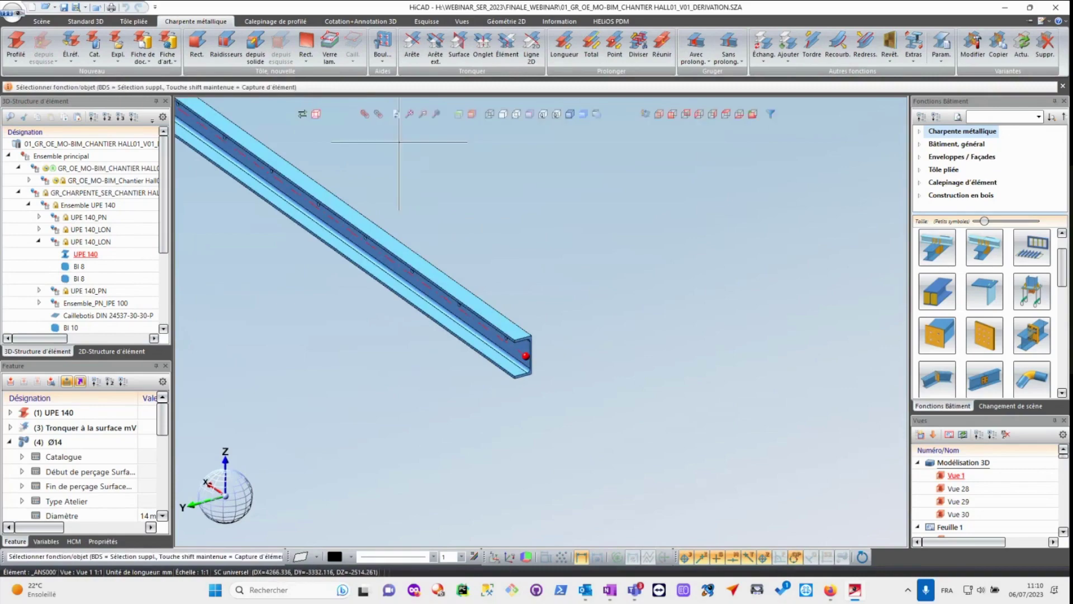
{"action": "left_click", "coordinate": [363, 114]}
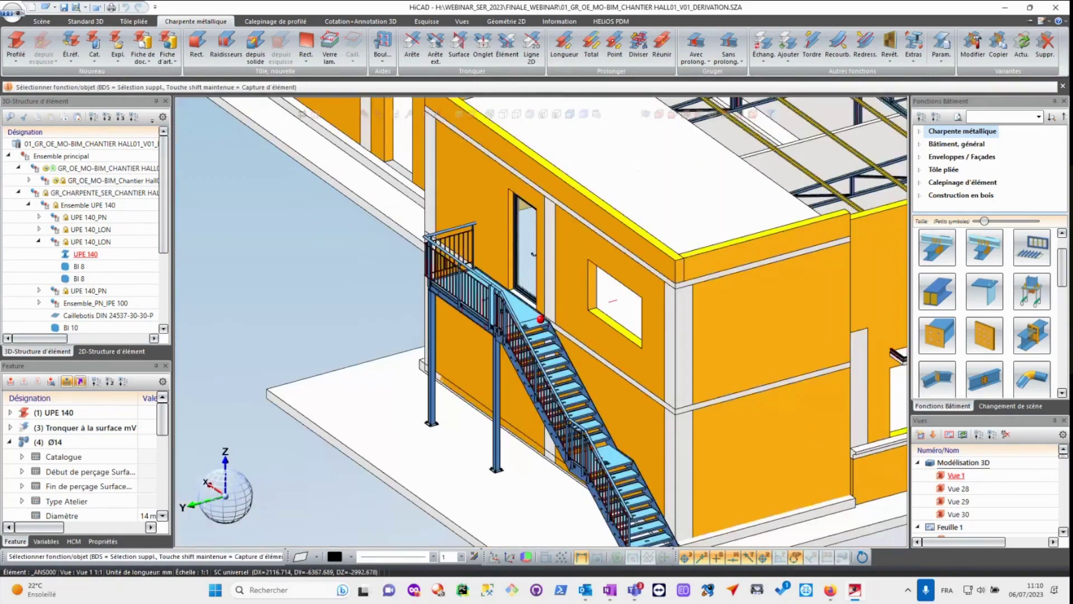
- Look through the Charpente métallique function library down to the stair and ladder functions, and examine the modelled staircase
{"action": "left_click", "coordinate": [978, 250]}
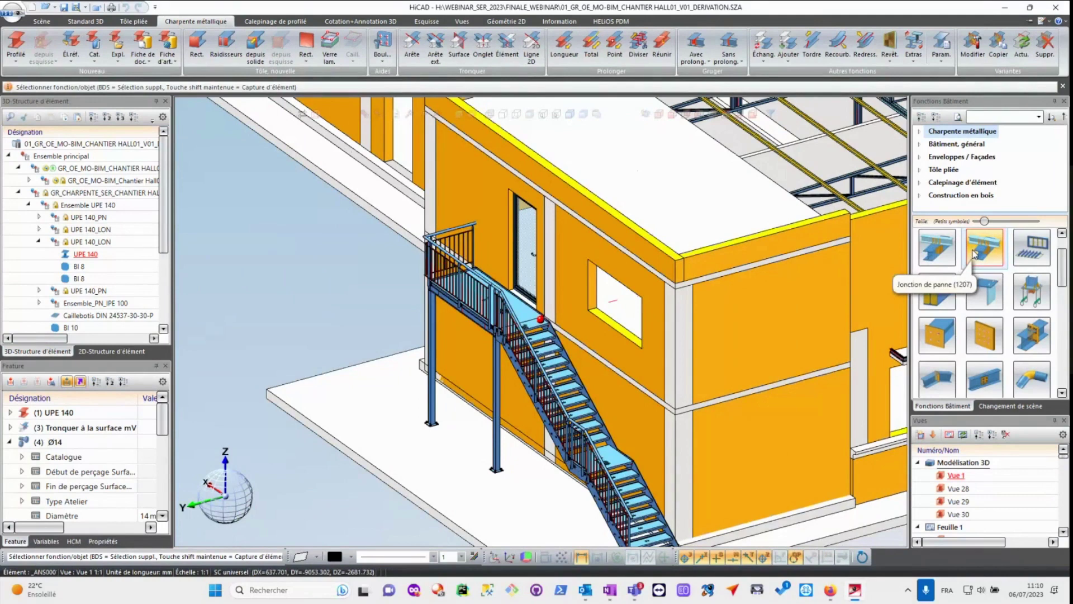
{"action": "scroll", "coordinate": [975, 253], "scroll_direction": "up", "scroll_amount": 1}
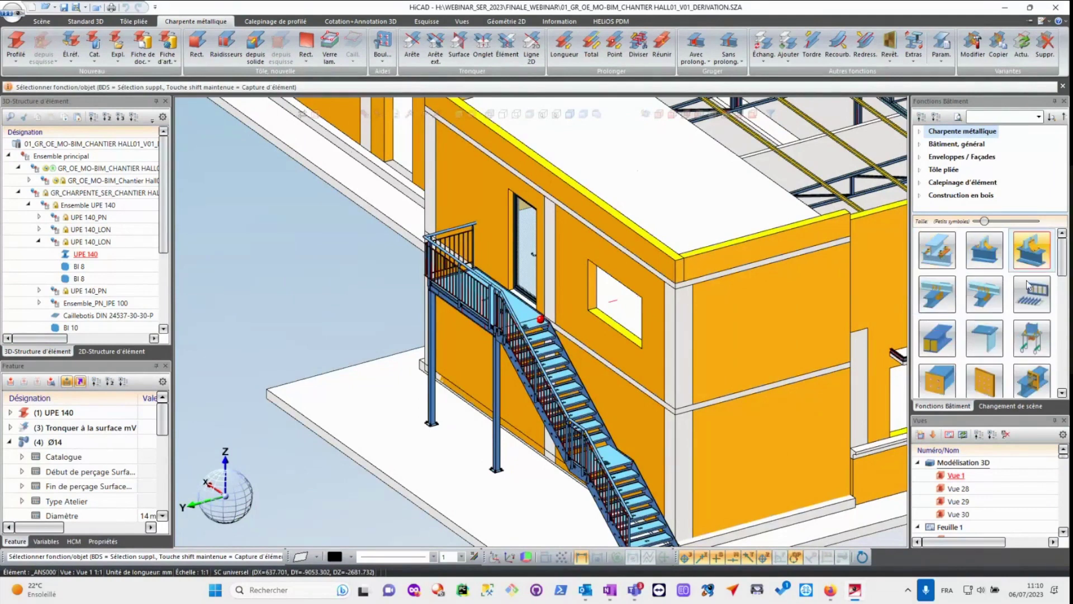
{"action": "scroll", "coordinate": [952, 336], "scroll_direction": "down", "scroll_amount": 2}
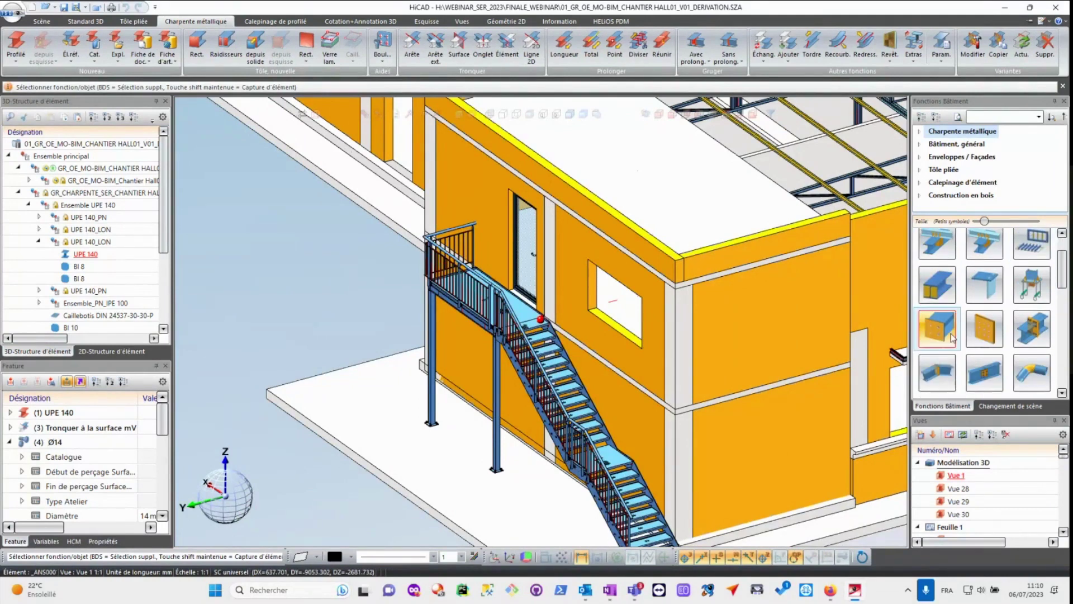
{"action": "scroll", "coordinate": [952, 335], "scroll_direction": "down", "scroll_amount": 2}
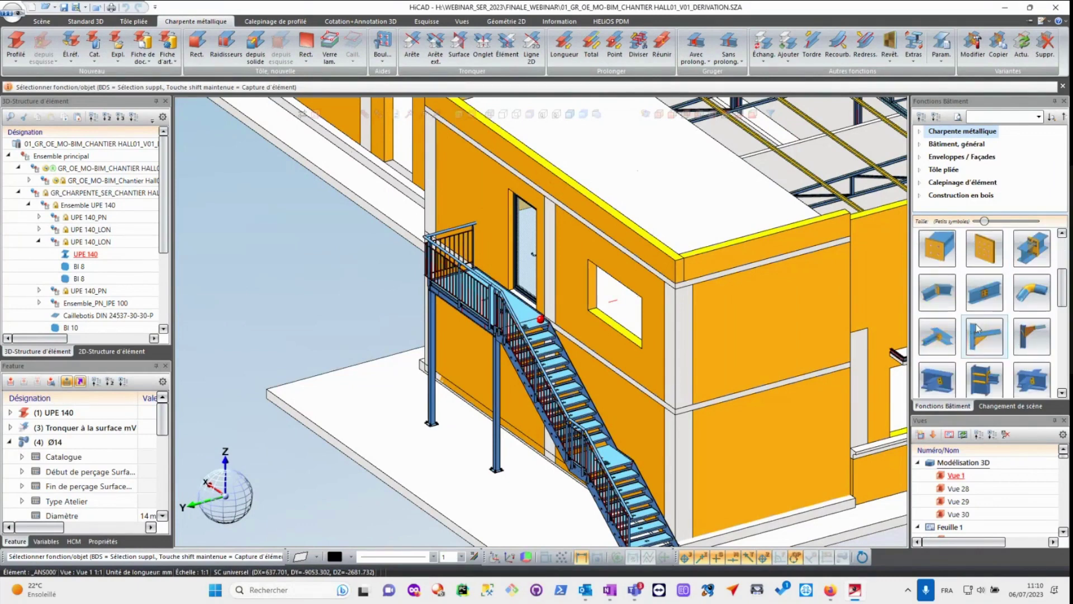
{"action": "scroll", "coordinate": [978, 330], "scroll_direction": "down", "scroll_amount": 5}
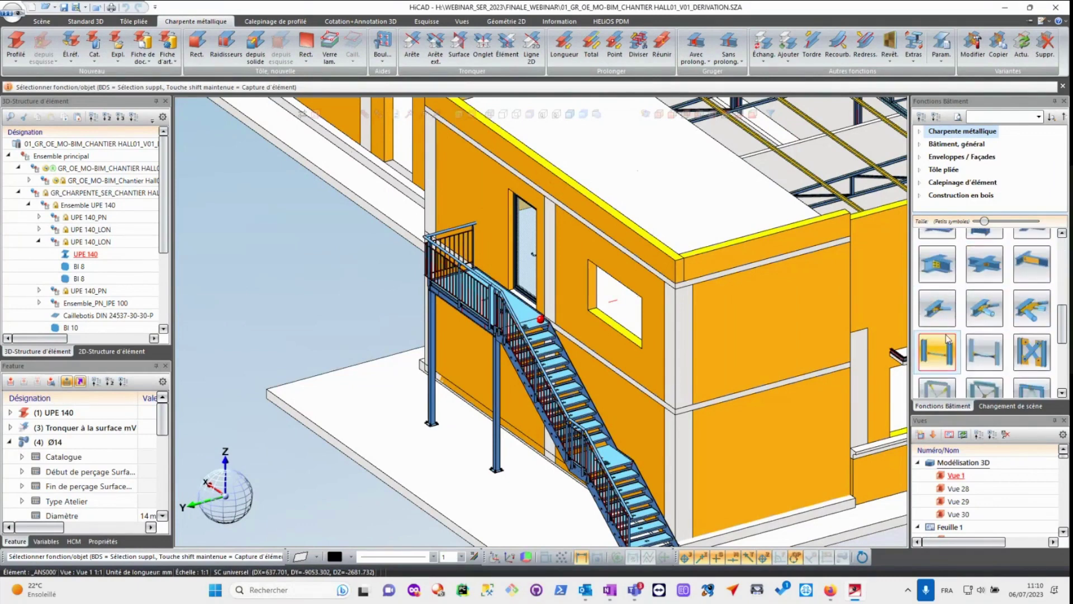
{"action": "scroll", "coordinate": [978, 345], "scroll_direction": "down", "scroll_amount": 1}
{"action": "scroll", "coordinate": [978, 345], "scroll_direction": "down", "scroll_amount": 3}
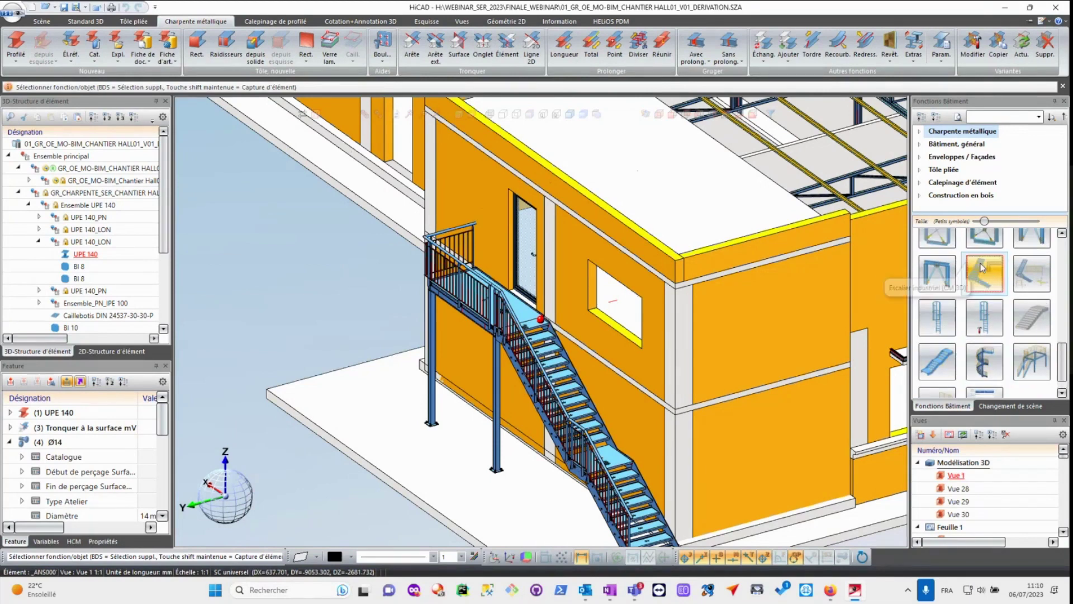
{"action": "scroll", "coordinate": [993, 305], "scroll_direction": "up", "scroll_amount": 1}
{"action": "scroll", "coordinate": [606, 246], "scroll_direction": "down", "scroll_amount": 2}
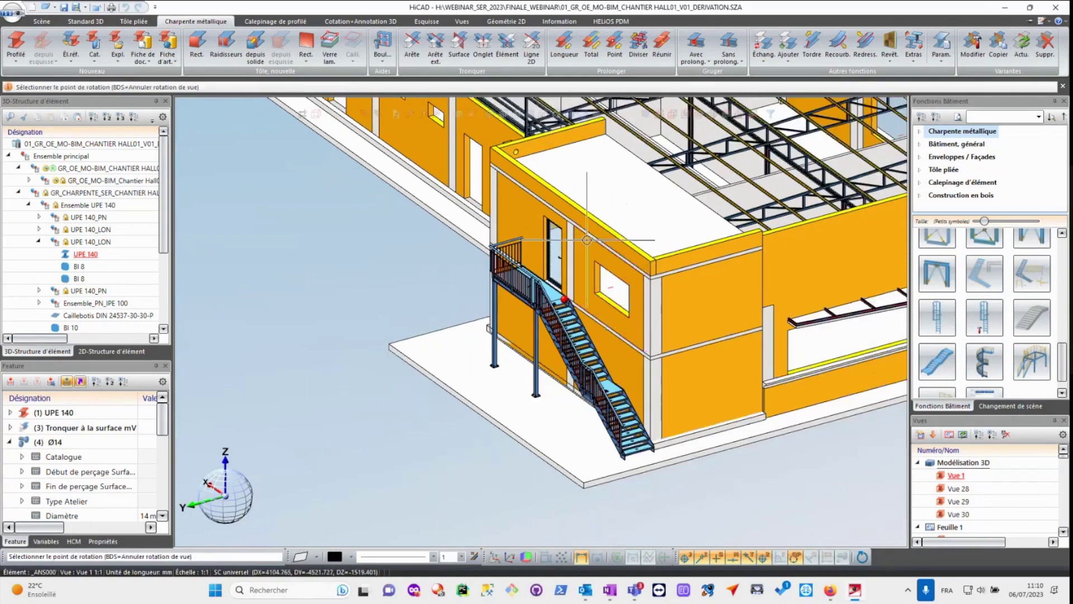
{"action": "middle_click_drag", "start_coordinate": [606, 240], "coordinate": [637, 241]}
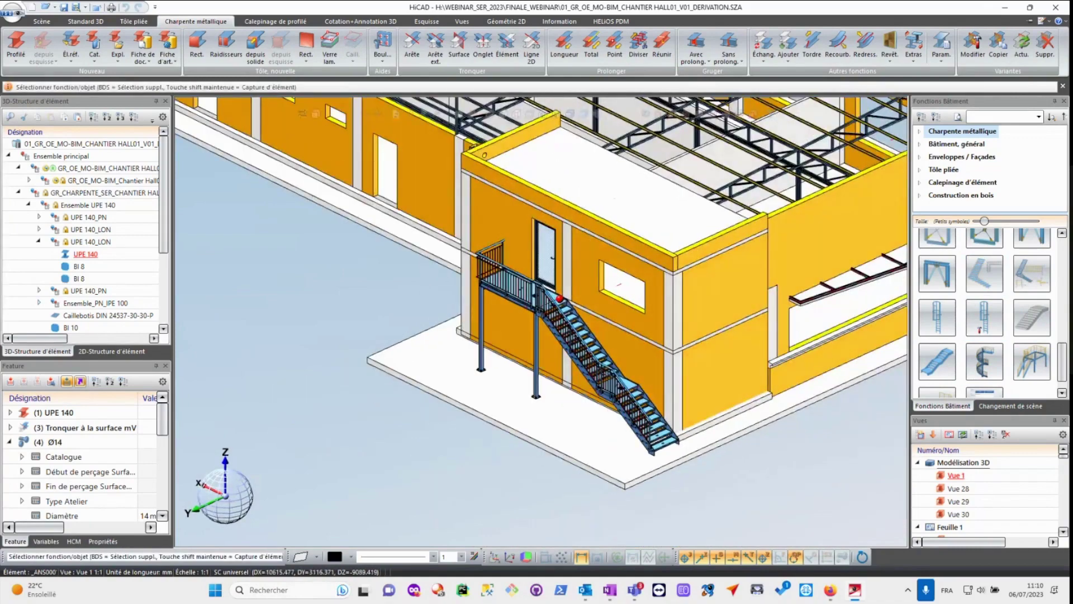
{"action": "scroll", "coordinate": [542, 294], "scroll_direction": "up", "scroll_amount": 3}
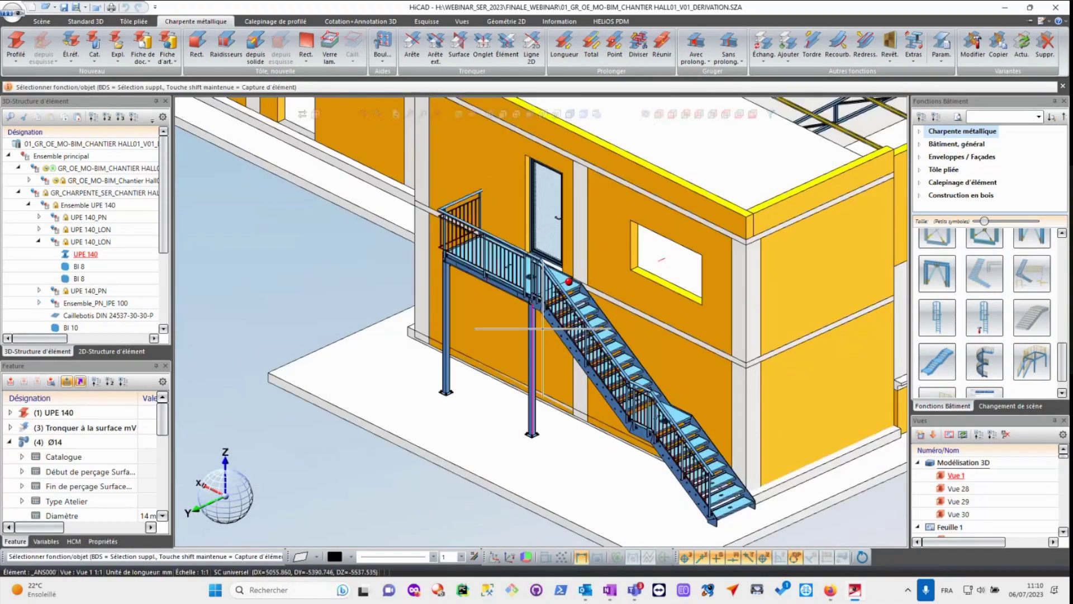
- Import GR_OE_MO-BIM_CHANTIER HALL01_V02.IFC as a 3D file under Ensemble principal, placing it at the origin
{"action": "left_click", "coordinate": [39, 241]}
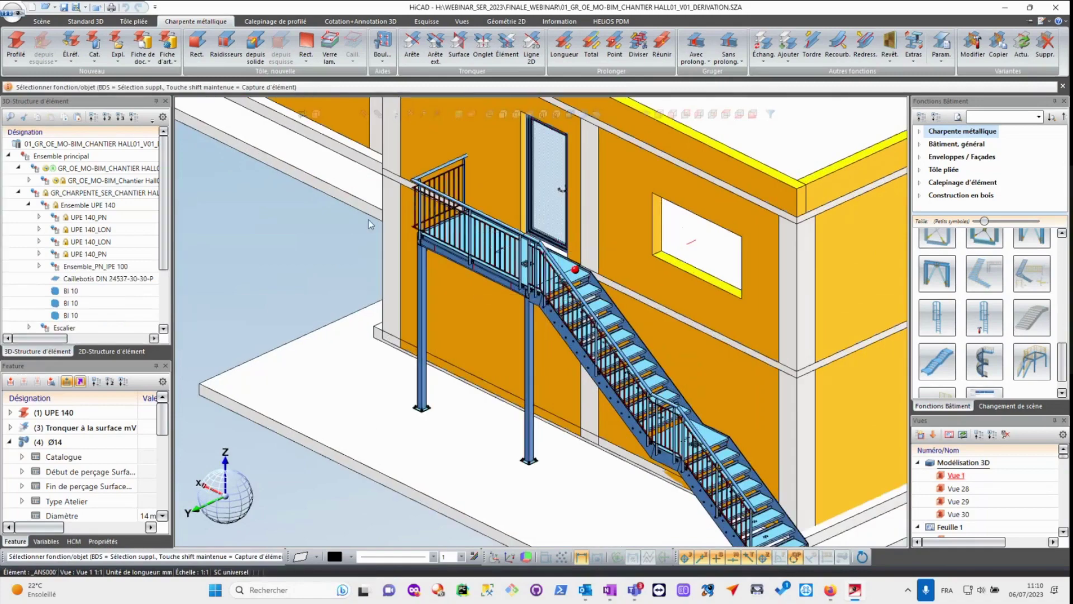
{"action": "left_click", "coordinate": [61, 156]}
{"action": "left_click", "coordinate": [42, 21]}
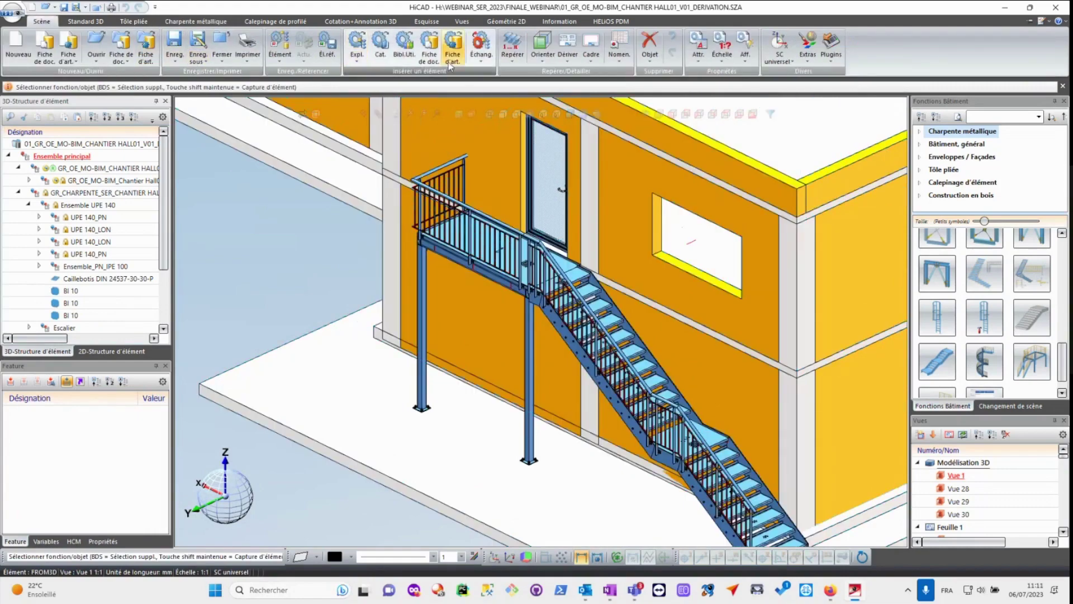
{"action": "left_click", "coordinate": [359, 58]}
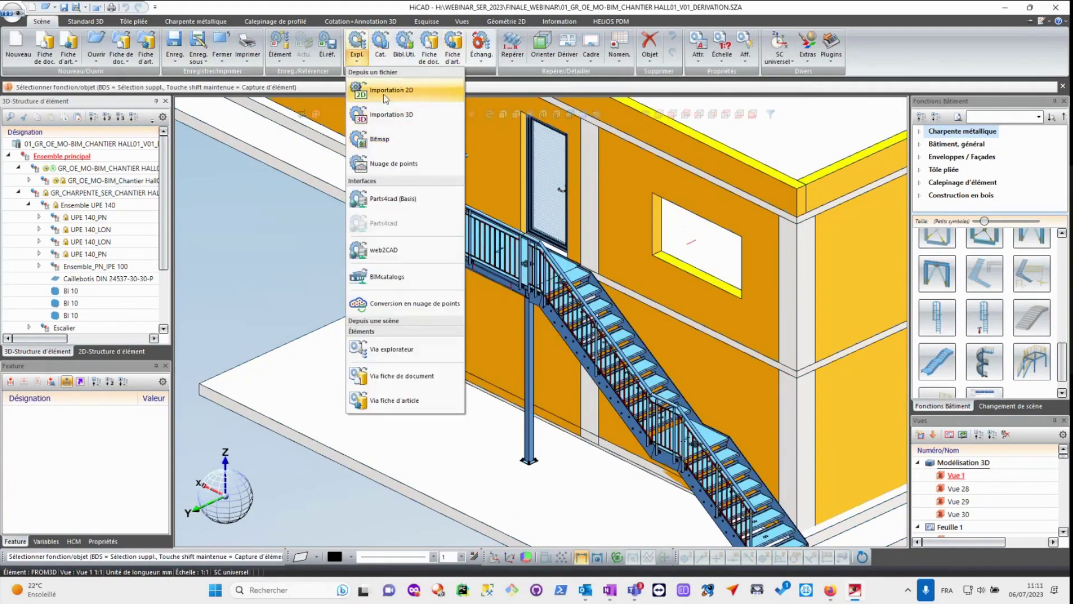
{"action": "left_click", "coordinate": [389, 115]}
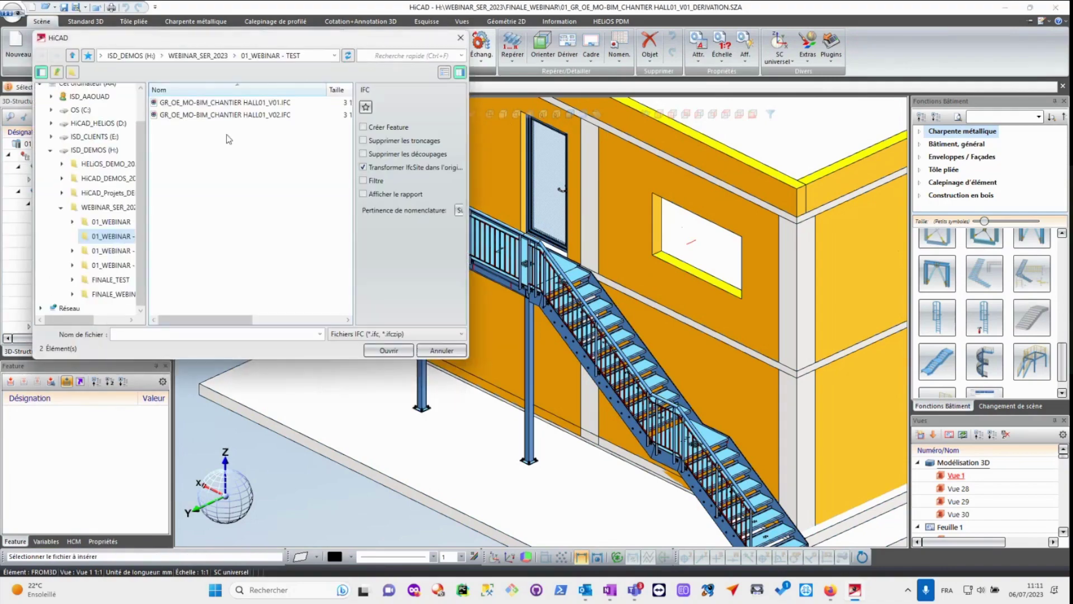
{"action": "left_click", "coordinate": [234, 115]}
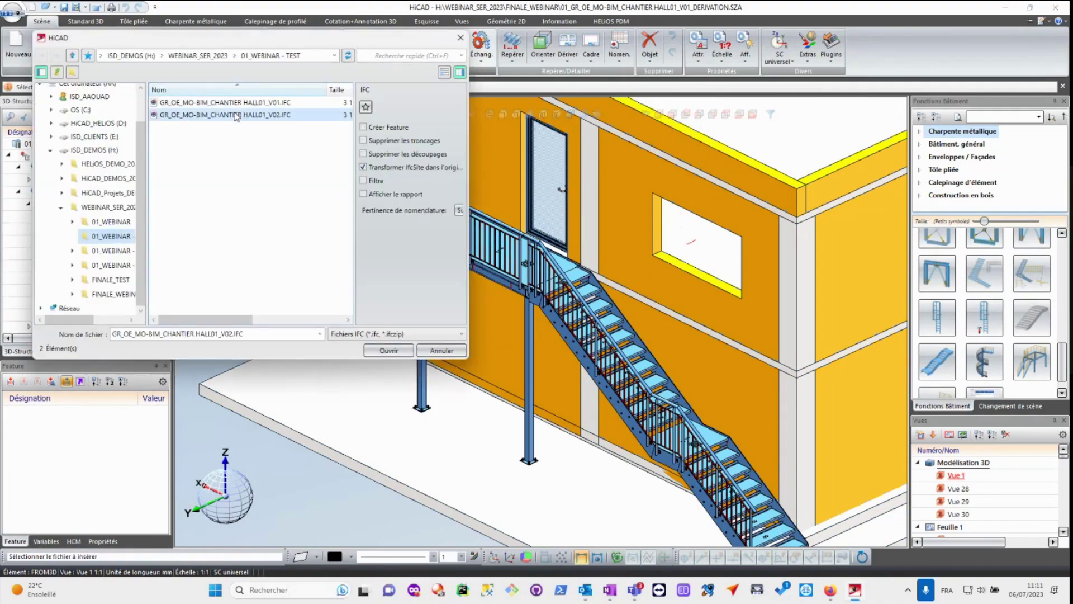
{"action": "left_click", "coordinate": [390, 350]}
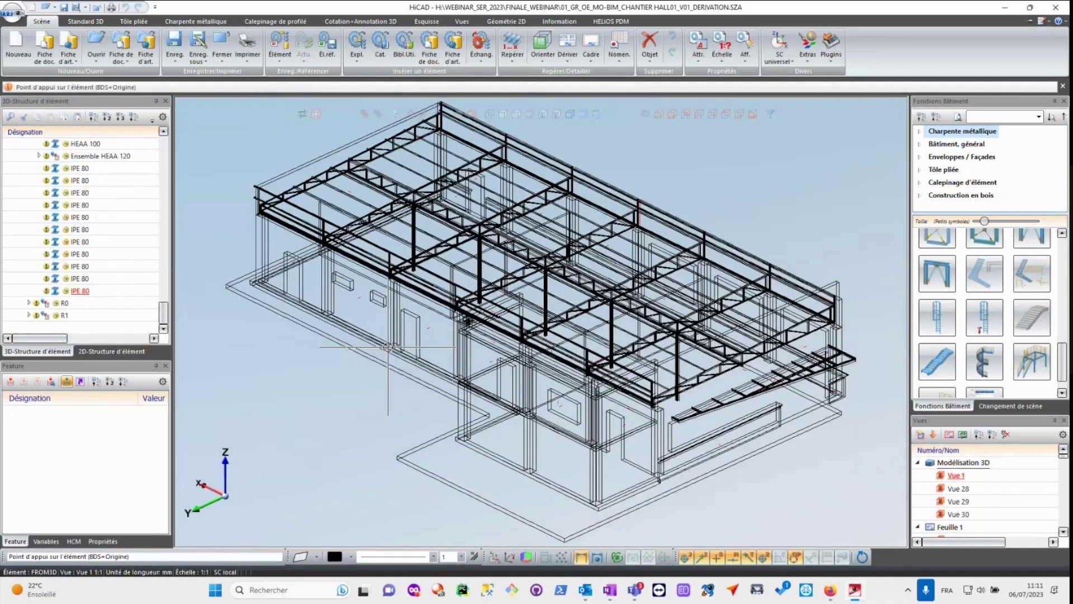
{"action": "middle_click", "coordinate": [569, 332]}
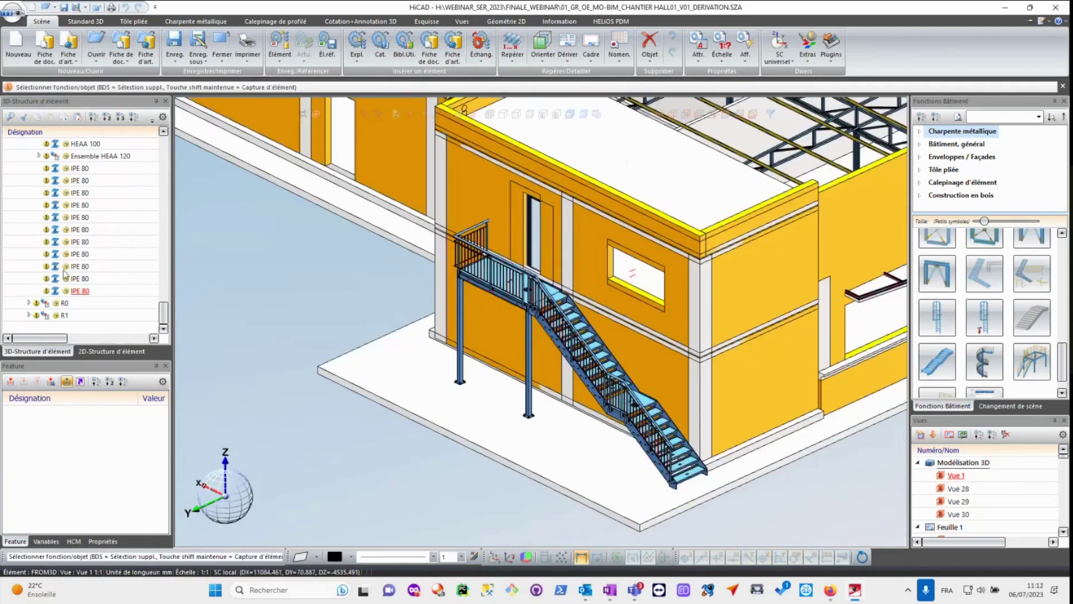
- Hide the original building assembly and collapse the steel staircase and newly imported building branches in the model structure
{"action": "scroll", "coordinate": [76, 300], "scroll_direction": "up", "scroll_amount": 10}
{"action": "scroll", "coordinate": [77, 301], "scroll_direction": "up", "scroll_amount": 10}
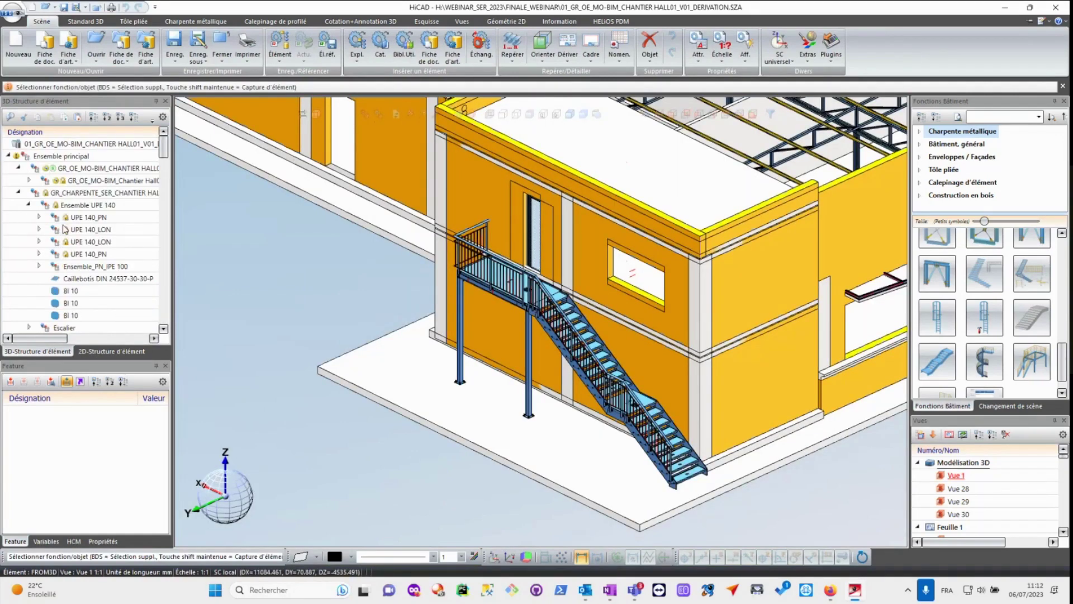
{"action": "right_click", "coordinate": [71, 171]}
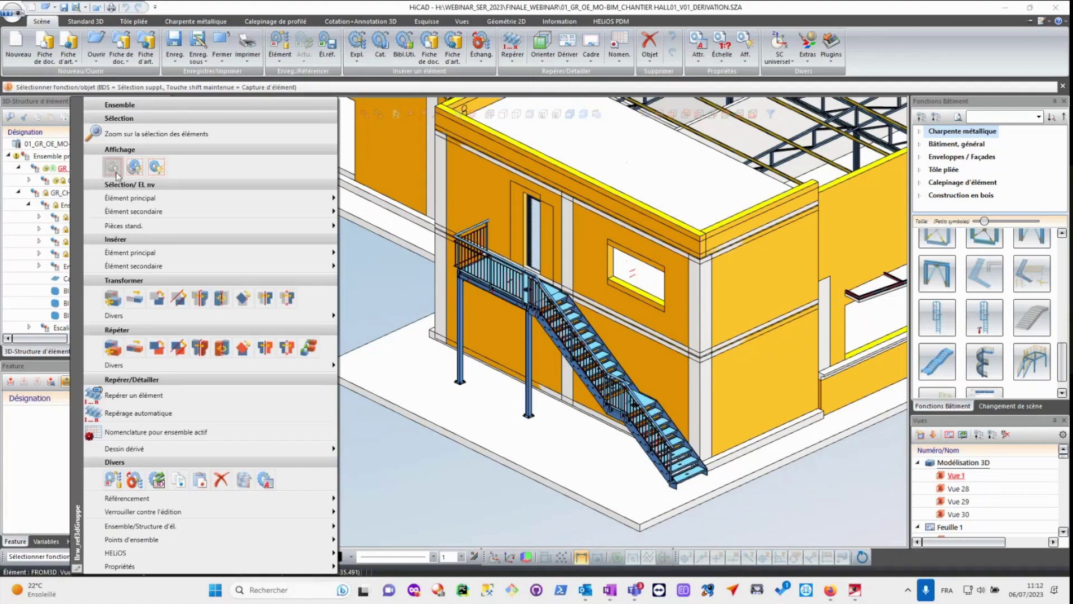
{"action": "left_click", "coordinate": [87, 201]}
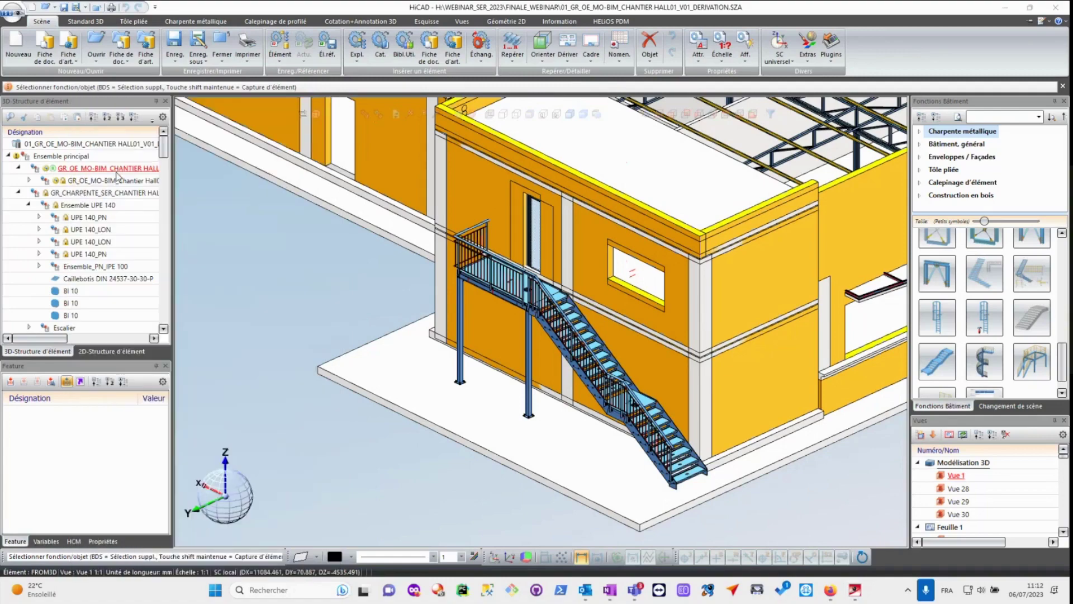
{"action": "left_click", "coordinate": [19, 192]}
{"action": "left_click", "coordinate": [7, 206]}
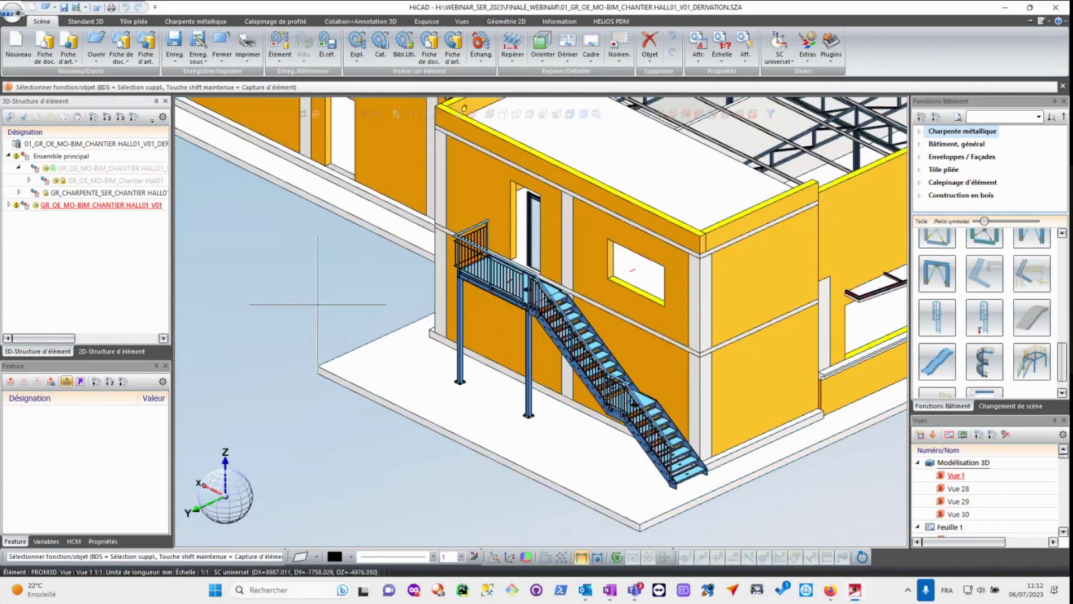
- Enlarge the list of views, then examine the overview drawing on Feuille 1 and the annotated platform details on Feuille 2
{"action": "left_click_drag", "start_coordinate": [964, 415], "coordinate": [964, 327]}
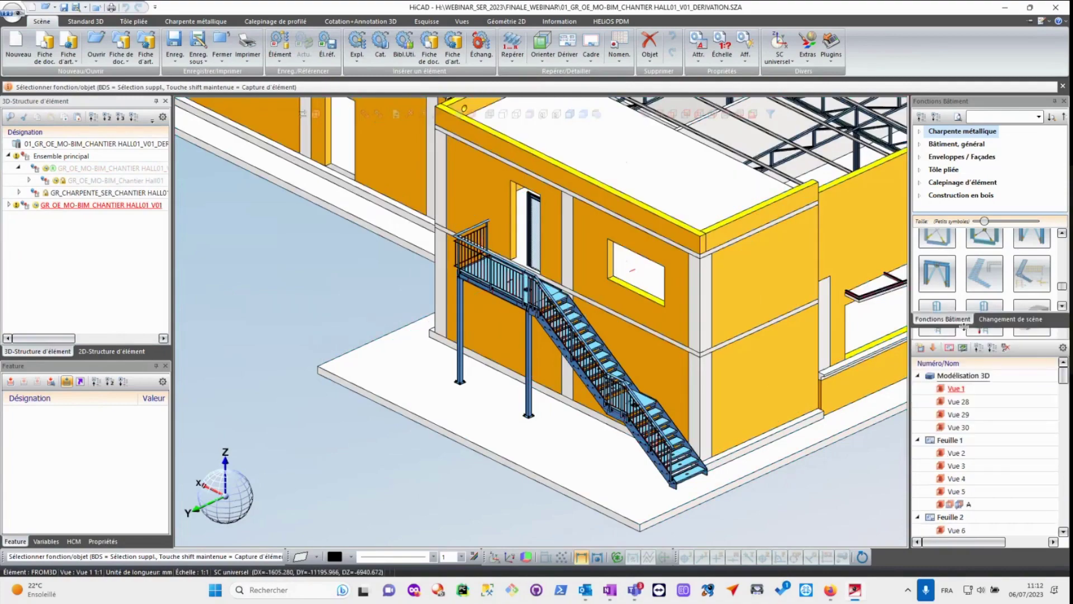
{"action": "left_click_drag", "start_coordinate": [909, 352], "coordinate": [888, 352]}
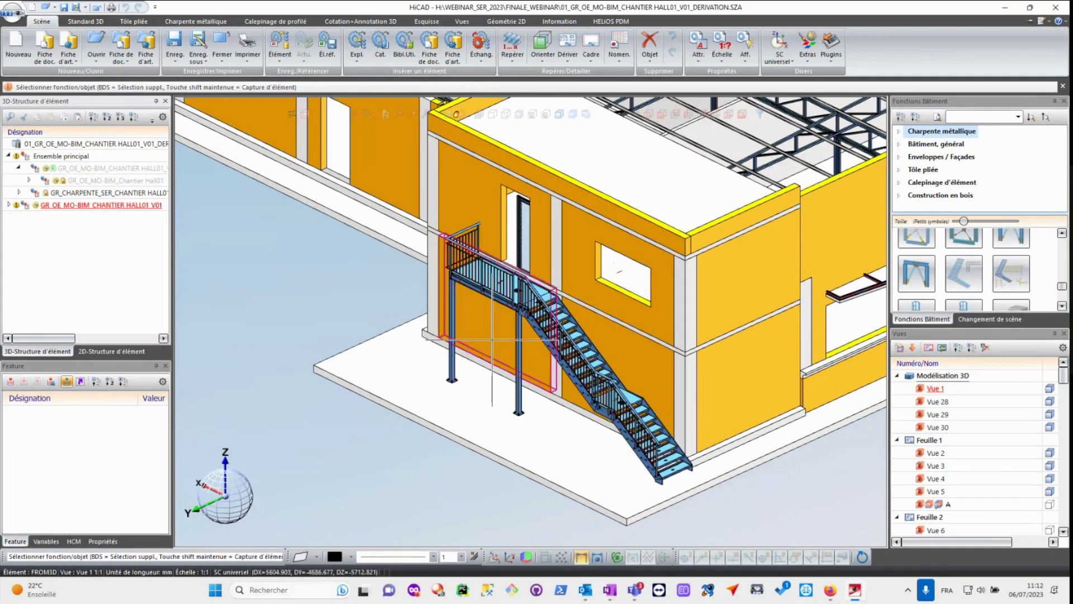
{"action": "scroll", "coordinate": [492, 338], "scroll_direction": "down", "scroll_amount": 1}
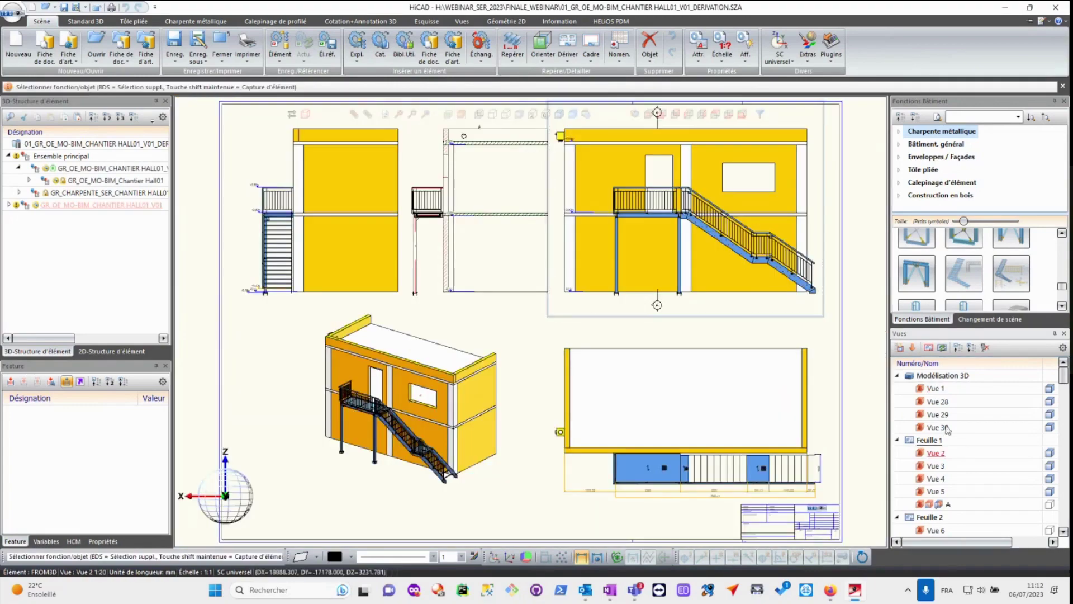
{"action": "scroll", "coordinate": [948, 435], "scroll_direction": "down", "scroll_amount": 2}
{"action": "double_click", "coordinate": [933, 442]}
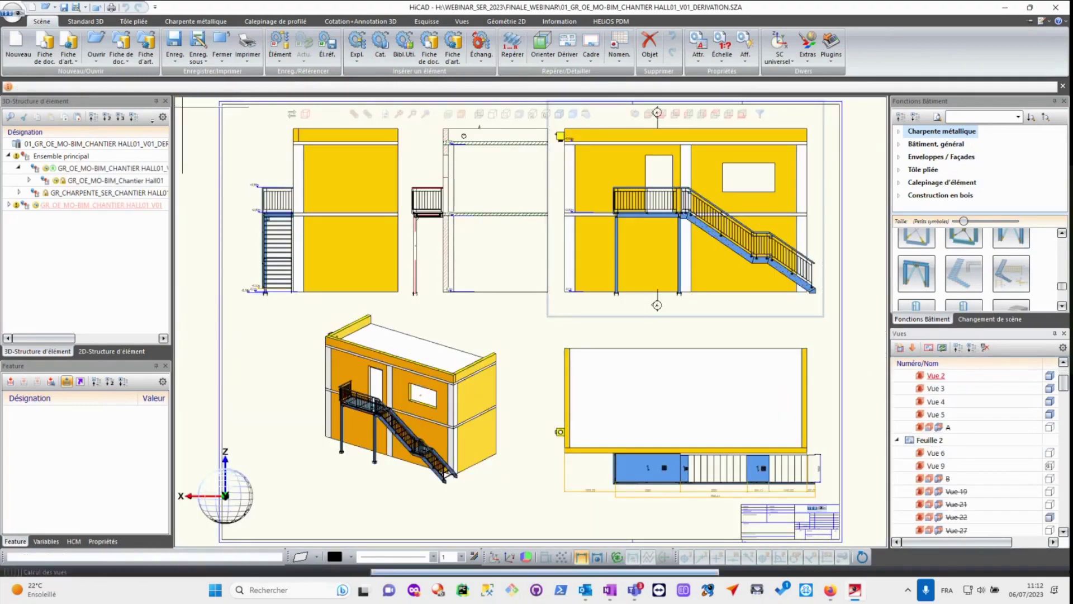
{"action": "scroll", "coordinate": [369, 499], "scroll_direction": "up", "scroll_amount": 5}
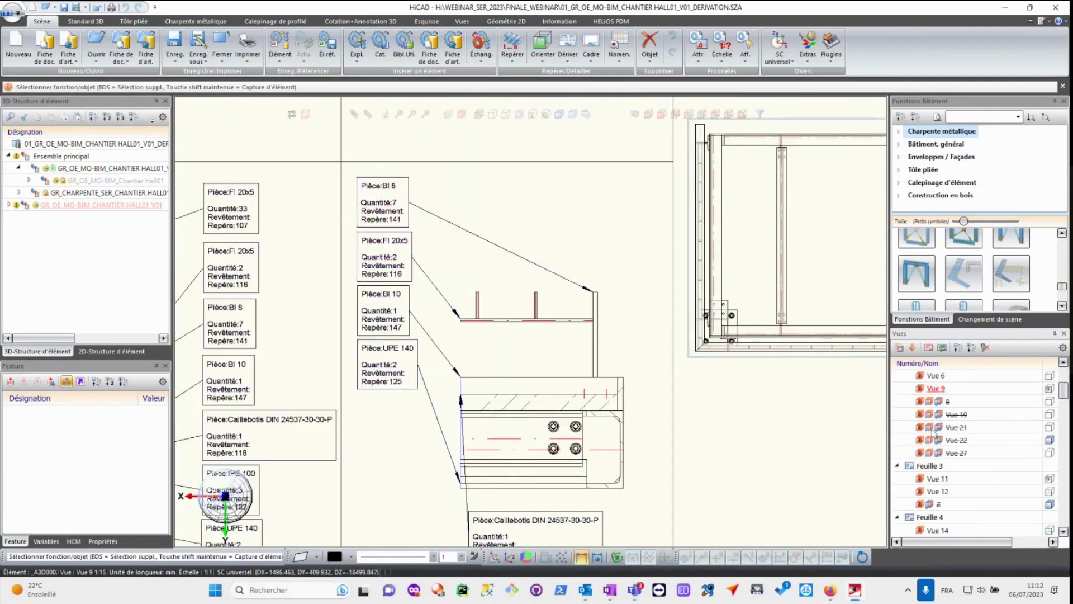
- Activate Feuille 3 and examine the staircase elevation and tread drawings
{"action": "scroll", "coordinate": [950, 436], "scroll_direction": "down", "scroll_amount": 2}
{"action": "double_click", "coordinate": [936, 402]}
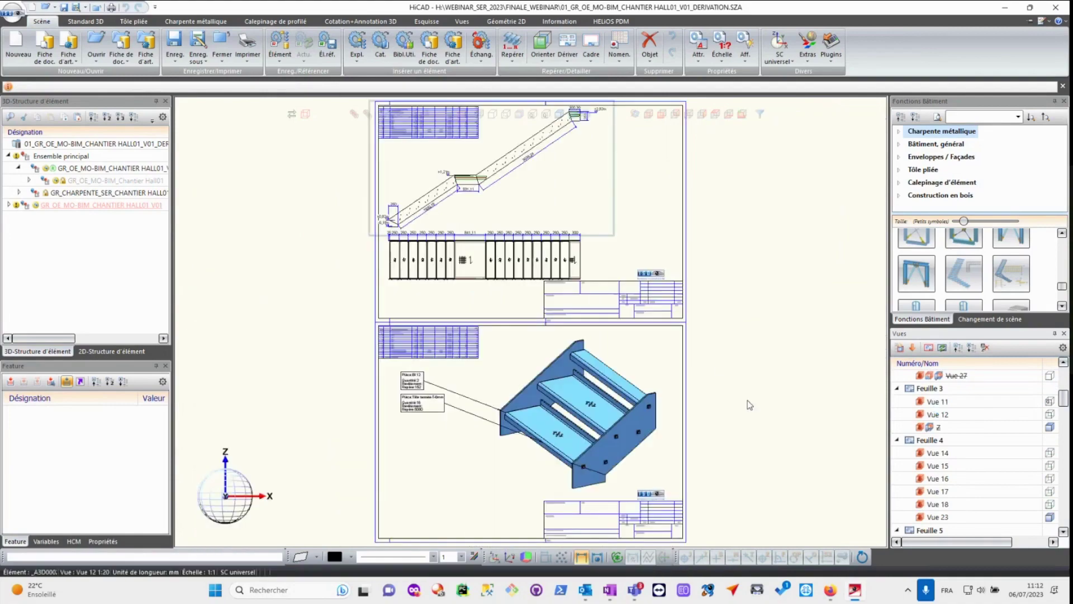
{"action": "scroll", "coordinate": [570, 252], "scroll_direction": "down", "scroll_amount": 5}
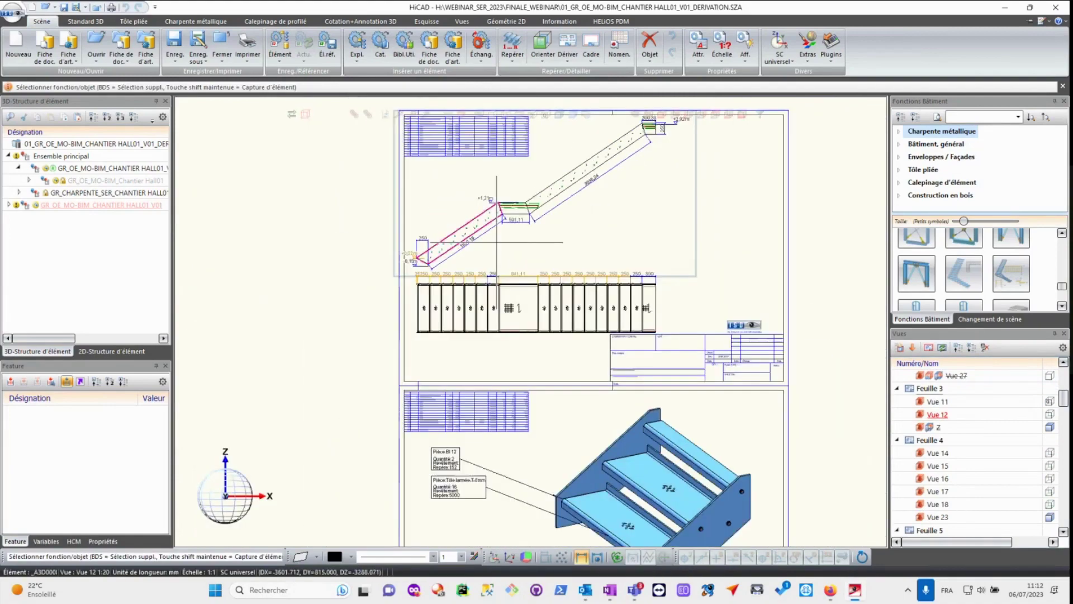
{"action": "scroll", "coordinate": [920, 442], "scroll_direction": "down", "scroll_amount": 1}
{"action": "scroll", "coordinate": [920, 442], "scroll_direction": "down", "scroll_amount": 8}
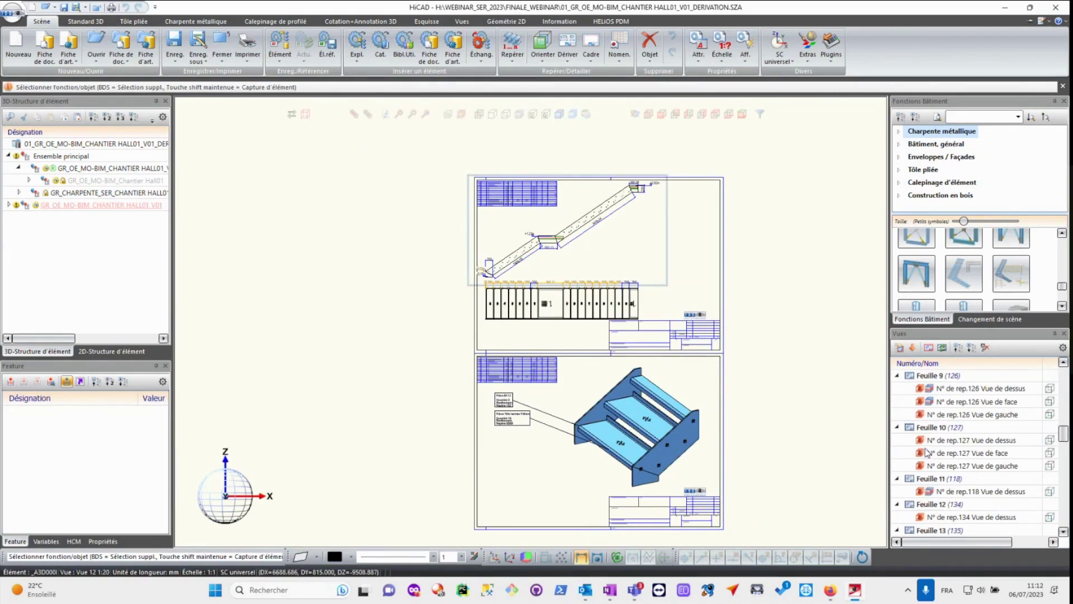
- Open the top-view part drawings of items 134 and 135 and examine the chamfered corner of plate 135
{"action": "scroll", "coordinate": [926, 451], "scroll_direction": "down", "scroll_amount": 1}
{"action": "double_click", "coordinate": [951, 491]}
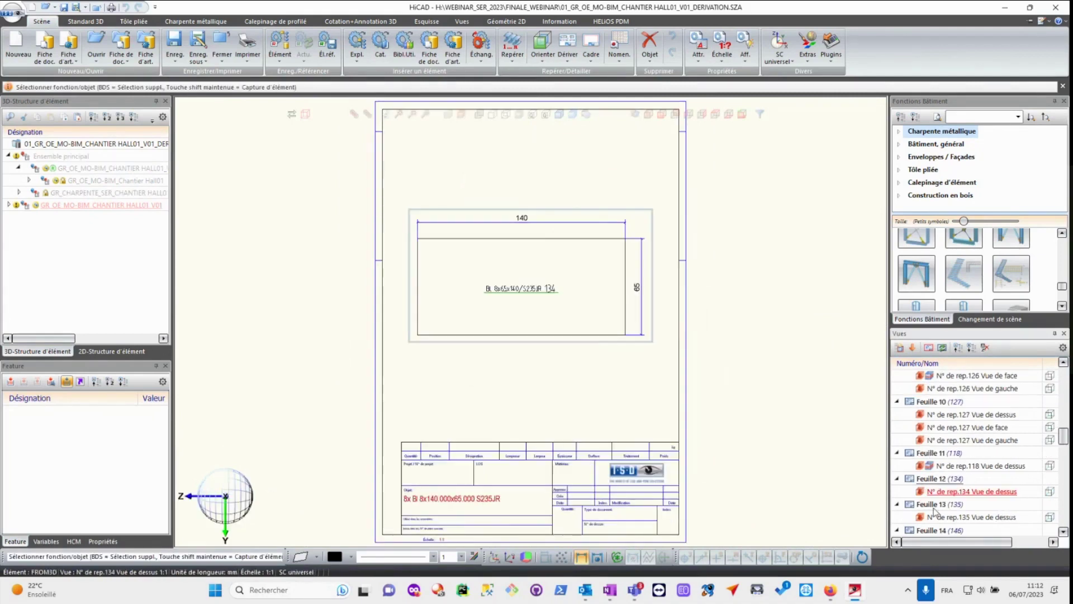
{"action": "double_click", "coordinate": [946, 517]}
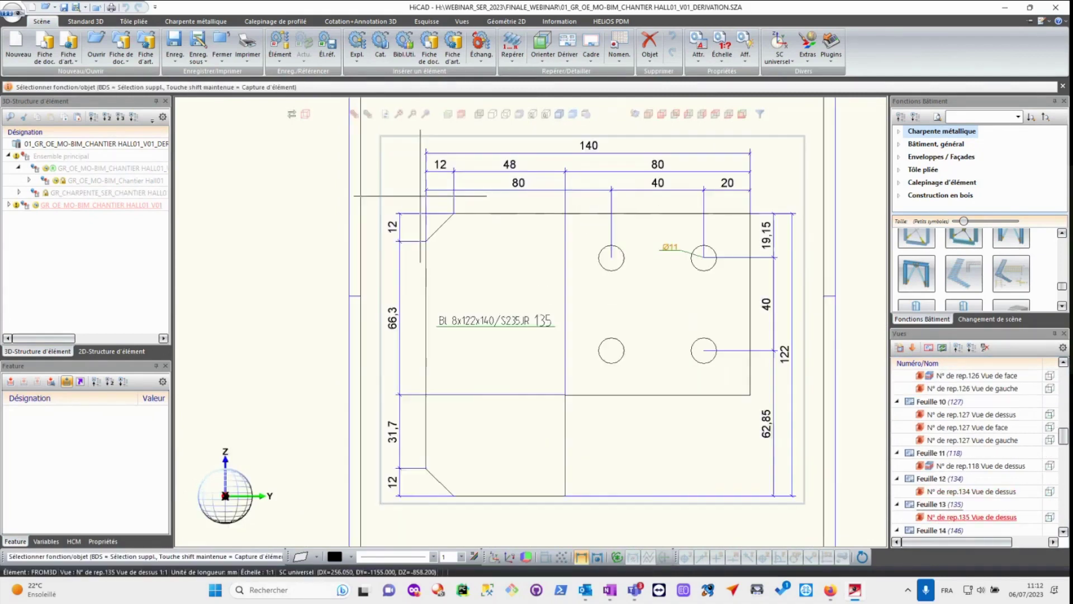
{"action": "scroll", "coordinate": [420, 195], "scroll_direction": "up", "scroll_amount": 2}
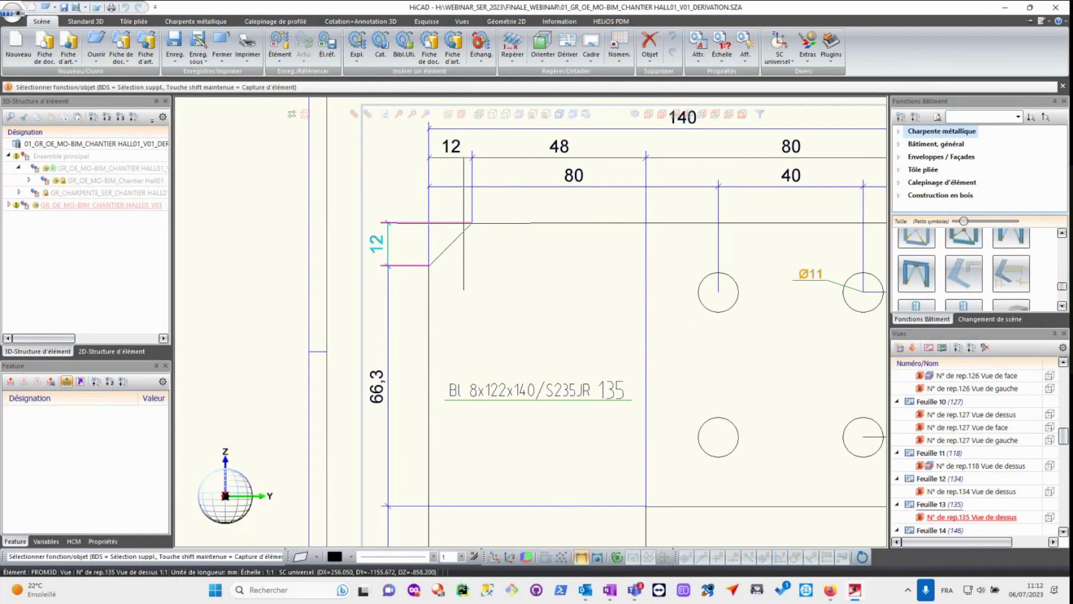
{"action": "scroll", "coordinate": [463, 223], "scroll_direction": "down", "scroll_amount": 2}
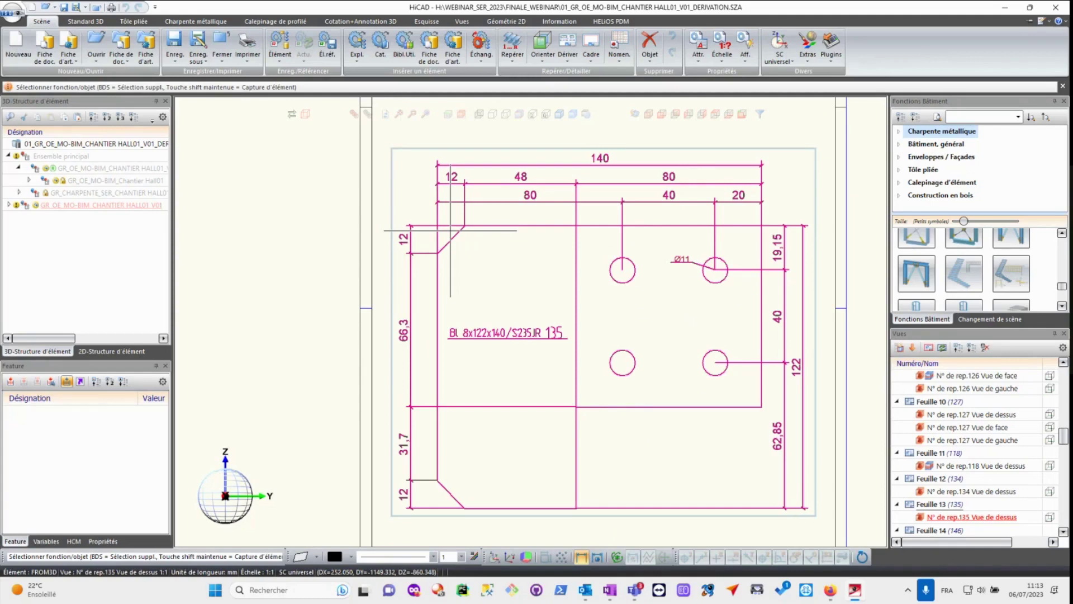
- Reactivate Vue 1 of the 3D model and examine the door opening relative to the platform and the stair's start
{"action": "scroll", "coordinate": [932, 394], "scroll_direction": "up", "scroll_amount": 15}
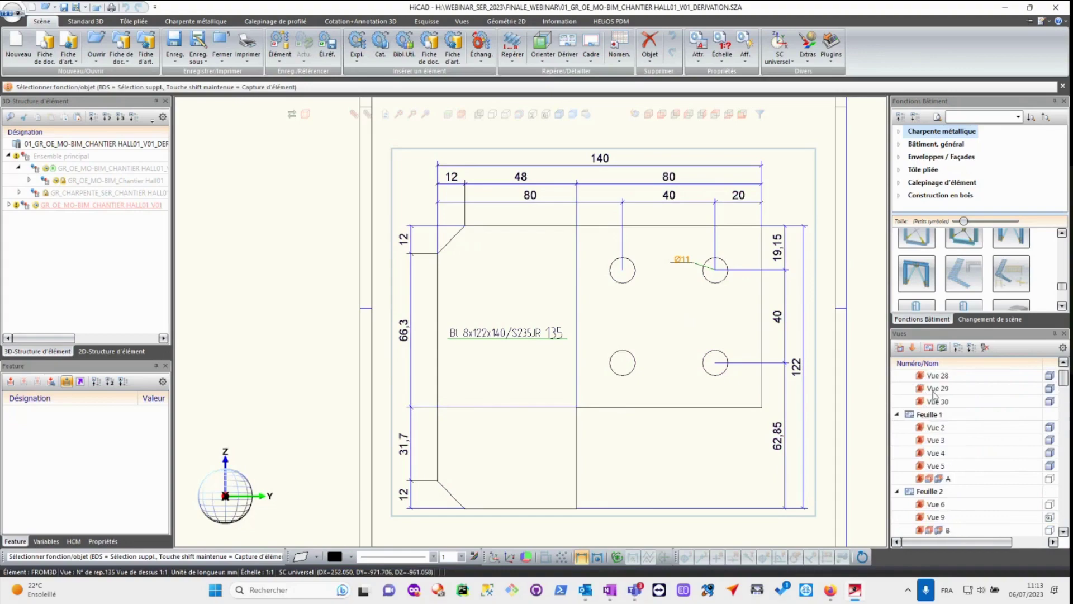
{"action": "scroll", "coordinate": [932, 394], "scroll_direction": "up", "scroll_amount": 2}
{"action": "double_click", "coordinate": [936, 388]}
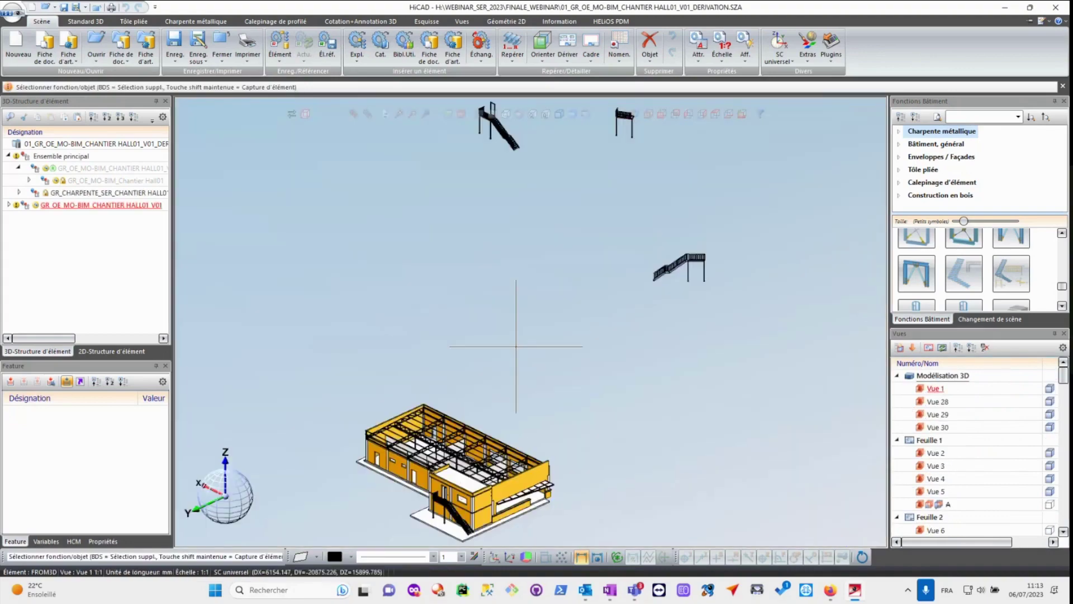
{"action": "scroll", "coordinate": [516, 347], "scroll_direction": "down", "scroll_amount": 1}
{"action": "scroll", "coordinate": [428, 525], "scroll_direction": "up", "scroll_amount": 5}
{"action": "scroll", "coordinate": [472, 447], "scroll_direction": "up", "scroll_amount": 5}
{"action": "scroll", "coordinate": [605, 193], "scroll_direction": "up", "scroll_amount": 3}
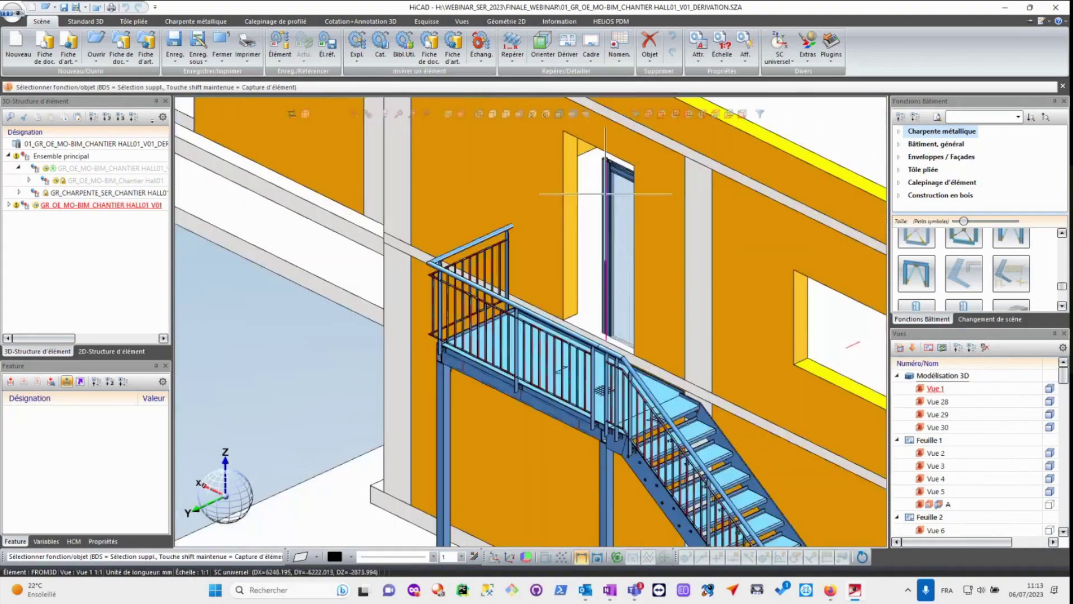
{"action": "scroll", "coordinate": [605, 194], "scroll_direction": "up", "scroll_amount": 1}
{"action": "scroll", "coordinate": [658, 435], "scroll_direction": "up", "scroll_amount": 3}
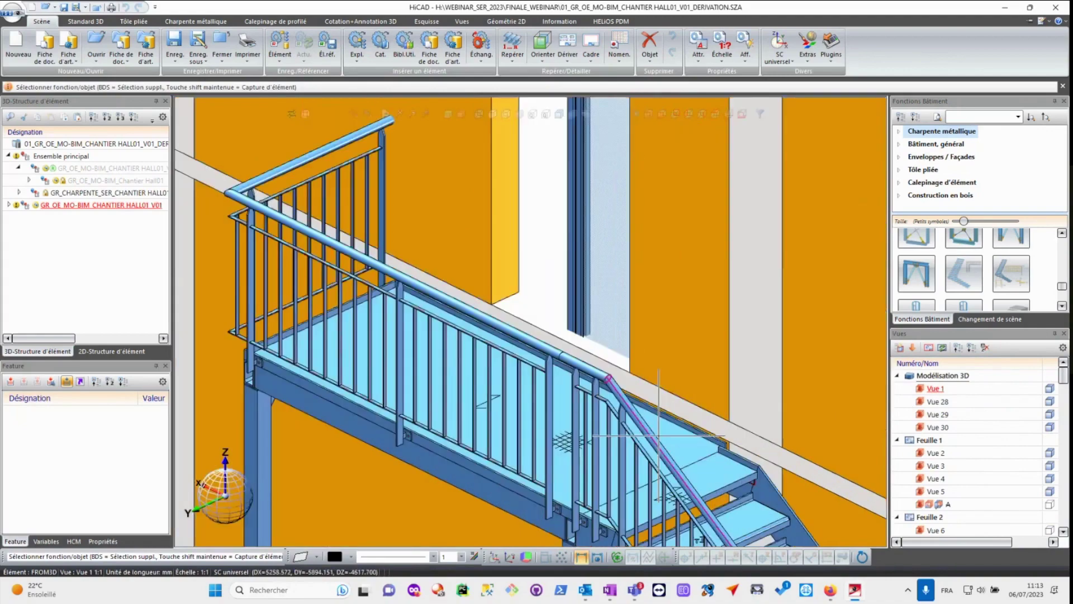
{"action": "scroll", "coordinate": [659, 435], "scroll_direction": "up", "scroll_amount": 2}
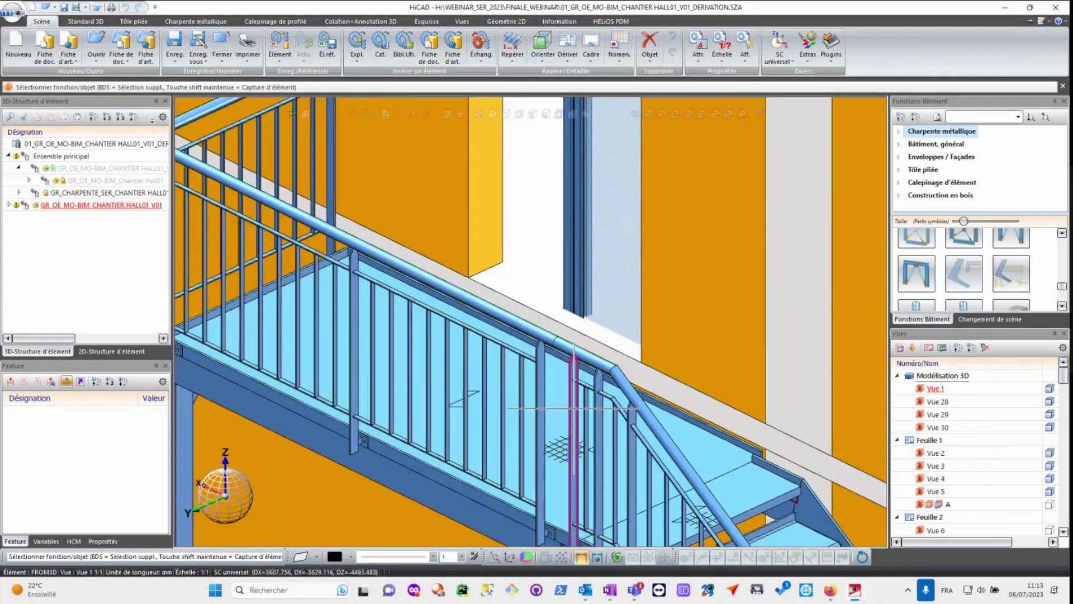
- Measure the 3D distance between two parallel planes at the top of the staircase, then leave the measuring command
{"action": "left_click", "coordinate": [541, 23]}
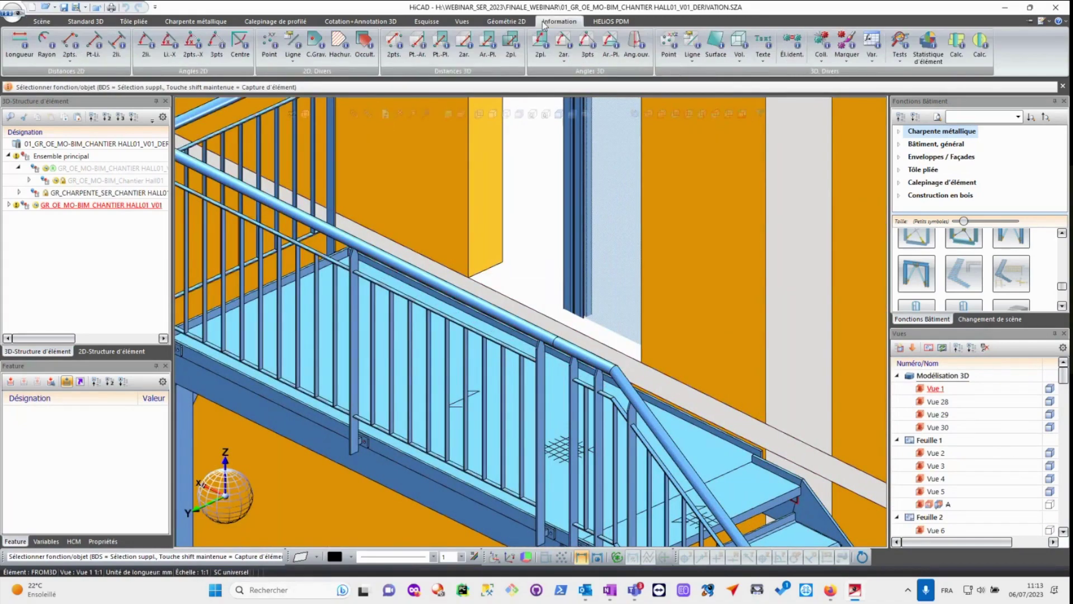
{"action": "left_click", "coordinate": [512, 41]}
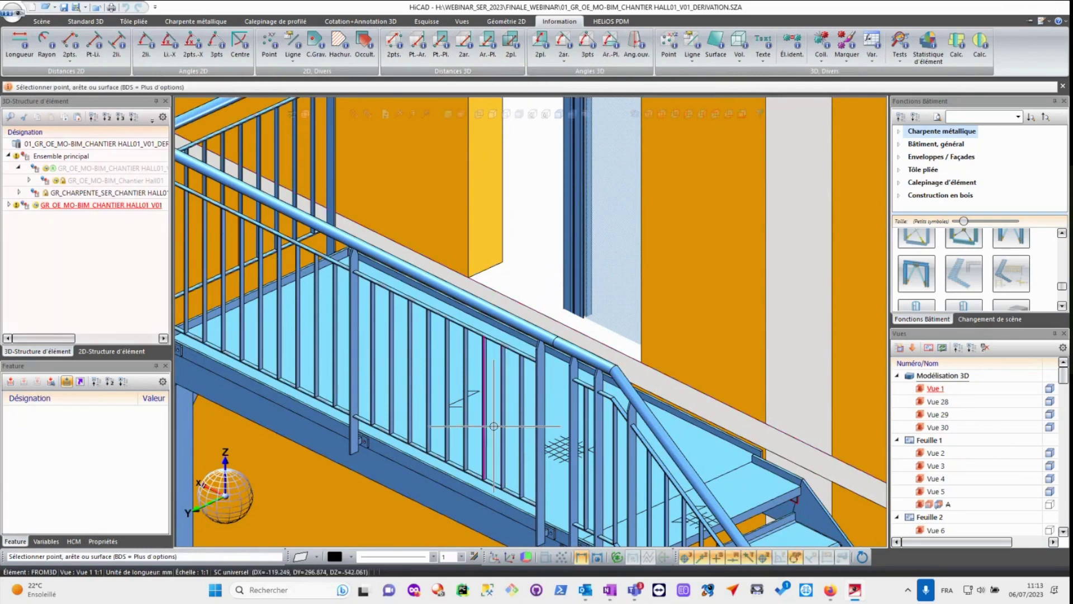
{"action": "left_click", "coordinate": [698, 468]}
{"action": "left_click", "coordinate": [739, 485]}
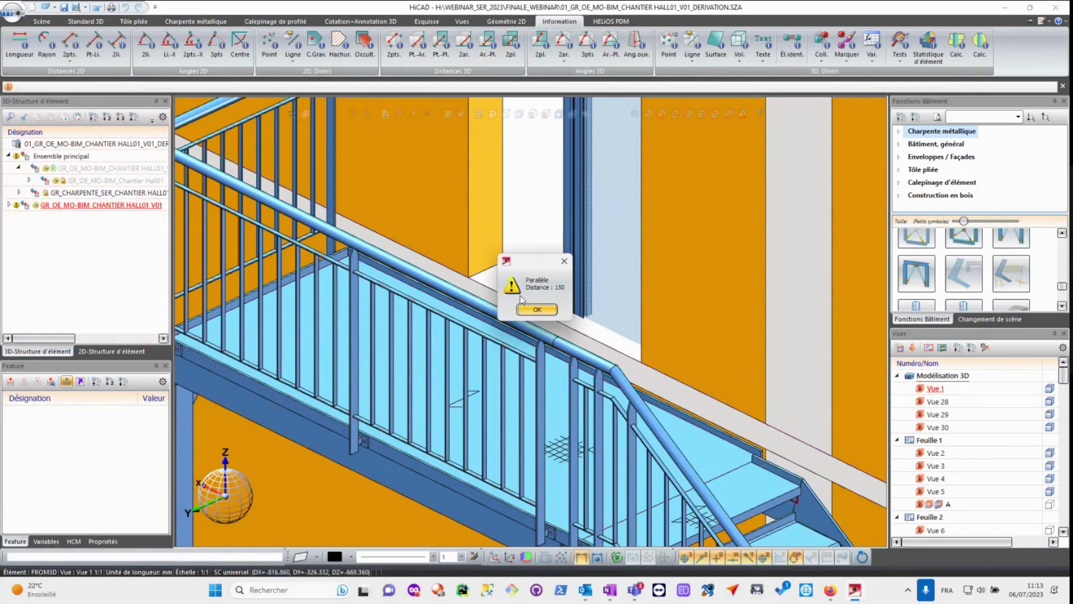
{"action": "left_click", "coordinate": [536, 309]}
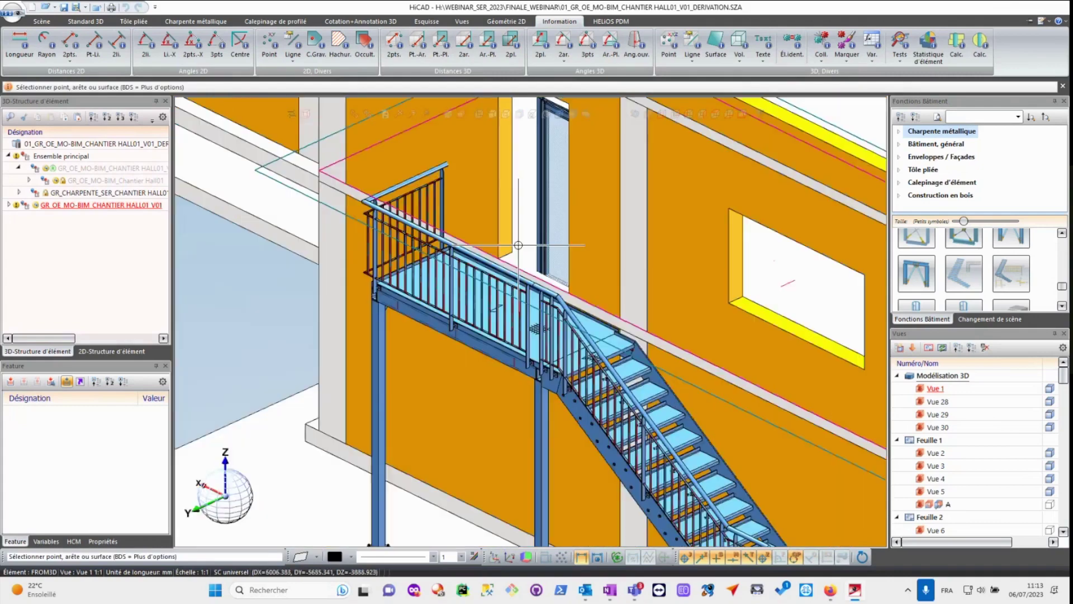
{"action": "scroll", "coordinate": [519, 245], "scroll_direction": "down", "scroll_amount": 5}
{"action": "key", "text": "Escape"}
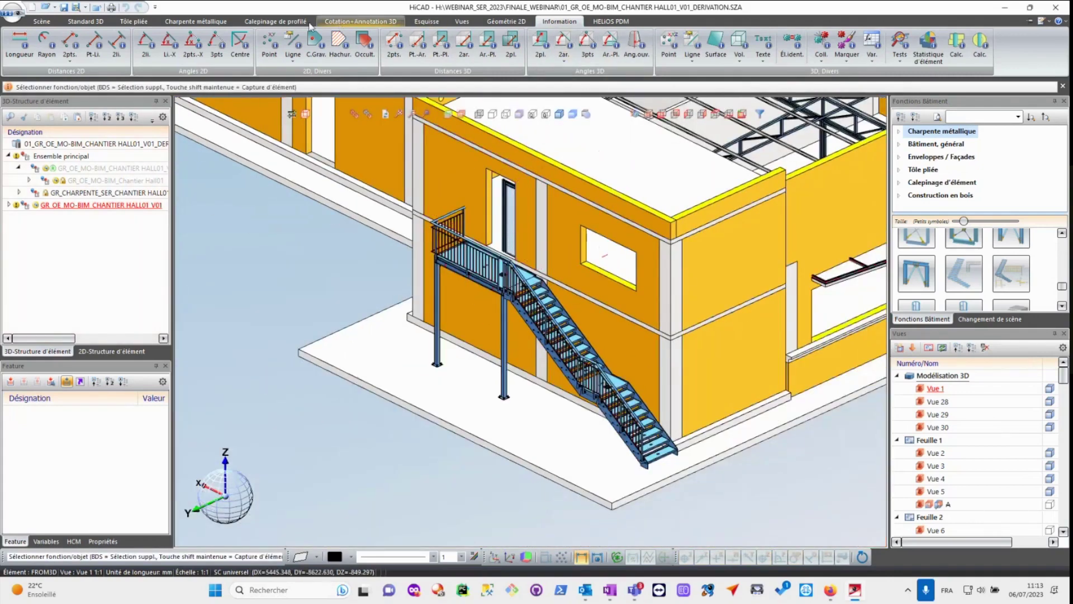
- Start modifying the steel staircase variant and pick an edge on its upper-flight stringer to bring up the staircase configurator
{"action": "left_click", "coordinate": [196, 22]}
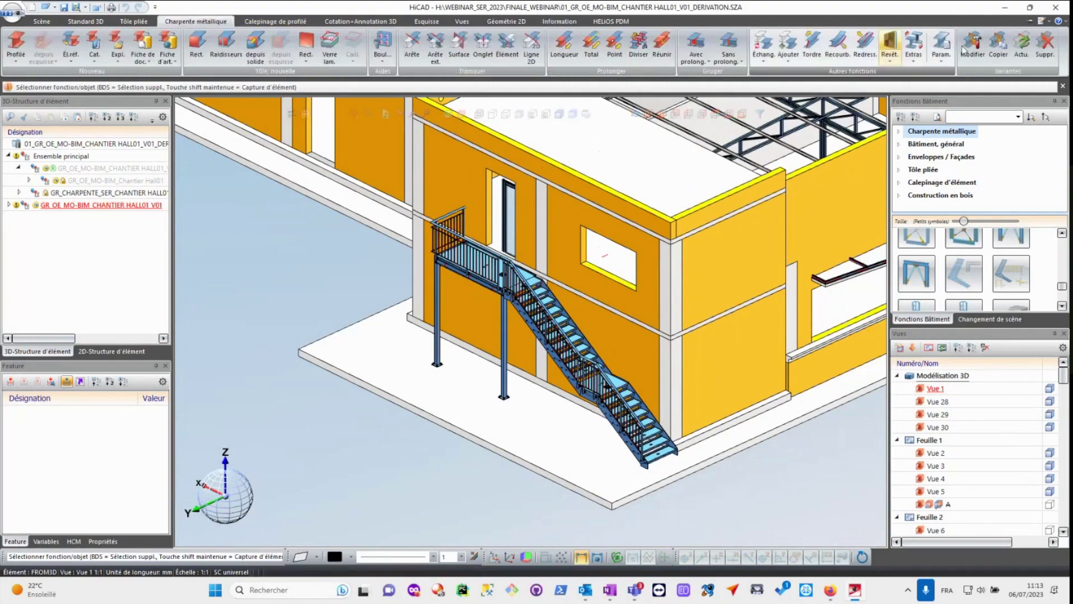
{"action": "left_click", "coordinate": [998, 44]}
{"action": "scroll", "coordinate": [626, 417], "scroll_direction": "up", "scroll_amount": 5}
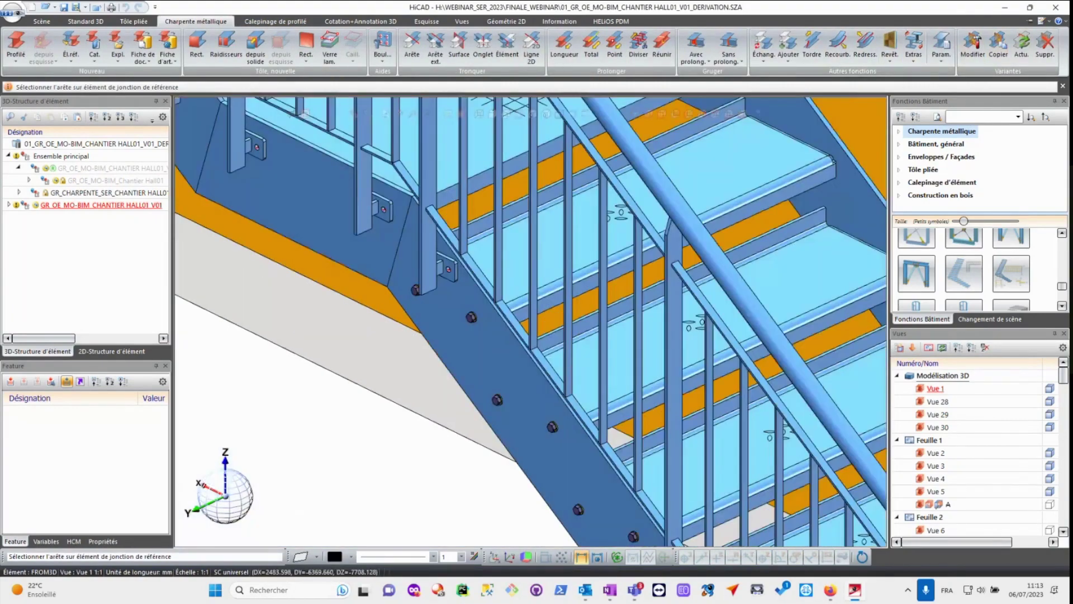
{"action": "scroll", "coordinate": [546, 381], "scroll_direction": "up", "scroll_amount": 2}
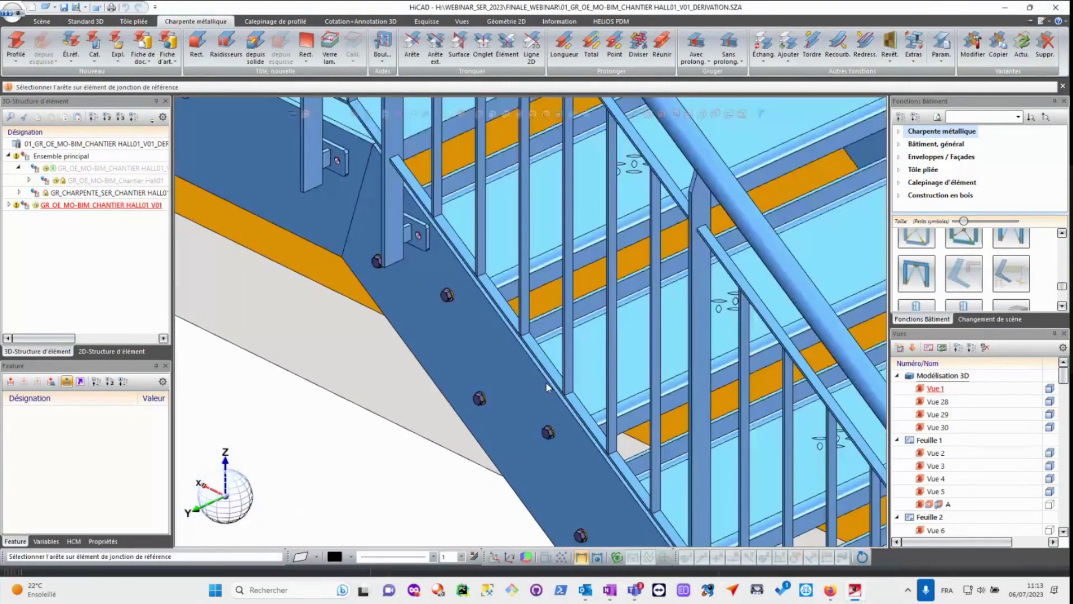
{"action": "left_click", "coordinate": [512, 299]}
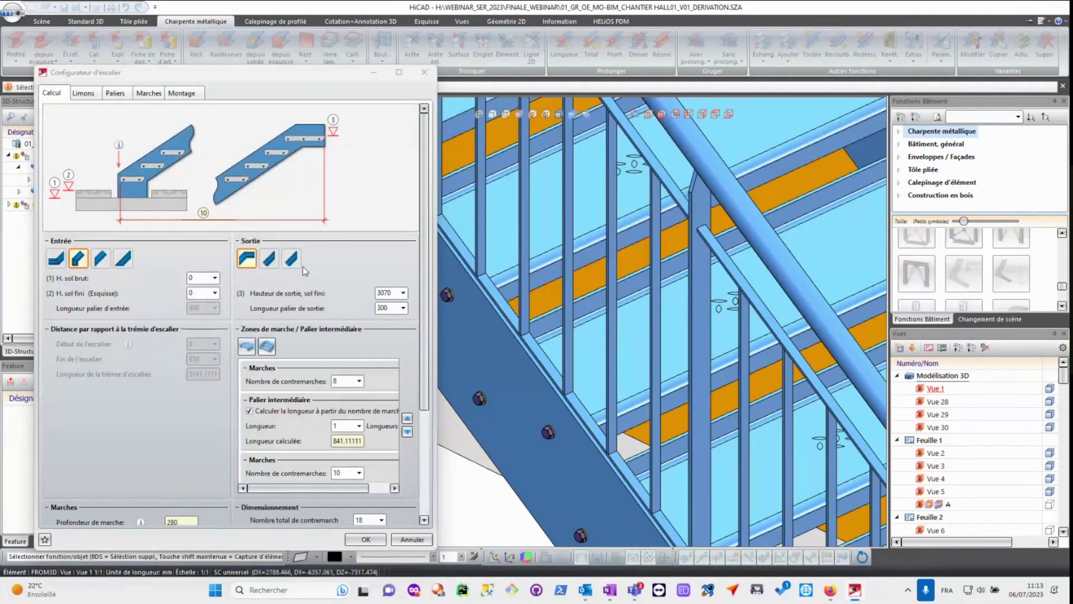
- Set the staircase's finished-floor exit height to 3070+150
{"action": "scroll", "coordinate": [279, 307], "scroll_direction": "down", "scroll_amount": 1}
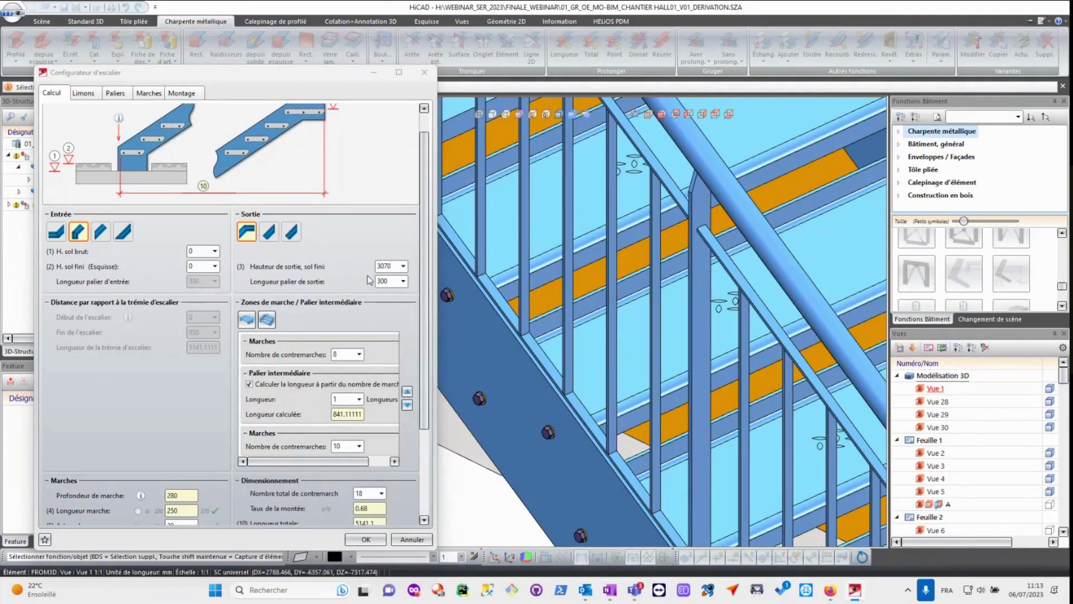
{"action": "double_click", "coordinate": [385, 267]}
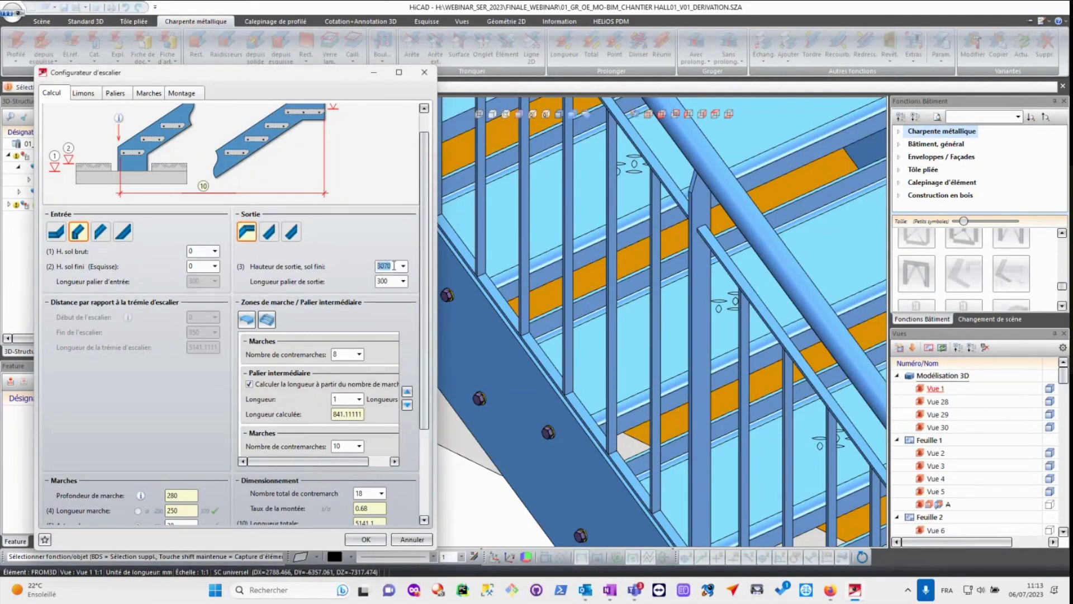
{"action": "left_click", "coordinate": [392, 268]}
{"action": "type", "text": "+150"}
{"action": "left_click", "coordinate": [352, 390]}
- Review the staircase's sizing rules and stringer settings, and apply the modified configuration
{"action": "left_click_drag", "start_coordinate": [317, 73], "coordinate": [317, 43]}
{"action": "scroll", "coordinate": [400, 481], "scroll_direction": "down", "scroll_amount": 3}
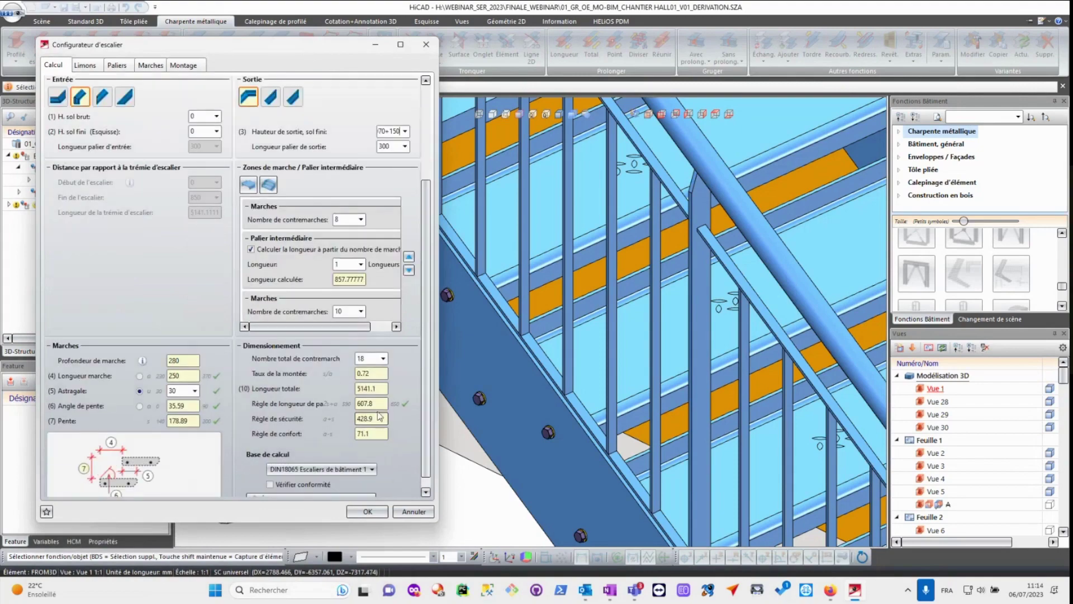
{"action": "left_click", "coordinate": [376, 407]}
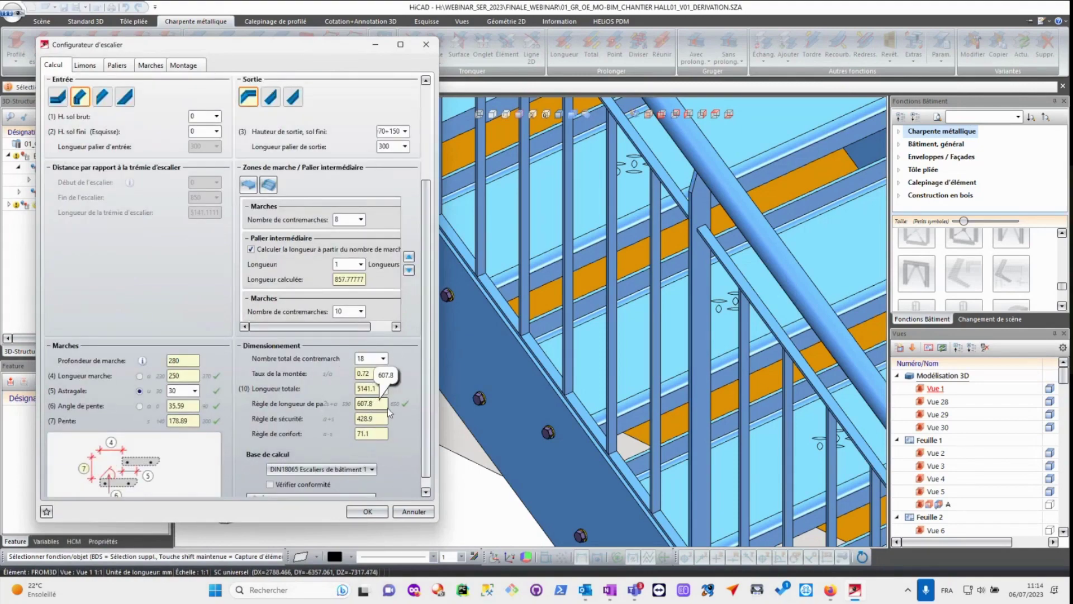
{"action": "scroll", "coordinate": [365, 413], "scroll_direction": "down", "scroll_amount": 1}
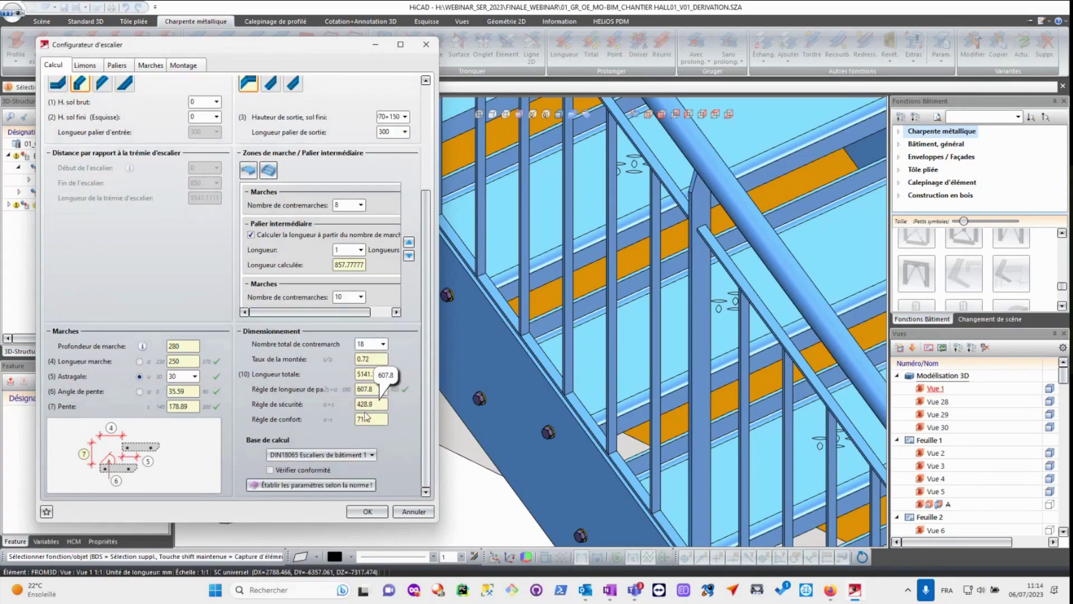
{"action": "scroll", "coordinate": [316, 379], "scroll_direction": "up", "scroll_amount": 5}
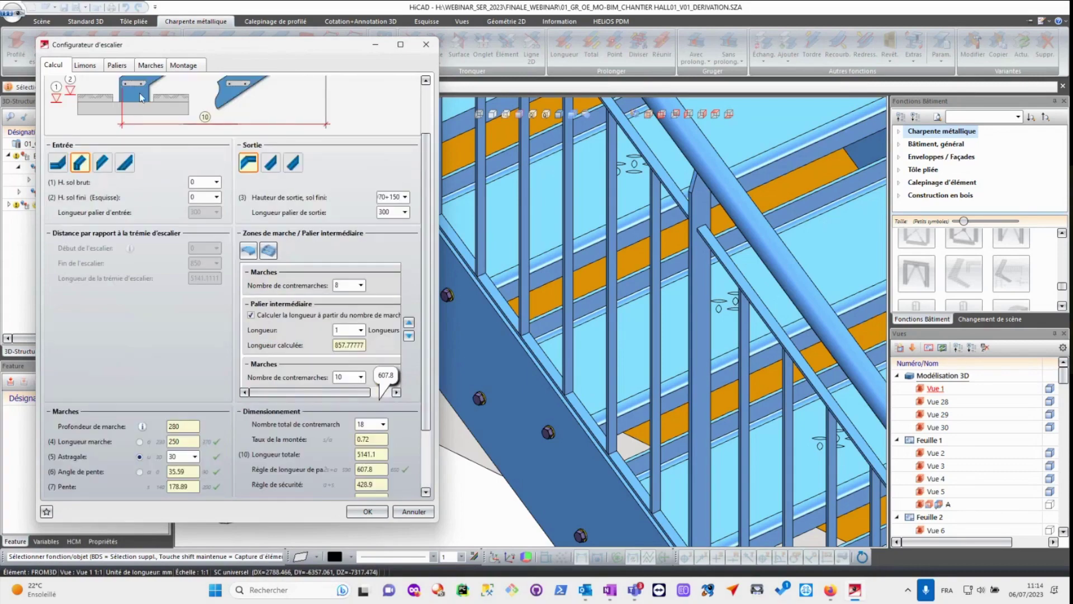
{"action": "left_click", "coordinate": [88, 67]}
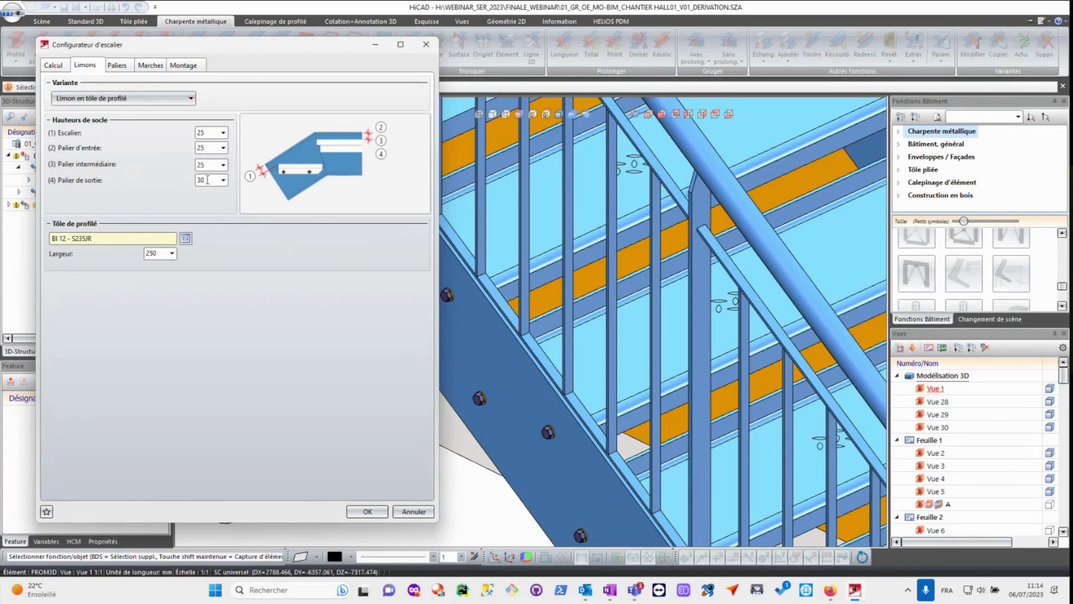
{"action": "left_click", "coordinate": [368, 511]}
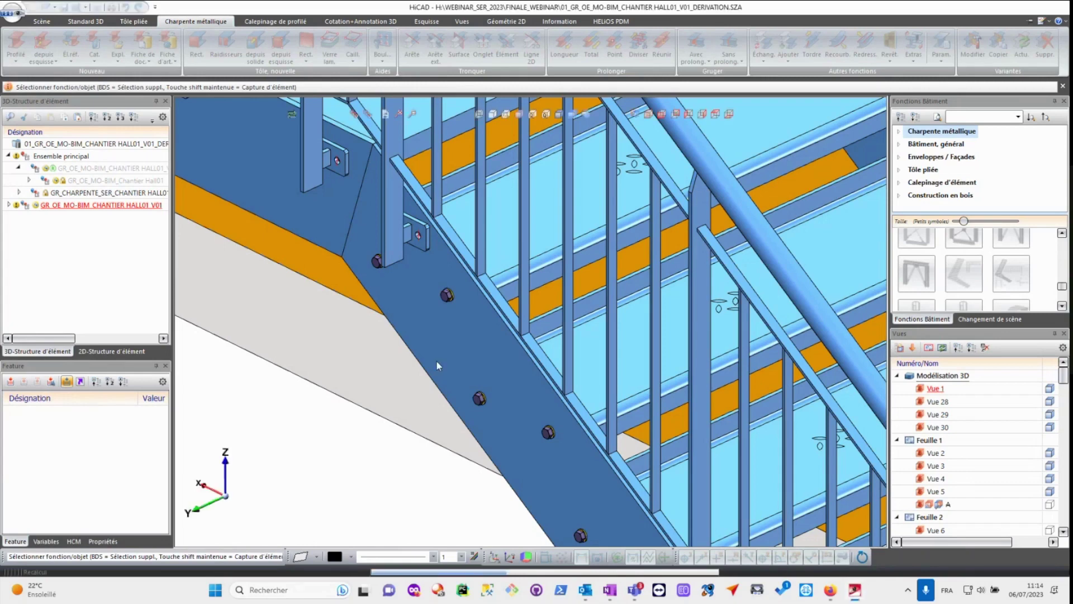
- Examine the modified staircase's upper landing where it meets the platform and the guardrail from several angles
{"action": "middle_click_drag", "start_coordinate": [437, 361], "coordinate": [449, 331]}
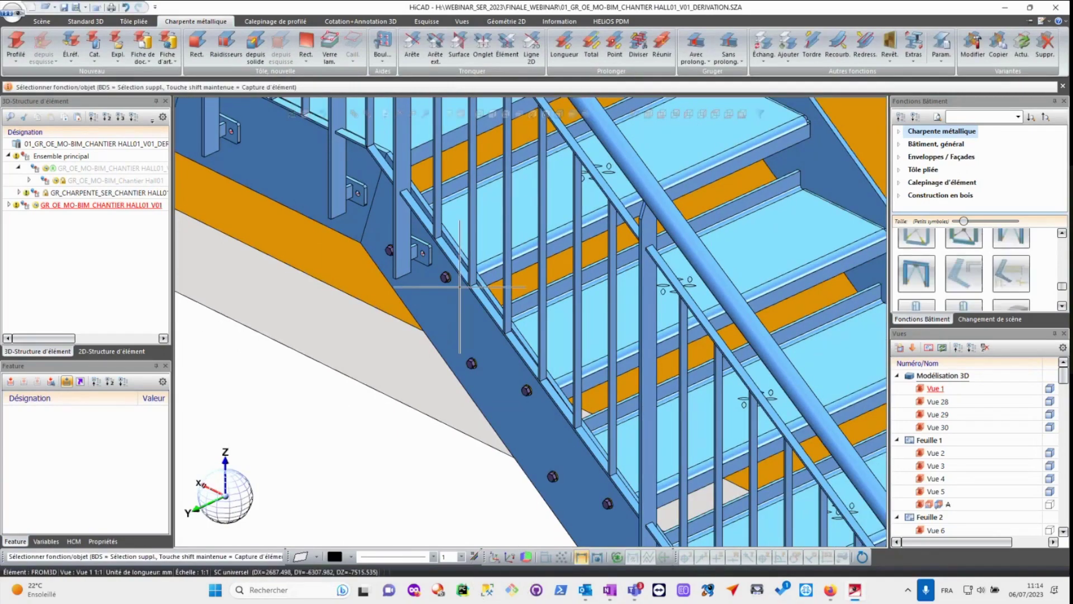
{"action": "scroll", "coordinate": [471, 309], "scroll_direction": "down", "scroll_amount": 5}
{"action": "scroll", "coordinate": [472, 309], "scroll_direction": "down", "scroll_amount": 4}
{"action": "scroll", "coordinate": [394, 280], "scroll_direction": "up", "scroll_amount": 8}
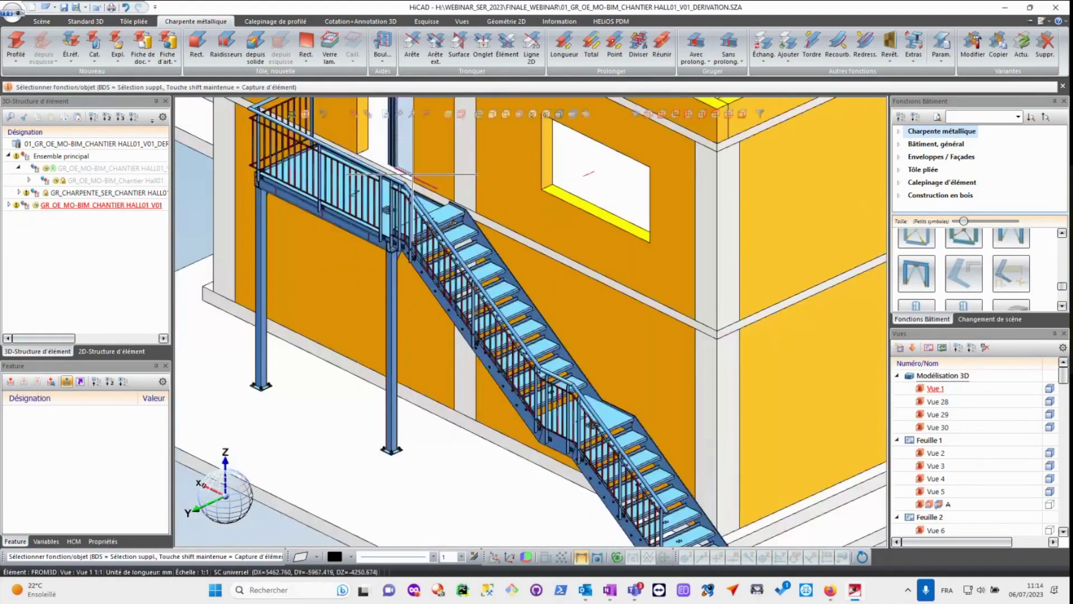
{"action": "middle_click_drag", "start_coordinate": [391, 253], "coordinate": [450, 246]}
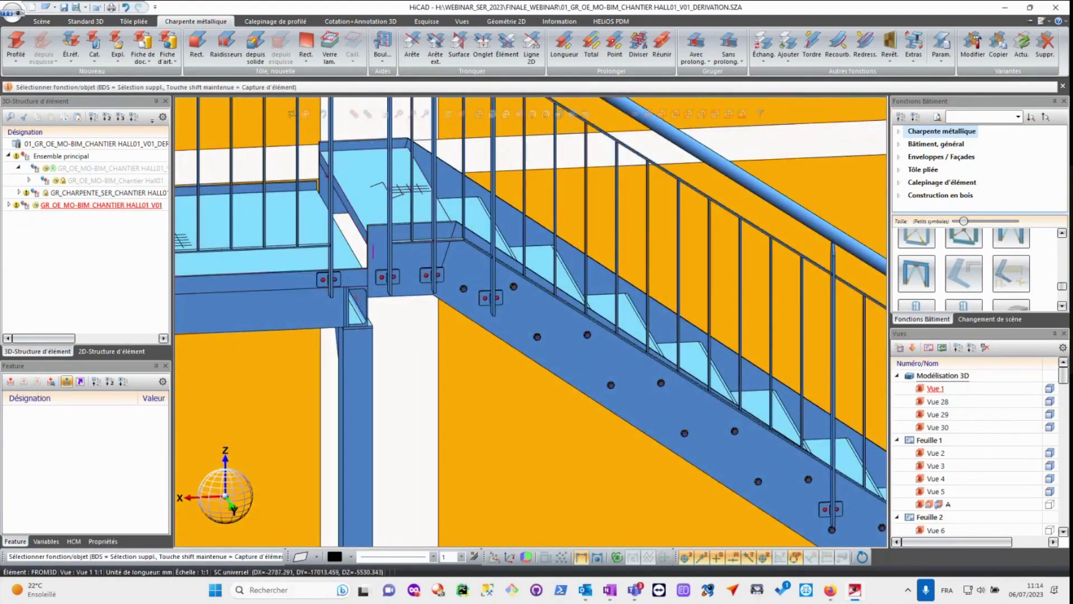
{"action": "scroll", "coordinate": [413, 278], "scroll_direction": "down", "scroll_amount": 4}
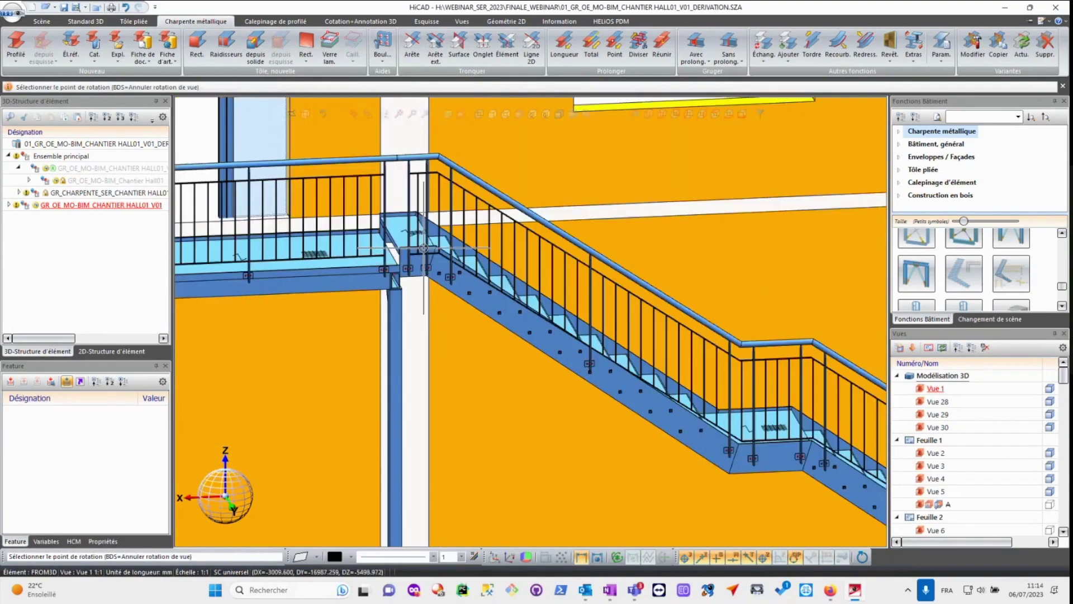
{"action": "middle_click_drag", "start_coordinate": [423, 275], "coordinate": [377, 252]}
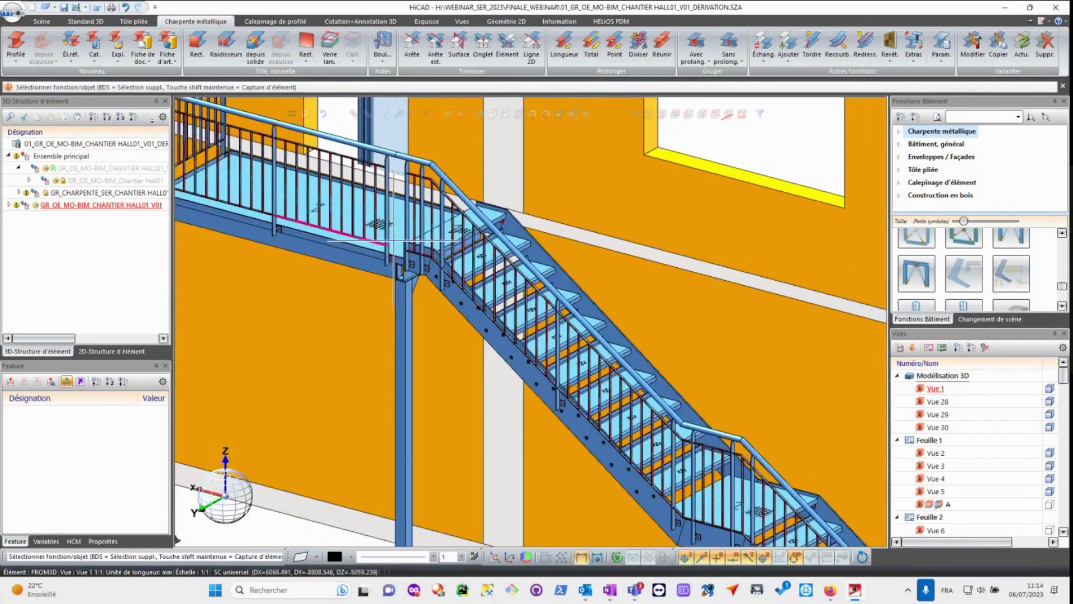
{"action": "scroll", "coordinate": [391, 255], "scroll_direction": "down", "scroll_amount": 3}
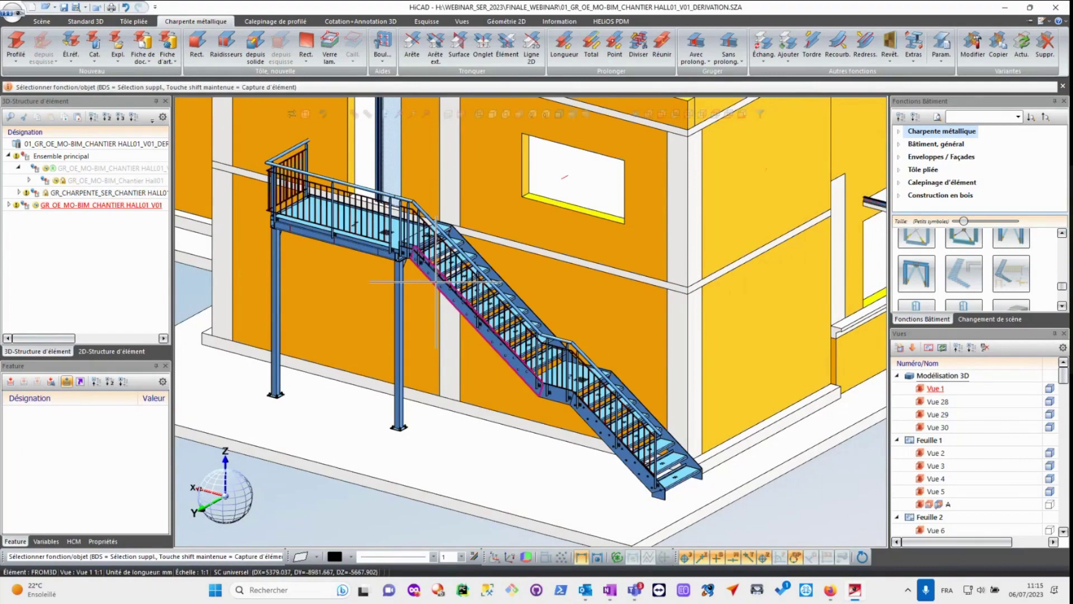
{"action": "scroll", "coordinate": [437, 282], "scroll_direction": "up", "scroll_amount": 8}
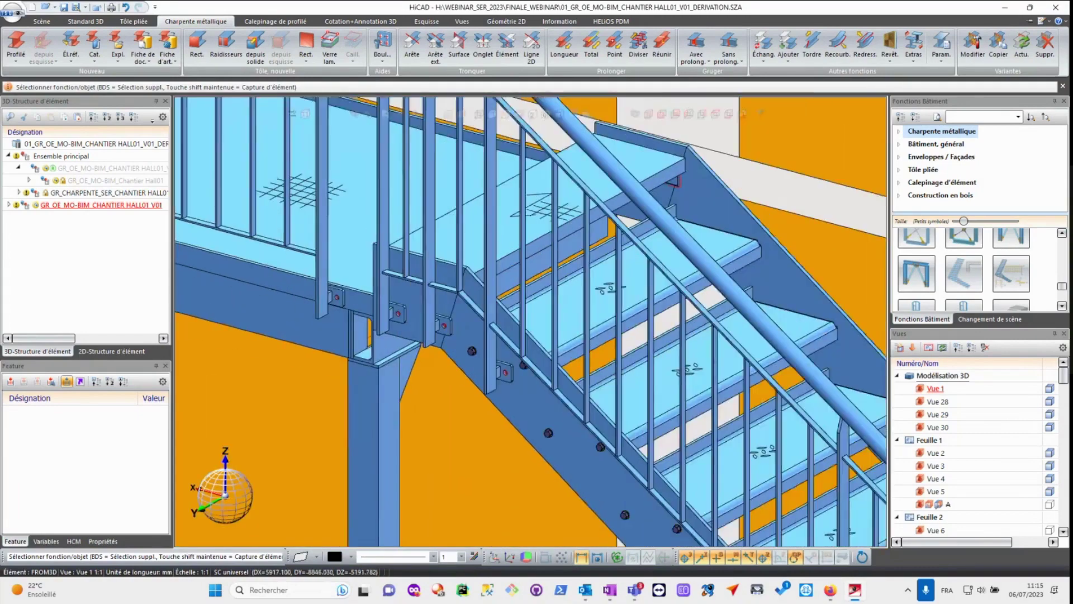
{"action": "mouse_move", "coordinate": [436, 283]}
{"action": "middle_mouse_down"}
{"action": "mouse_move", "coordinate": [449, 262]}
{"action": "mouse_move", "coordinate": [446, 273]}
{"action": "middle_mouse_up"}
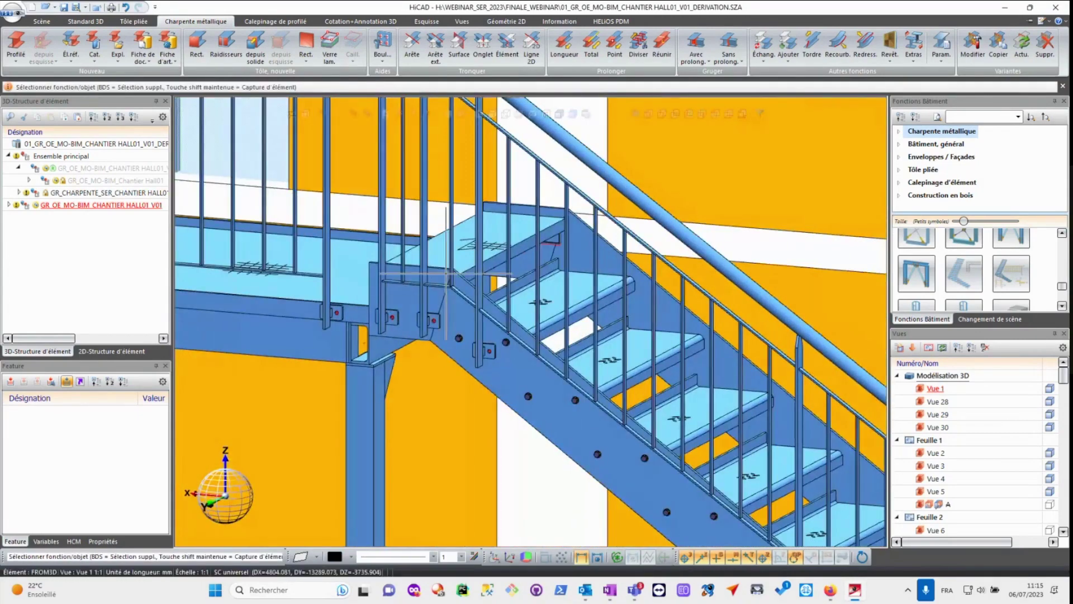
{"action": "scroll", "coordinate": [429, 301], "scroll_direction": "down", "scroll_amount": 5}
{"action": "scroll", "coordinate": [428, 302], "scroll_direction": "up", "scroll_amount": 7}
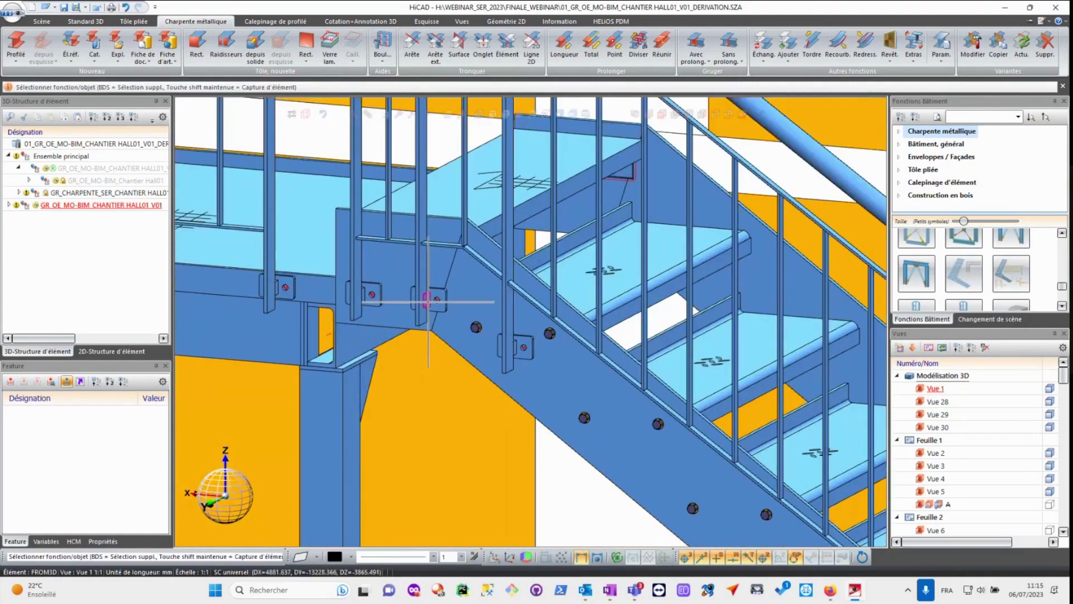
{"action": "scroll", "coordinate": [429, 302], "scroll_direction": "down", "scroll_amount": 3}
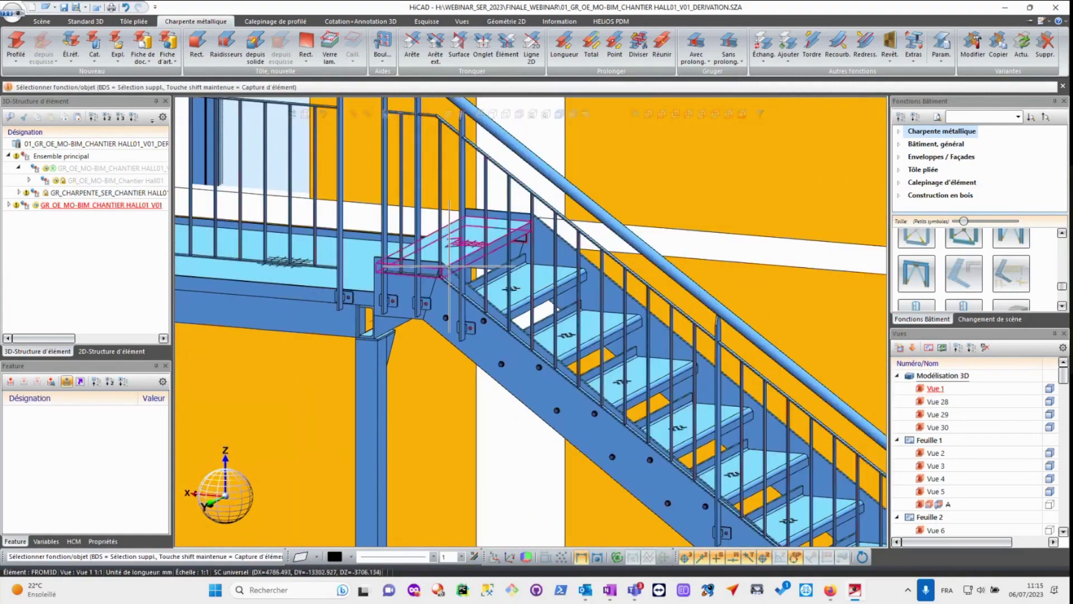
{"action": "scroll", "coordinate": [449, 267], "scroll_direction": "down", "scroll_amount": 2}
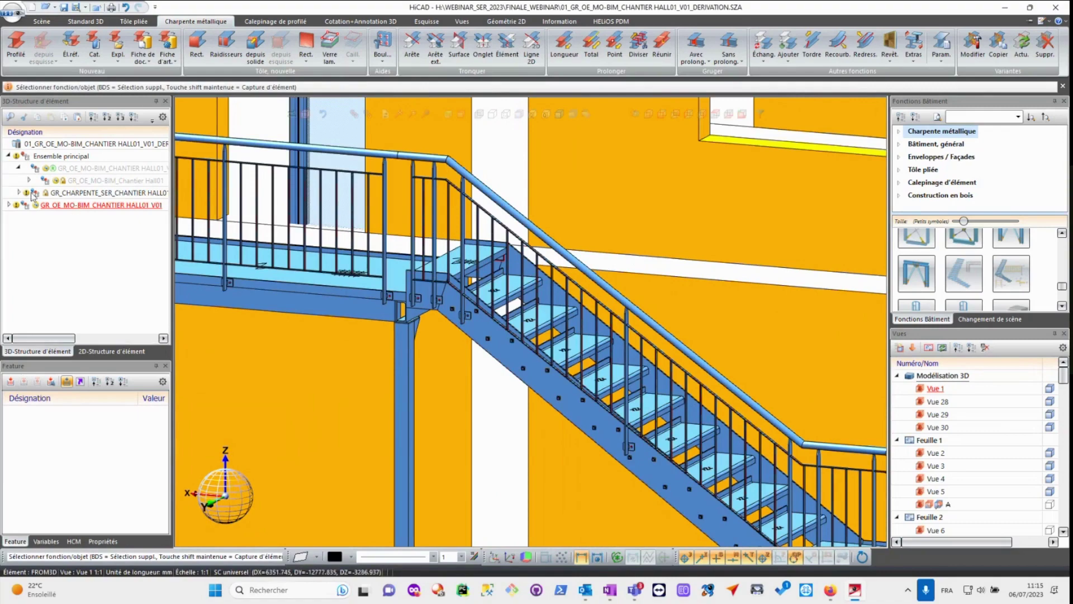
- Recalculate the guardrail feature of Garde-corps_ESCALIER in the GR_CHARPENTE_SER assembly to match the modified staircase
{"action": "left_click", "coordinate": [83, 193]}
{"action": "left_click", "coordinate": [50, 206]}
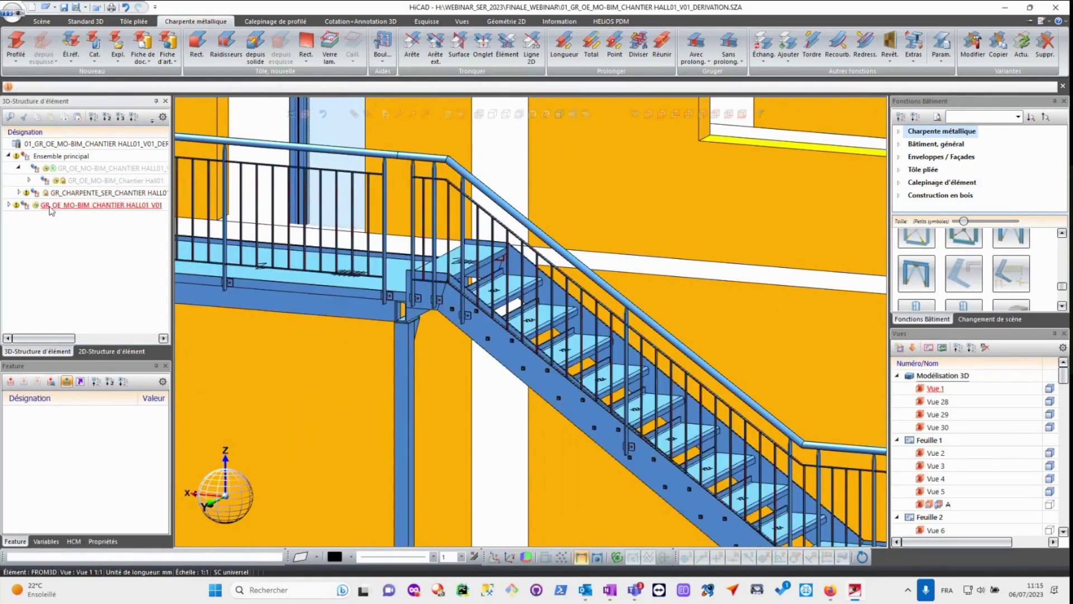
{"action": "left_click", "coordinate": [61, 193]}
{"action": "left_click", "coordinate": [19, 193]}
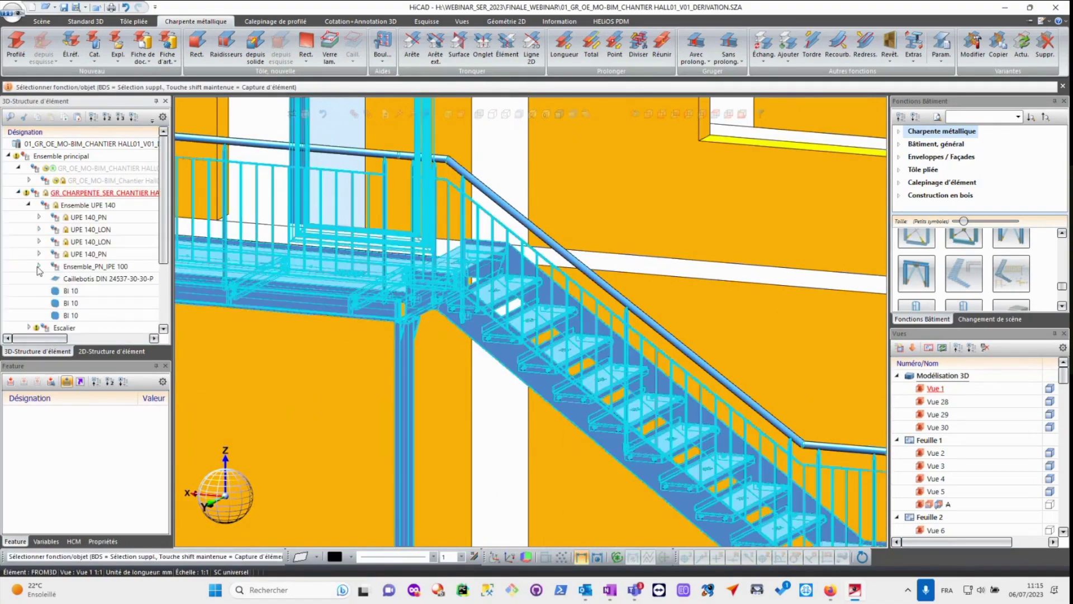
{"action": "left_click", "coordinate": [28, 205]}
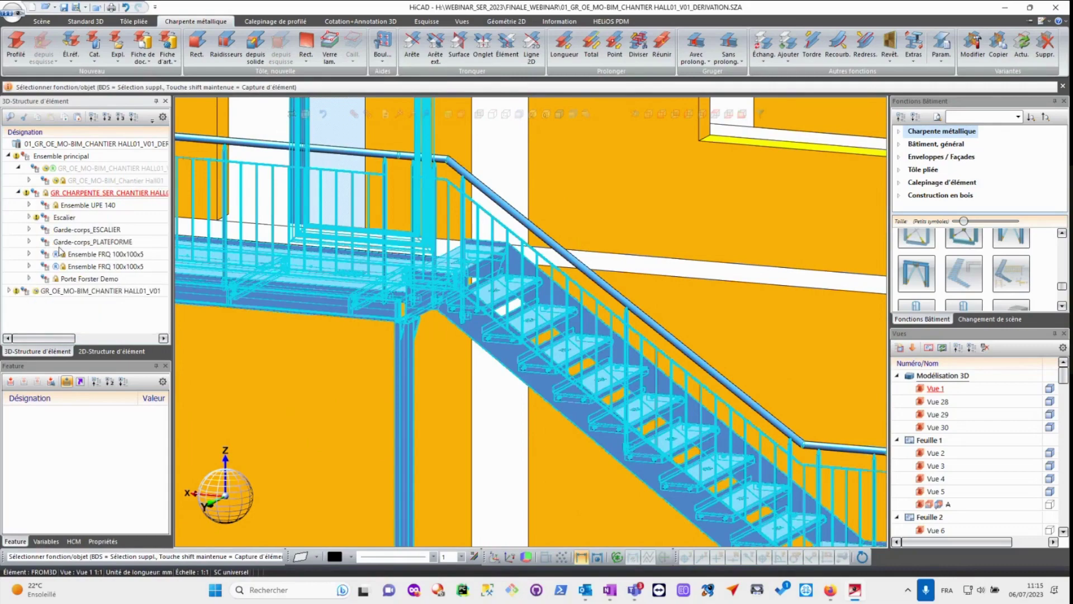
{"action": "left_click", "coordinate": [95, 230]}
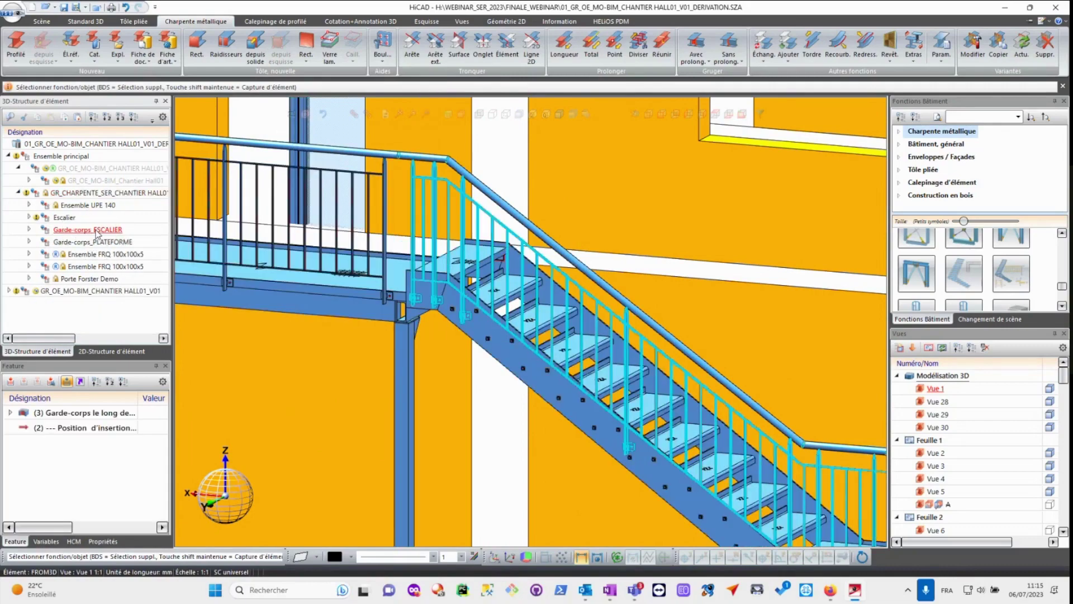
{"action": "left_click", "coordinate": [47, 413]}
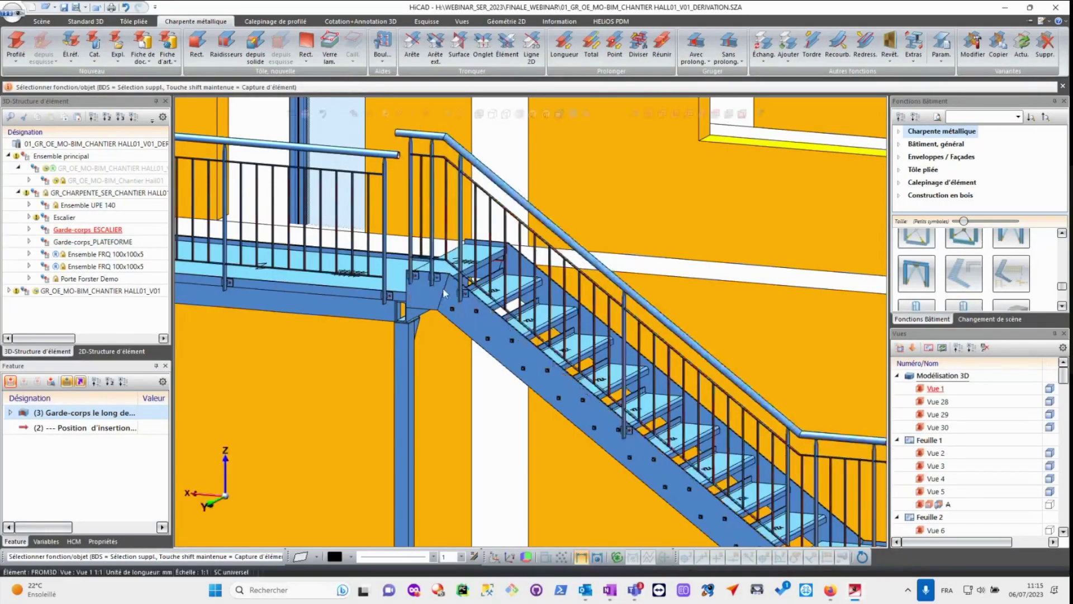
- Examine the staircase guardrail's post fixings and its handrail junction with the platform guardrail
{"action": "scroll", "coordinate": [440, 289], "scroll_direction": "up", "scroll_amount": 5}
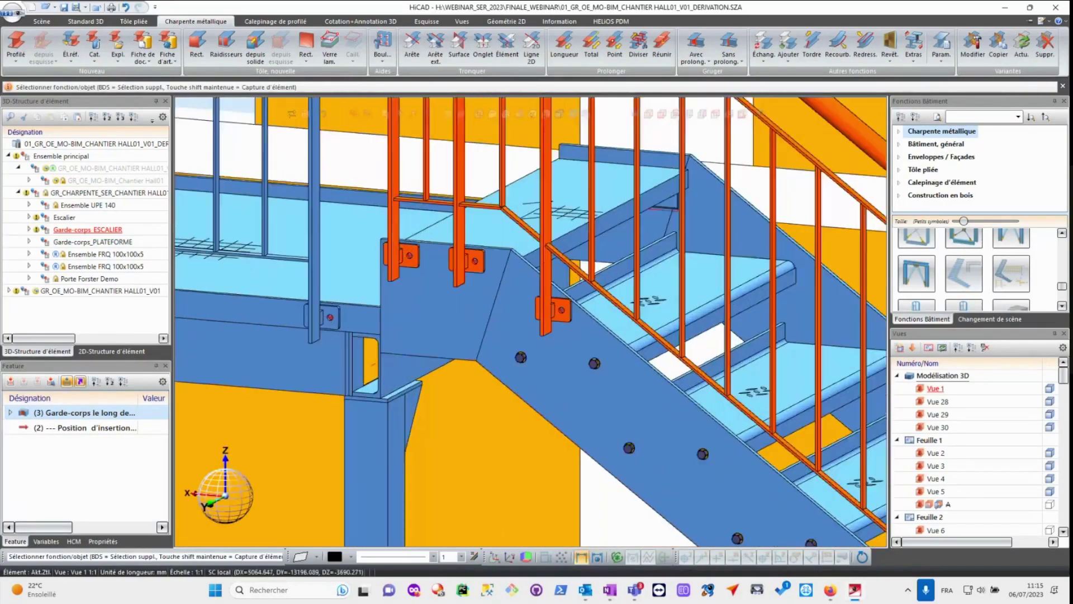
{"action": "scroll", "coordinate": [435, 266], "scroll_direction": "down", "scroll_amount": 5}
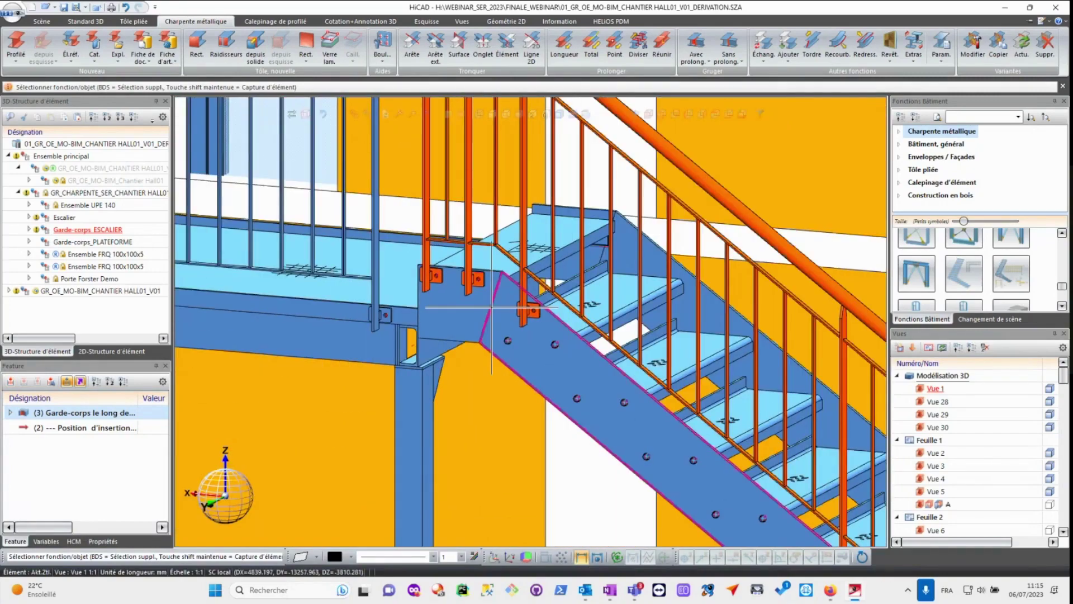
{"action": "scroll", "coordinate": [491, 307], "scroll_direction": "down", "scroll_amount": 5}
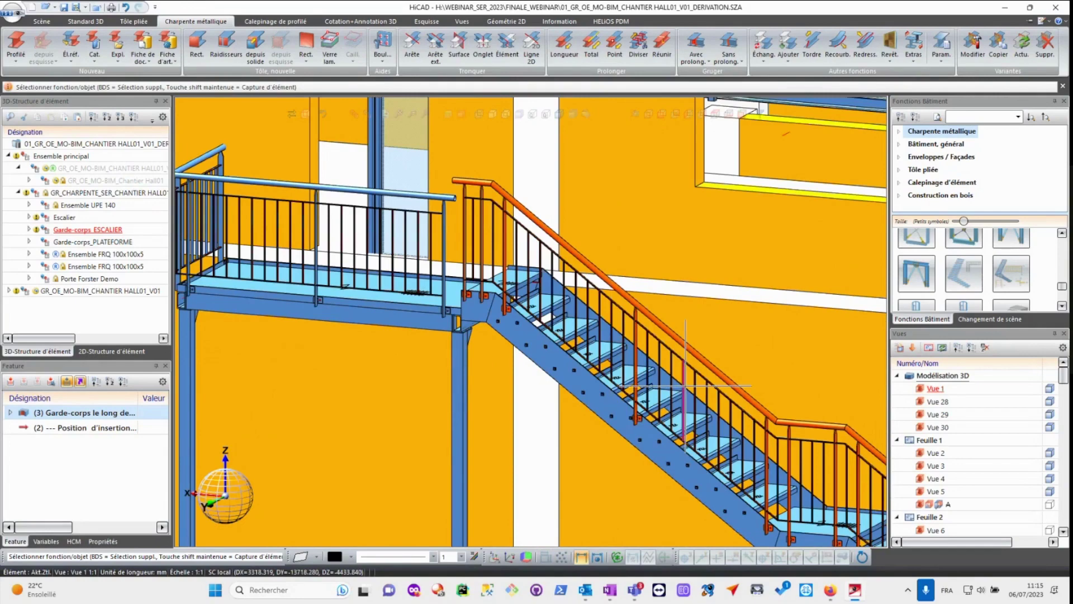
{"action": "scroll", "coordinate": [603, 332], "scroll_direction": "down", "scroll_amount": 2}
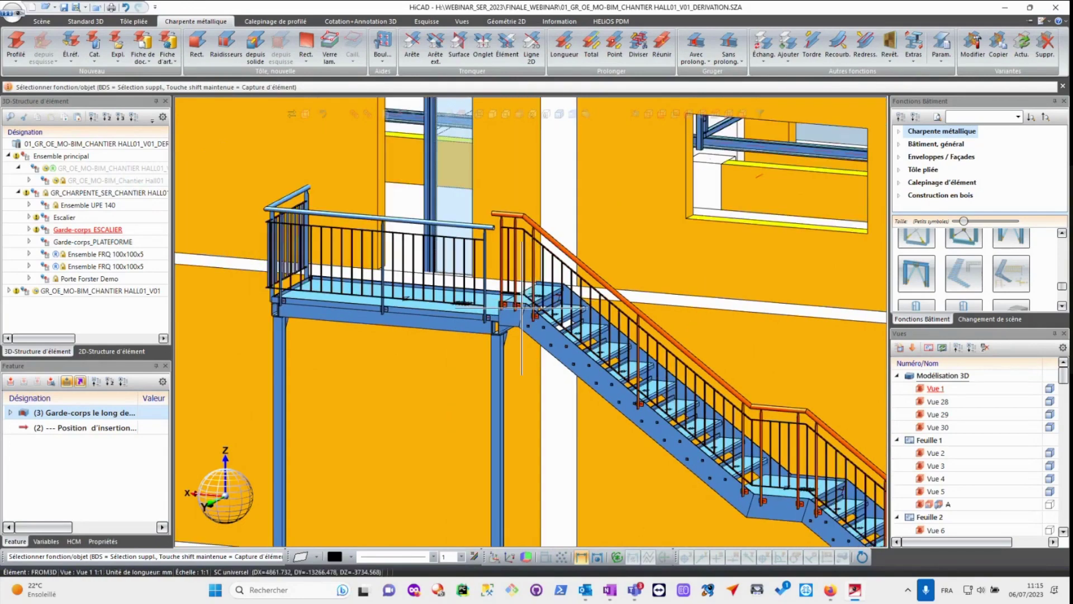
{"action": "scroll", "coordinate": [521, 308], "scroll_direction": "down", "scroll_amount": 2}
{"action": "middle_click", "coordinate": [508, 269]}
{"action": "middle_click_drag", "start_coordinate": [507, 268], "coordinate": [493, 281]}
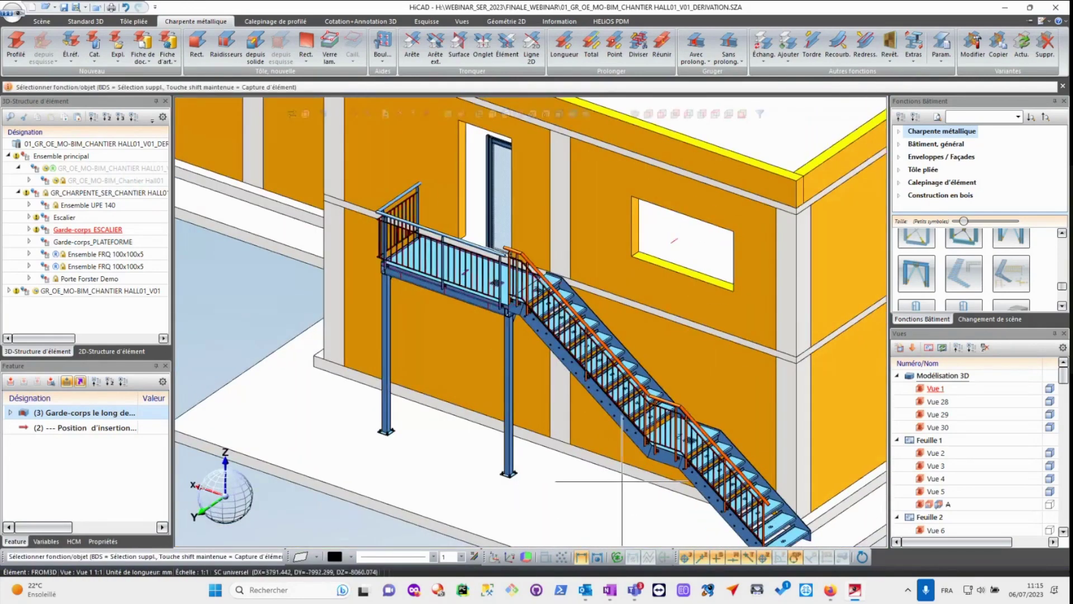
- Switch to the WEBINAR_ESGC Prezi presentation in Firefox and view the webinar plan and the staircase and guardrail configurator page
{"action": "left_click", "coordinate": [829, 590]}
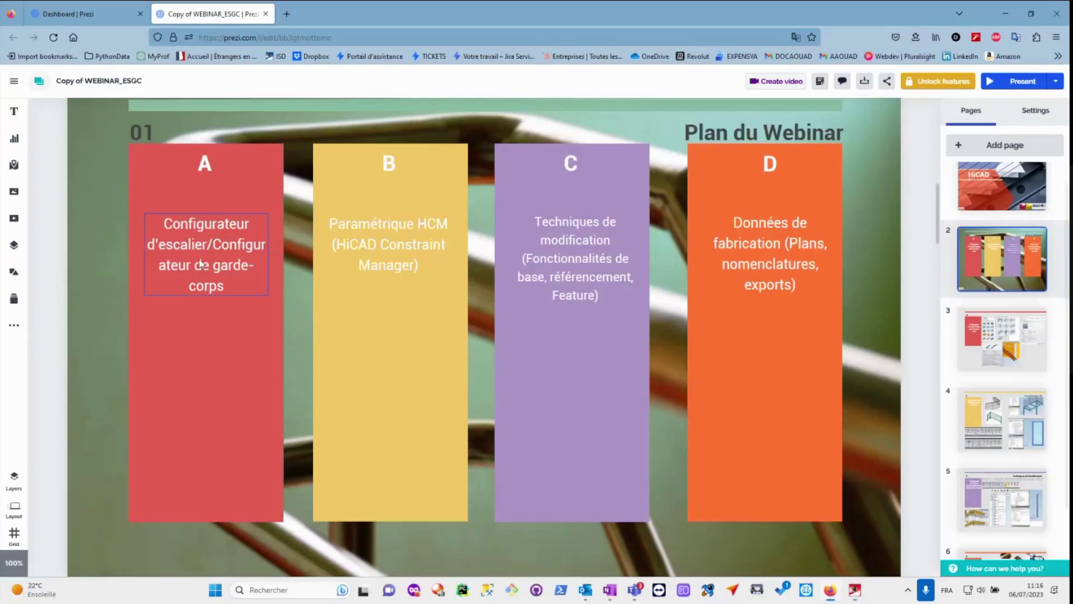
{"action": "left_click", "coordinate": [219, 291]}
{"action": "scroll", "coordinate": [243, 276], "scroll_direction": "down", "scroll_amount": 10}
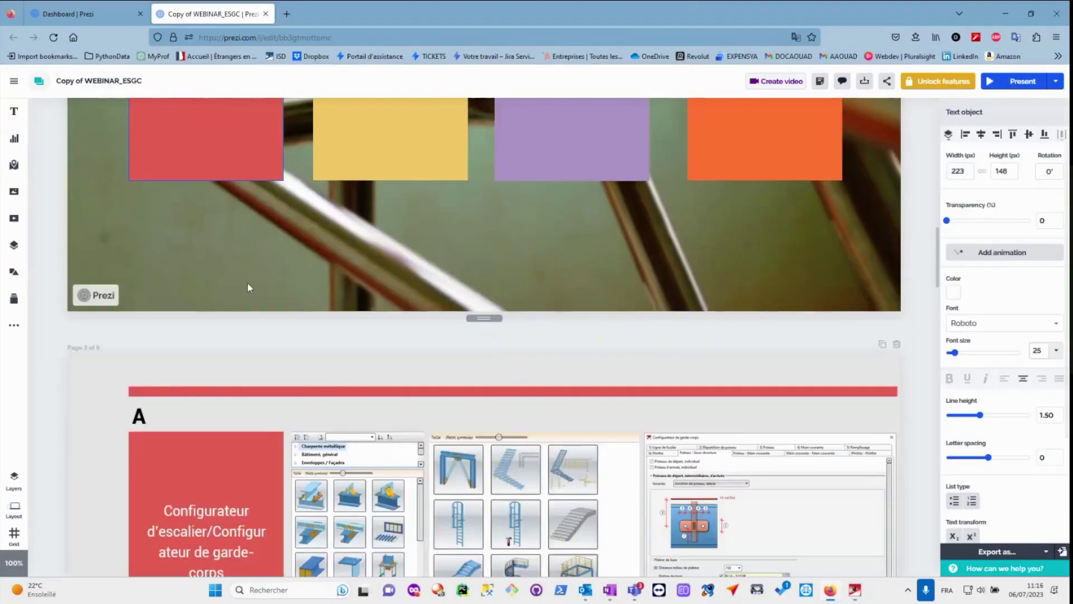
- Look through the presentation's section A configurator illustrations and section B on Paramétrique HCM (HiCAD Constraint Manager) and Paramétrique HC
{"action": "scroll", "coordinate": [343, 291], "scroll_direction": "down", "scroll_amount": 1}
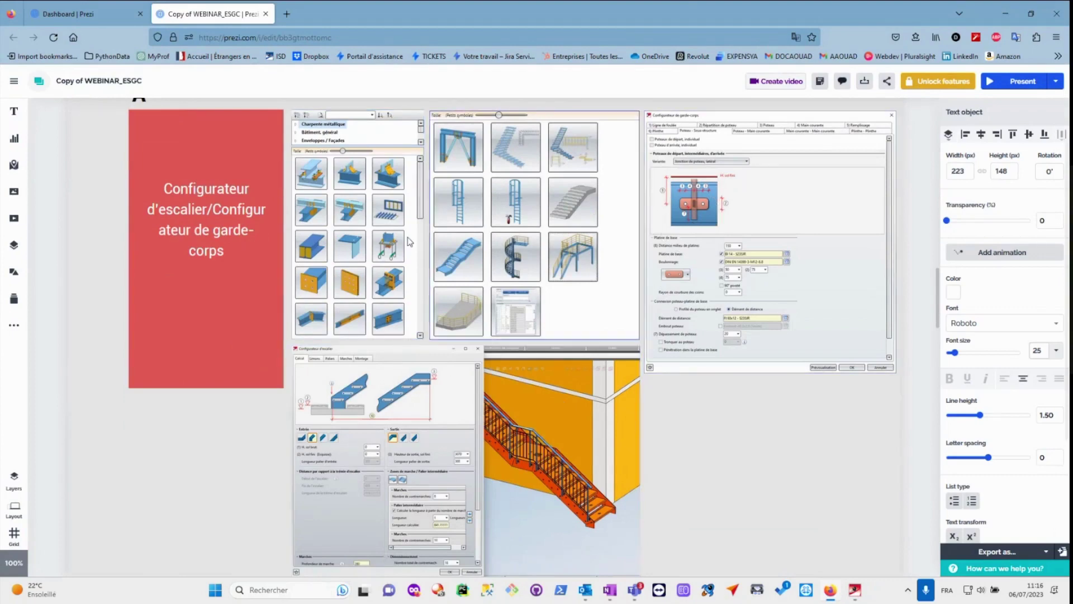
{"action": "scroll", "coordinate": [388, 252], "scroll_direction": "down", "scroll_amount": 9}
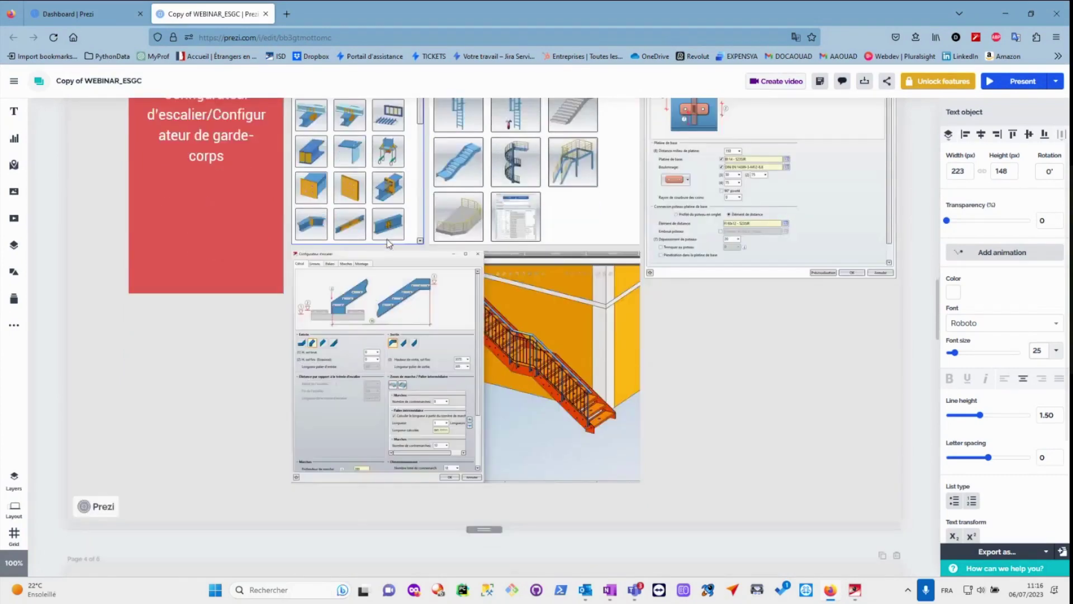
{"action": "scroll", "coordinate": [387, 240], "scroll_direction": "down", "scroll_amount": 6}
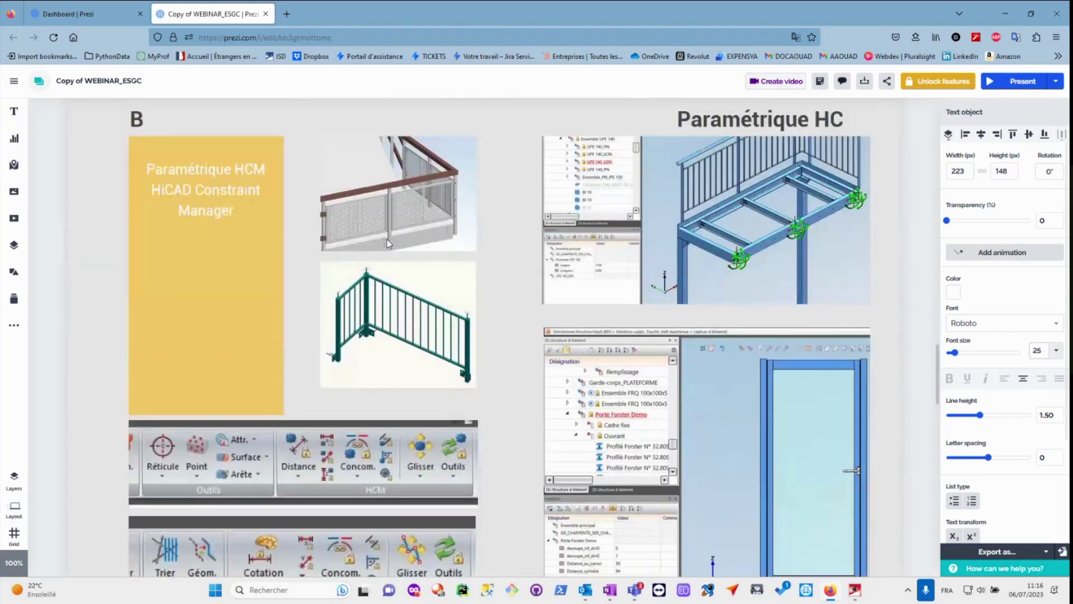
{"action": "scroll", "coordinate": [387, 240], "scroll_direction": "up", "scroll_amount": 1}
{"action": "scroll", "coordinate": [677, 215], "scroll_direction": "down", "scroll_amount": 1}
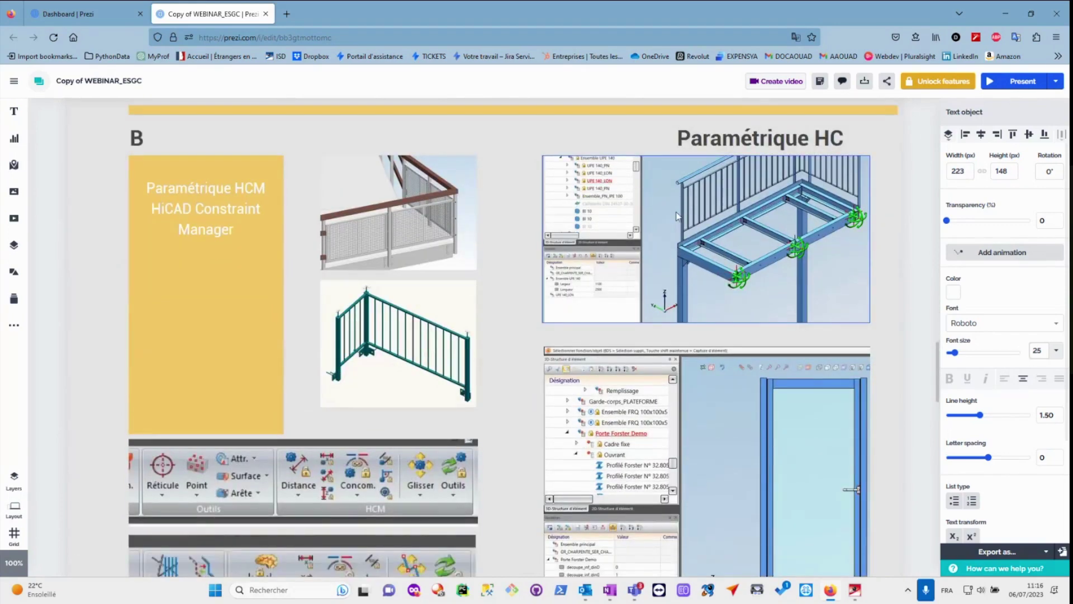
{"action": "scroll", "coordinate": [677, 217], "scroll_direction": "down", "scroll_amount": 1}
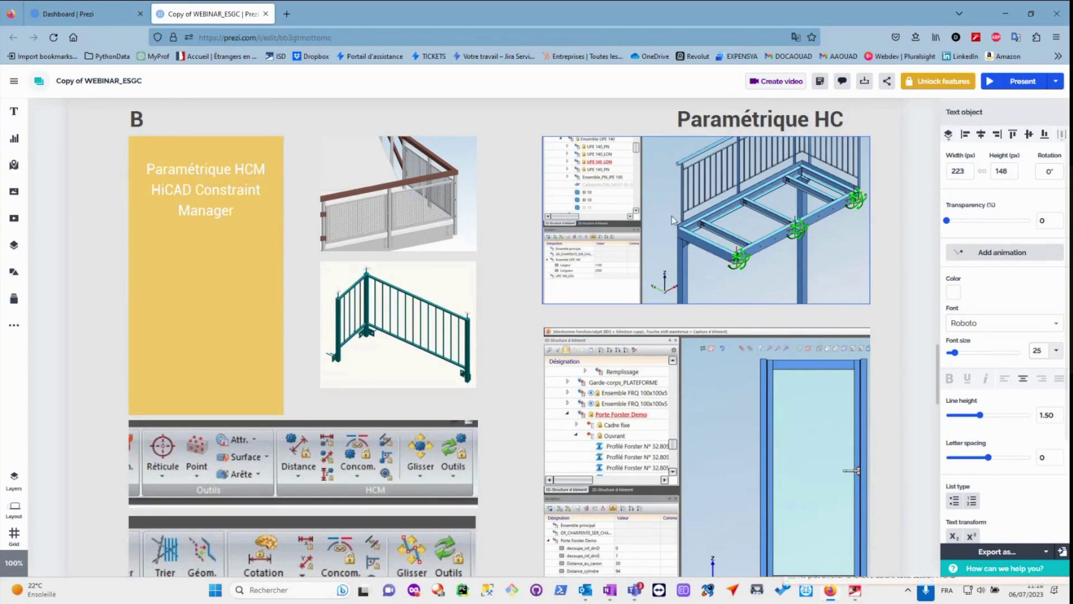
{"action": "scroll", "coordinate": [672, 220], "scroll_direction": "down", "scroll_amount": 1}
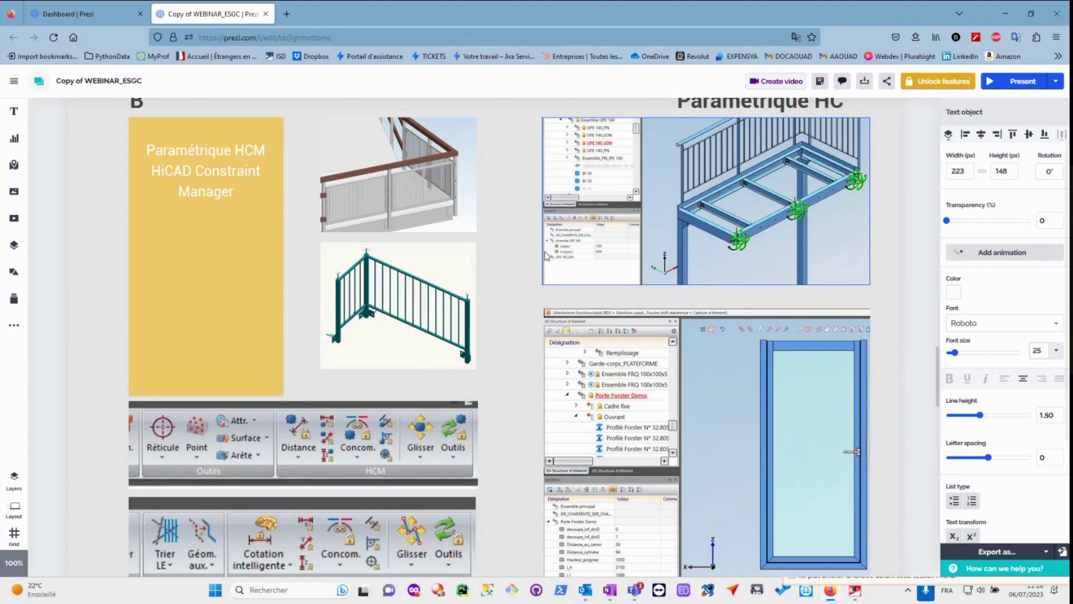
{"action": "scroll", "coordinate": [546, 252], "scroll_direction": "down", "scroll_amount": 1}
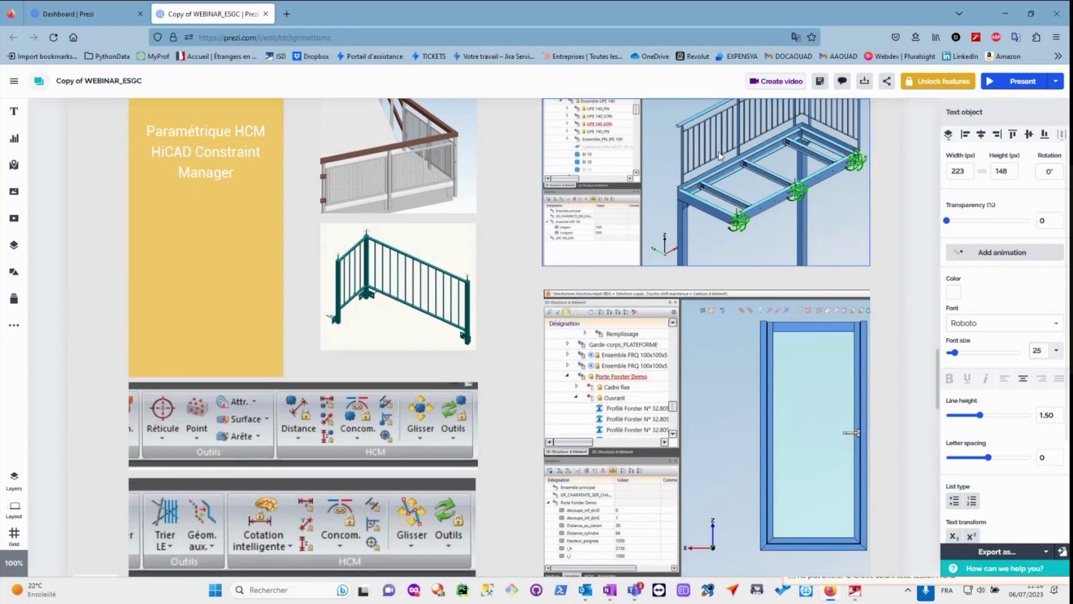
- Switch back to HiCAD and examine the junction between the platform and the upper end of the staircase in Vue 29
{"action": "left_click", "coordinate": [1006, 17]}
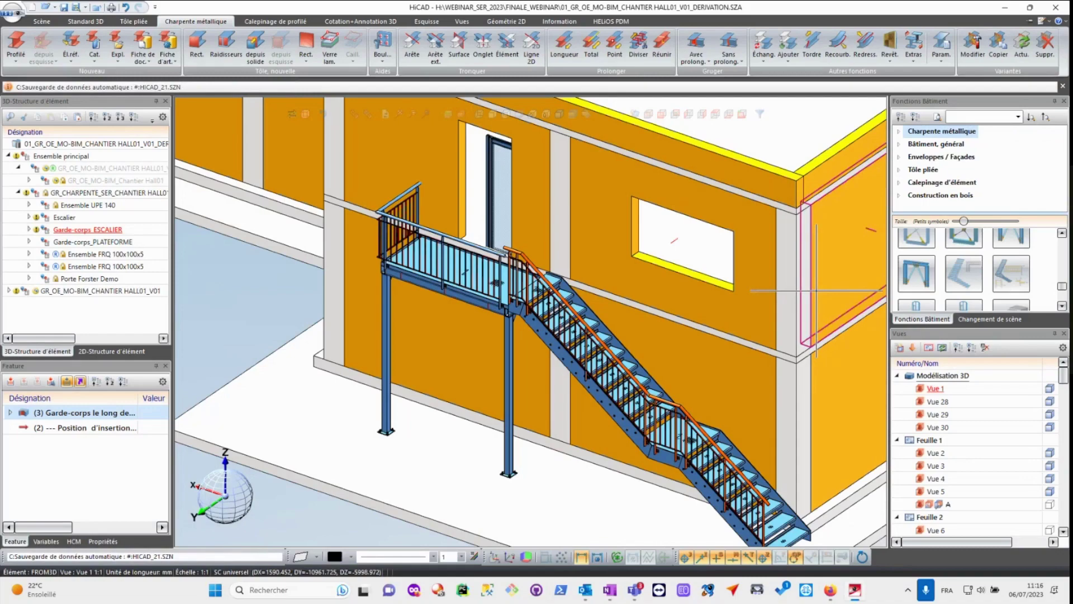
{"action": "scroll", "coordinate": [522, 249], "scroll_direction": "down", "scroll_amount": 10}
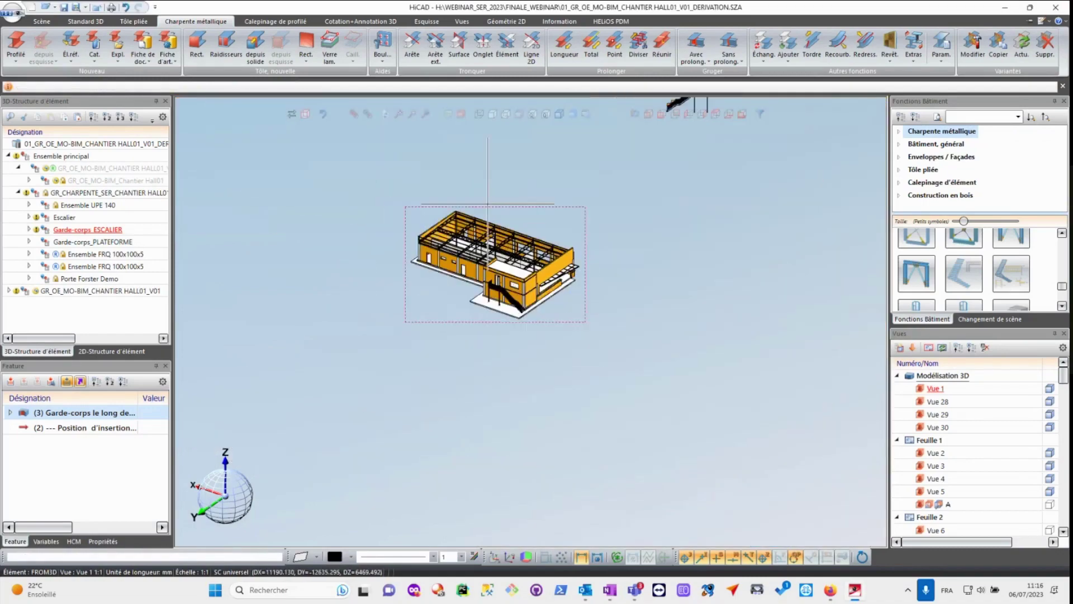
{"action": "scroll", "coordinate": [486, 140], "scroll_direction": "up", "scroll_amount": 5}
{"action": "scroll", "coordinate": [525, 212], "scroll_direction": "up", "scroll_amount": 5}
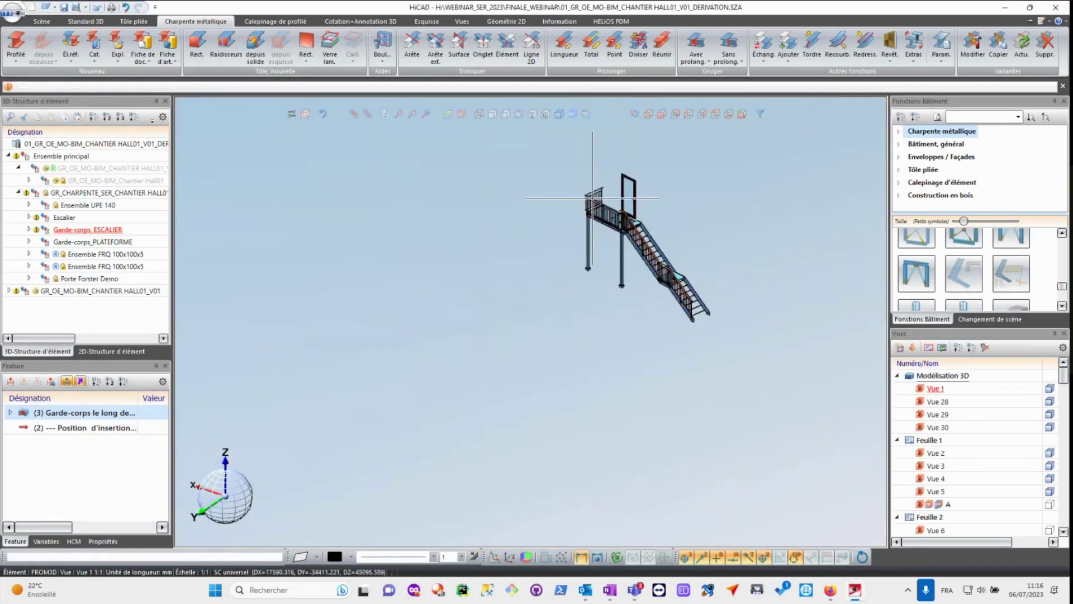
{"action": "scroll", "coordinate": [525, 212], "scroll_direction": "down", "scroll_amount": 5}
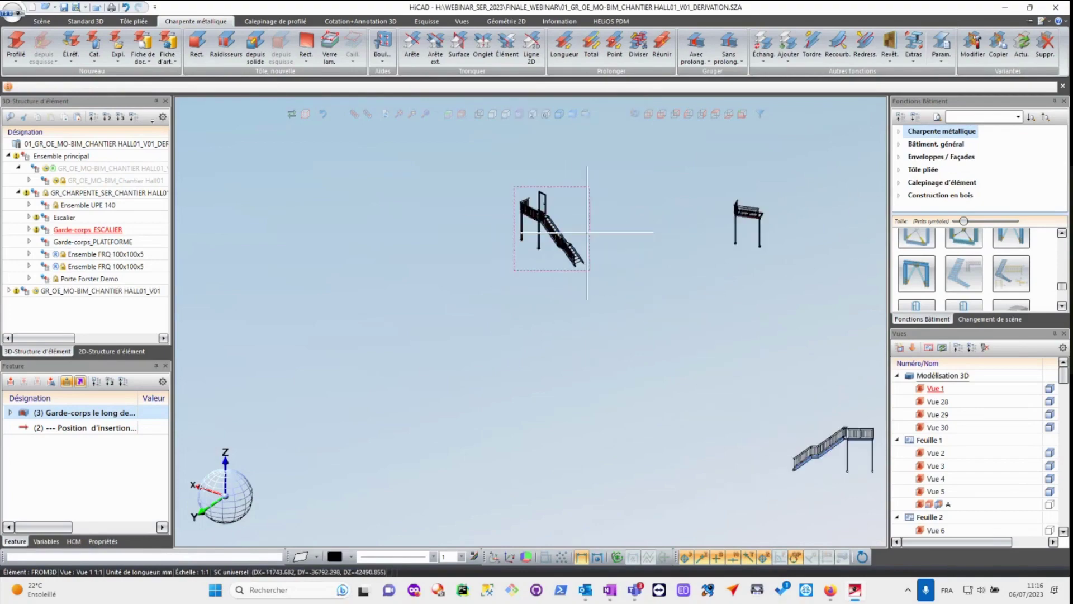
{"action": "scroll", "coordinate": [494, 240], "scroll_direction": "up", "scroll_amount": 8}
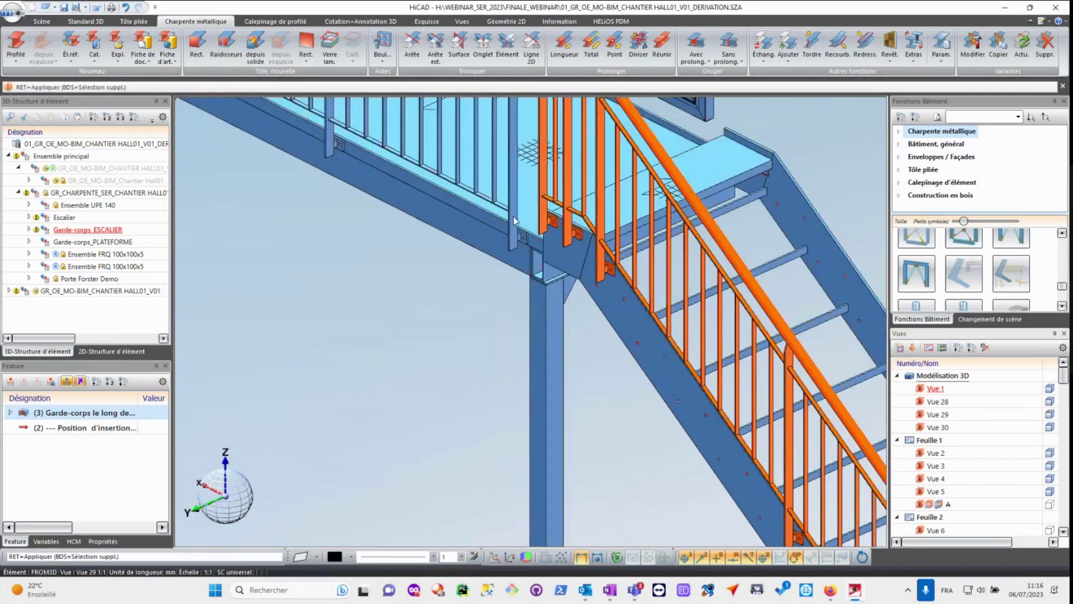
{"action": "scroll", "coordinate": [520, 235], "scroll_direction": "up", "scroll_amount": 5}
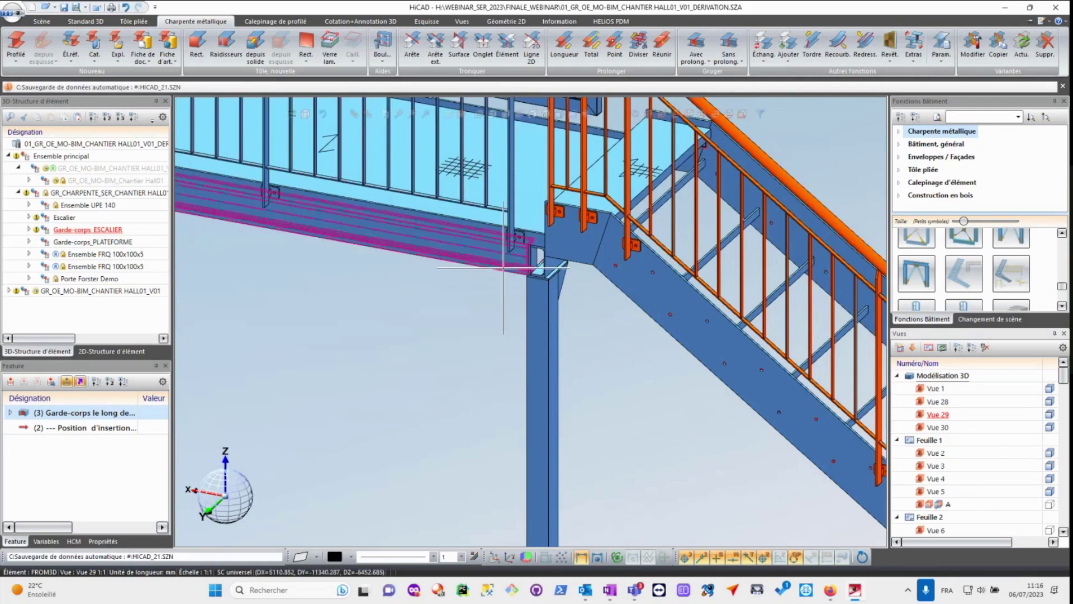
- Move Ensemble UPE 140 and Garde-corps_PLATEFORME together 250 mm upward along the vertical edge at the platform's staircase corner
{"action": "left_click", "coordinate": [65, 218]}
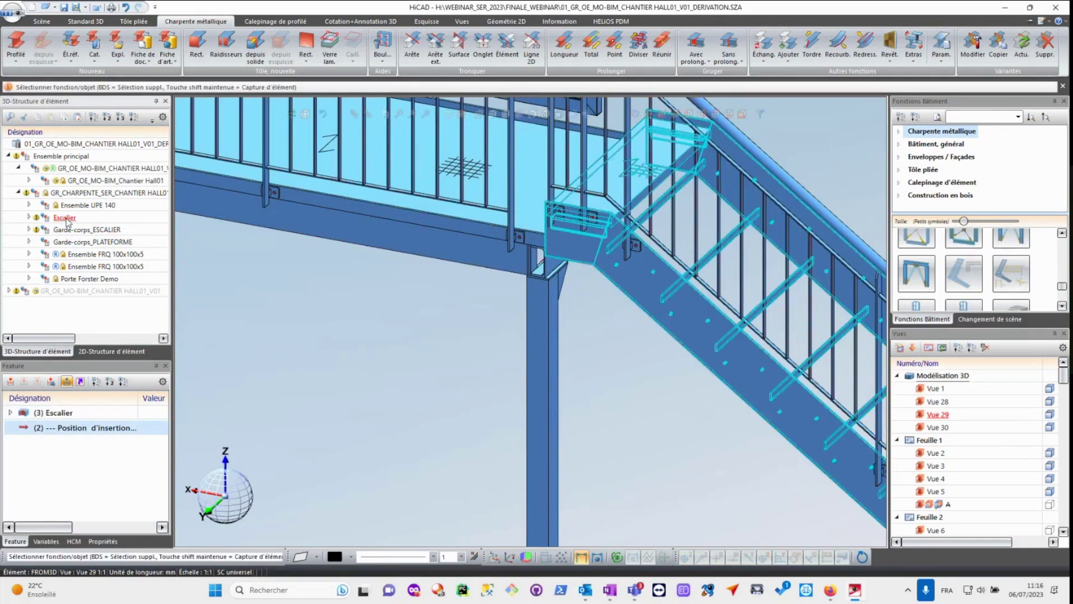
{"action": "left_click", "coordinate": [76, 206]}
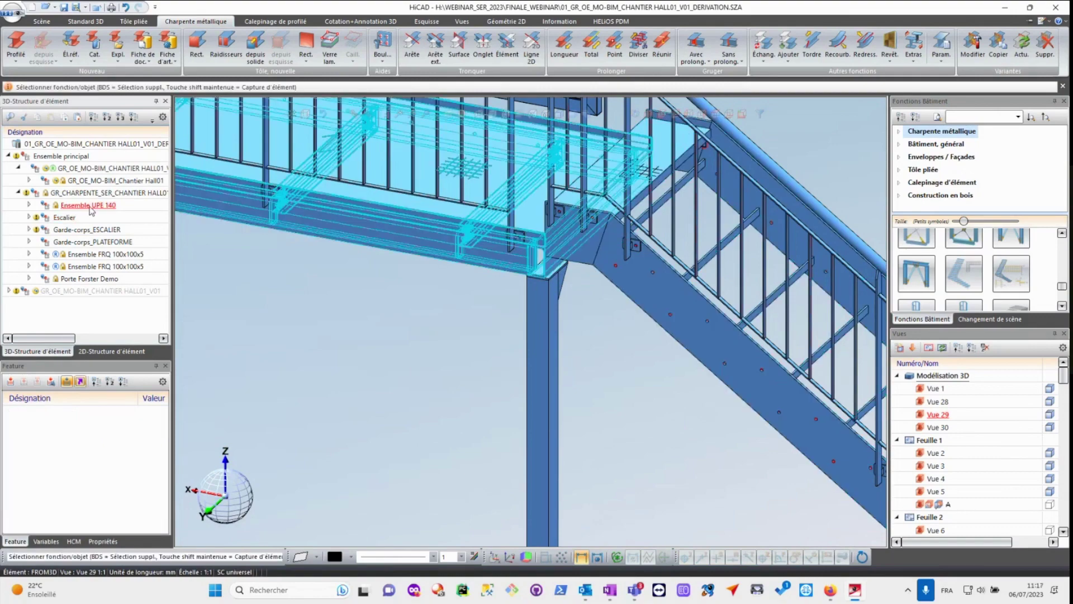
{"action": "left_click", "coordinate": [83, 245], "text": "ctrl"}
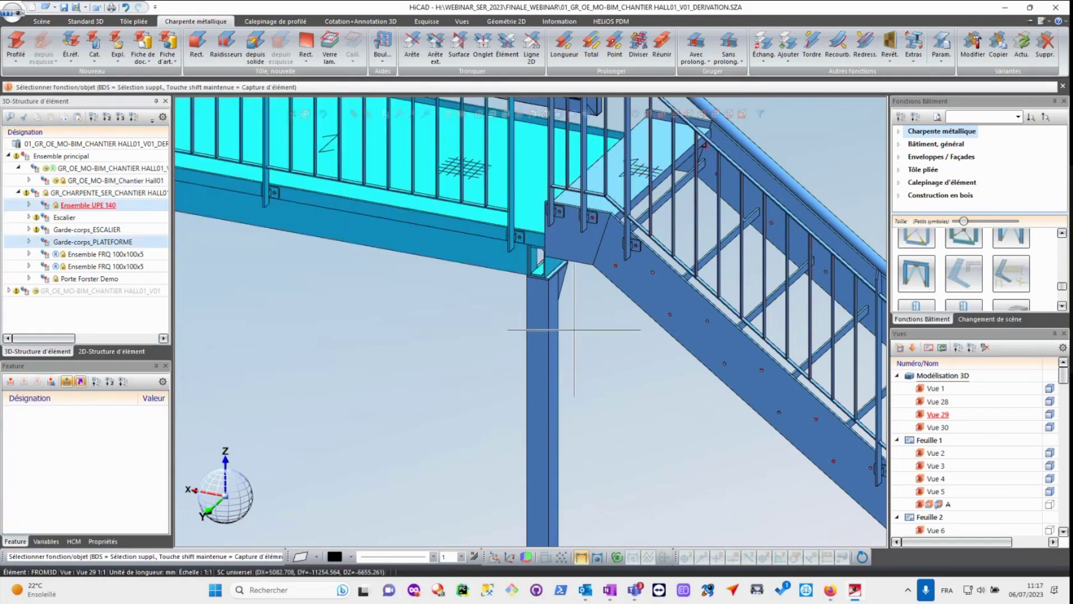
{"action": "scroll", "coordinate": [572, 327], "scroll_direction": "down", "scroll_amount": 2}
{"action": "right_click", "coordinate": [103, 242]}
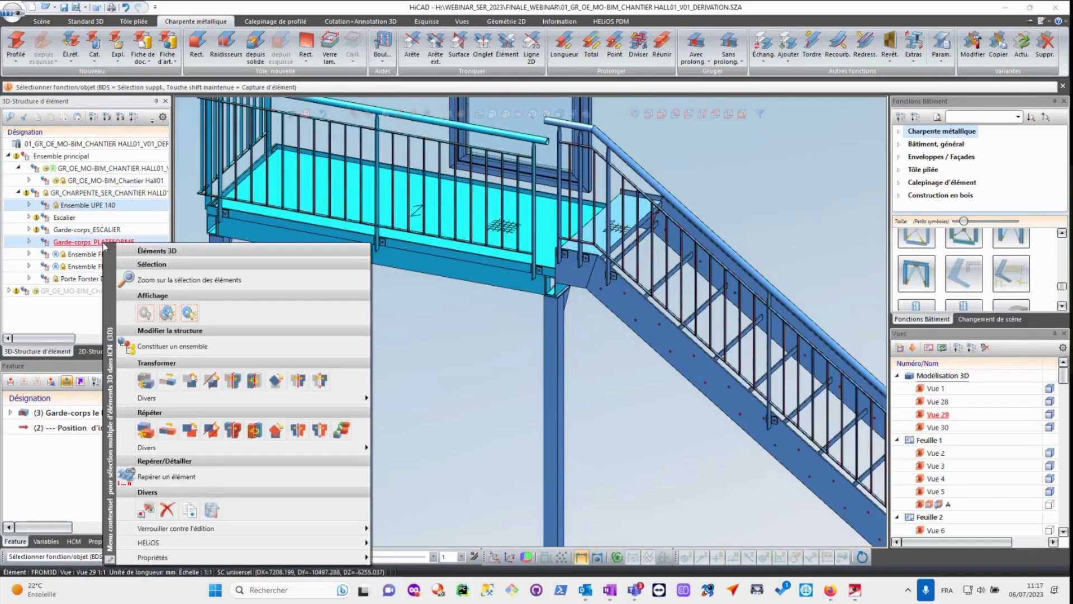
{"action": "left_click", "coordinate": [170, 384]}
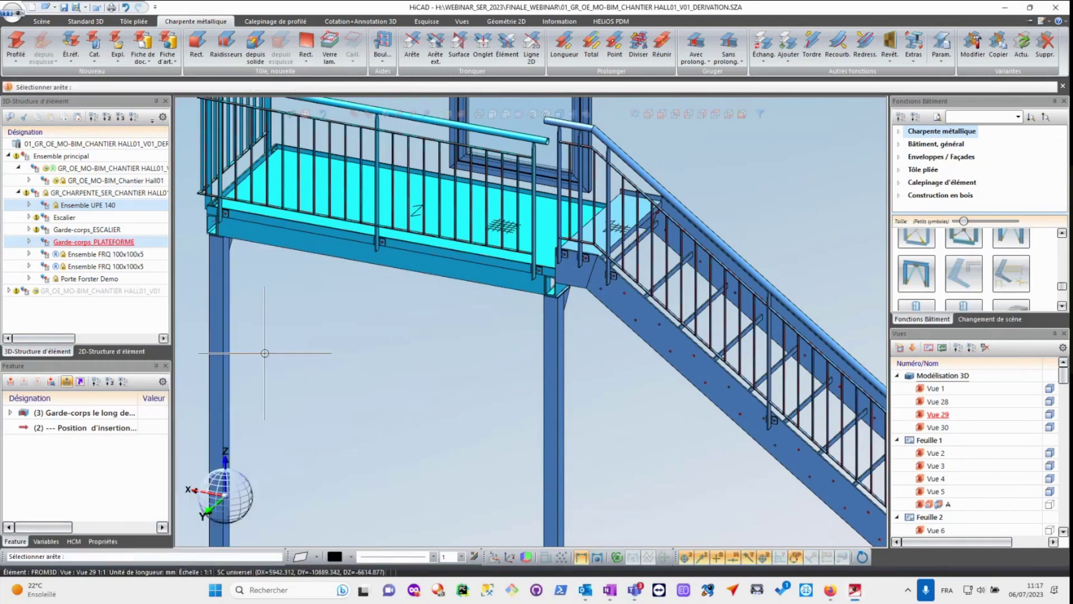
{"action": "scroll", "coordinate": [553, 284], "scroll_direction": "up", "scroll_amount": 5}
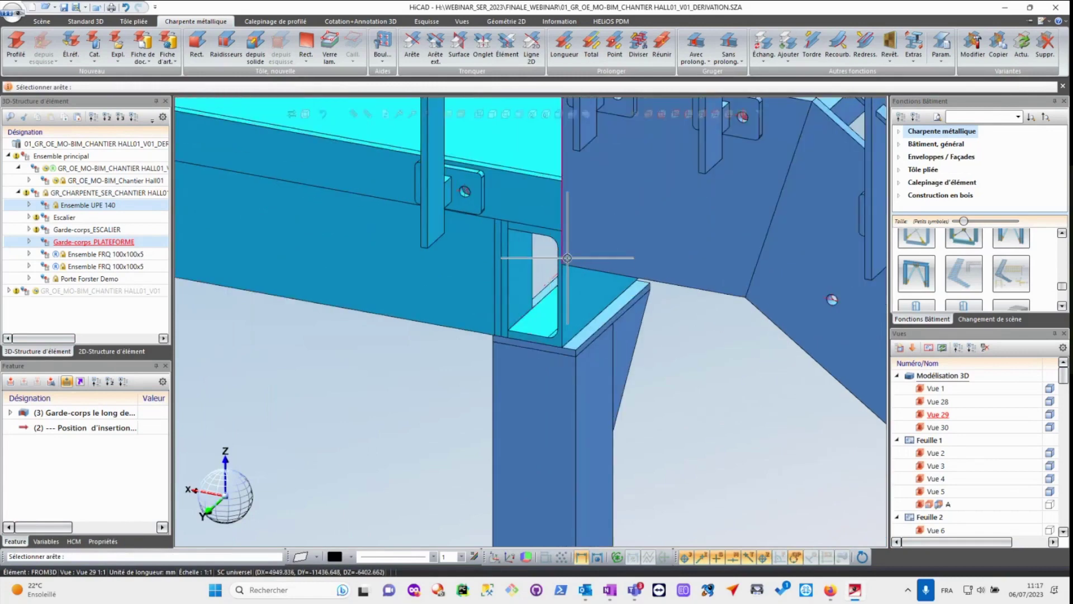
{"action": "left_click", "coordinate": [562, 234]}
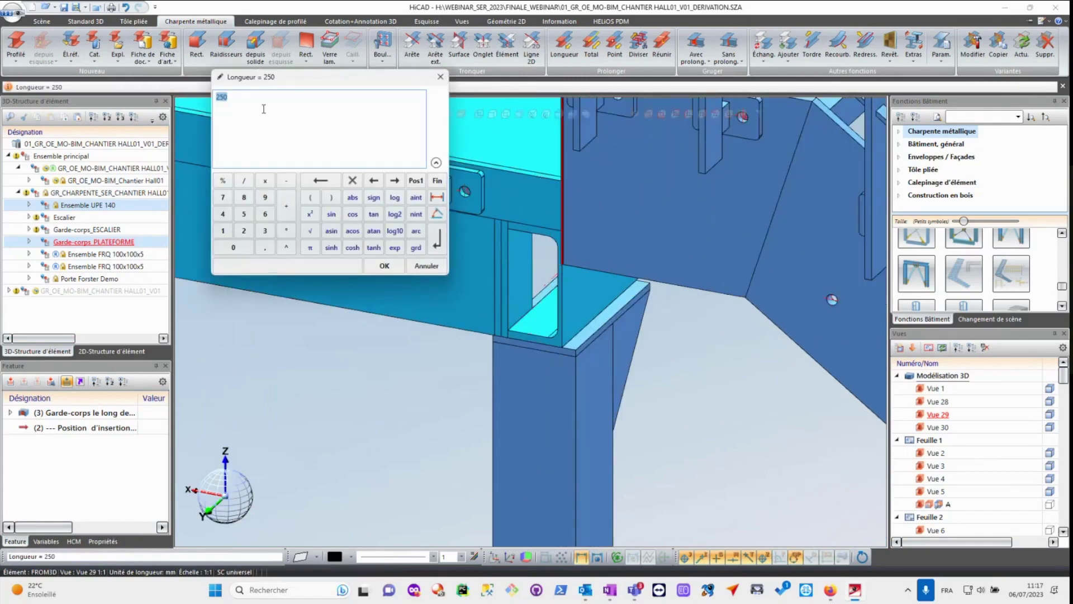
{"action": "key", "text": "Return"}
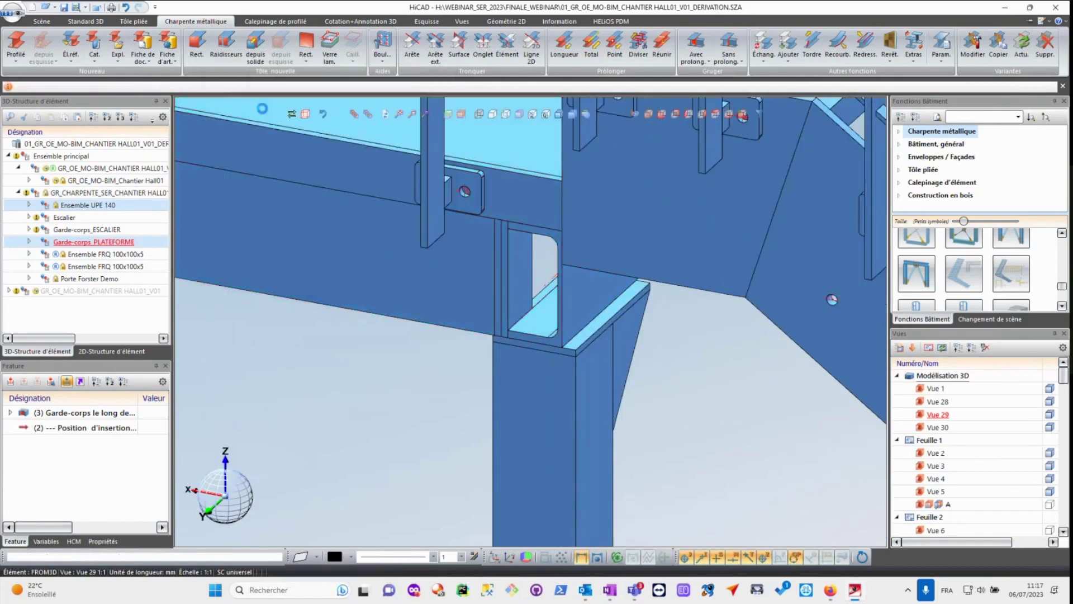
- Move the Porte Forster Demo door assembly upward along its vertical frame edge to suit the raised platform
{"action": "scroll", "coordinate": [514, 316], "scroll_direction": "down", "scroll_amount": 5}
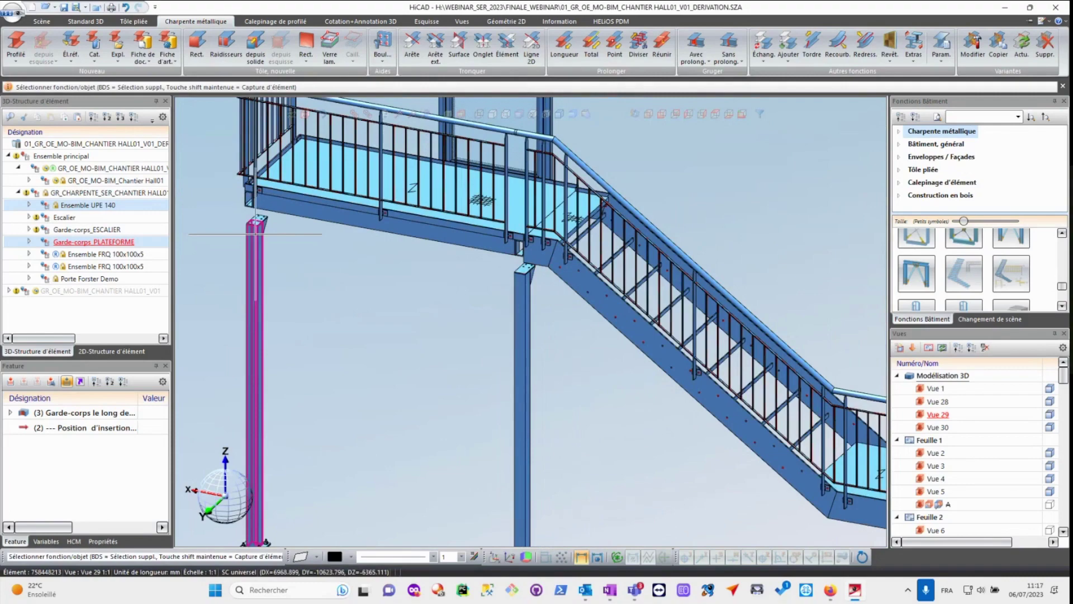
{"action": "scroll", "coordinate": [469, 229], "scroll_direction": "down", "scroll_amount": 4}
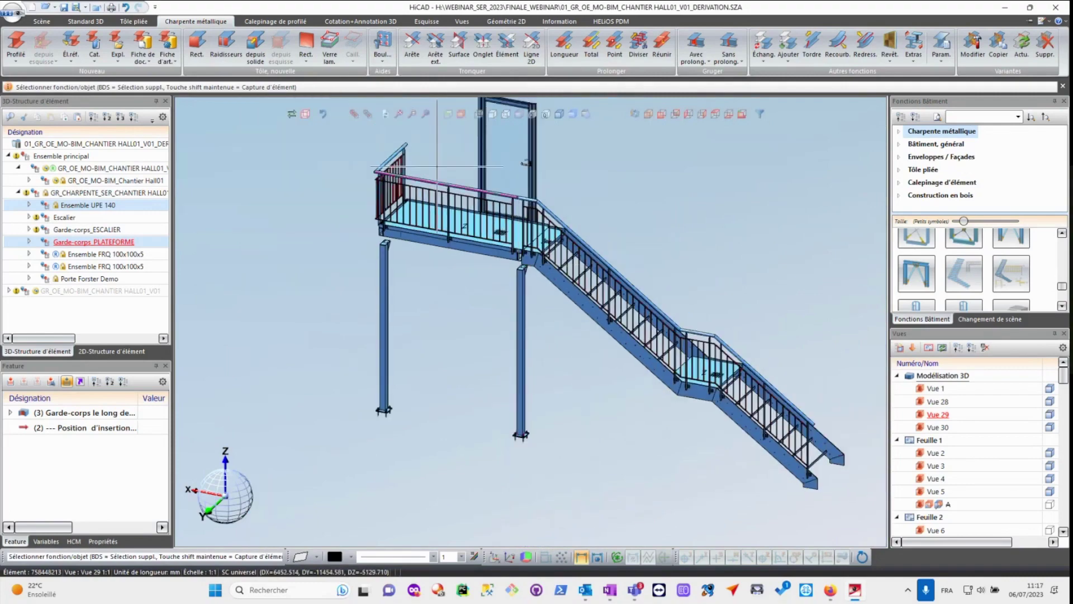
{"action": "scroll", "coordinate": [468, 229], "scroll_direction": "up", "scroll_amount": 4}
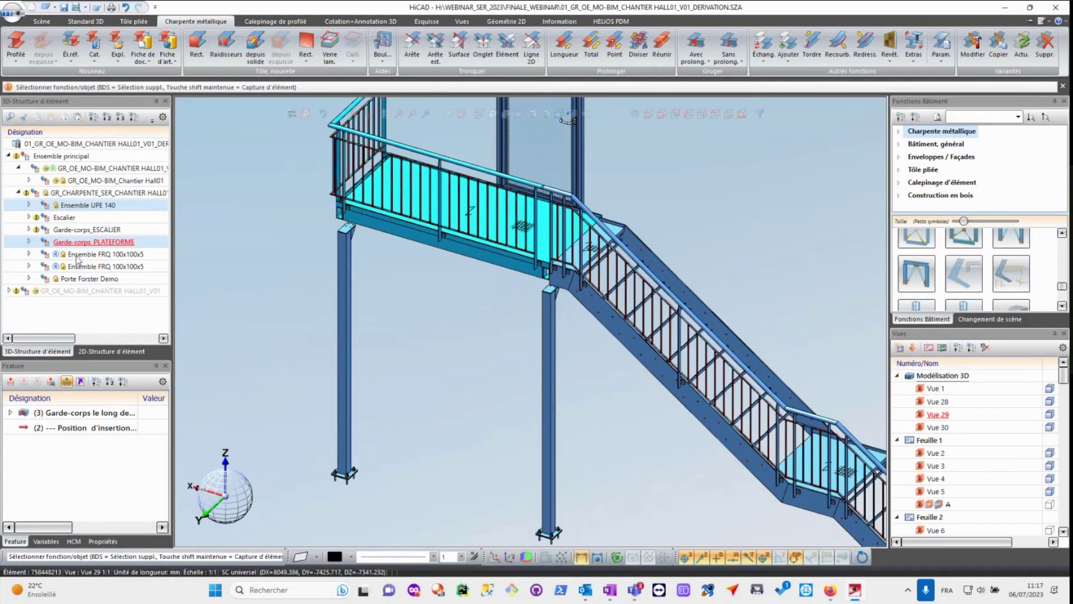
{"action": "left_click", "coordinate": [72, 281]}
{"action": "right_click", "coordinate": [73, 281]}
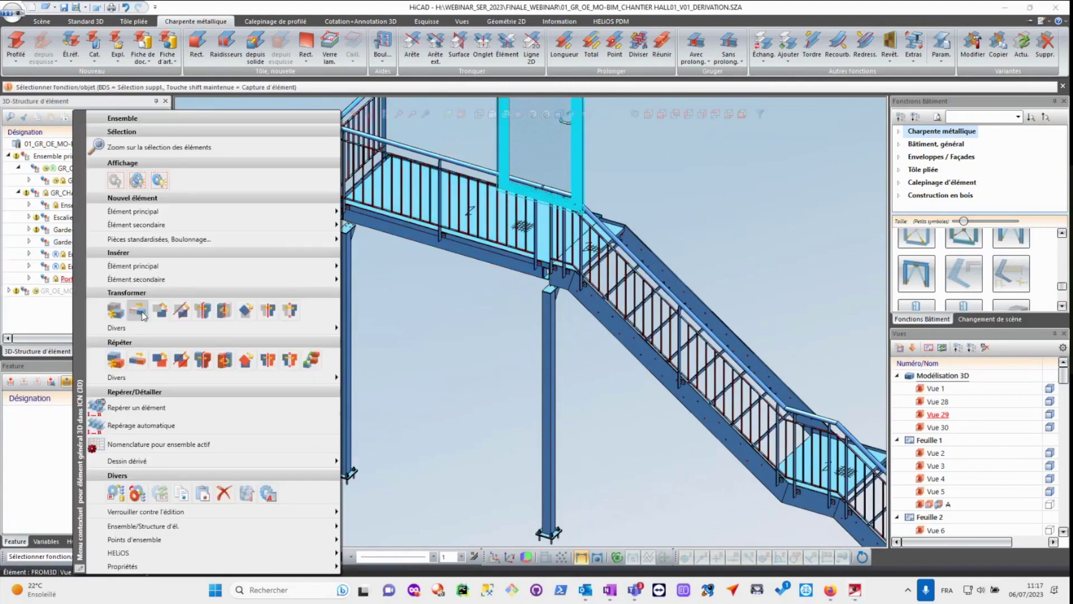
{"action": "left_click", "coordinate": [137, 310]}
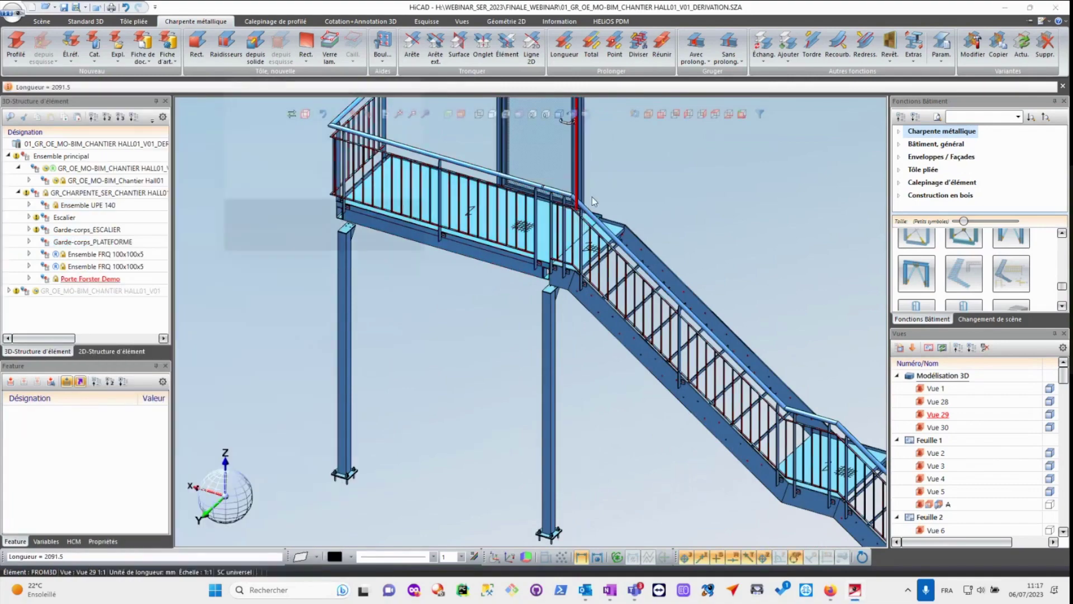
{"action": "left_click", "coordinate": [592, 197]}
{"action": "key", "text": "Return"}
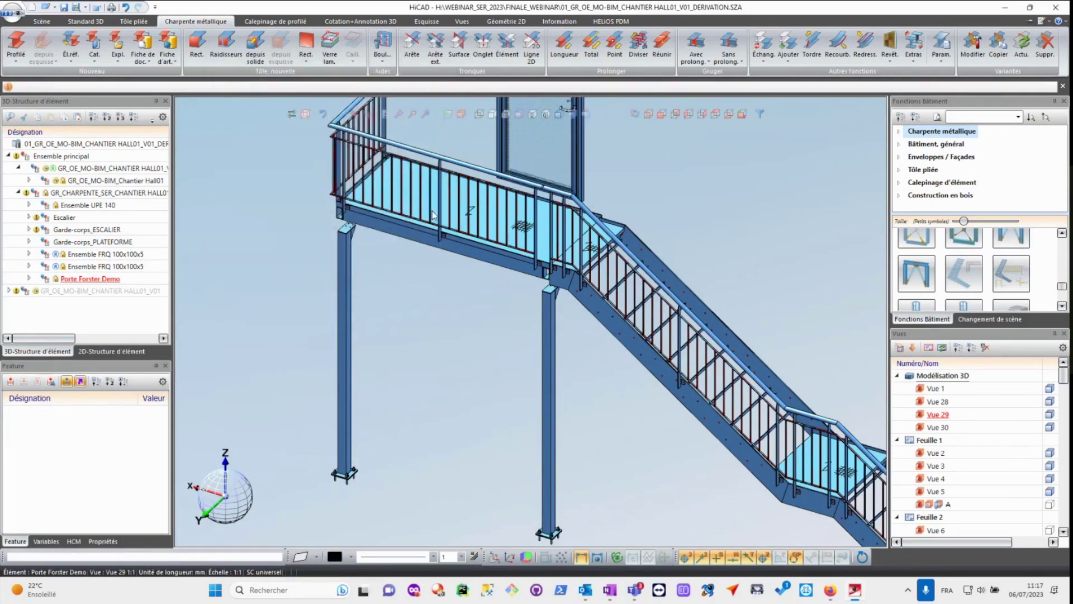
- Shift the Porte Forster Demo door assembly 450 mm along the platform's long edge
{"action": "right_click", "coordinate": [97, 281]}
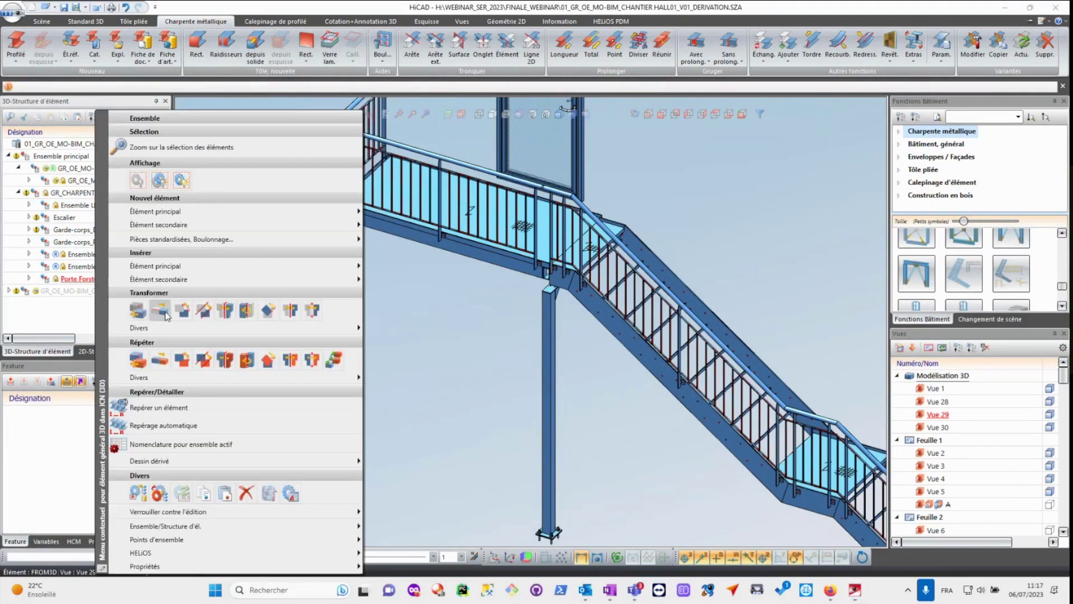
{"action": "left_click", "coordinate": [138, 310]}
{"action": "left_click", "coordinate": [527, 259]}
{"action": "type", "text": "45"}
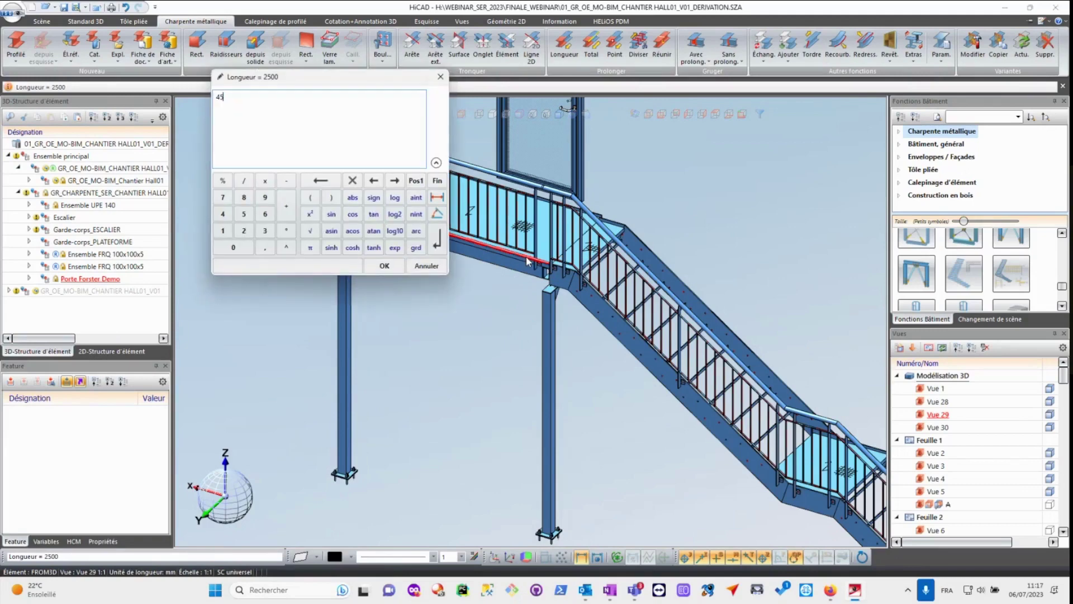
{"action": "type", "text": "0"}
{"action": "key", "text": "Return"}
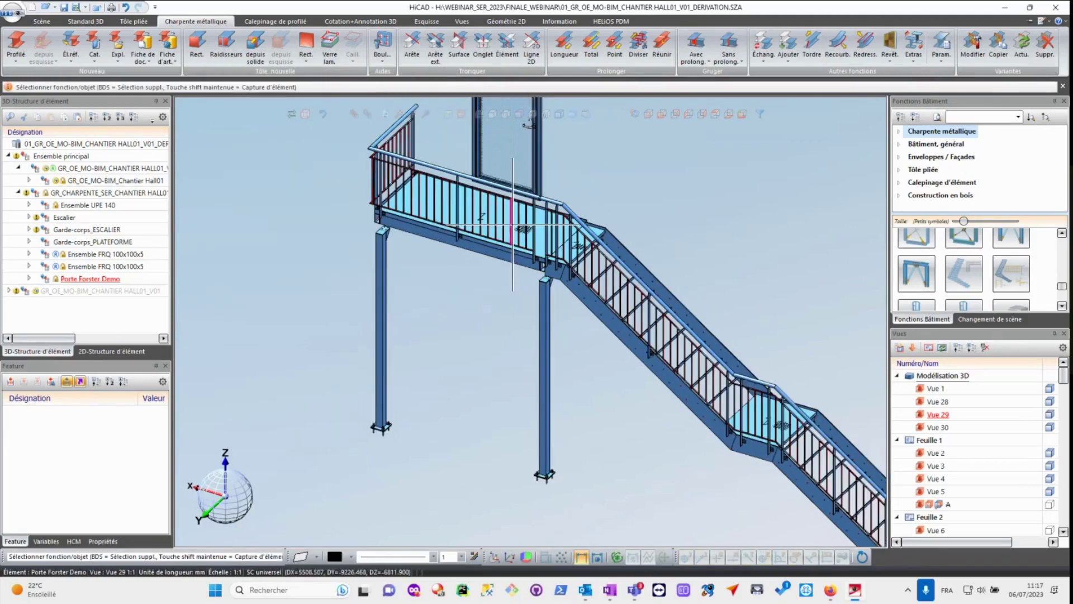
- Examine the platform frame in Vue 30 and expand Ensemble UPE 140 in the 3D structure to view its beams and subassemblies
{"action": "scroll", "coordinate": [712, 277], "scroll_direction": "down", "scroll_amount": 5}
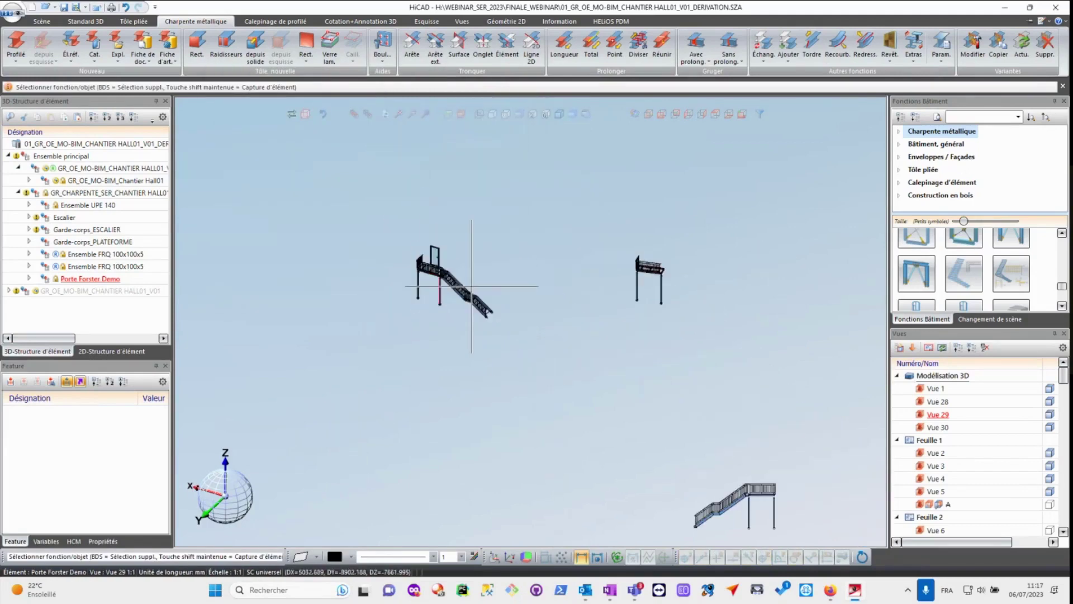
{"action": "scroll", "coordinate": [712, 277], "scroll_direction": "up", "scroll_amount": 4}
{"action": "scroll", "coordinate": [510, 244], "scroll_direction": "up", "scroll_amount": 3}
{"action": "middle_click_drag", "start_coordinate": [510, 244], "coordinate": [389, 246]}
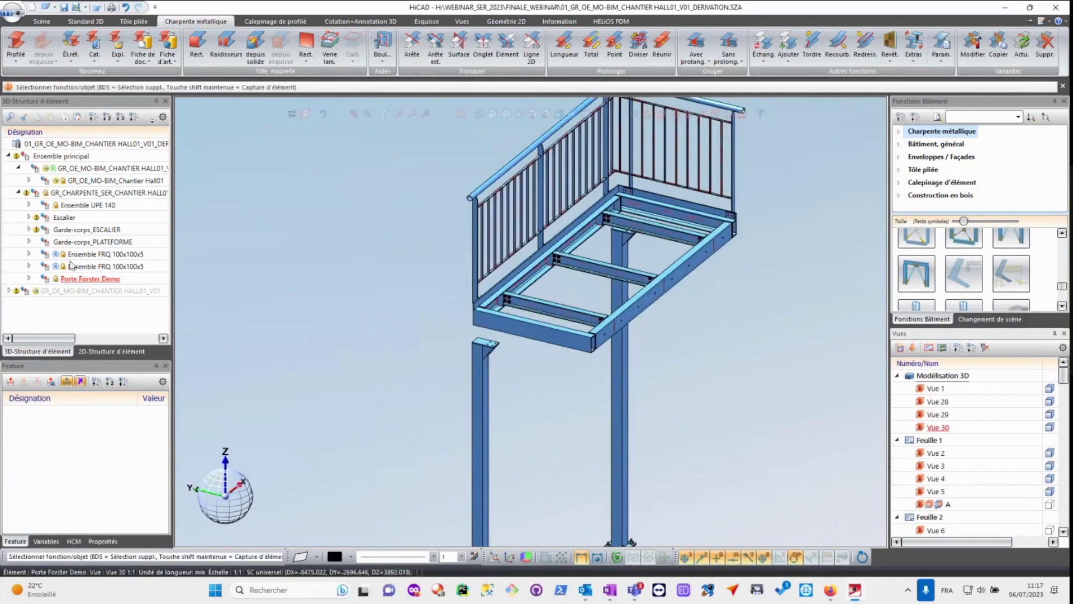
{"action": "left_click", "coordinate": [76, 206]}
{"action": "left_click", "coordinate": [29, 205]}
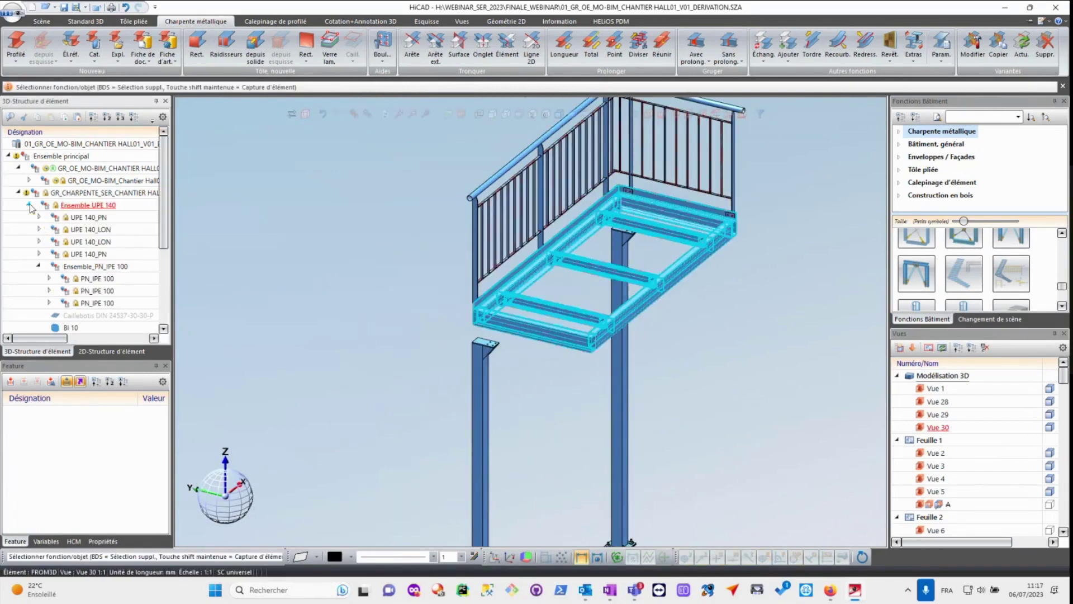
{"action": "scroll", "coordinate": [73, 213], "scroll_direction": "up", "scroll_amount": 2, "text": "ctrl"}
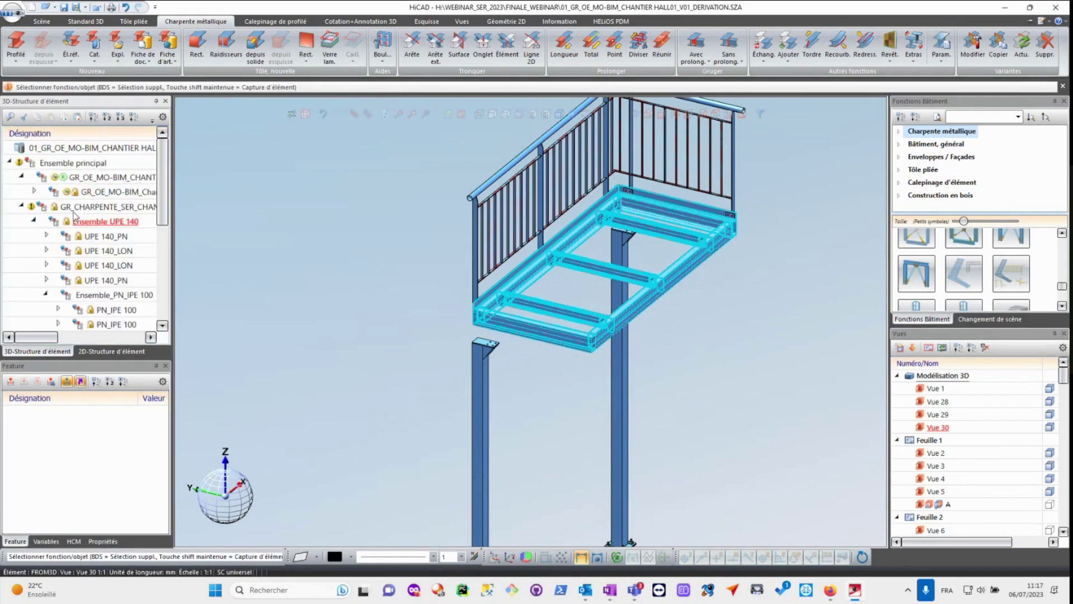
{"action": "left_click", "coordinate": [111, 222]}
{"action": "scroll", "coordinate": [106, 230], "scroll_direction": "down", "scroll_amount": 1}
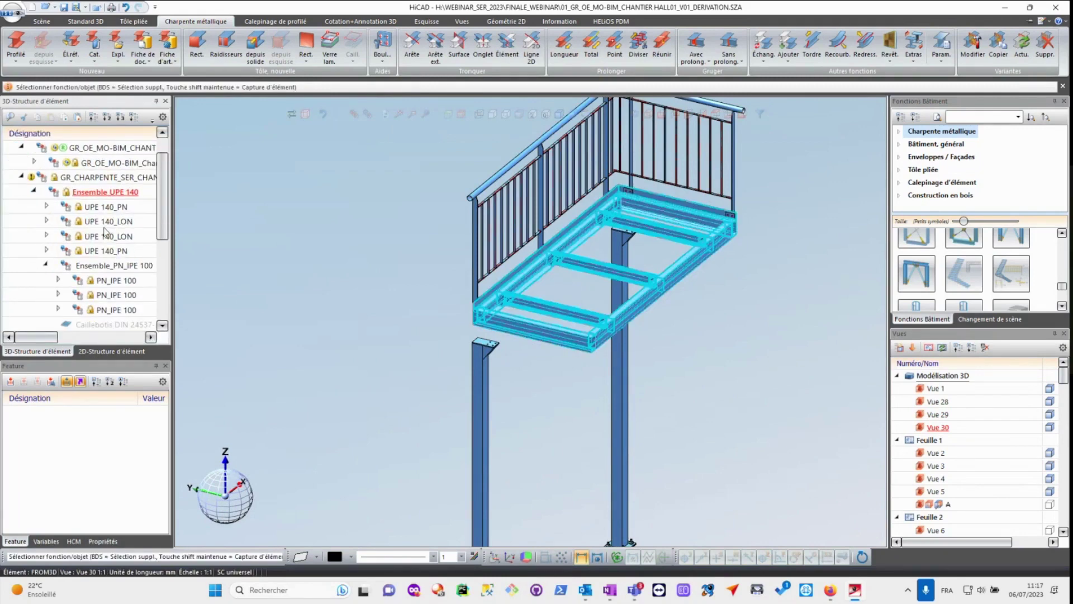
- Inspect the two UPE 140_LON beams in isolation, and the bolted end connection of a PN_IPE 100 crossbeam in the full platform
{"action": "left_click", "coordinate": [108, 224]}
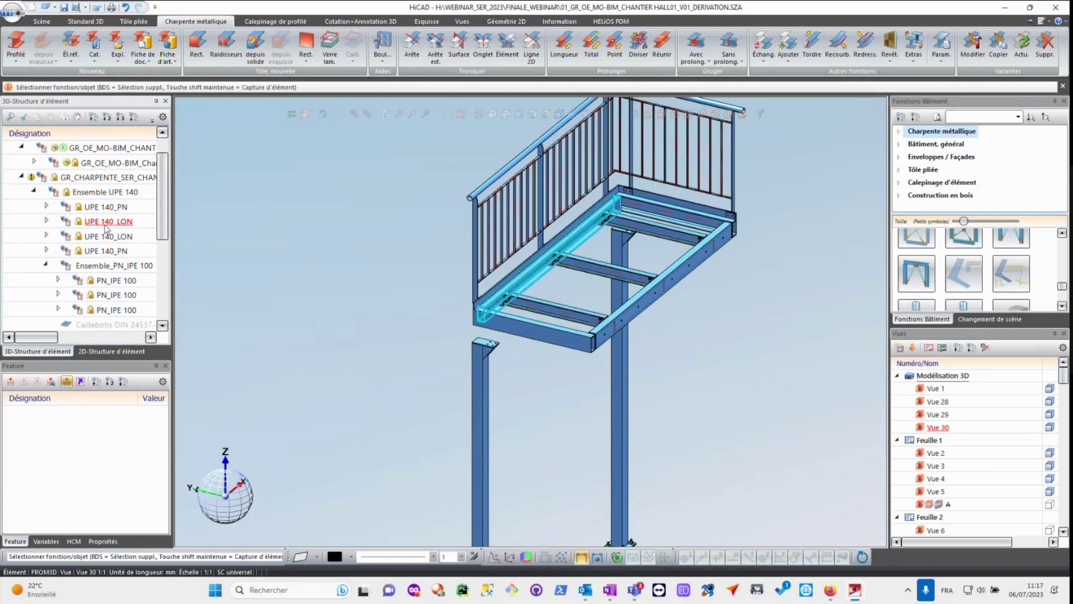
{"action": "left_click", "coordinate": [364, 116]}
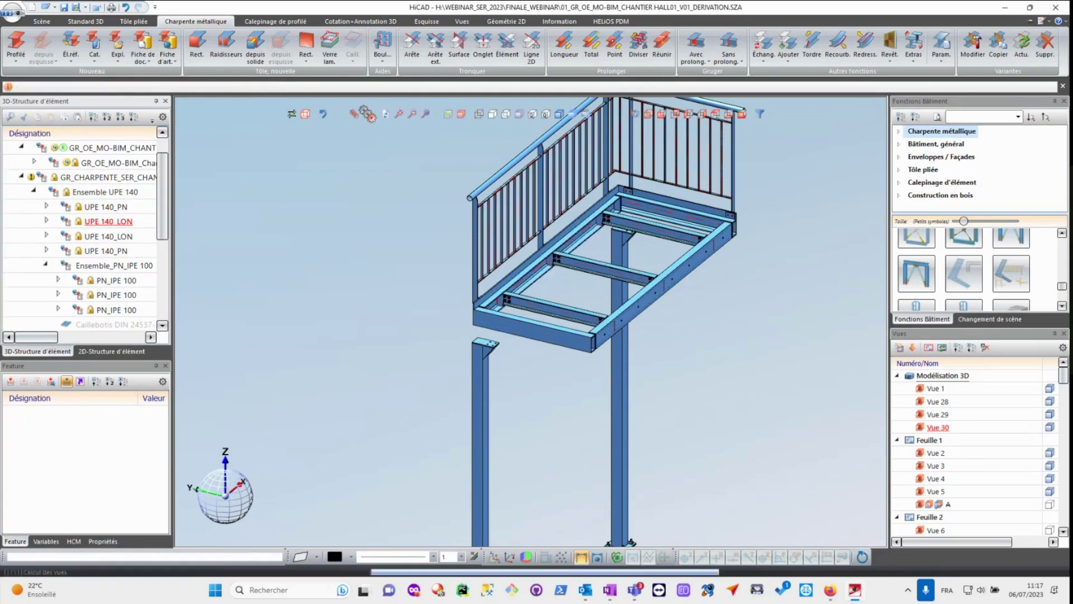
{"action": "scroll", "coordinate": [485, 309], "scroll_direction": "up", "scroll_amount": 6}
{"action": "scroll", "coordinate": [443, 340], "scroll_direction": "down", "scroll_amount": 5}
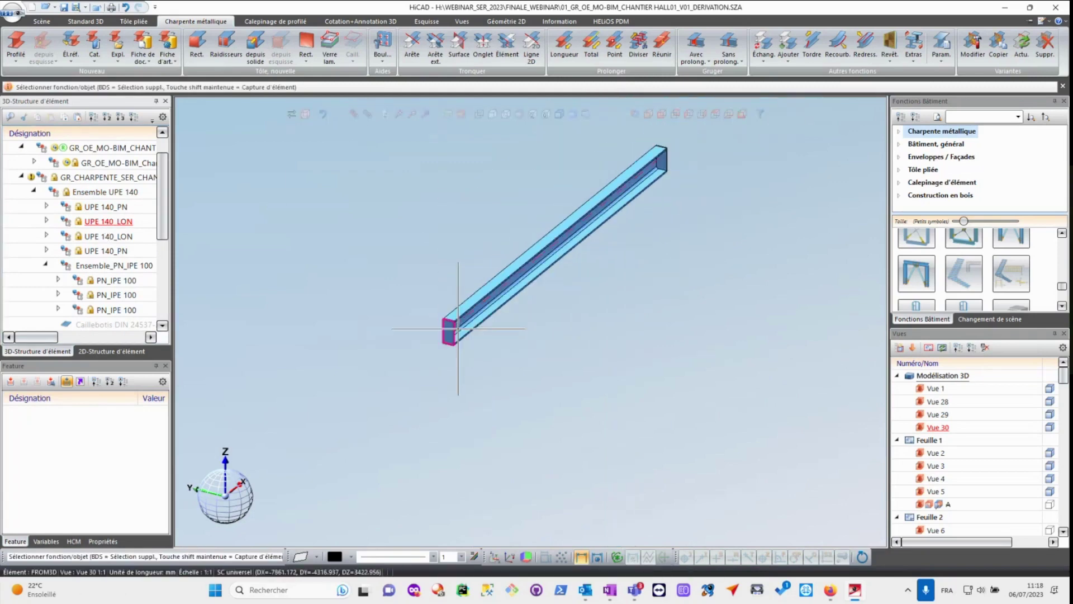
{"action": "left_click", "coordinate": [114, 238]}
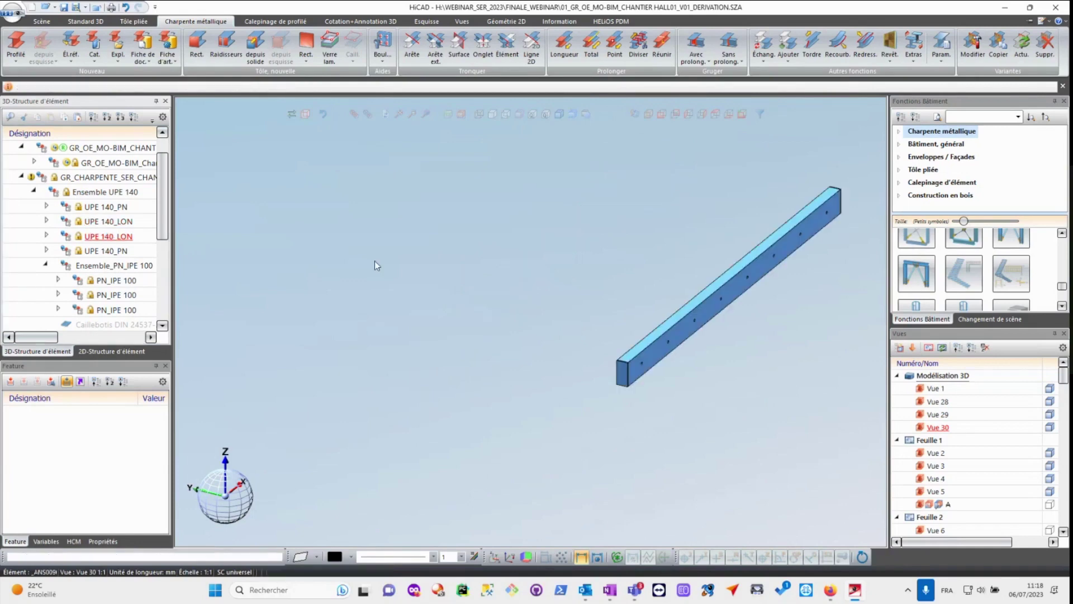
{"action": "scroll", "coordinate": [614, 363], "scroll_direction": "up", "scroll_amount": 4}
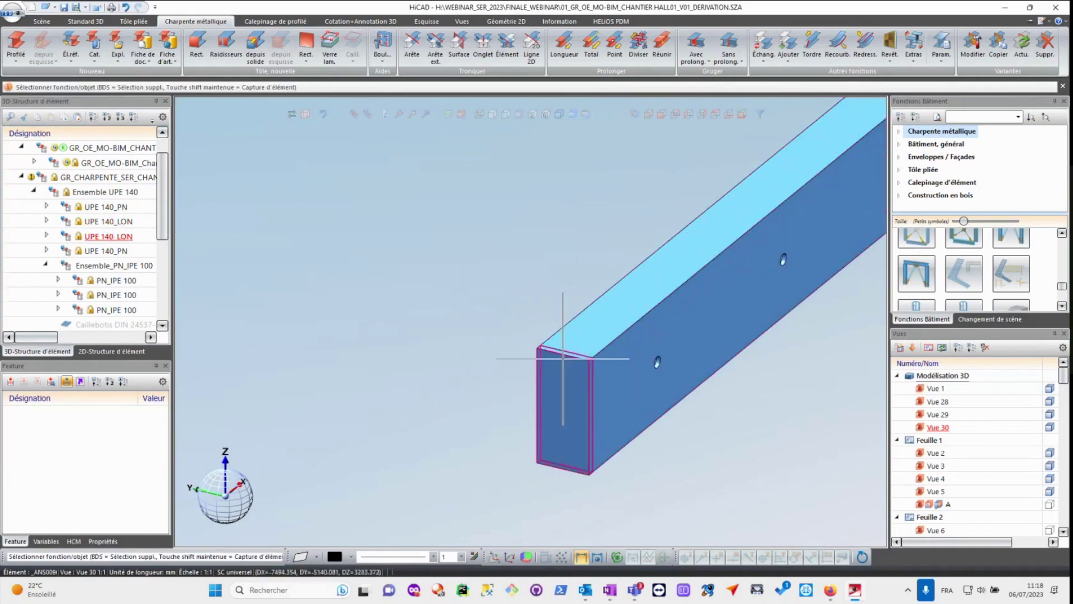
{"action": "scroll", "coordinate": [463, 363], "scroll_direction": "down", "scroll_amount": 3}
{"action": "scroll", "coordinate": [463, 362], "scroll_direction": "down", "scroll_amount": 4}
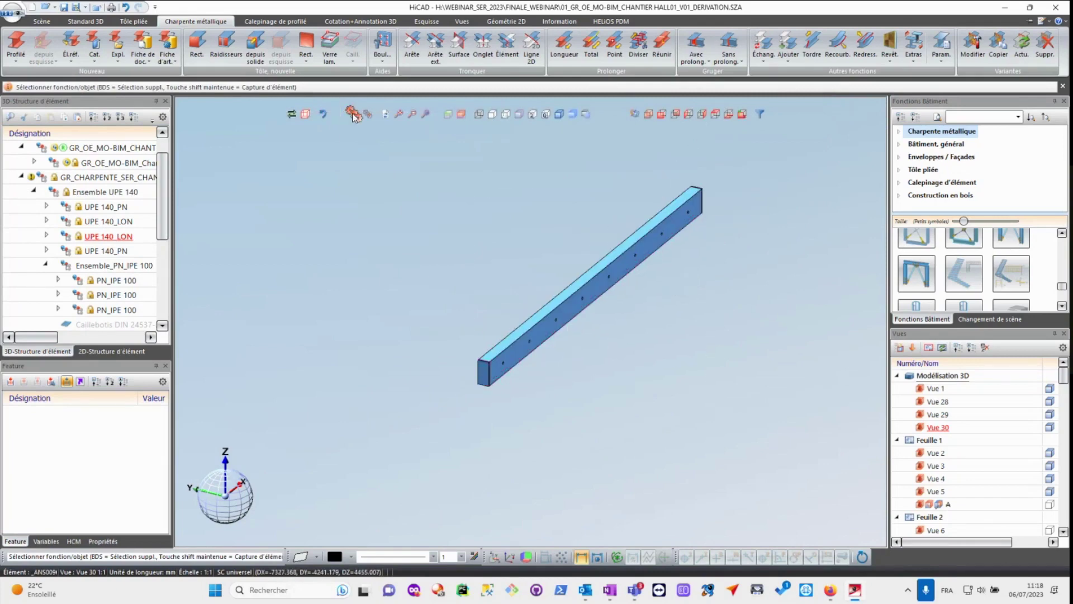
{"action": "left_click", "coordinate": [386, 115]}
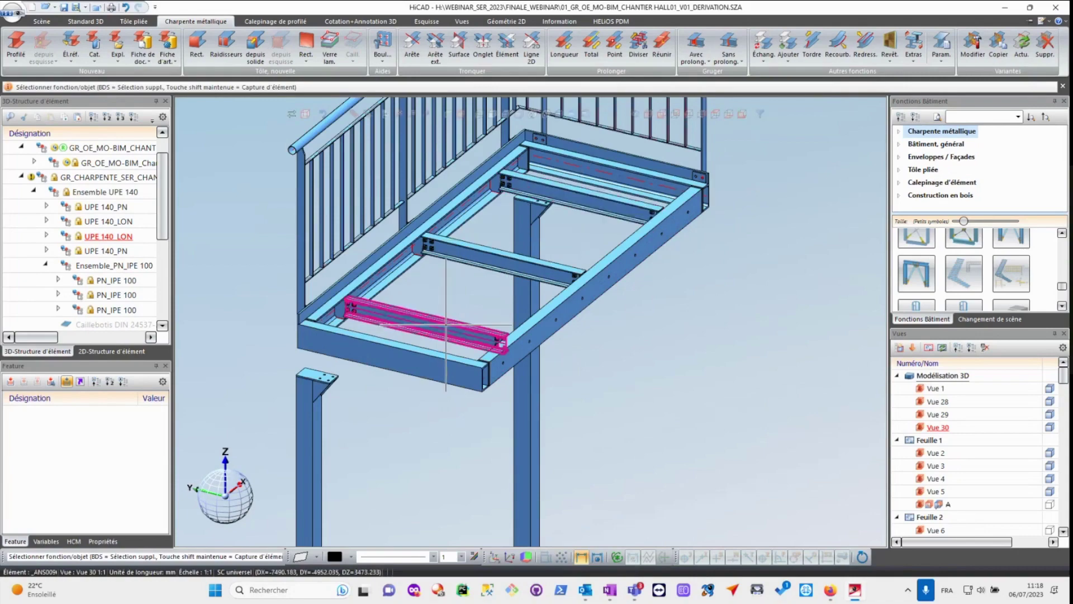
{"action": "scroll", "coordinate": [428, 244], "scroll_direction": "up", "scroll_amount": 8}
{"action": "middle_click_drag", "start_coordinate": [404, 284], "coordinate": [430, 307]}
{"action": "scroll", "coordinate": [417, 310], "scroll_direction": "down", "scroll_amount": 3}
- Set the Longueur variable of Ensemble UPE 140 to 3500 to lengthen the platform frame
{"action": "left_click", "coordinate": [98, 189]}
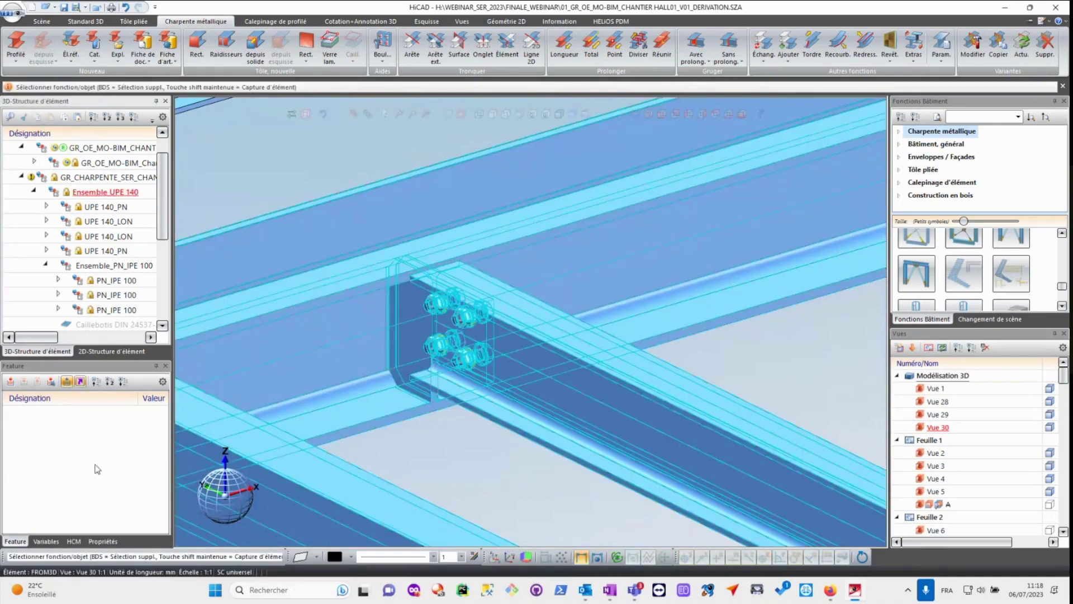
{"action": "left_click", "coordinate": [46, 541]}
{"action": "scroll", "coordinate": [402, 352], "scroll_direction": "down", "scroll_amount": 9}
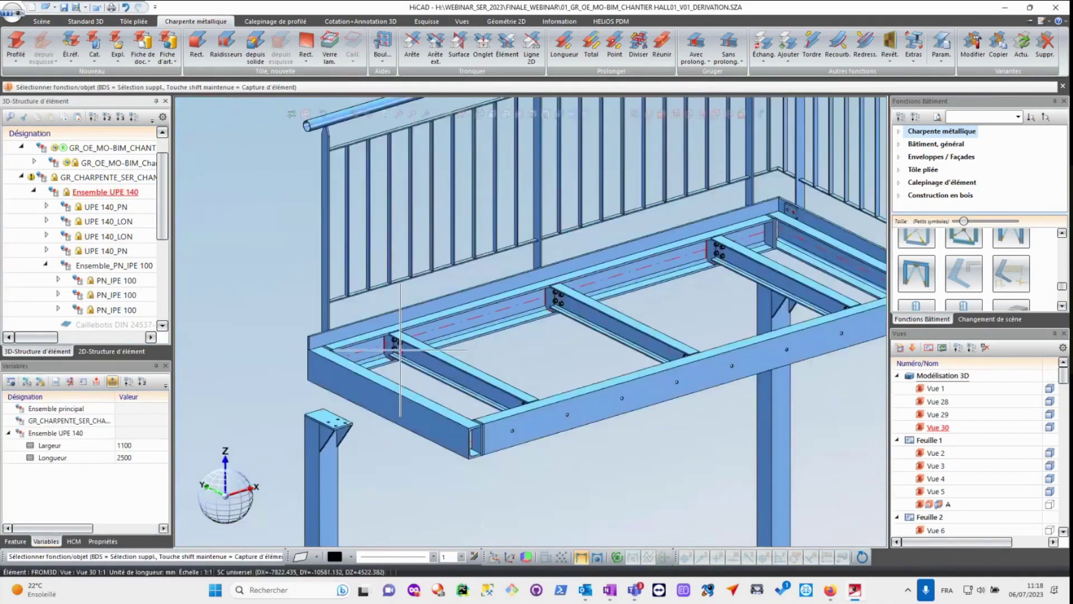
{"action": "middle_click_drag", "start_coordinate": [420, 341], "coordinate": [439, 337]}
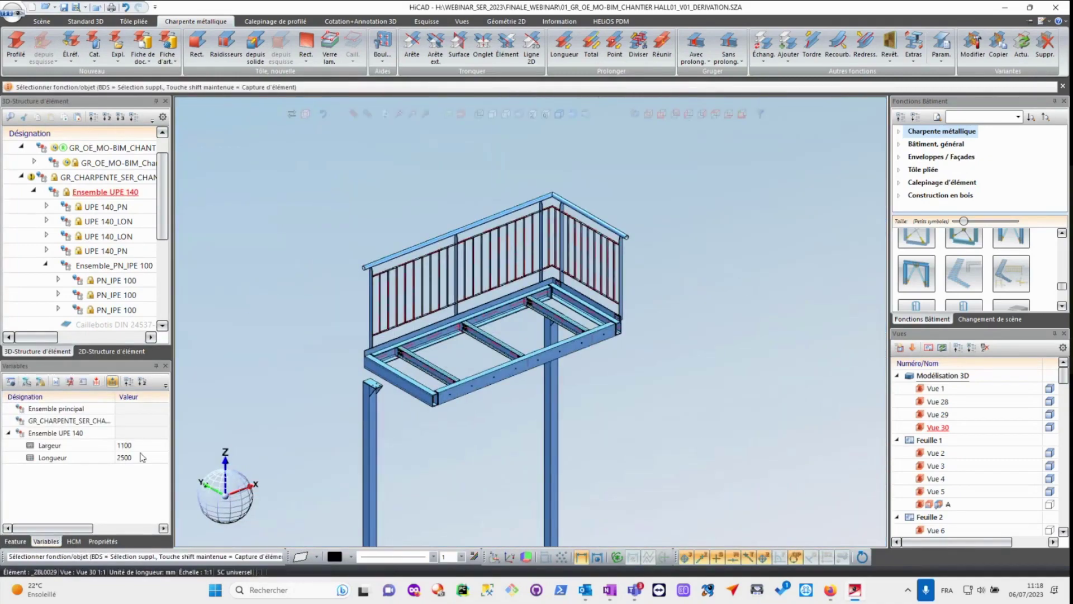
{"action": "double_click", "coordinate": [124, 459]}
{"action": "key", "text": "ctrl"}
{"action": "key", "text": "ctrl"}
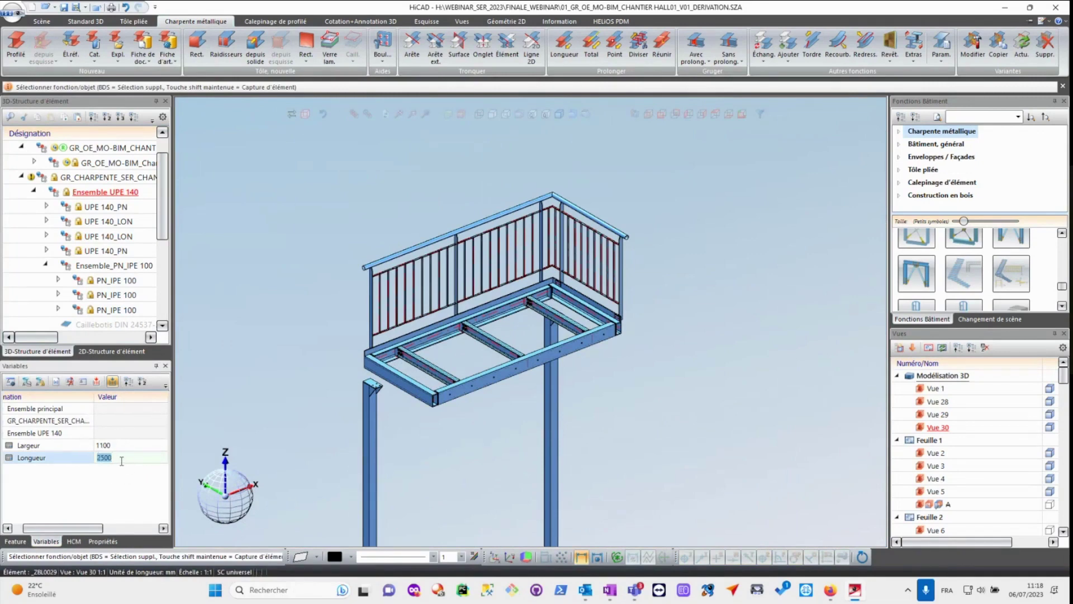
{"action": "type", "text": "35"}
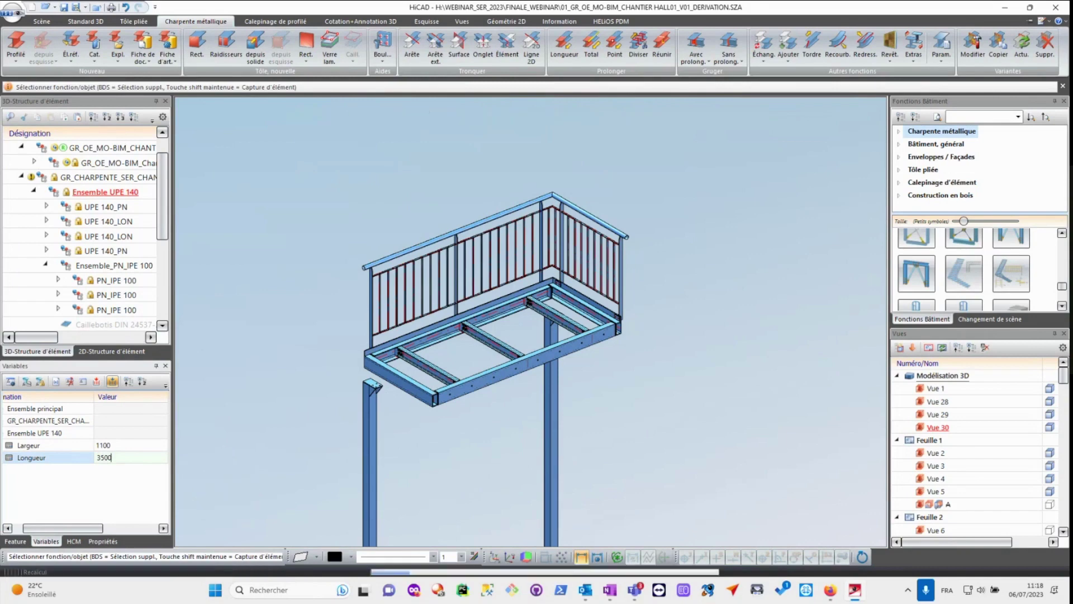
{"action": "key", "text": "Return"}
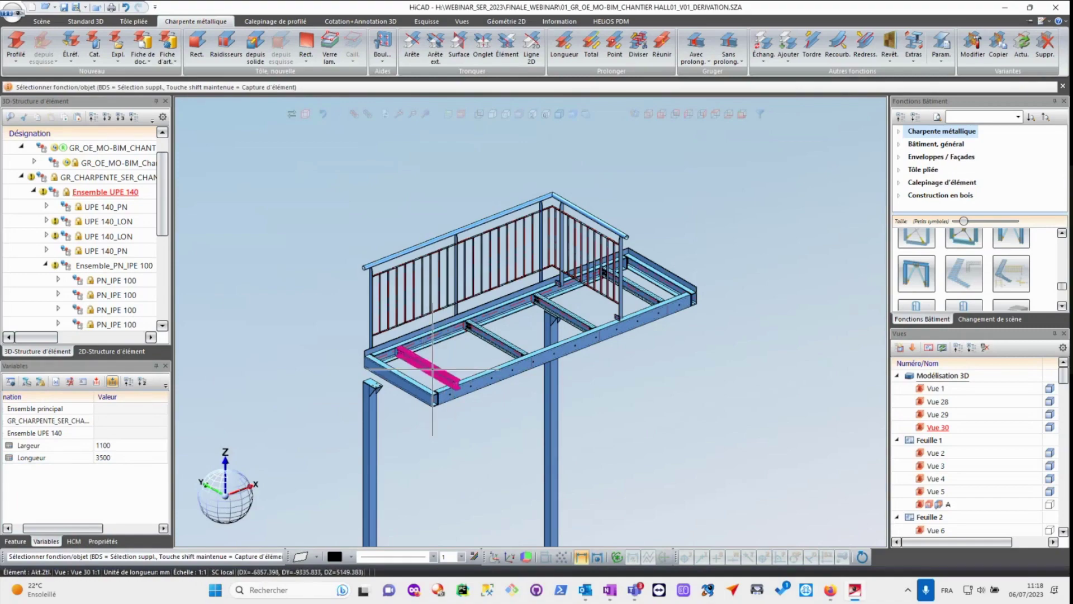
- Recalculate the Garde-corps_PLATEFORME guardrail from its feature history so it follows the lengthened platform
{"action": "scroll", "coordinate": [531, 319], "scroll_direction": "up", "scroll_amount": 4}
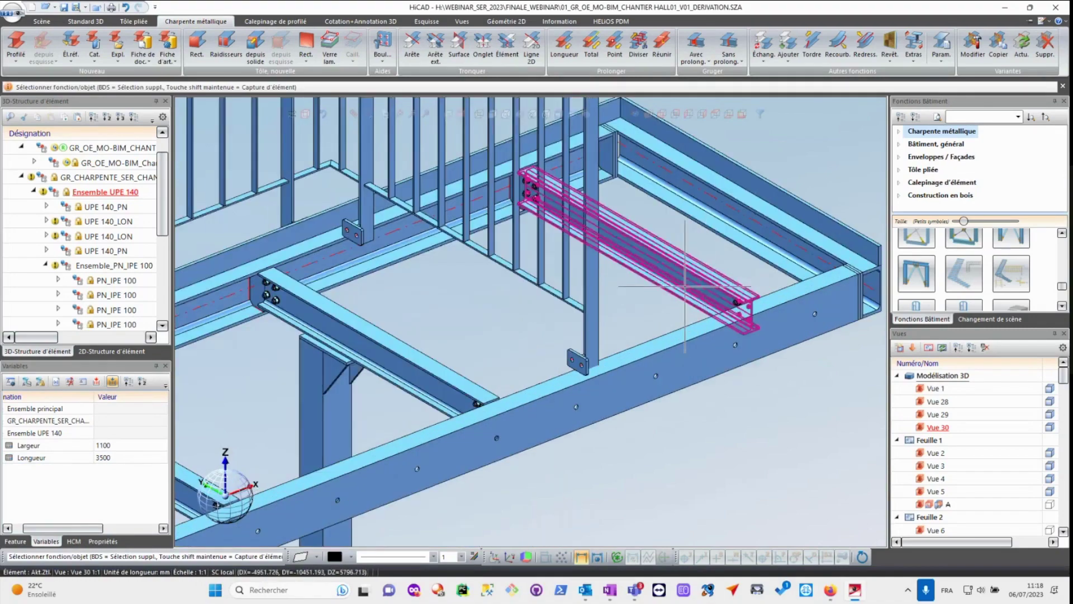
{"action": "scroll", "coordinate": [490, 335], "scroll_direction": "down", "scroll_amount": 5}
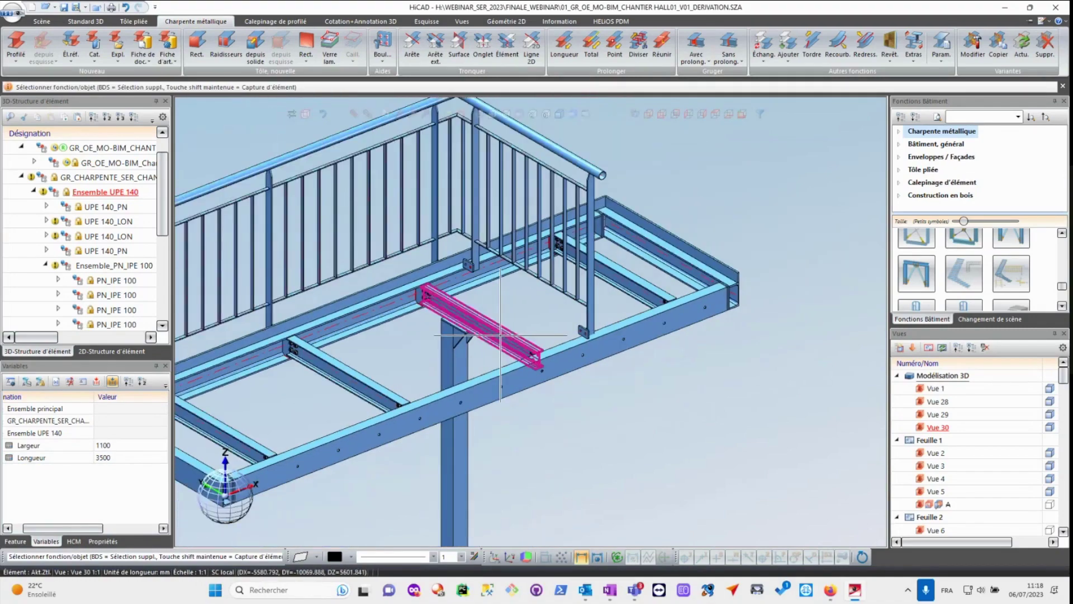
{"action": "mouse_move", "coordinate": [466, 296]}
{"action": "middle_mouse_down"}
{"action": "mouse_move", "coordinate": [590, 283]}
{"action": "mouse_move", "coordinate": [510, 304]}
{"action": "mouse_move", "coordinate": [475, 299]}
{"action": "middle_mouse_up"}
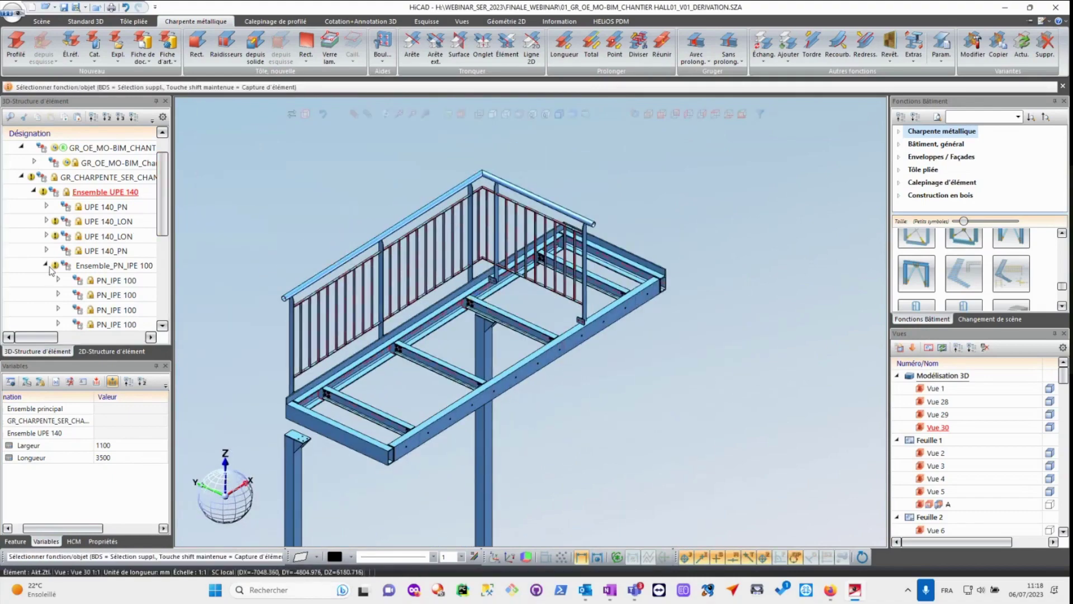
{"action": "left_click", "coordinate": [35, 193]}
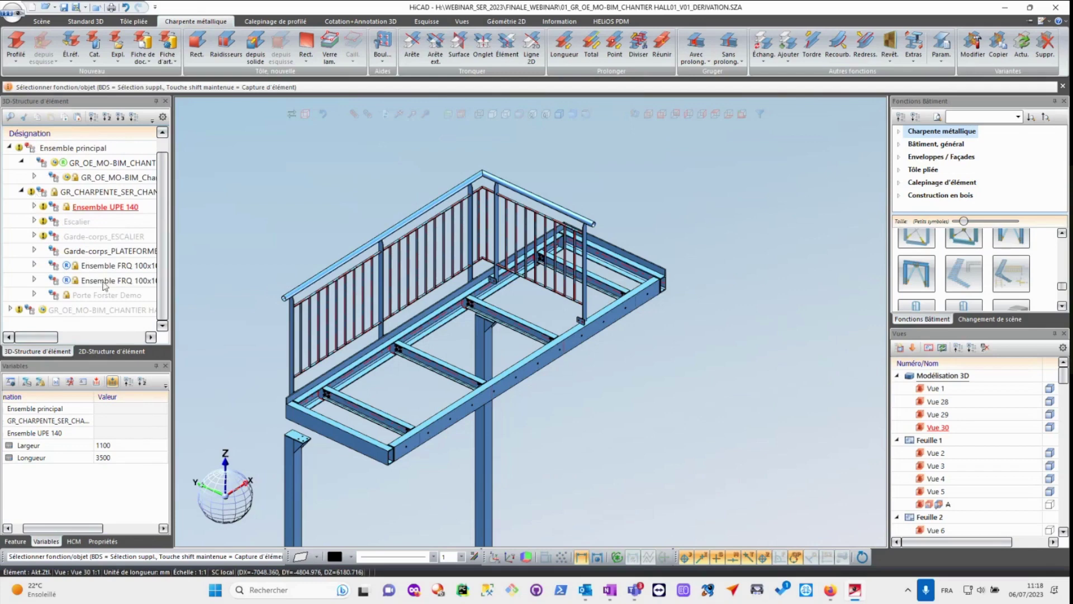
{"action": "left_click", "coordinate": [111, 252]}
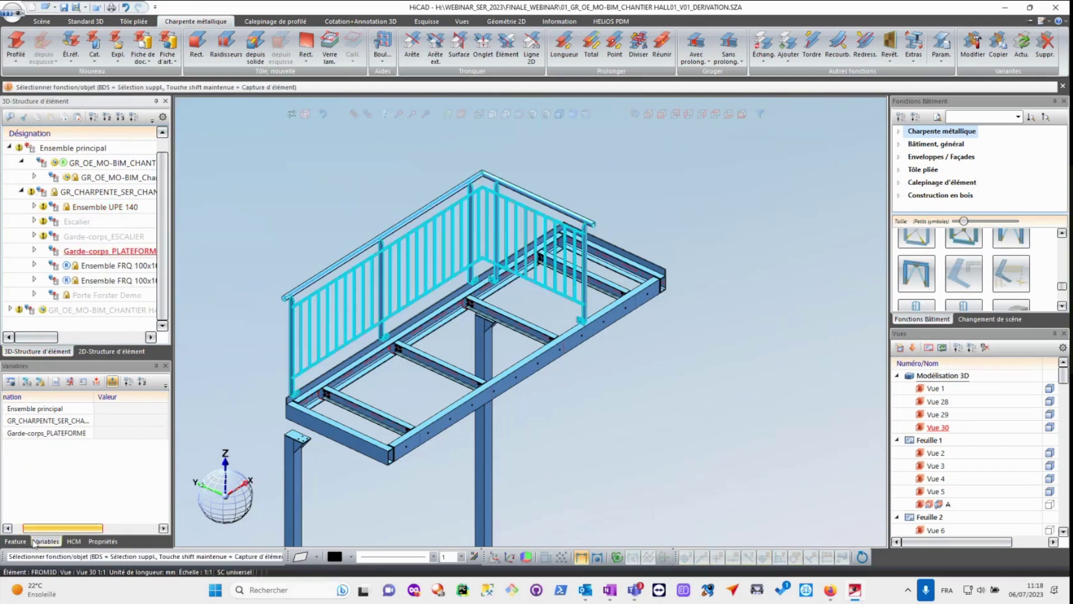
{"action": "left_click", "coordinate": [80, 381]}
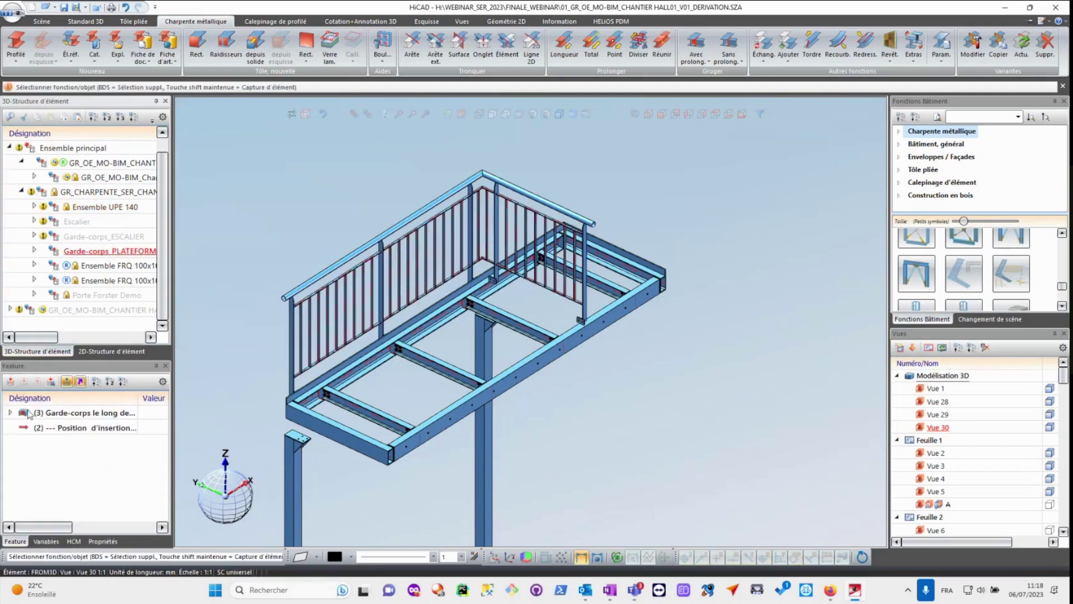
{"action": "left_click", "coordinate": [10, 382]}
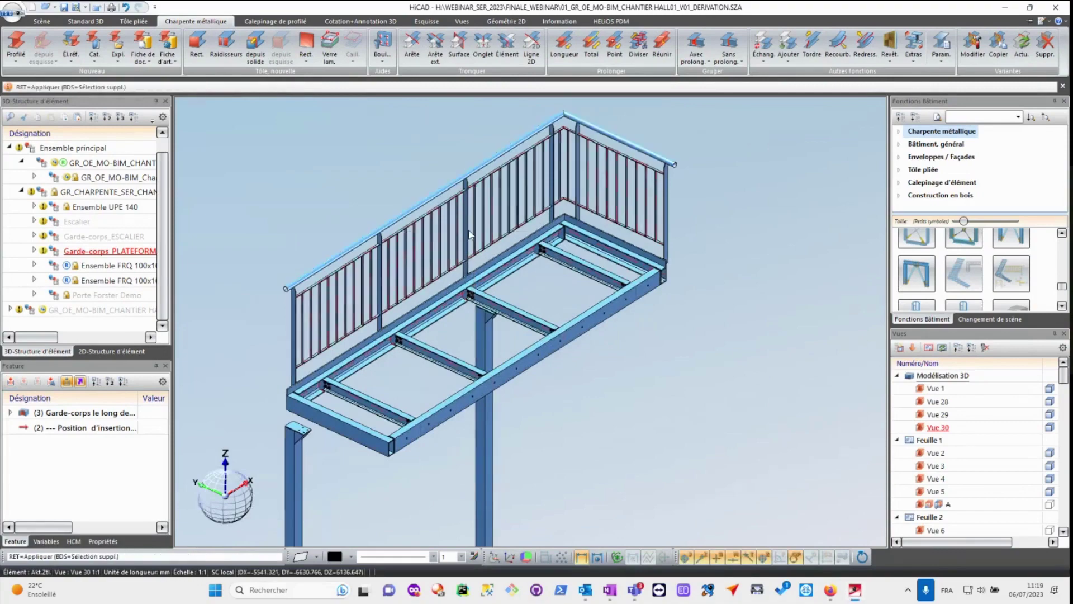
{"action": "middle_click", "coordinate": [467, 219]}
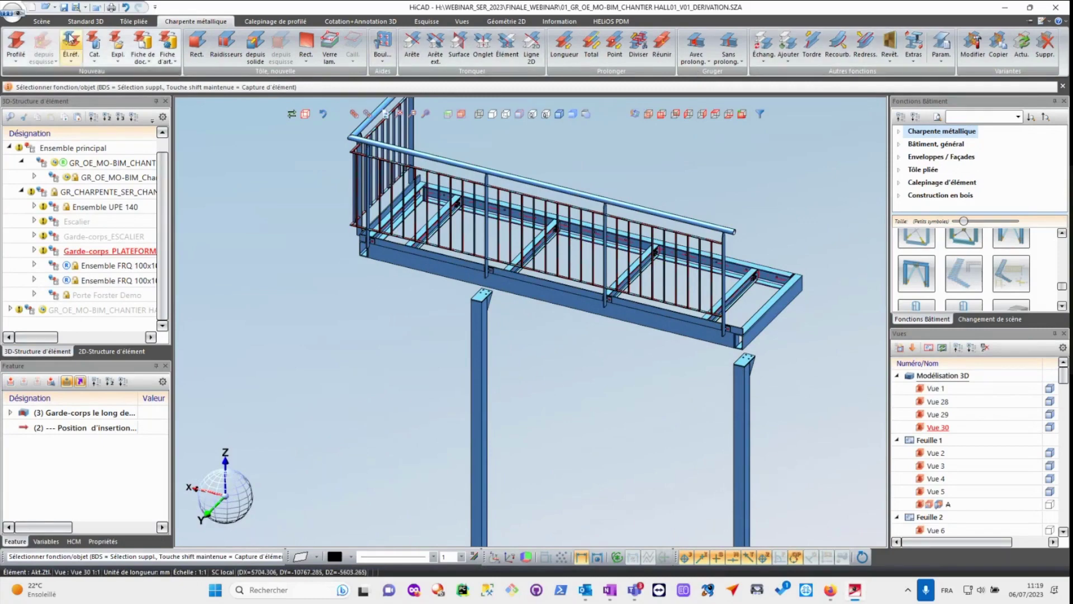
- Show the HCM distance and angle constraint tools, and review the Prezi pages on HCM and modification techniques in the browser
{"action": "left_click", "coordinate": [81, 22]}
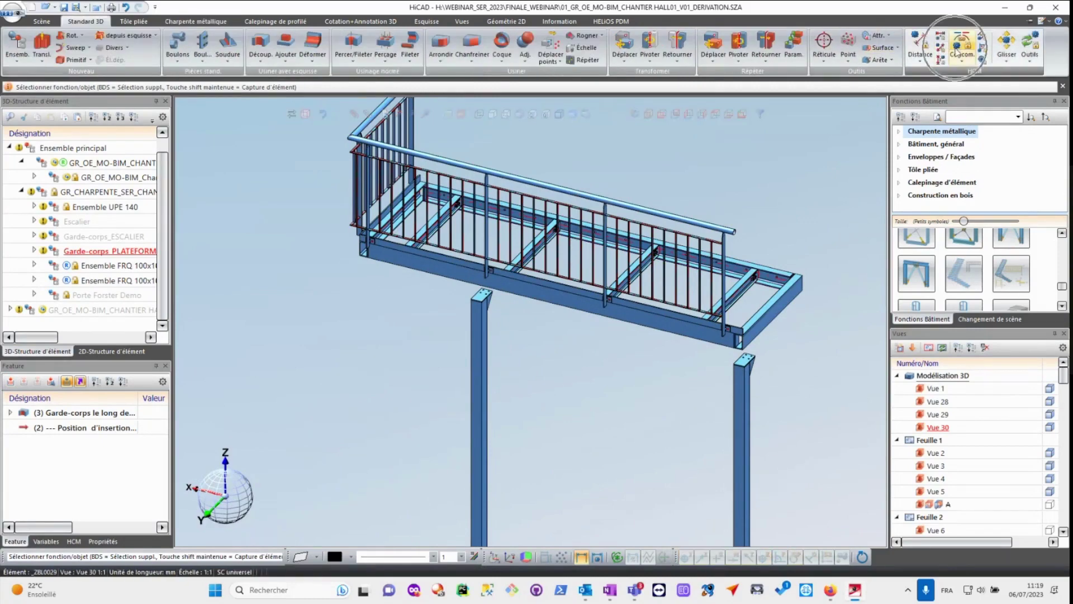
{"action": "left_click", "coordinate": [921, 64]}
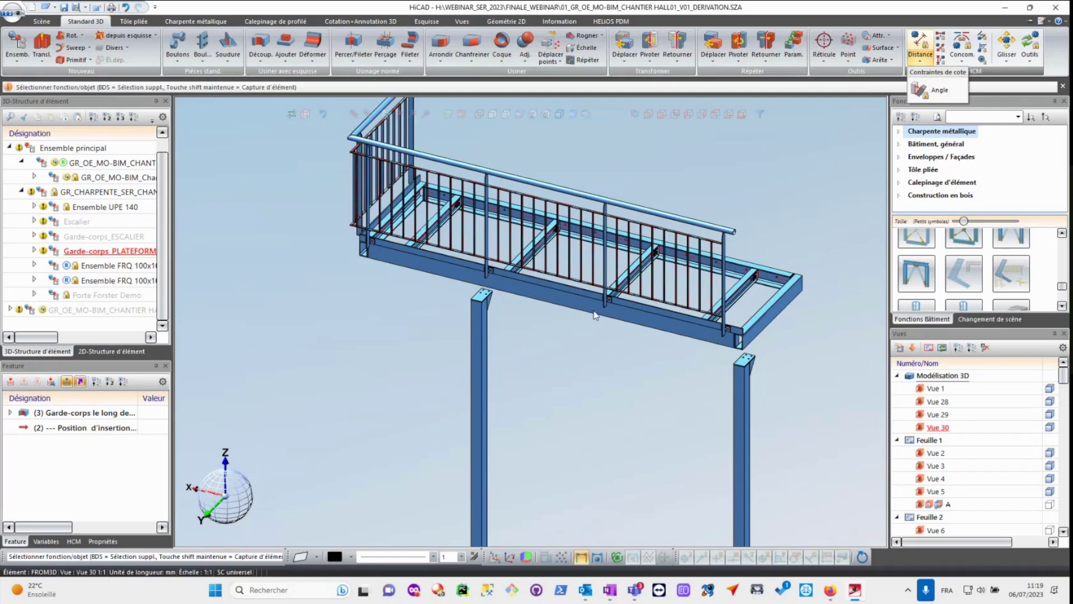
{"action": "left_click", "coordinate": [832, 591]}
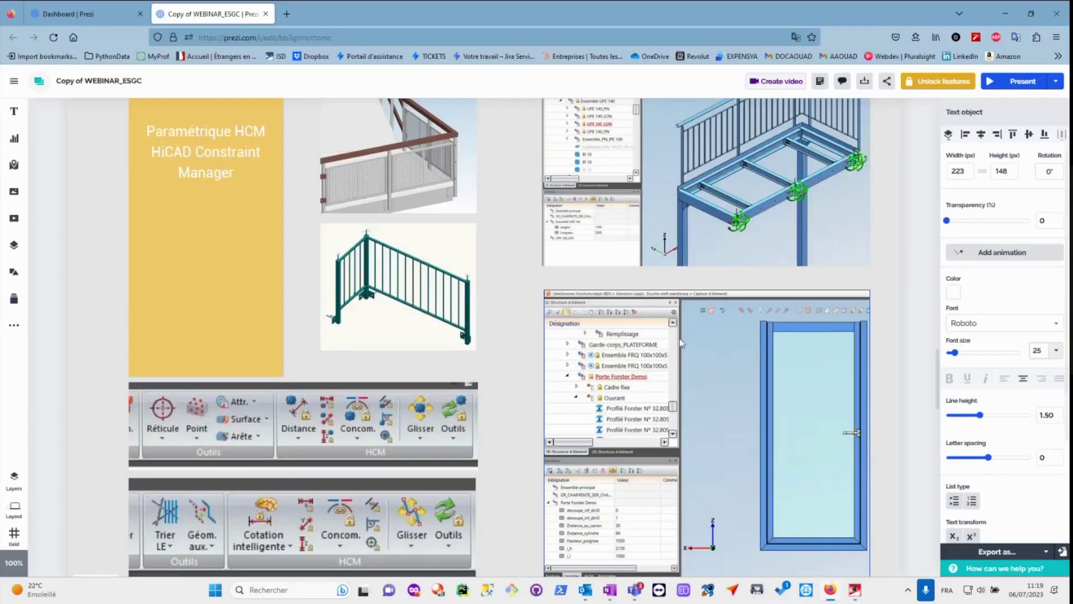
{"action": "scroll", "coordinate": [471, 177], "scroll_direction": "down", "scroll_amount": 8}
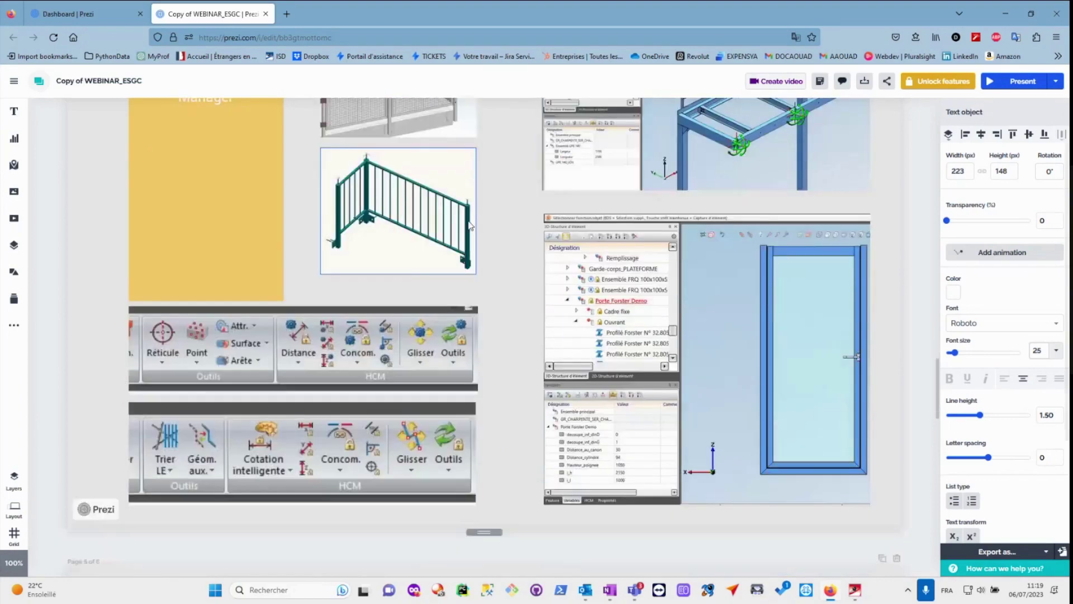
{"action": "scroll", "coordinate": [472, 234], "scroll_direction": "down", "scroll_amount": 3}
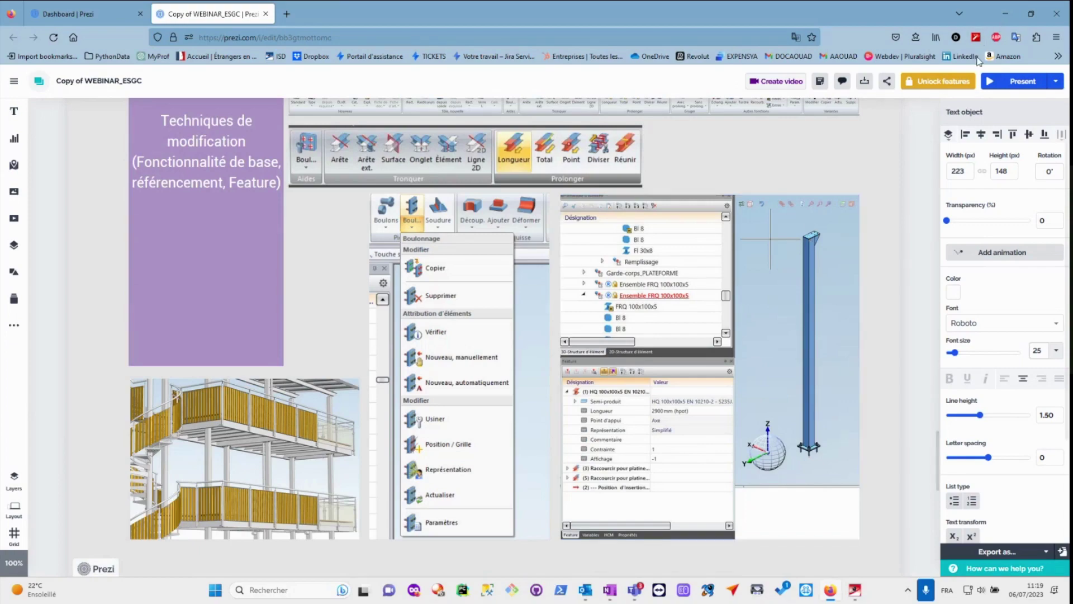
{"action": "left_click", "coordinate": [1008, 18]}
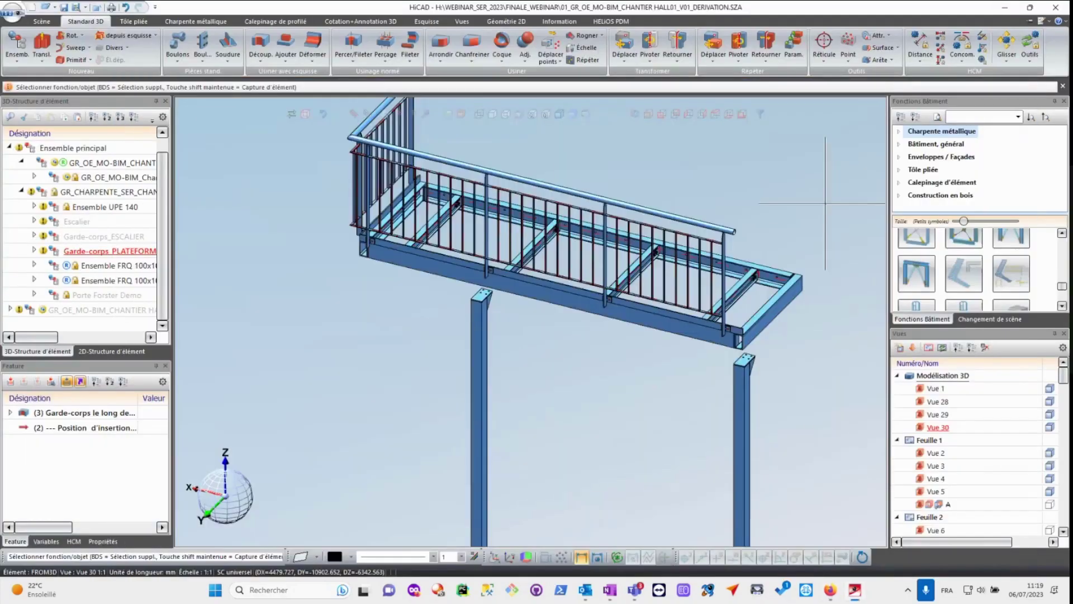
- In HiCAD, lengthen the upper end of the FRQ 100x100x5 post under the platform's end corner up to the frame
{"action": "scroll", "coordinate": [605, 287], "scroll_direction": "up", "scroll_amount": 2}
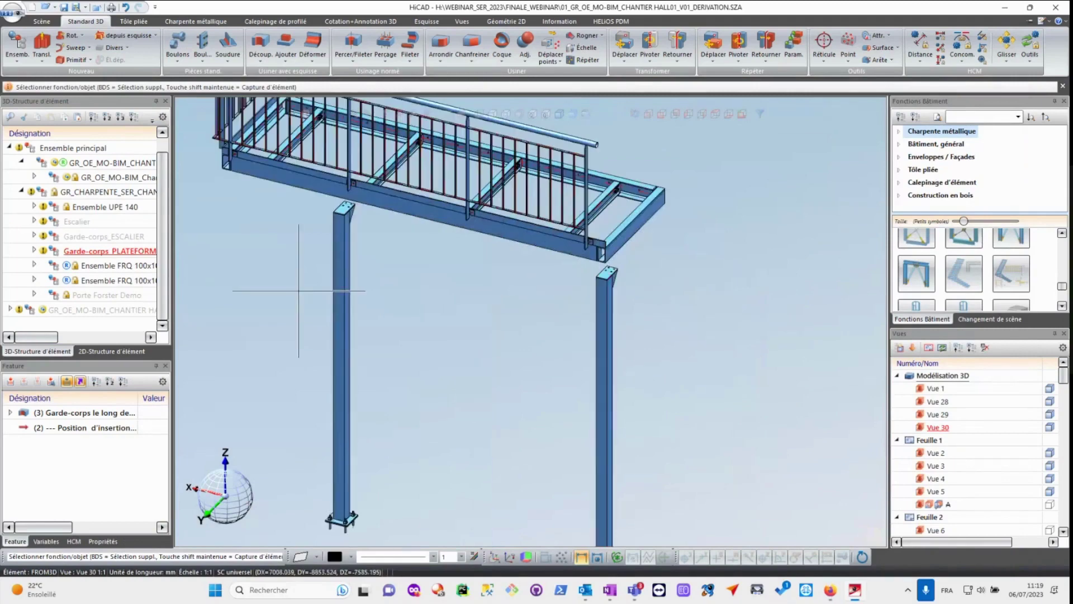
{"action": "left_click", "coordinate": [67, 270]}
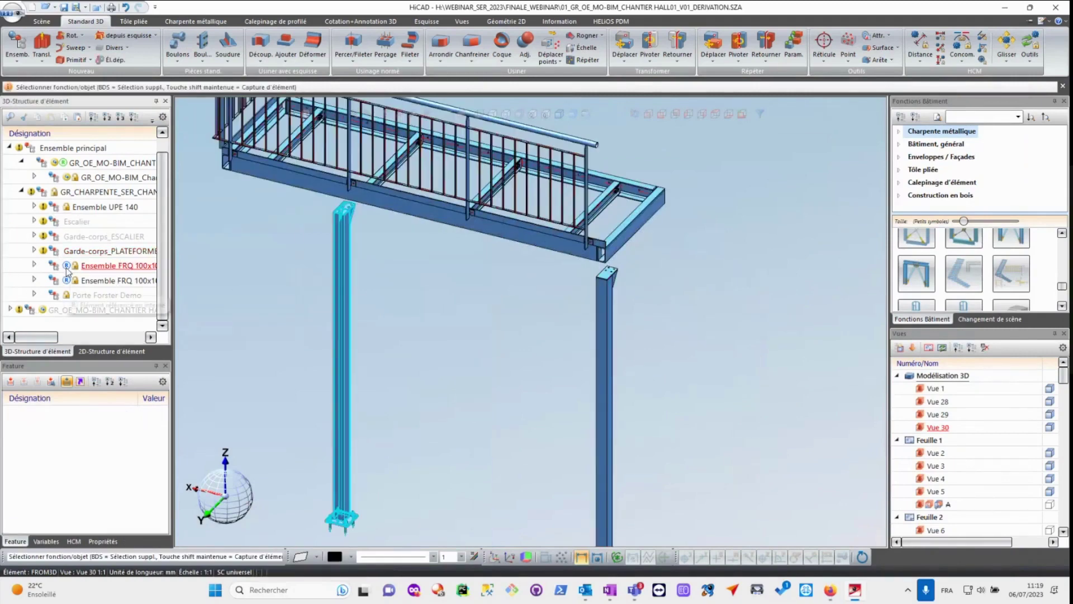
{"action": "left_click", "coordinate": [96, 282]}
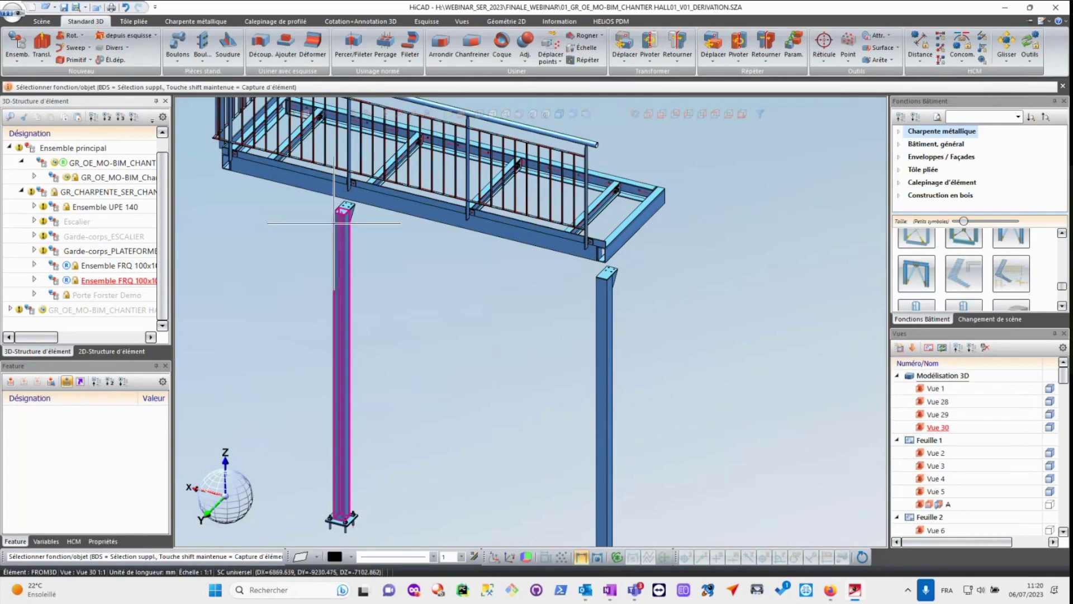
{"action": "scroll", "coordinate": [459, 198], "scroll_direction": "down", "scroll_amount": 1}
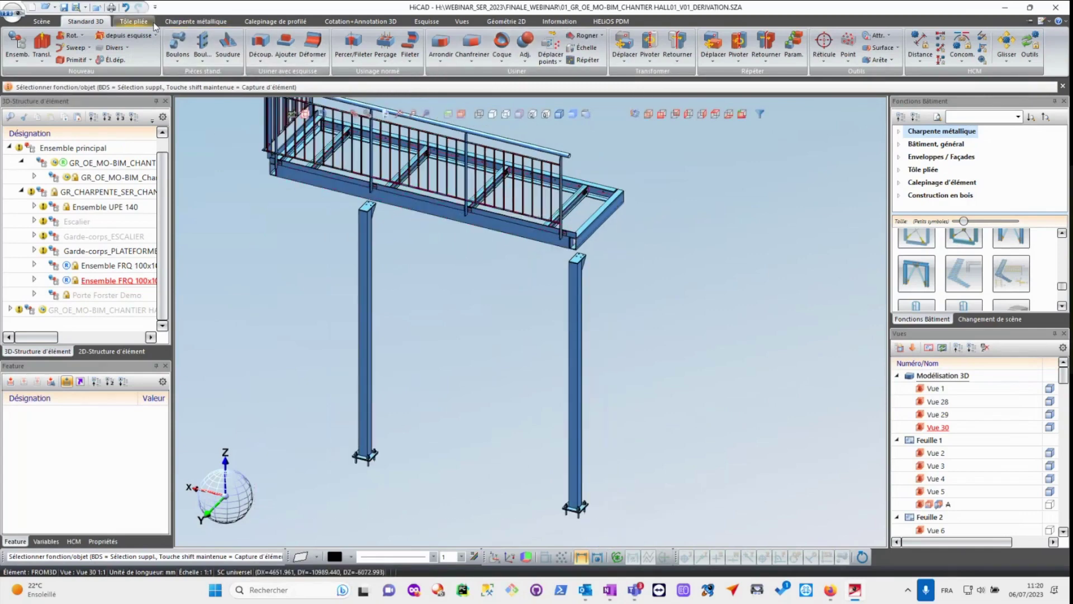
{"action": "left_click", "coordinate": [218, 23]}
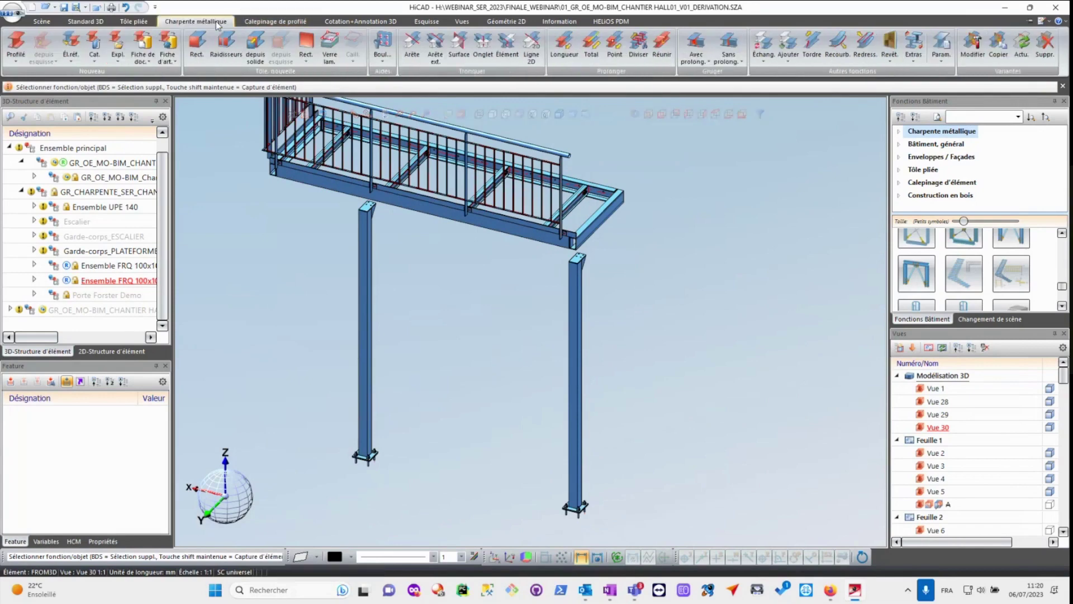
{"action": "left_click", "coordinate": [566, 49]}
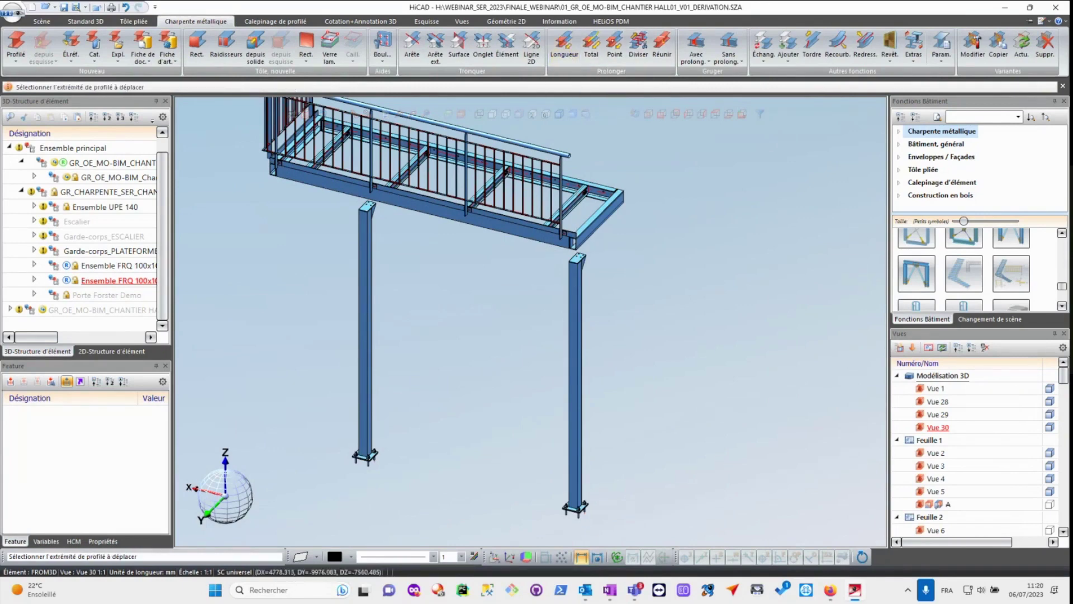
{"action": "scroll", "coordinate": [575, 268], "scroll_direction": "up", "scroll_amount": 2}
{"action": "left_click", "coordinate": [577, 270]}
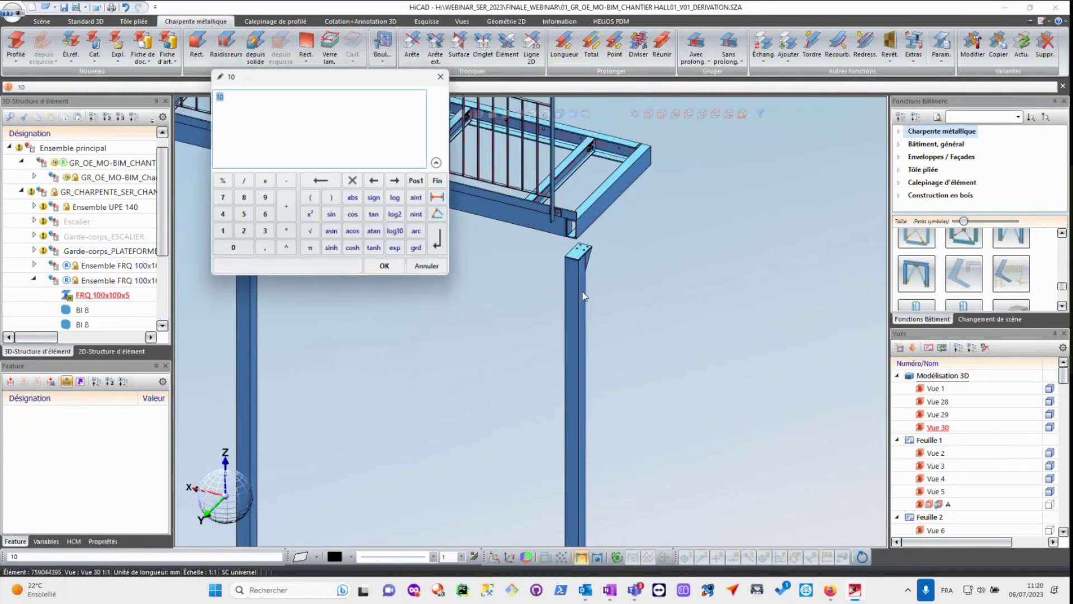
{"action": "key", "text": "Return"}
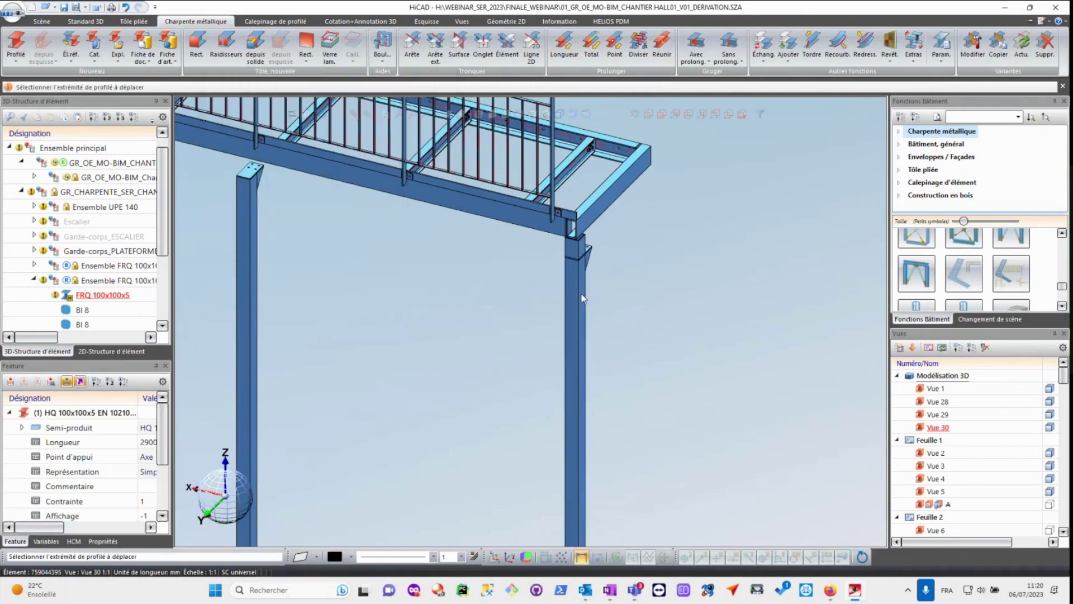
- Check how the tops of both lengthened posts meet the platform frame
{"action": "middle_click", "coordinate": [581, 298]}
{"action": "scroll", "coordinate": [585, 233], "scroll_direction": "up", "scroll_amount": 4}
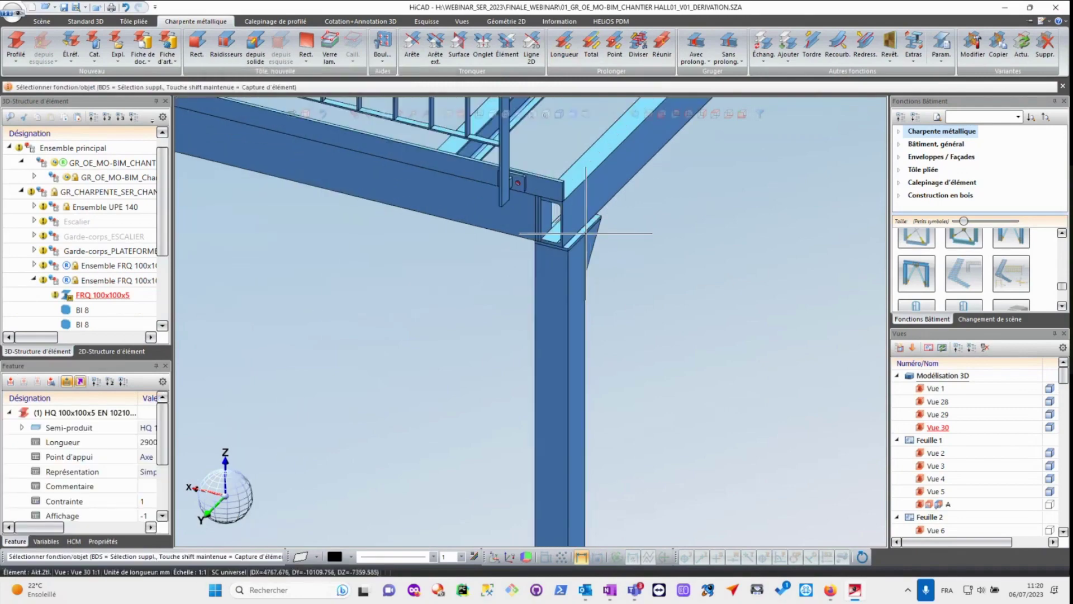
{"action": "scroll", "coordinate": [585, 233], "scroll_direction": "down", "scroll_amount": 4}
{"action": "scroll", "coordinate": [447, 176], "scroll_direction": "up", "scroll_amount": 6}
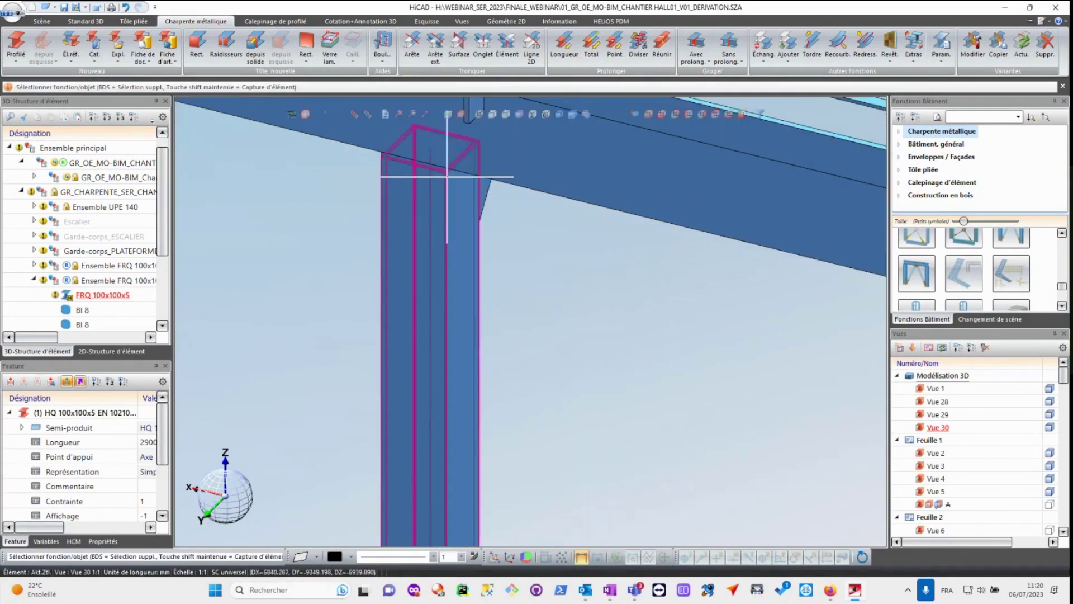
{"action": "scroll", "coordinate": [447, 177], "scroll_direction": "down", "scroll_amount": 5}
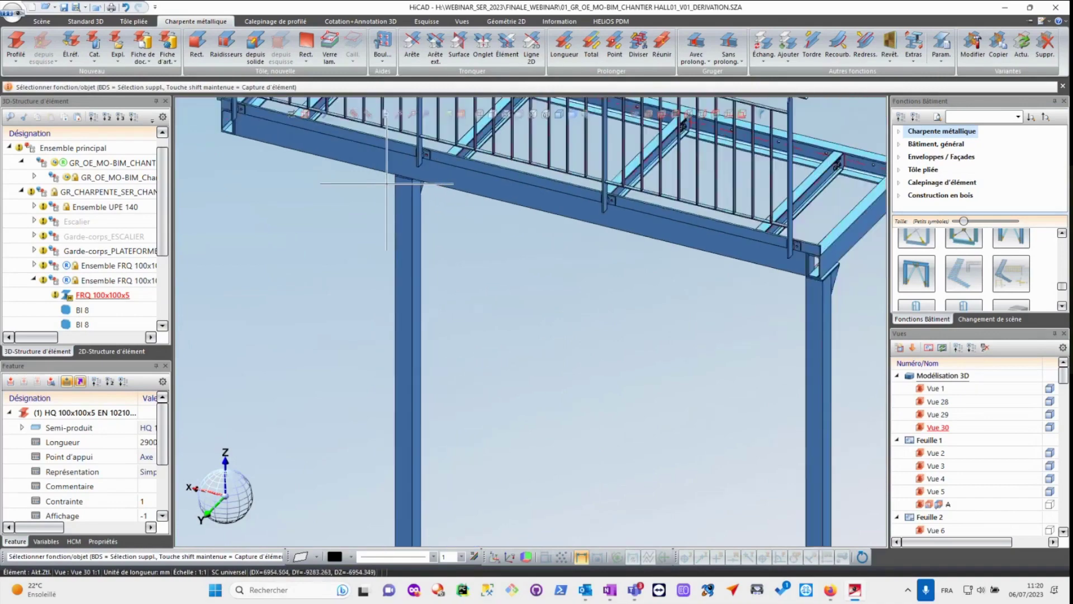
- Set the Modification de longueur value in the FRQ 100x100x5 post's feature history to 100 mm
{"action": "left_click_drag", "start_coordinate": [172, 317], "coordinate": [255, 317]}
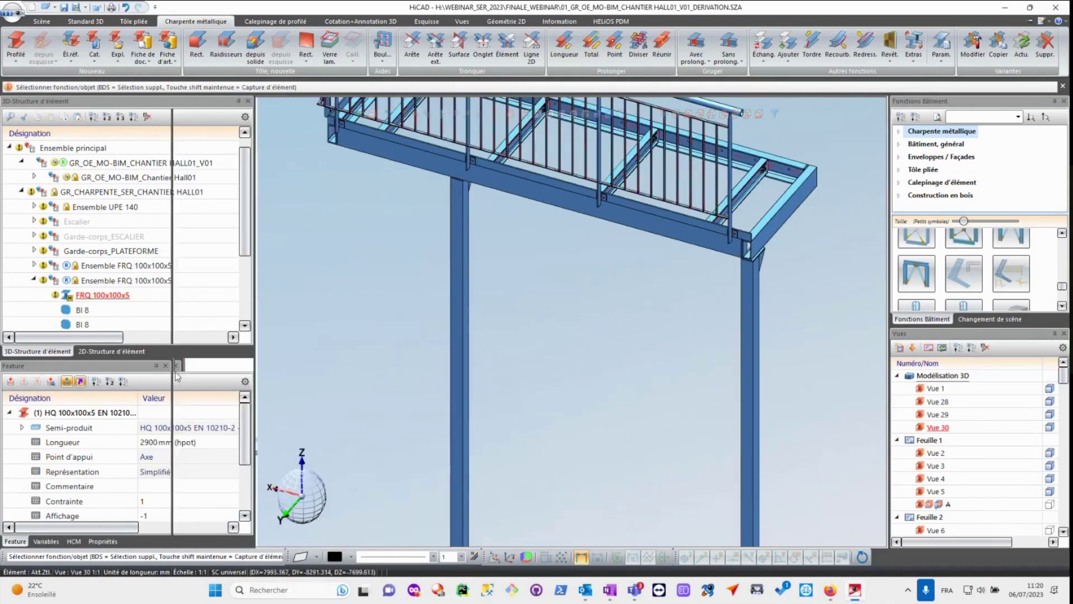
{"action": "left_click", "coordinate": [58, 422]}
{"action": "left_click", "coordinate": [10, 413]}
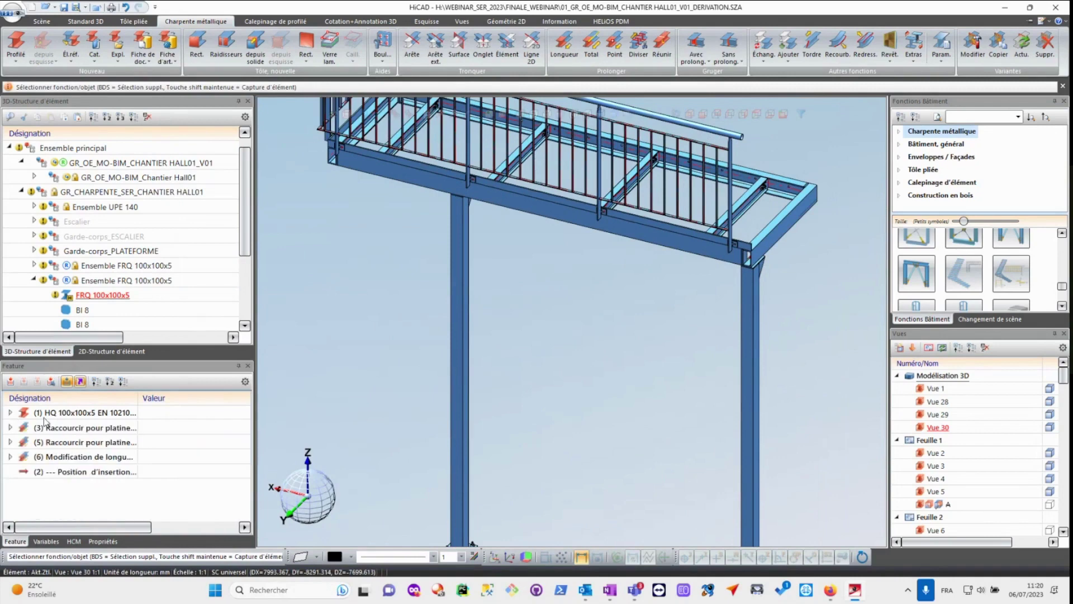
{"action": "left_click", "coordinate": [61, 457]}
{"action": "left_click", "coordinate": [10, 457]}
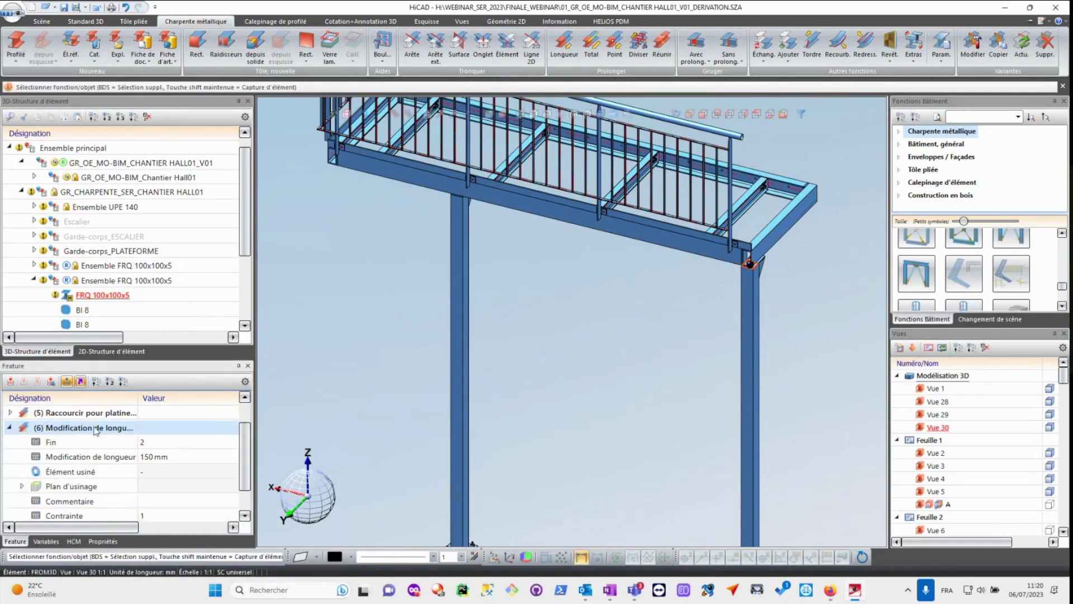
{"action": "double_click", "coordinate": [158, 457]}
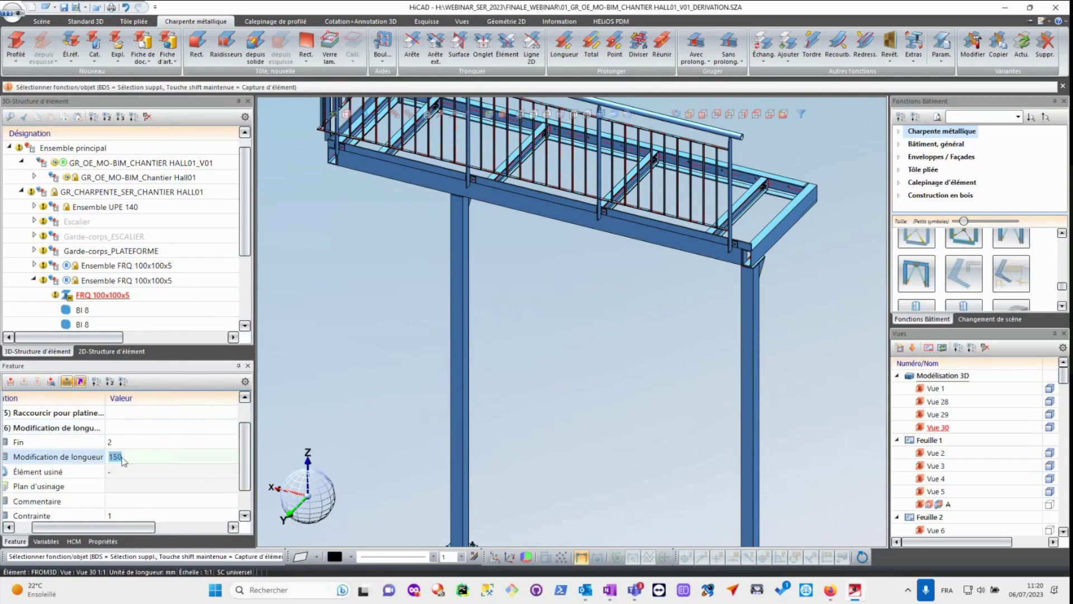
{"action": "type", "text": "100"}
{"action": "key", "text": "Return"}
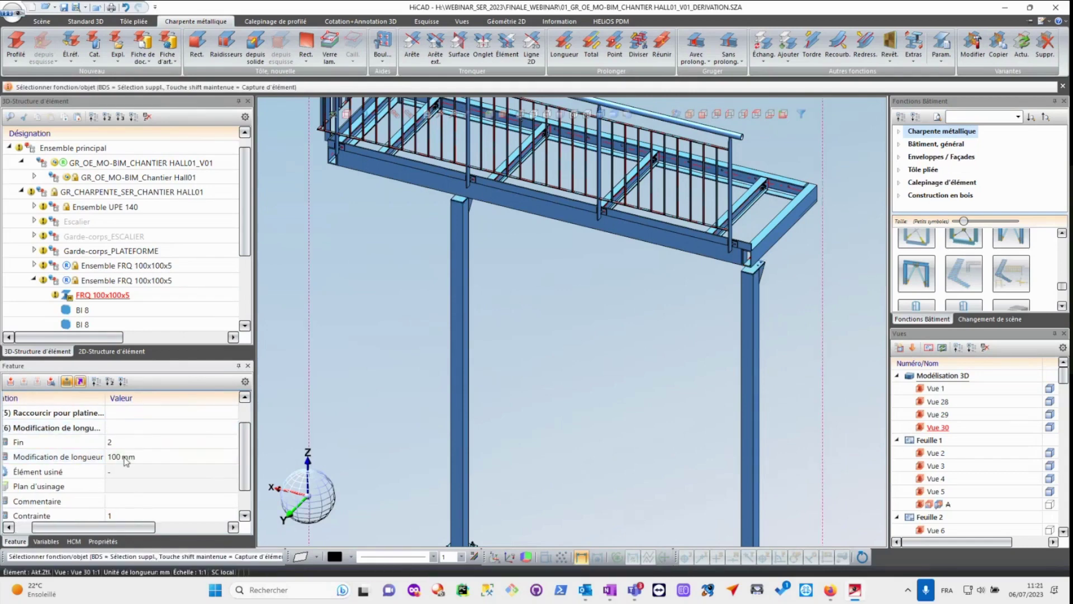
- Set the post's Modification de longueur value back to 150 mm
{"action": "double_click", "coordinate": [125, 457]}
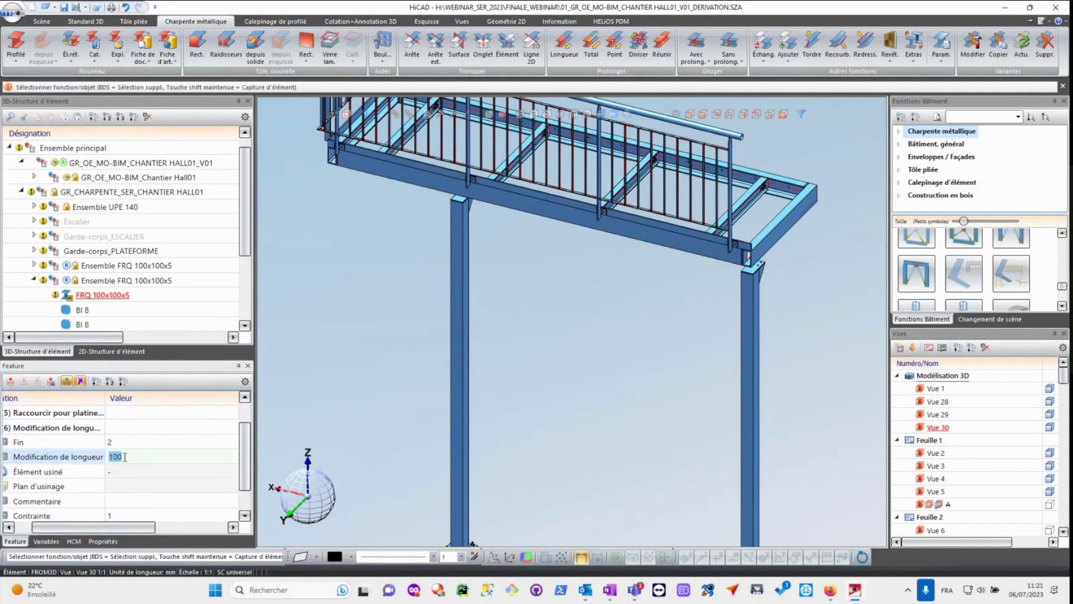
{"action": "type", "text": "150"}
{"action": "key", "text": "Return"}
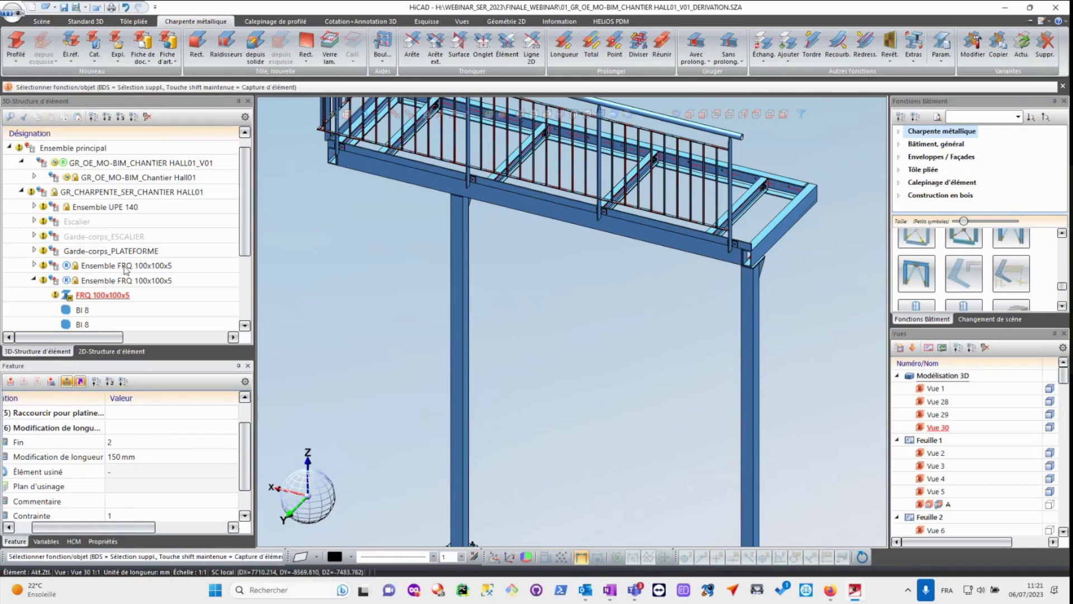
- Move the post assembly under the platform's free end by its top plate corner onto the frame's outer corner
{"action": "left_click", "coordinate": [99, 281]}
{"action": "scroll", "coordinate": [677, 280], "scroll_direction": "down", "scroll_amount": 1}
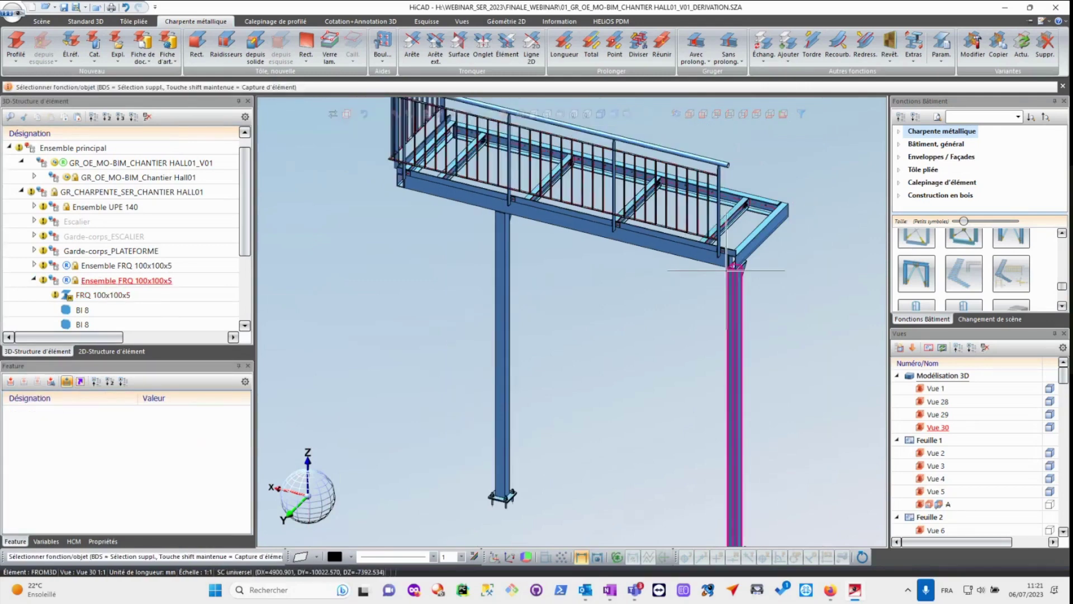
{"action": "scroll", "coordinate": [731, 259], "scroll_direction": "up", "scroll_amount": 8}
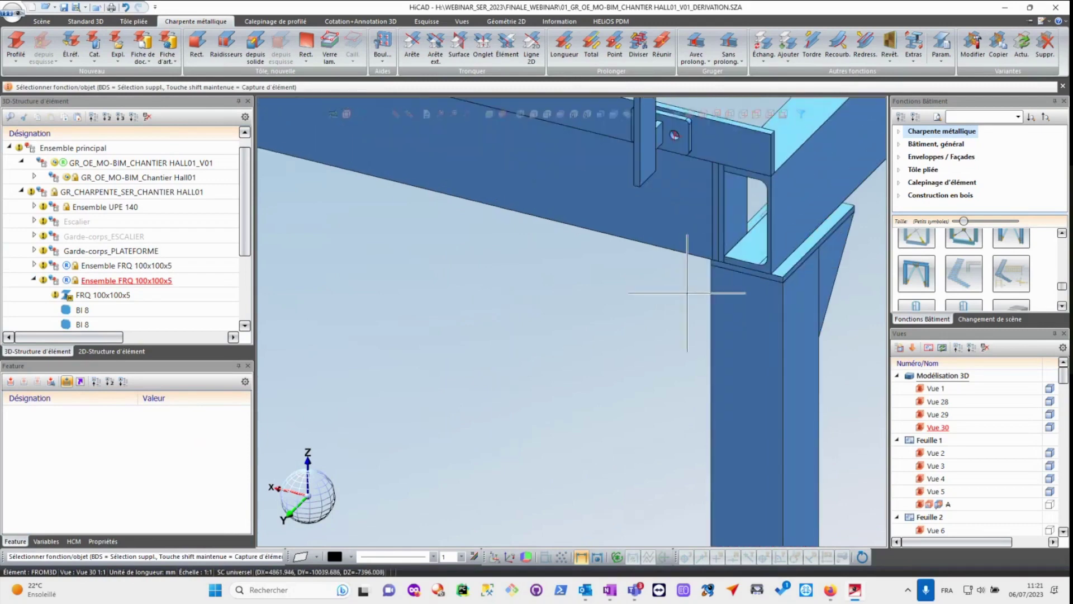
{"action": "right_click", "coordinate": [106, 280]}
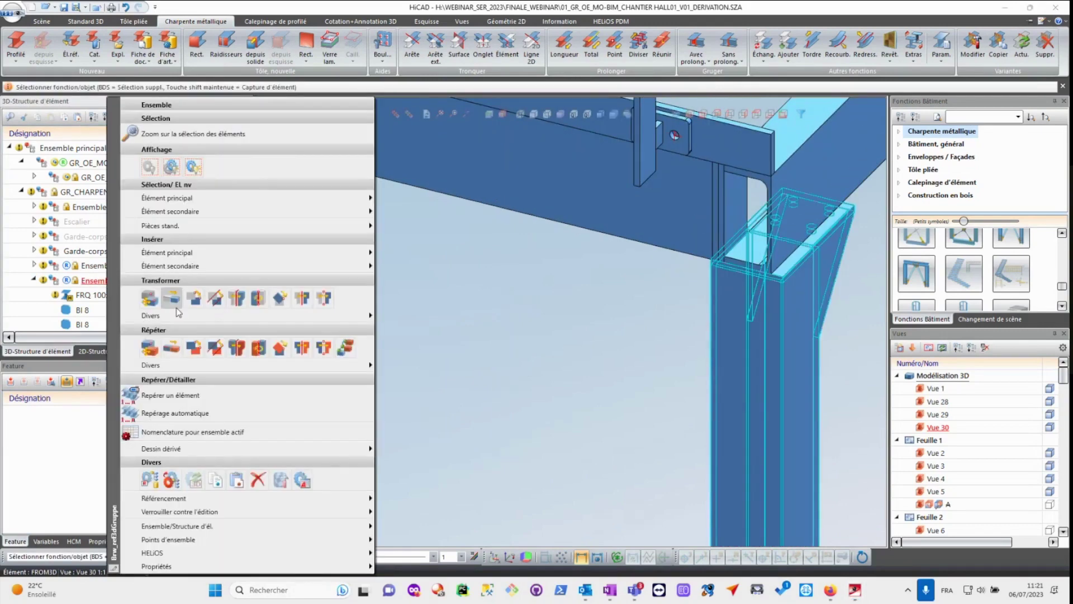
{"action": "left_click", "coordinate": [150, 301]}
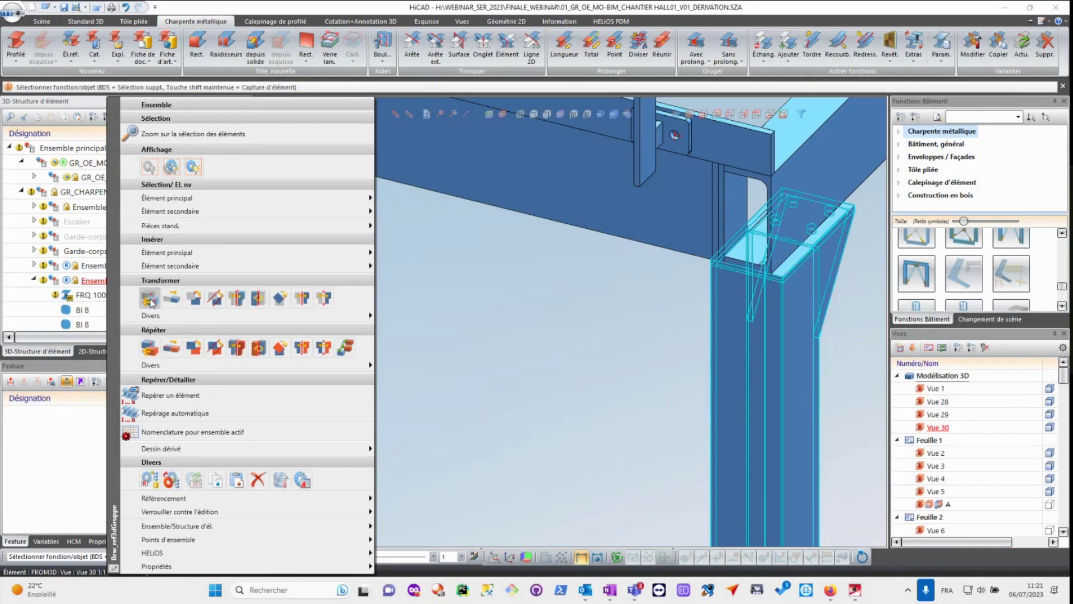
{"action": "left_click", "coordinate": [149, 300]}
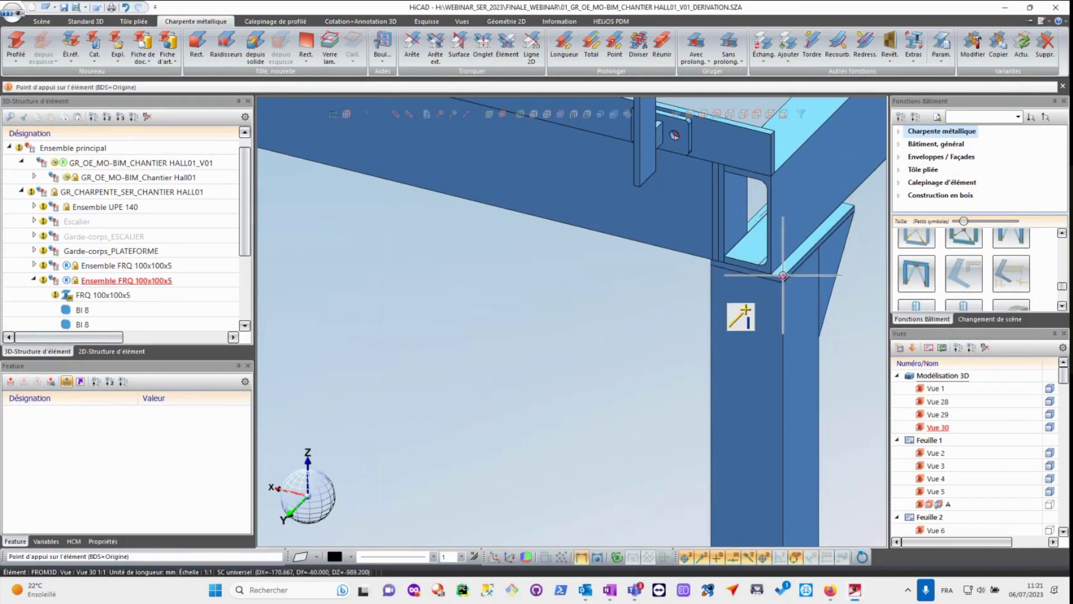
{"action": "left_click", "coordinate": [777, 279]}
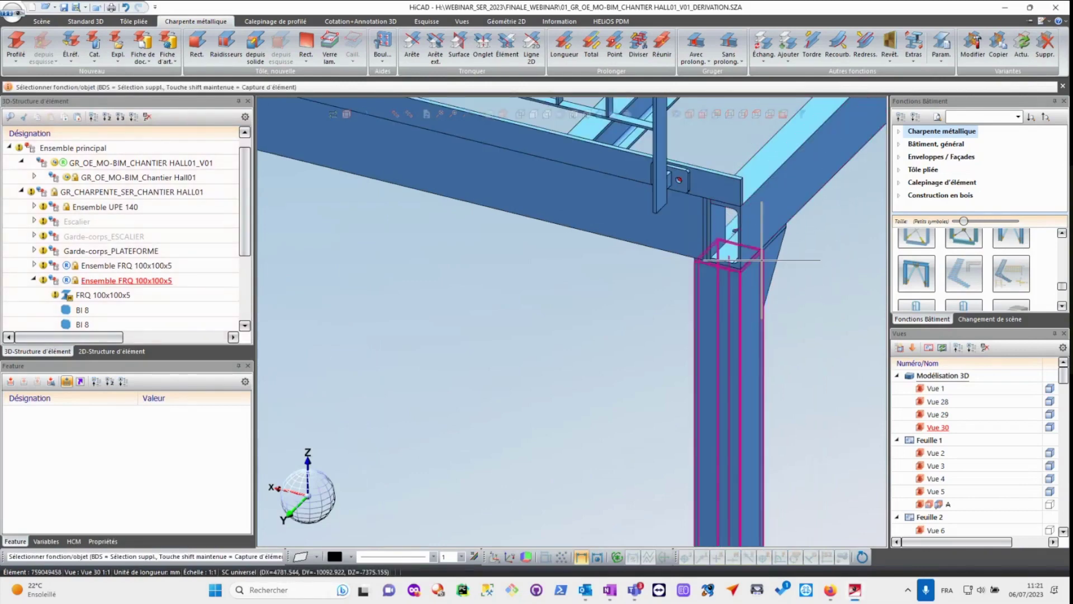
{"action": "scroll", "coordinate": [757, 235], "scroll_direction": "up", "scroll_amount": 3}
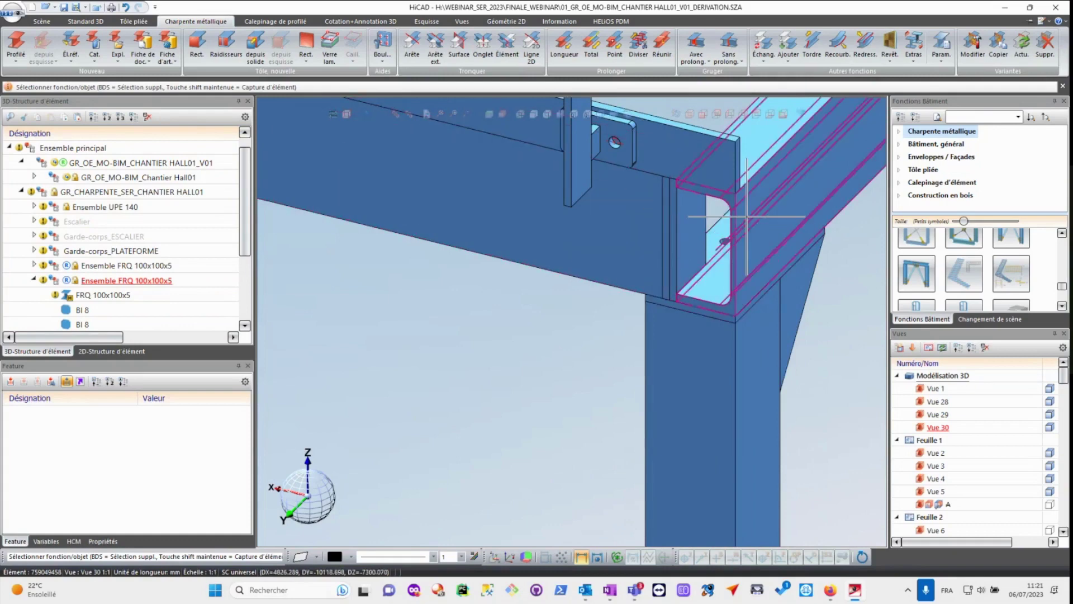
- Move the other Ensemble FRQ 100x100x5 post by its top plate corner onto the frame corner at the platform's opposite end
{"action": "scroll", "coordinate": [765, 314], "scroll_direction": "down", "scroll_amount": 5}
{"action": "scroll", "coordinate": [765, 314], "scroll_direction": "down", "scroll_amount": 3}
{"action": "left_click", "coordinate": [116, 268]}
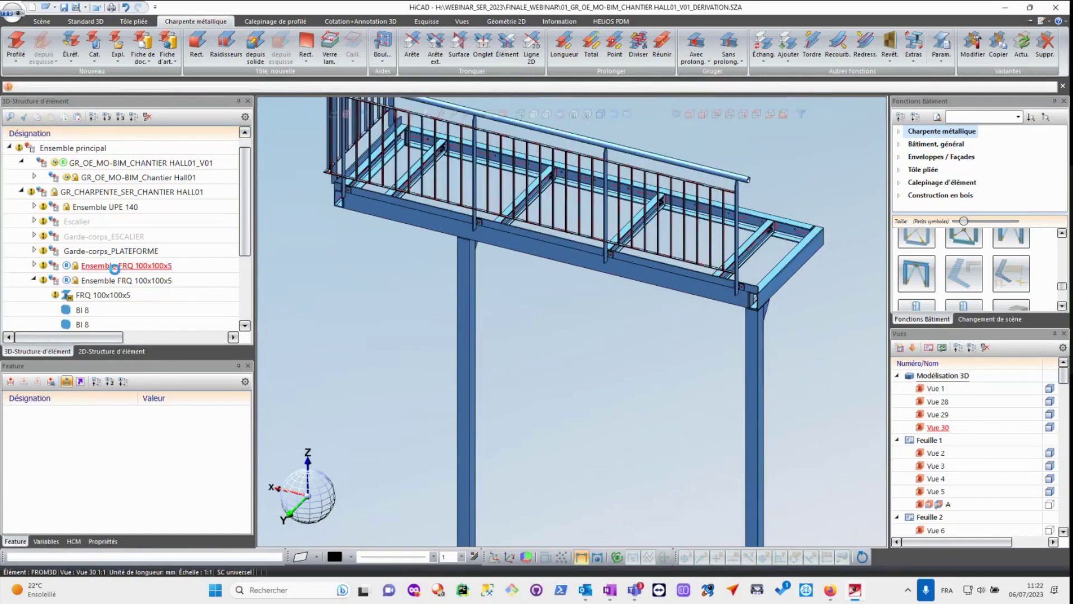
{"action": "right_click", "coordinate": [116, 271]}
{"action": "left_click", "coordinate": [158, 298]}
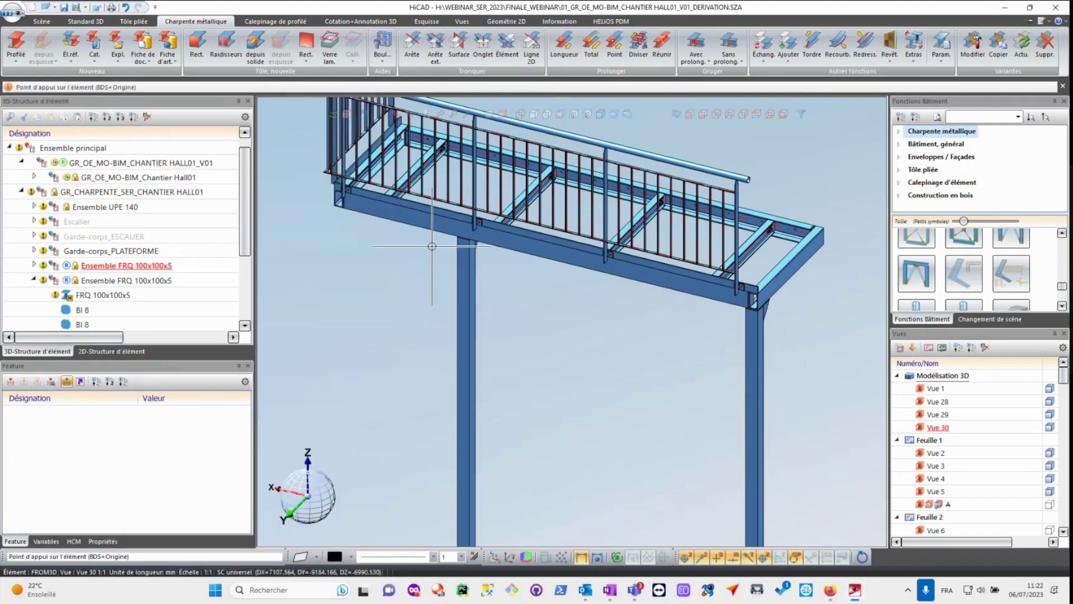
{"action": "scroll", "coordinate": [457, 239], "scroll_direction": "up", "scroll_amount": 7}
{"action": "middle_click_drag", "start_coordinate": [450, 242], "coordinate": [532, 213]}
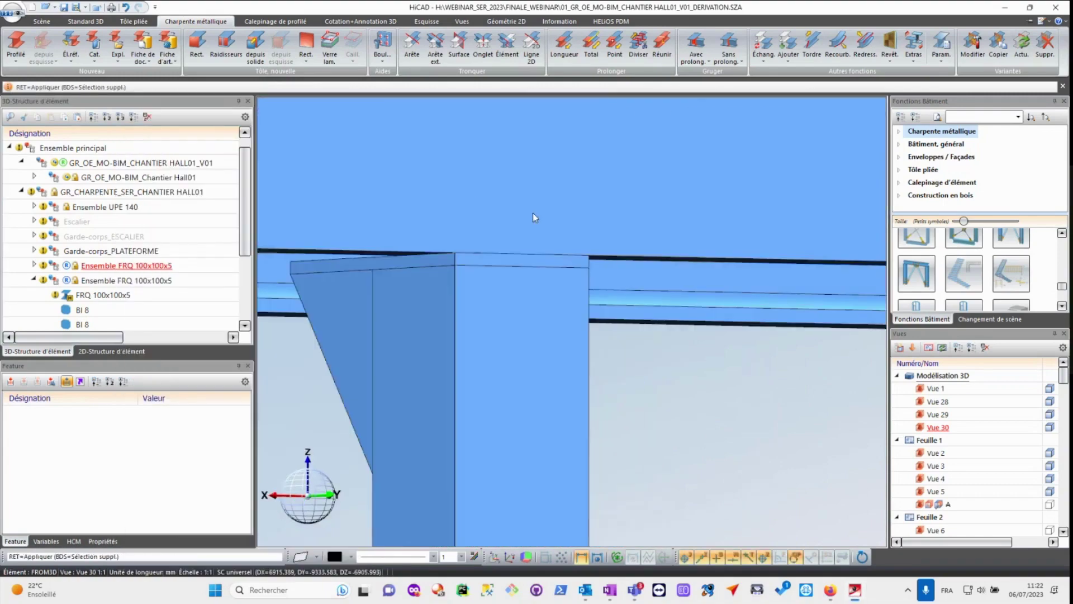
{"action": "left_click", "coordinate": [455, 255]}
{"action": "scroll", "coordinate": [424, 246], "scroll_direction": "down", "scroll_amount": 4}
{"action": "scroll", "coordinate": [403, 236], "scroll_direction": "up", "scroll_amount": 5}
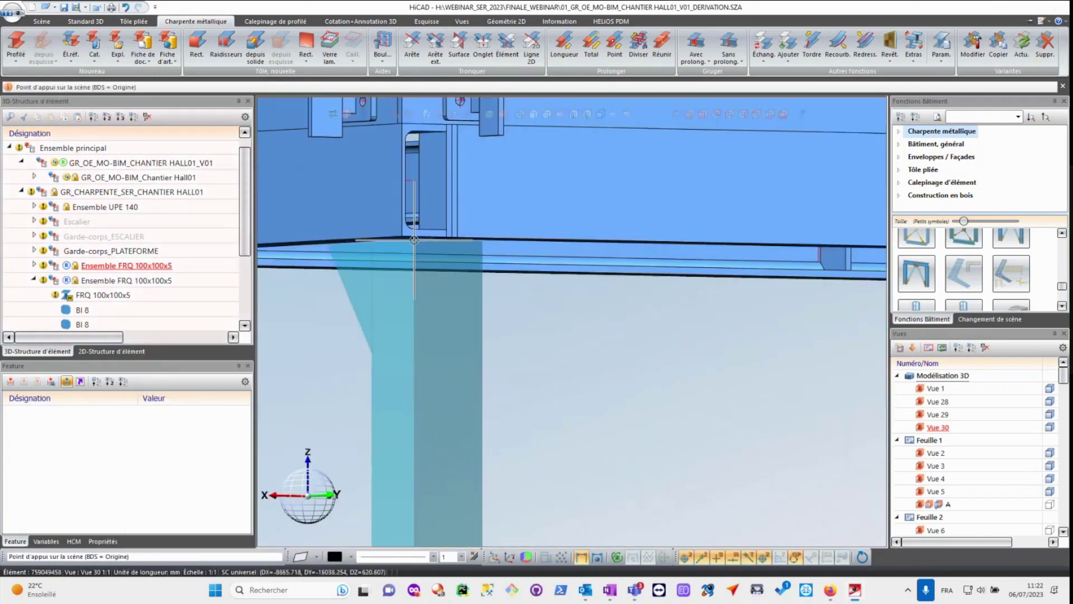
{"action": "left_click", "coordinate": [403, 236]}
- Change the post's base plate anchor bolts to M 12 and add a second DIN EN ISO 7090 washer under the nuts
{"action": "scroll", "coordinate": [437, 209], "scroll_direction": "down", "scroll_amount": 3}
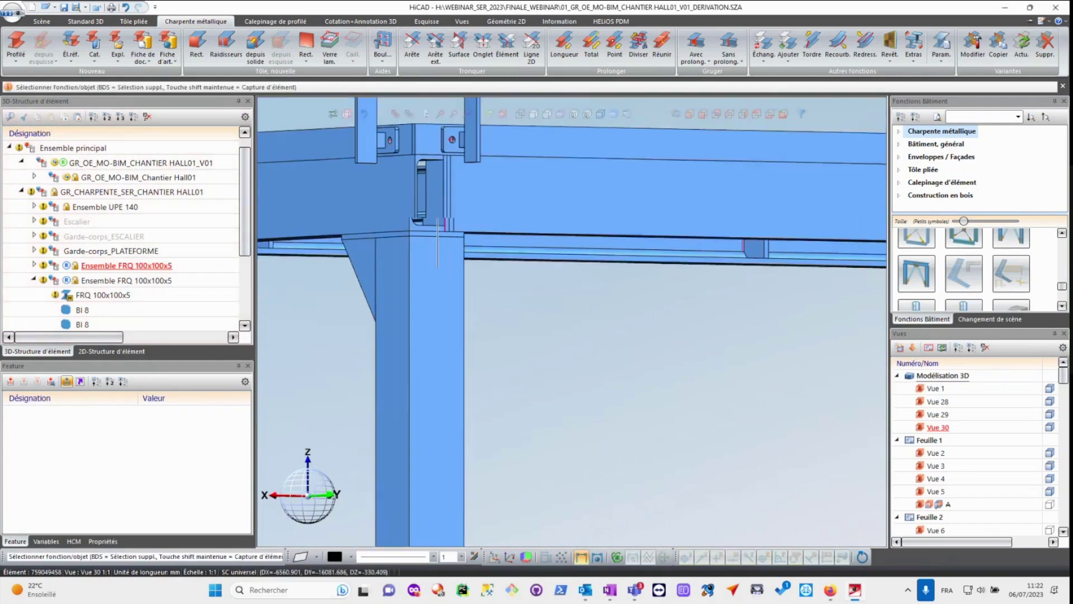
{"action": "scroll", "coordinate": [438, 209], "scroll_direction": "down", "scroll_amount": 3}
{"action": "scroll", "coordinate": [460, 305], "scroll_direction": "up", "scroll_amount": 6}
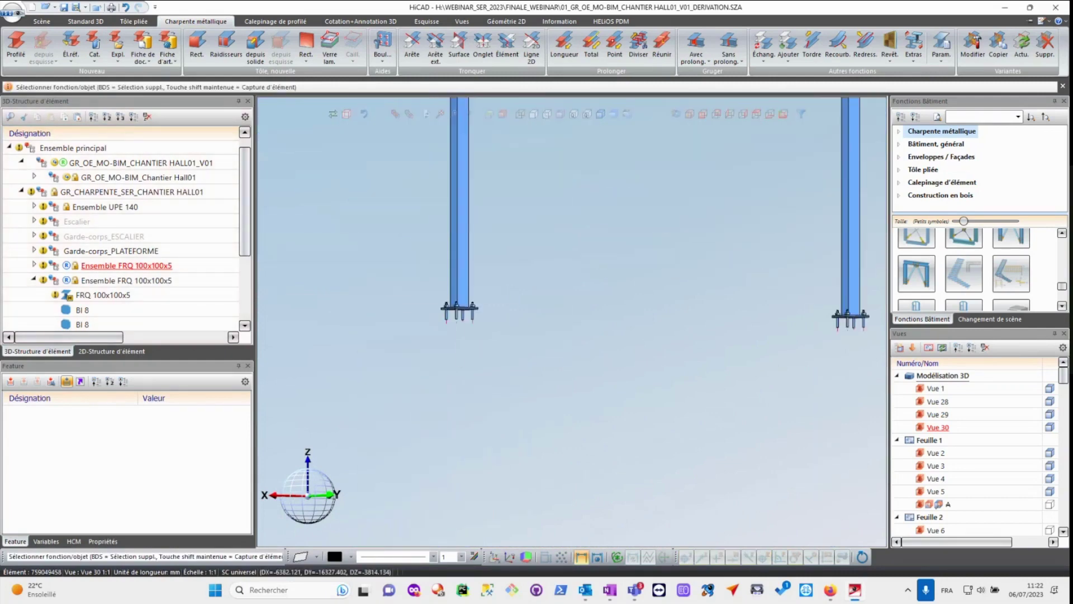
{"action": "middle_click_drag", "start_coordinate": [460, 305], "coordinate": [458, 341]}
{"action": "scroll", "coordinate": [455, 305], "scroll_direction": "up", "scroll_amount": 6}
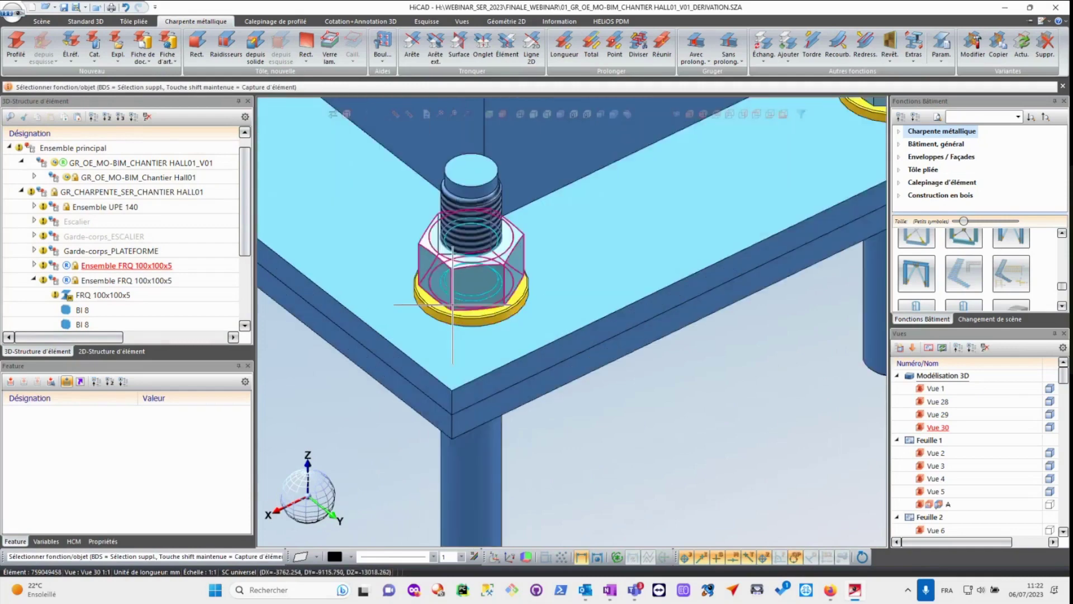
{"action": "scroll", "coordinate": [502, 268], "scroll_direction": "down", "scroll_amount": 2}
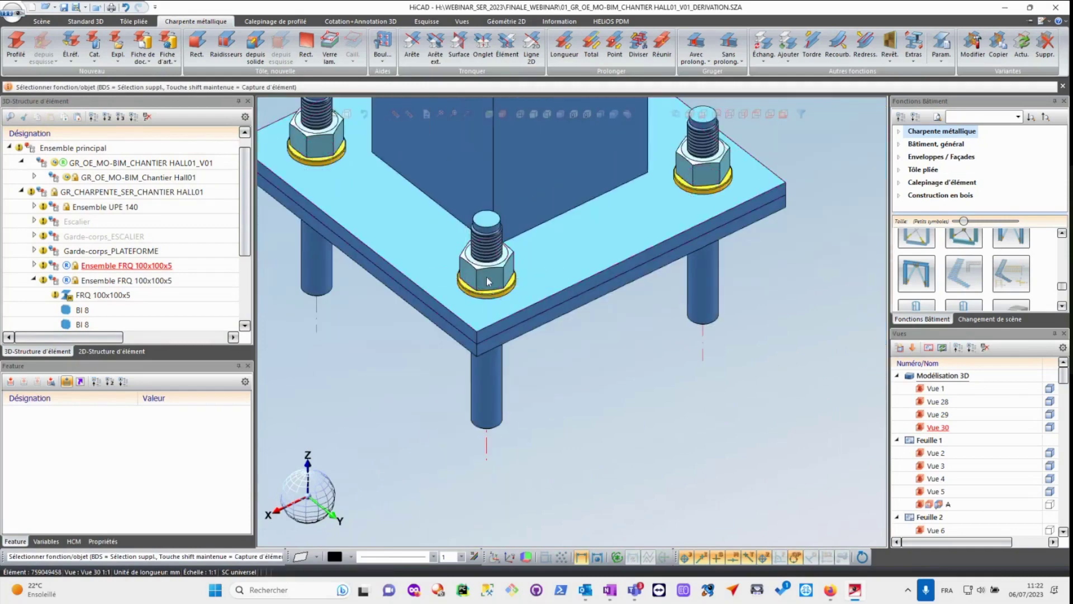
{"action": "left_click", "coordinate": [486, 275]}
{"action": "right_click", "coordinate": [489, 272]}
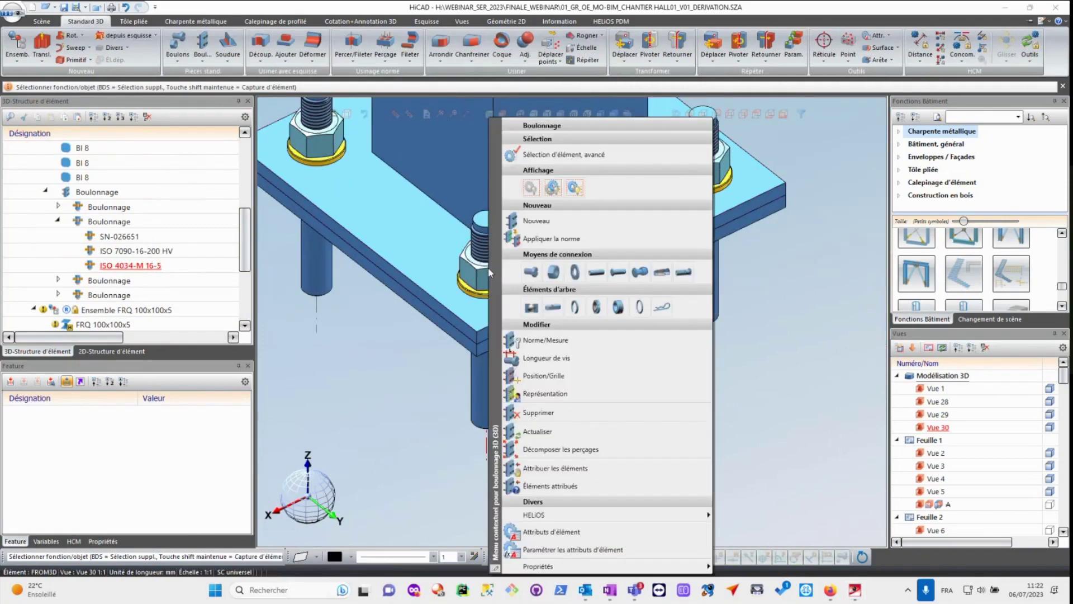
{"action": "left_click", "coordinate": [528, 340]}
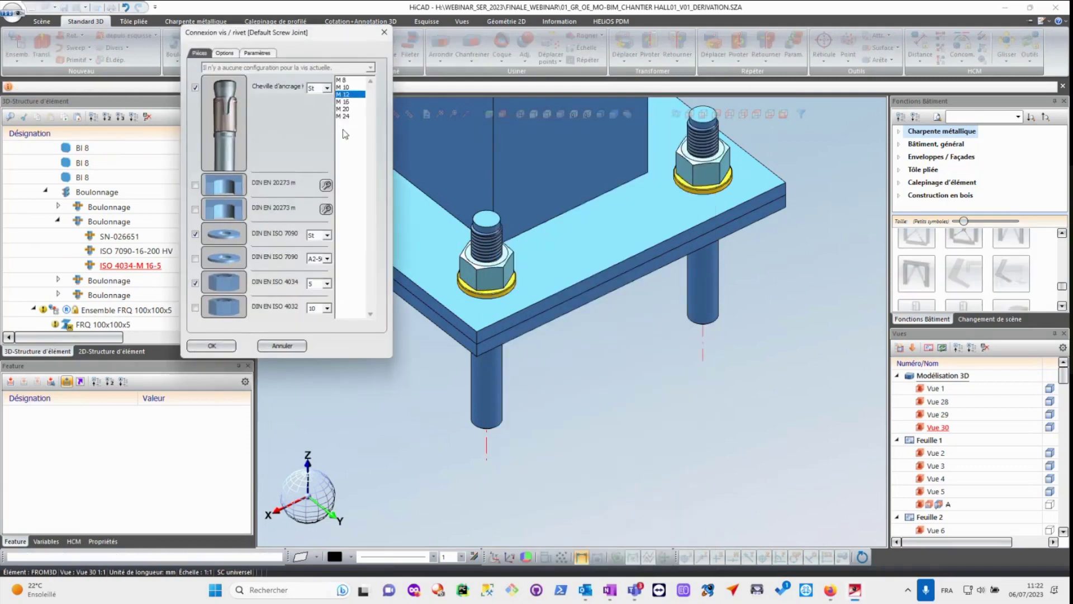
{"action": "left_click", "coordinate": [195, 258]}
{"action": "left_click", "coordinate": [212, 346]}
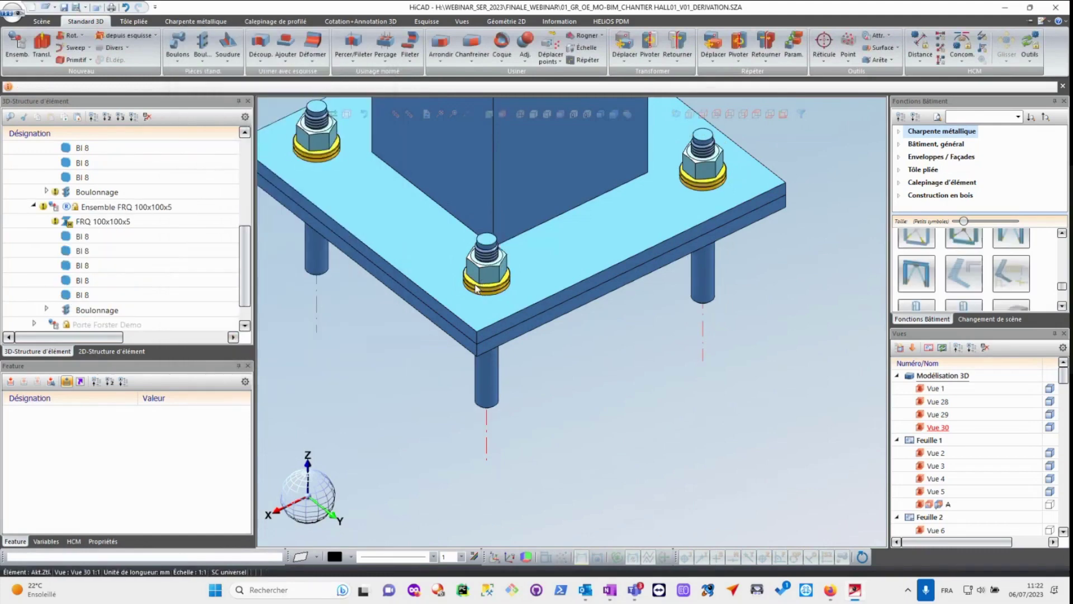
- Compare the anchor bolts and washers on the other post's base plate
{"action": "scroll", "coordinate": [480, 290], "scroll_direction": "down", "scroll_amount": 1}
{"action": "scroll", "coordinate": [503, 290], "scroll_direction": "down", "scroll_amount": 12}
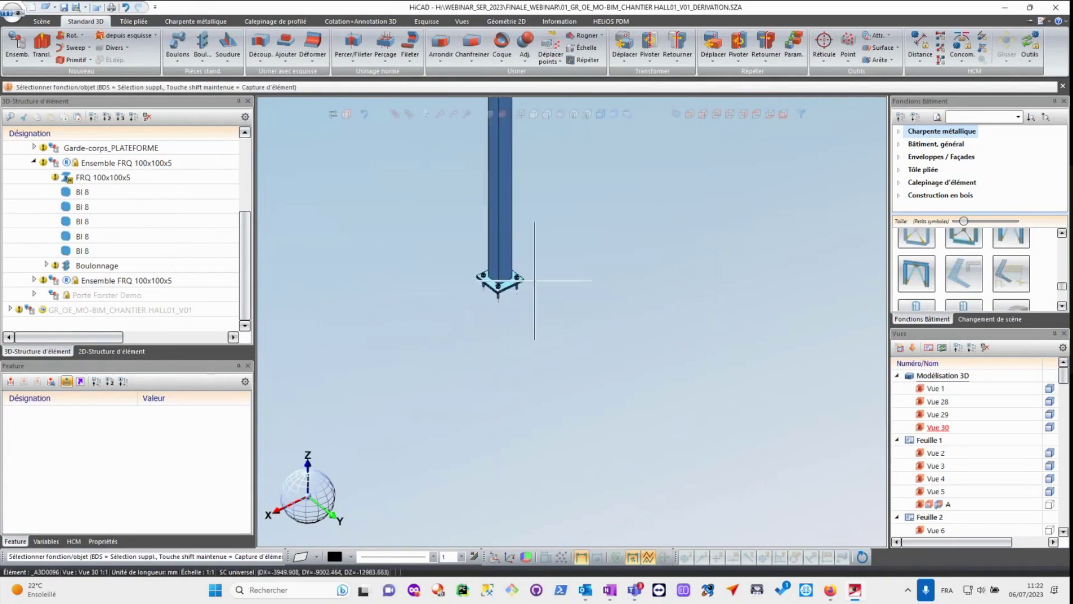
{"action": "scroll", "coordinate": [738, 182], "scroll_direction": "up", "scroll_amount": 11}
{"action": "scroll", "coordinate": [607, 187], "scroll_direction": "up", "scroll_amount": 3}
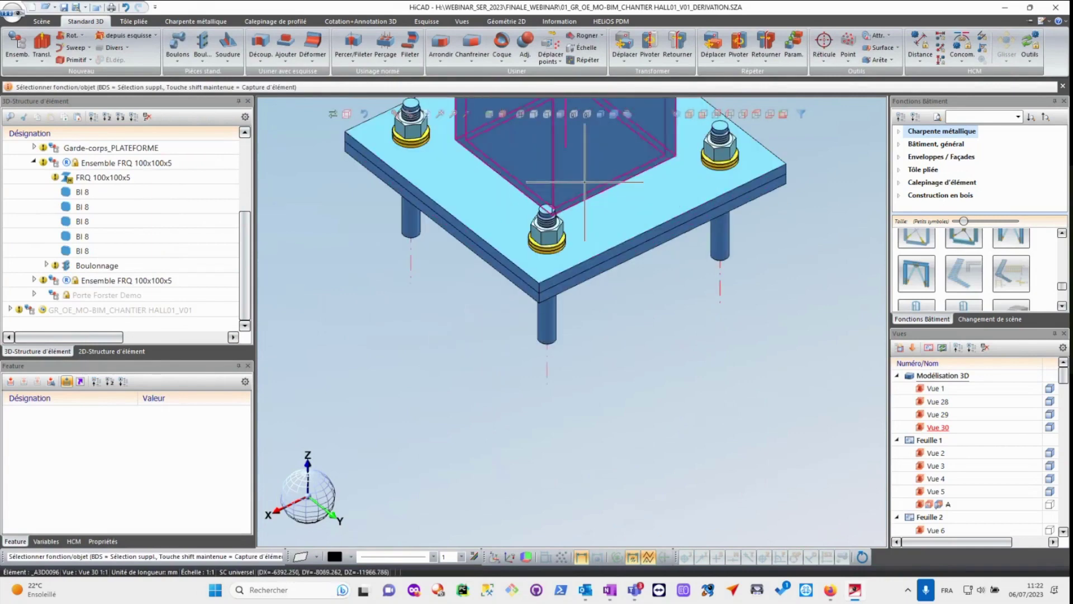
{"action": "scroll", "coordinate": [585, 182], "scroll_direction": "down", "scroll_amount": 6}
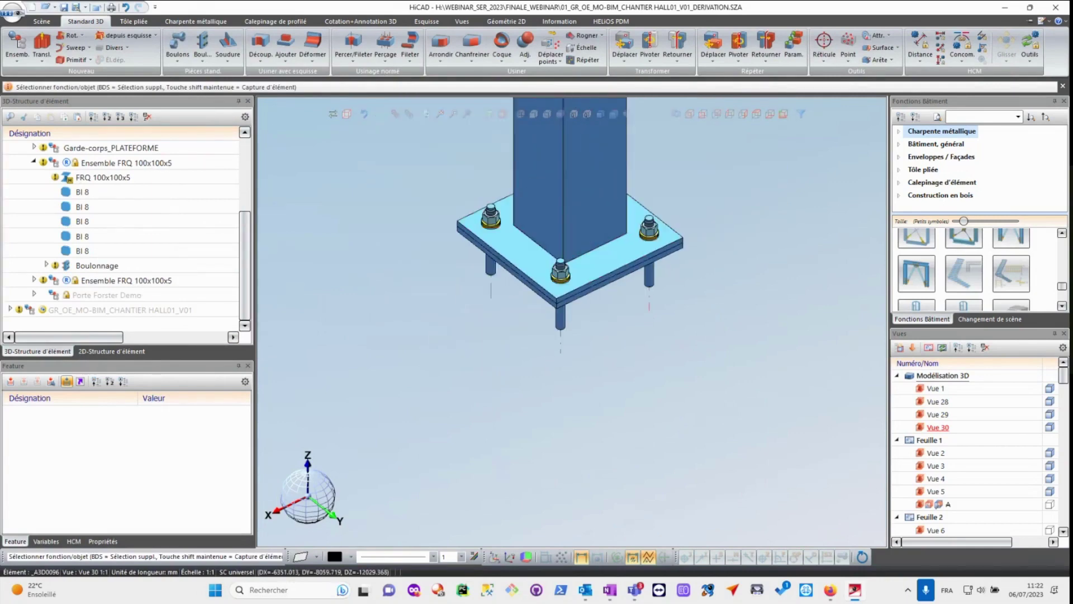
- Examine the repositioned posts and the joint between the post's top plate and the platform frame's end corner
{"action": "scroll", "coordinate": [587, 339], "scroll_direction": "down", "scroll_amount": 7}
{"action": "scroll", "coordinate": [520, 252], "scroll_direction": "up", "scroll_amount": 5}
{"action": "middle_click_drag", "start_coordinate": [626, 221], "coordinate": [483, 206]}
{"action": "scroll", "coordinate": [409, 198], "scroll_direction": "down", "scroll_amount": 1}
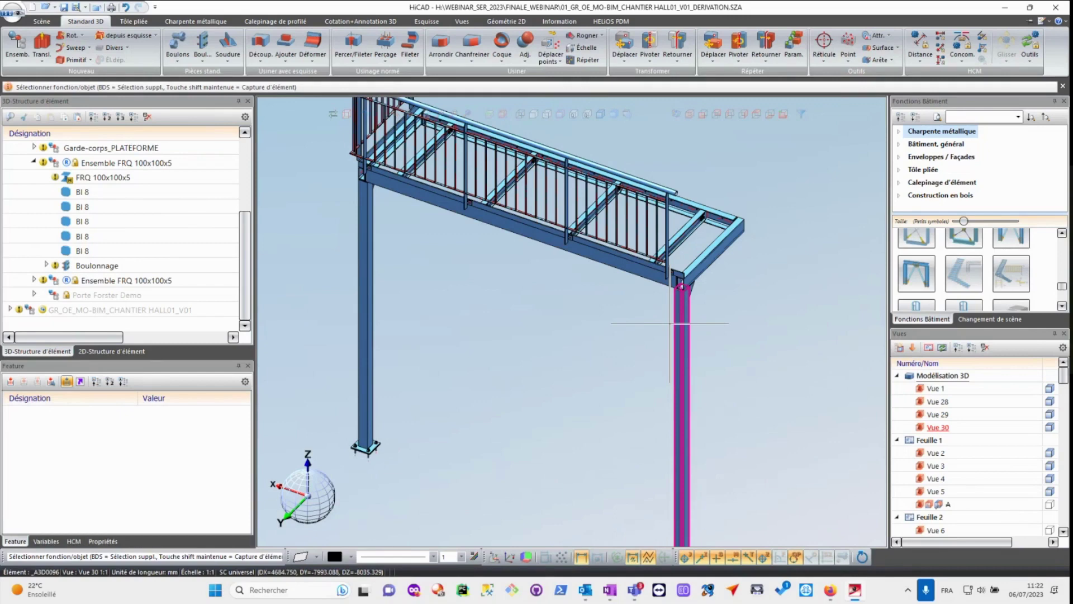
{"action": "left_click", "coordinate": [85, 444]}
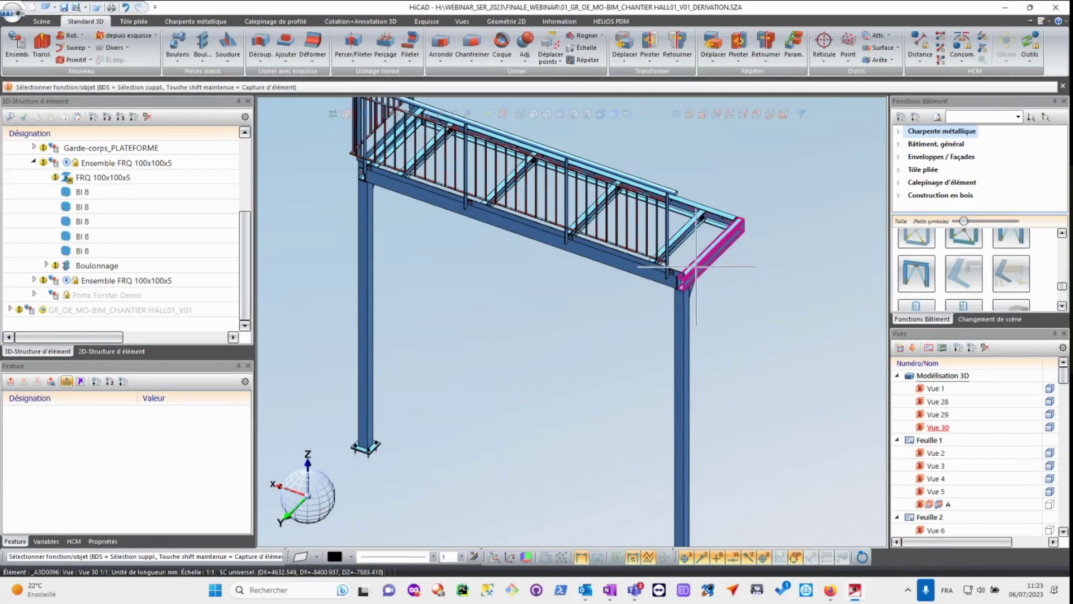
{"action": "scroll", "coordinate": [700, 254], "scroll_direction": "up", "scroll_amount": 5}
{"action": "scroll", "coordinate": [721, 321], "scroll_direction": "up", "scroll_amount": 5}
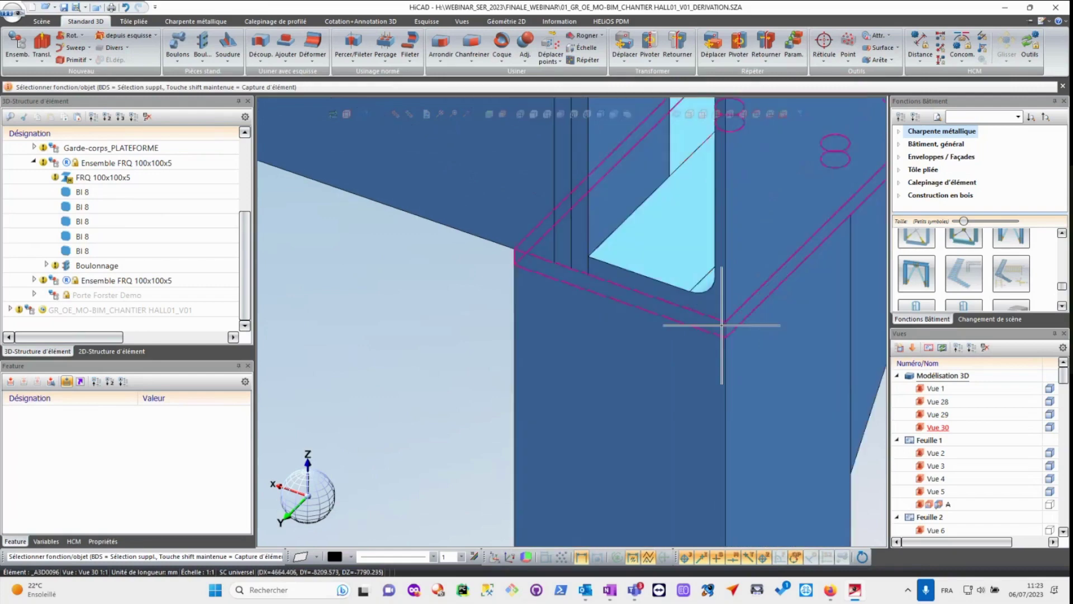
{"action": "scroll", "coordinate": [647, 284], "scroll_direction": "down", "scroll_amount": 10}
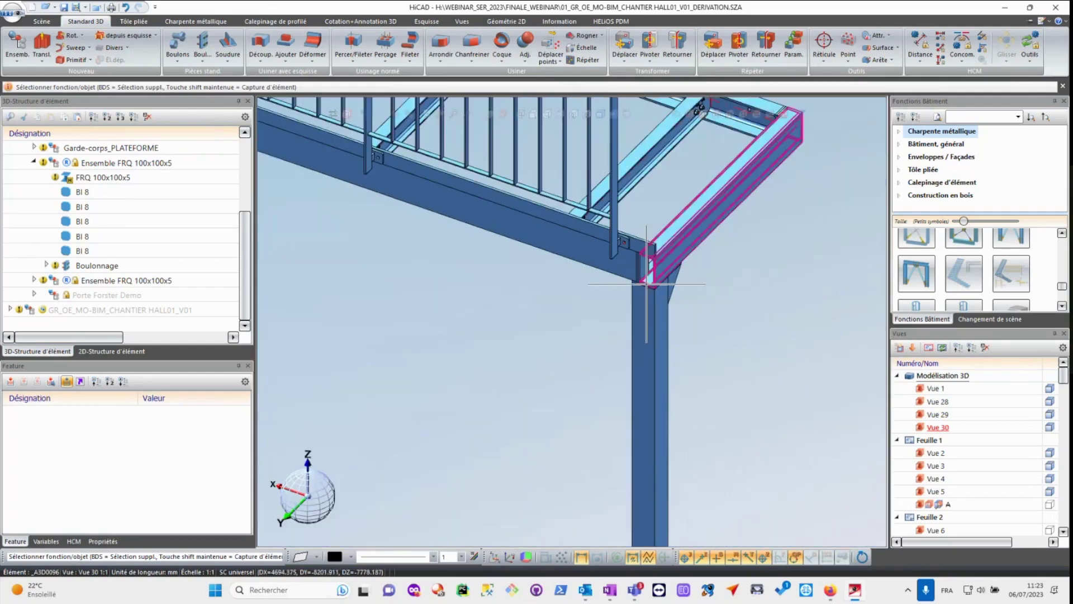
- Switch to the Prezi webinar presentation, view the fabrication data page with plans, parts lists and exports, and return to HiCAD
{"action": "scroll", "coordinate": [647, 284], "scroll_direction": "down", "scroll_amount": 2}
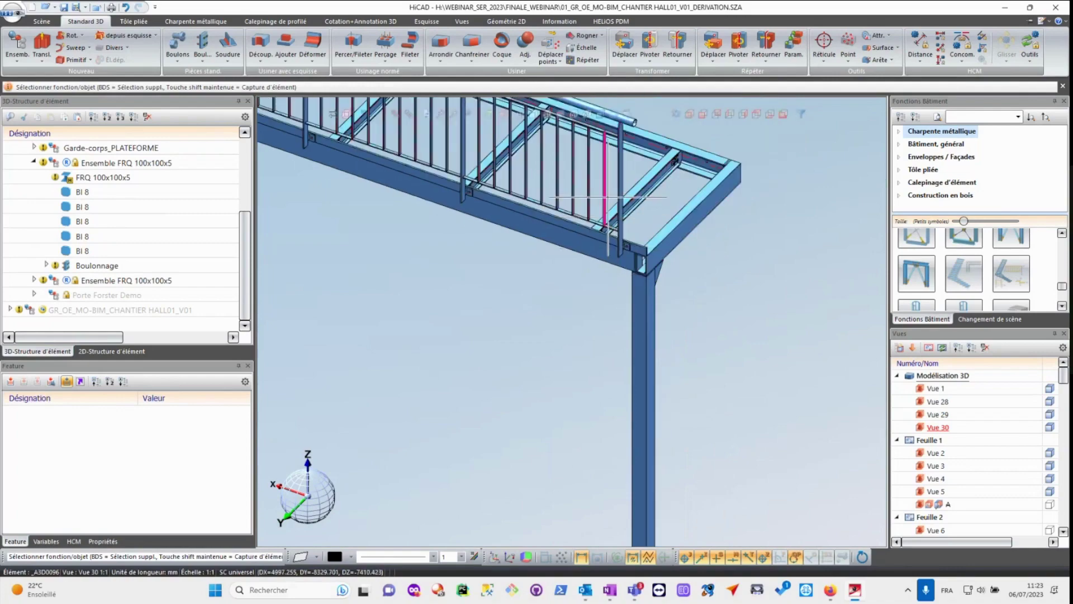
{"action": "scroll", "coordinate": [687, 524], "scroll_direction": "down", "scroll_amount": 2}
{"action": "left_click", "coordinate": [830, 590]}
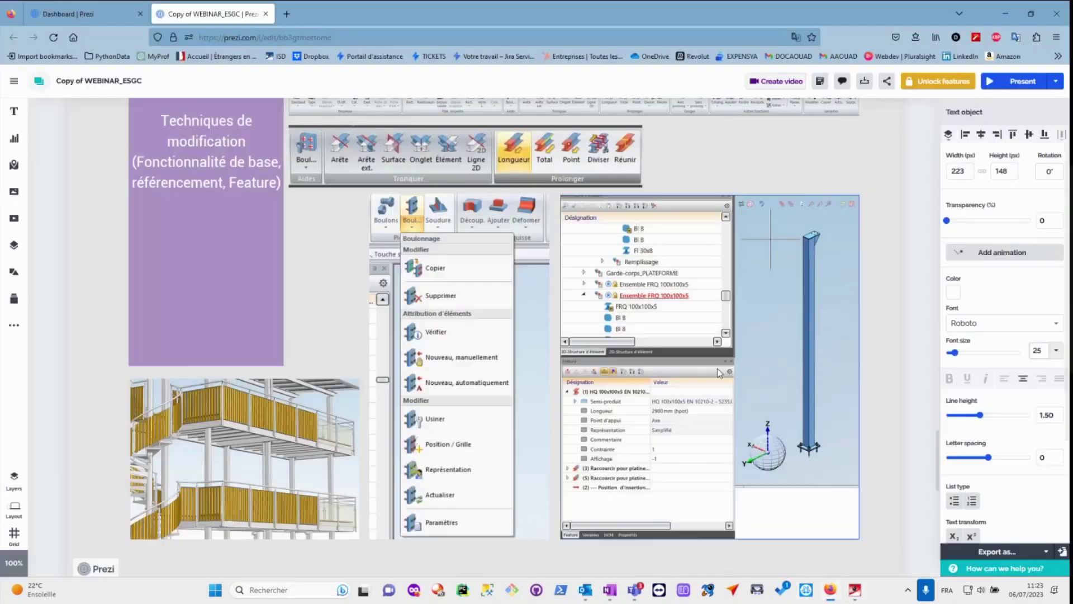
{"action": "scroll", "coordinate": [549, 286], "scroll_direction": "down", "scroll_amount": 4}
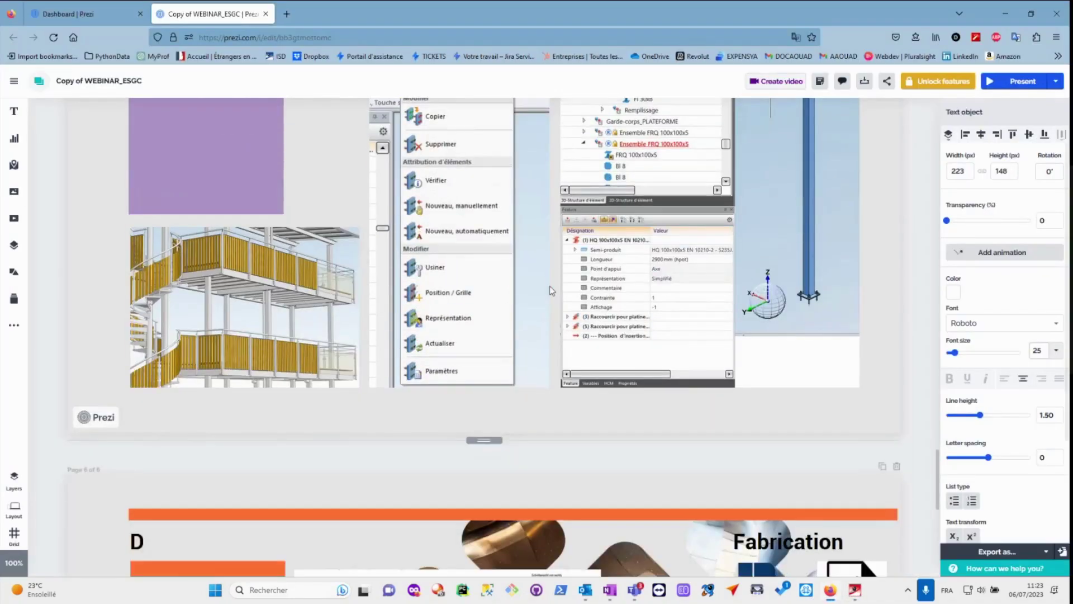
{"action": "scroll", "coordinate": [549, 286], "scroll_direction": "down", "scroll_amount": 4}
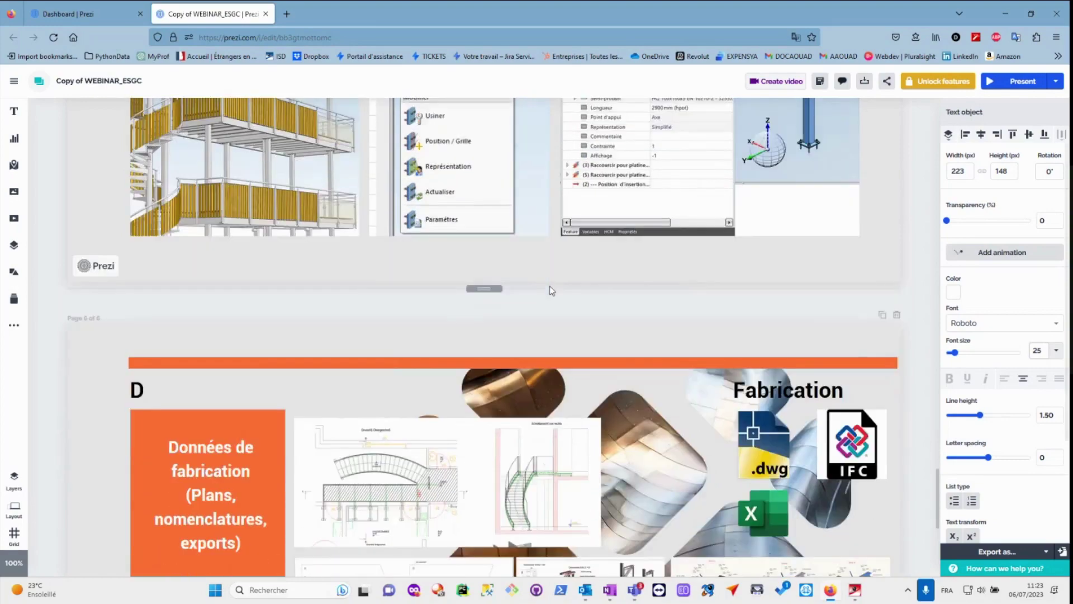
{"action": "scroll", "coordinate": [549, 286], "scroll_direction": "down", "scroll_amount": 4}
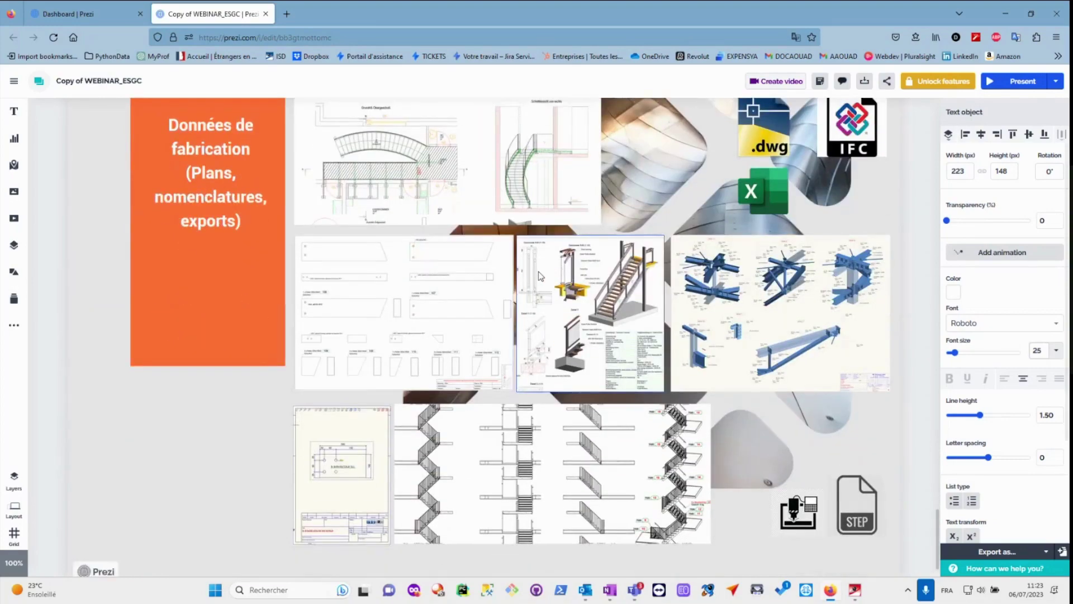
{"action": "left_click", "coordinate": [1005, 13]}
- Set the length modification of the FRQ 100x100x5 profile in the second post assembly to 50 mm
{"action": "scroll", "coordinate": [561, 230], "scroll_direction": "down", "scroll_amount": 2}
{"action": "scroll", "coordinate": [625, 266], "scroll_direction": "up", "scroll_amount": 3}
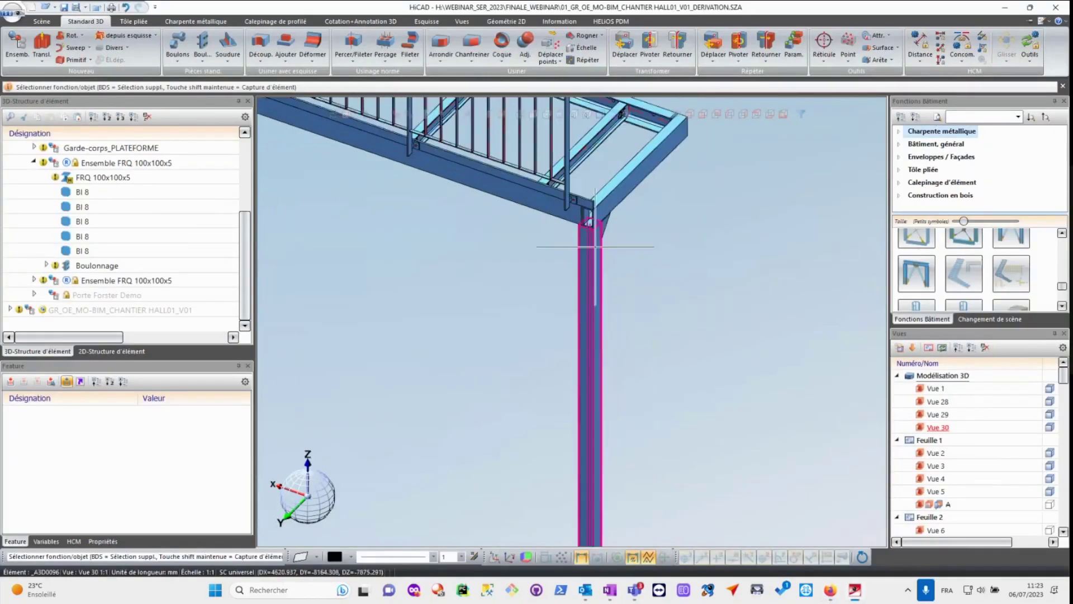
{"action": "left_click", "coordinate": [104, 164]}
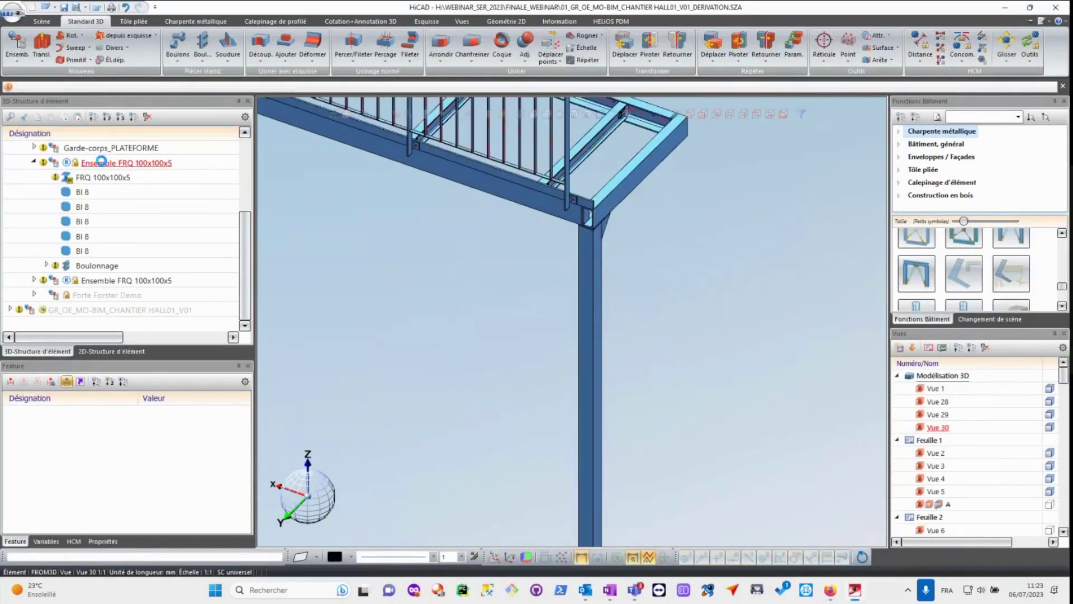
{"action": "left_click", "coordinate": [92, 281]}
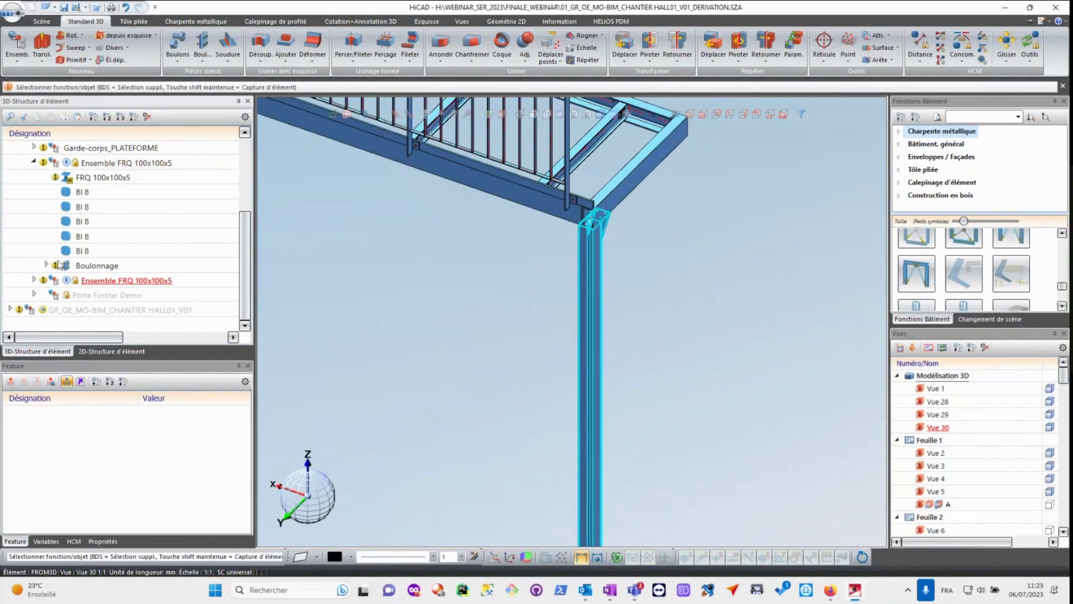
{"action": "left_click", "coordinate": [35, 279]}
{"action": "left_click", "coordinate": [103, 295]}
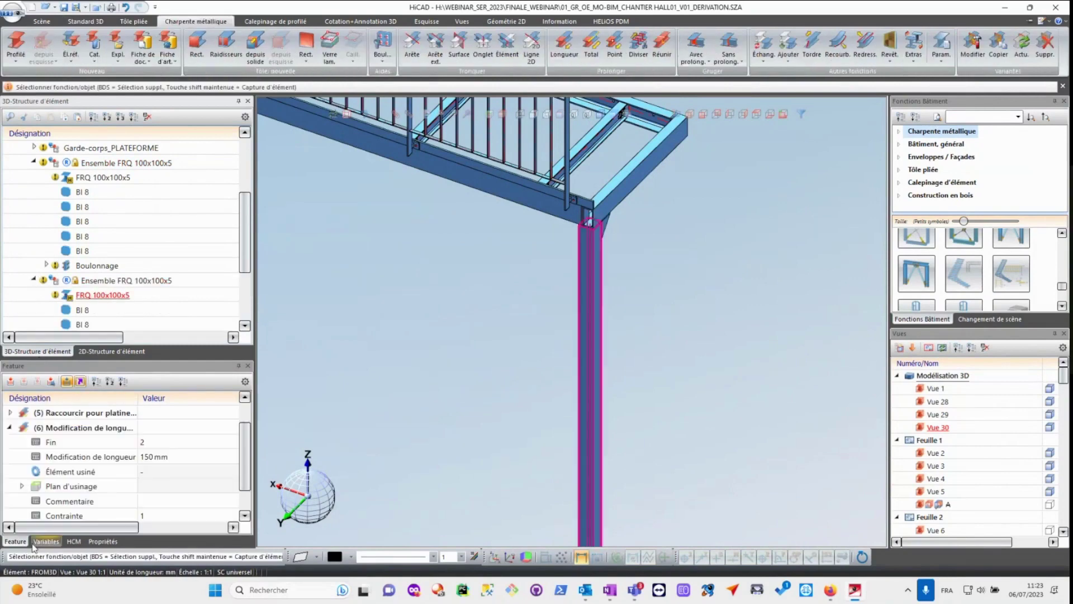
{"action": "double_click", "coordinate": [164, 456]}
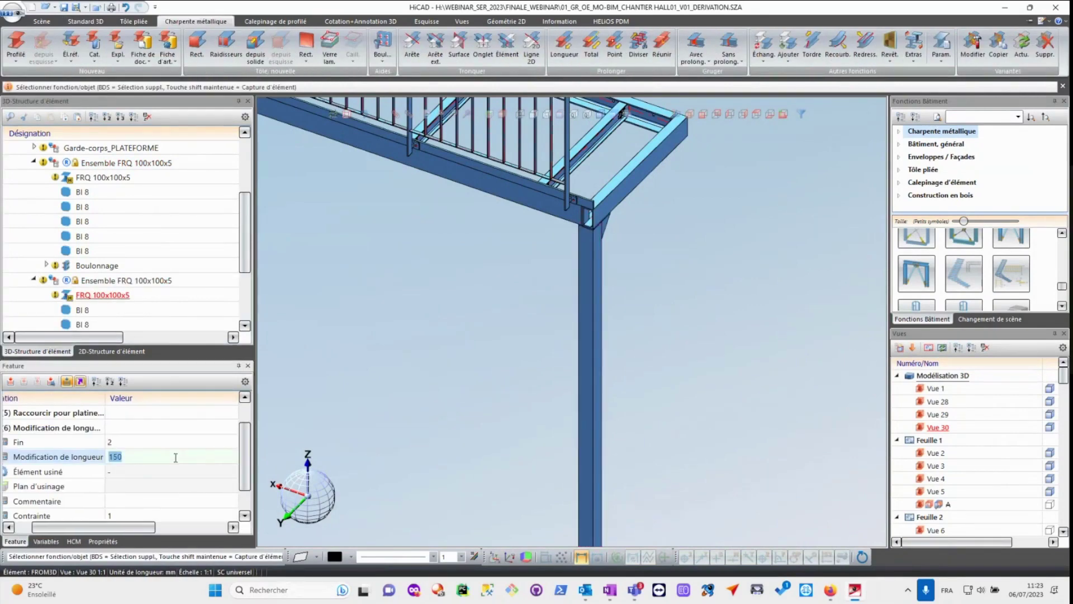
{"action": "type", "text": "50"}
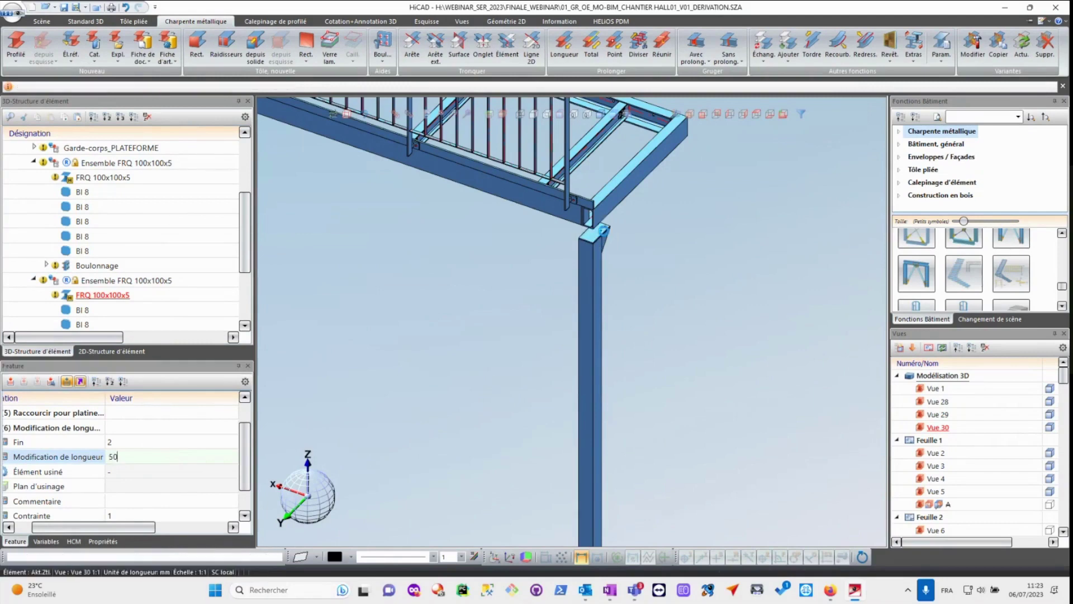
{"action": "key", "text": "Return"}
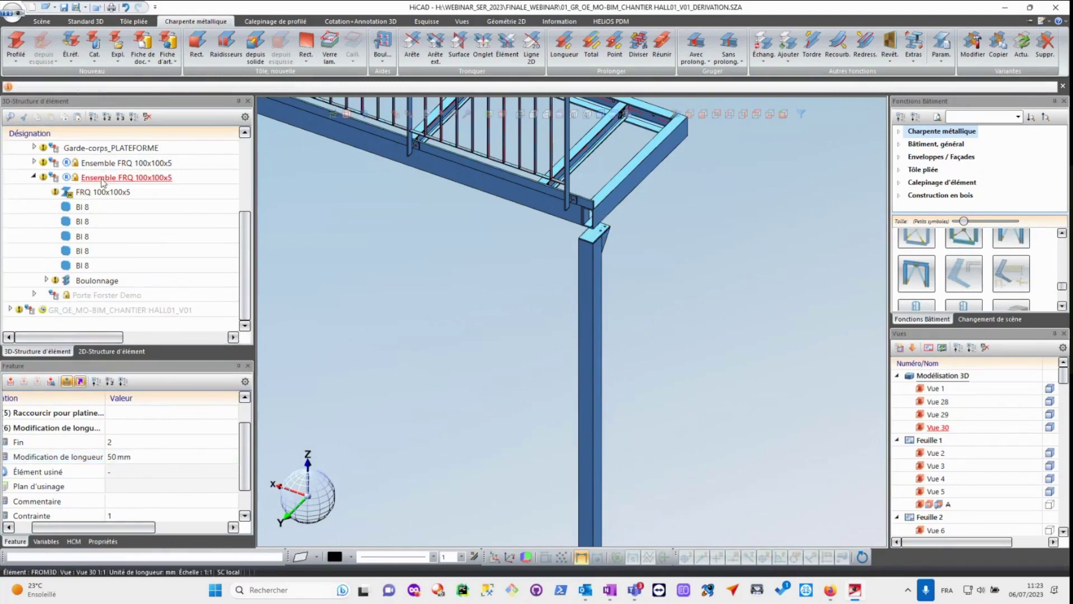
- Set up drawing derivation for the post assembly's profiles and plates in the existing scene, with one new sheet per view group
{"action": "left_click", "coordinate": [45, 23]}
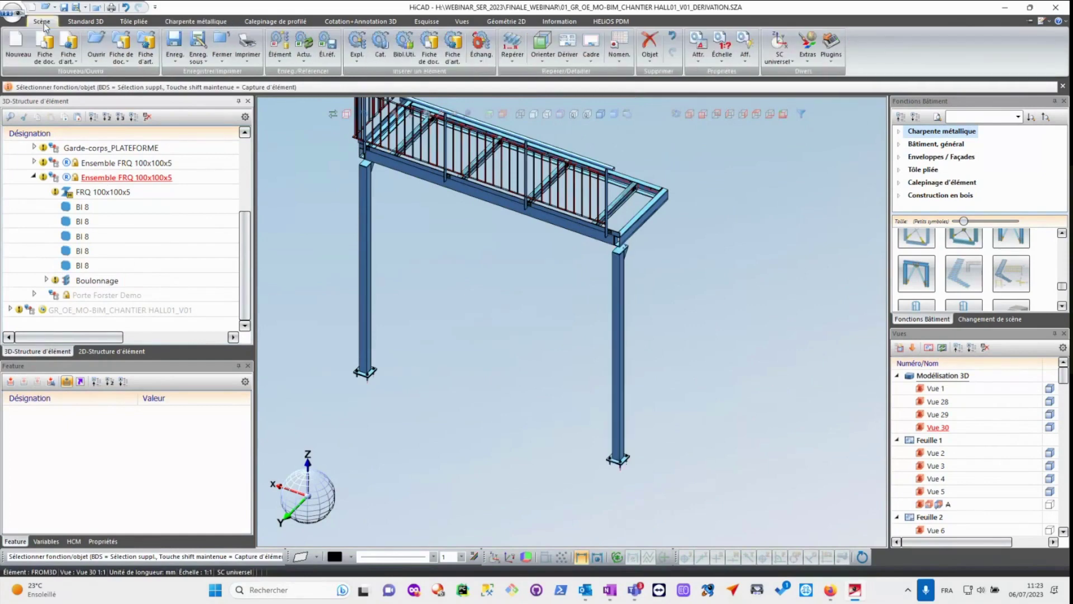
{"action": "left_click", "coordinate": [569, 58]}
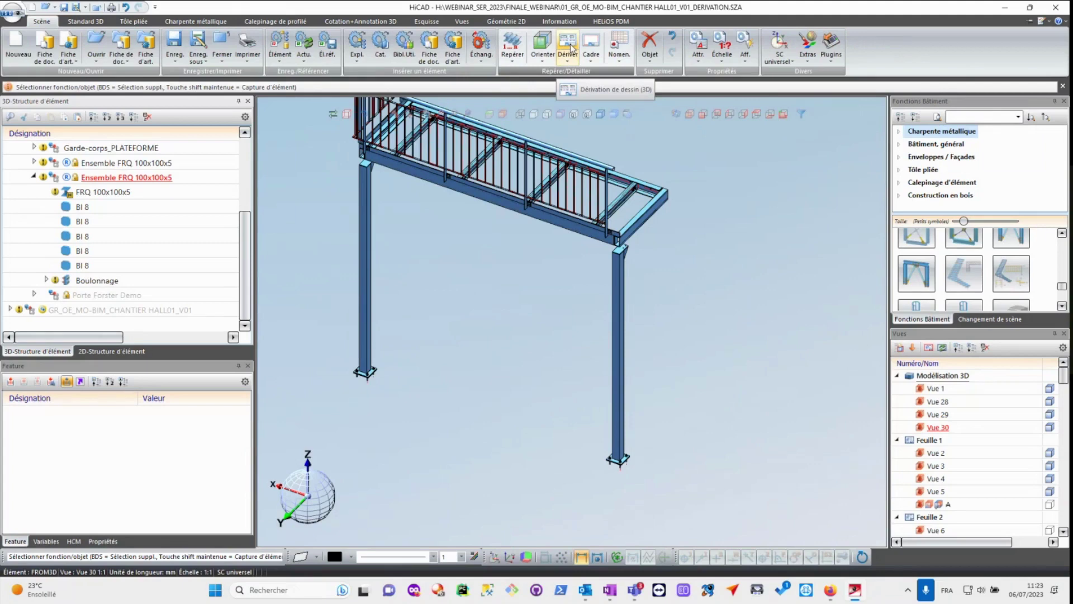
{"action": "left_click", "coordinate": [571, 49]}
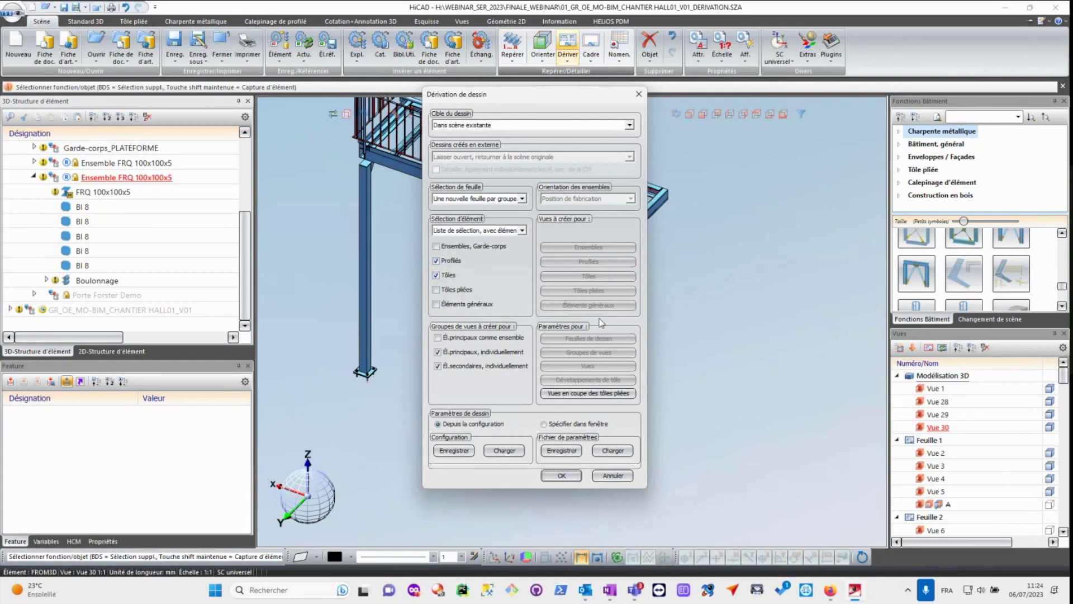
{"action": "left_click", "coordinate": [522, 199]}
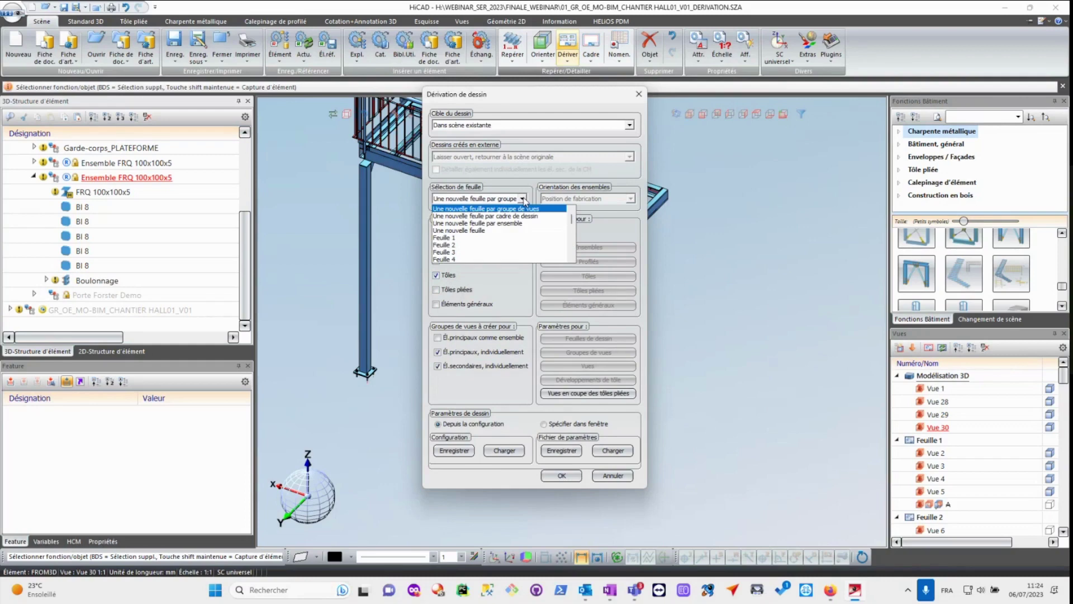
{"action": "left_click", "coordinate": [483, 209]}
{"action": "left_click", "coordinate": [561, 475]}
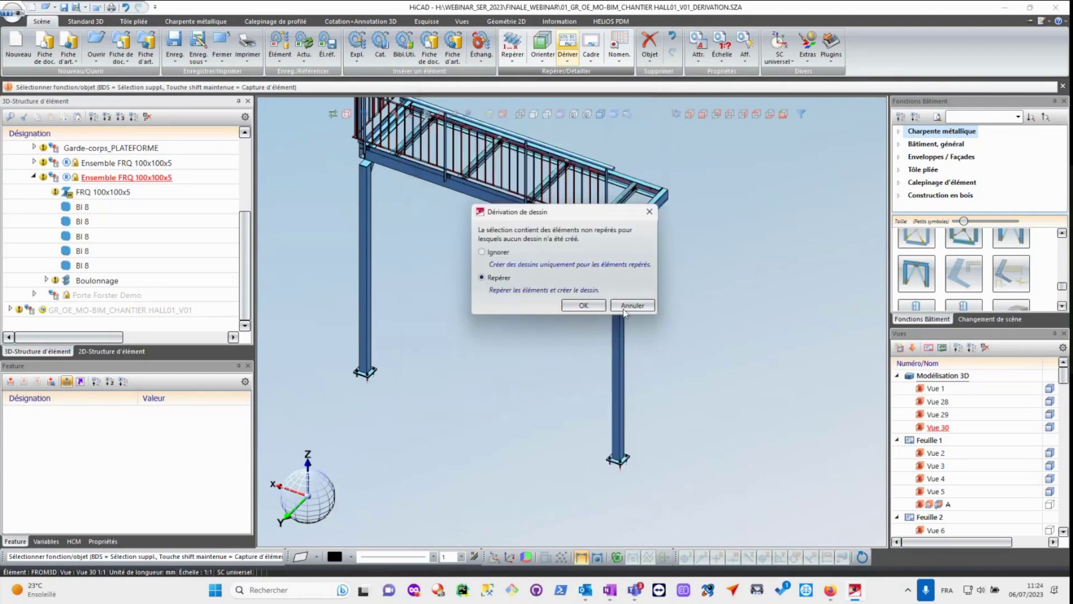
- Itemise the unnumbered elements to create their drawings and update the referenced post assembly with the first element
{"action": "left_click", "coordinate": [584, 306]}
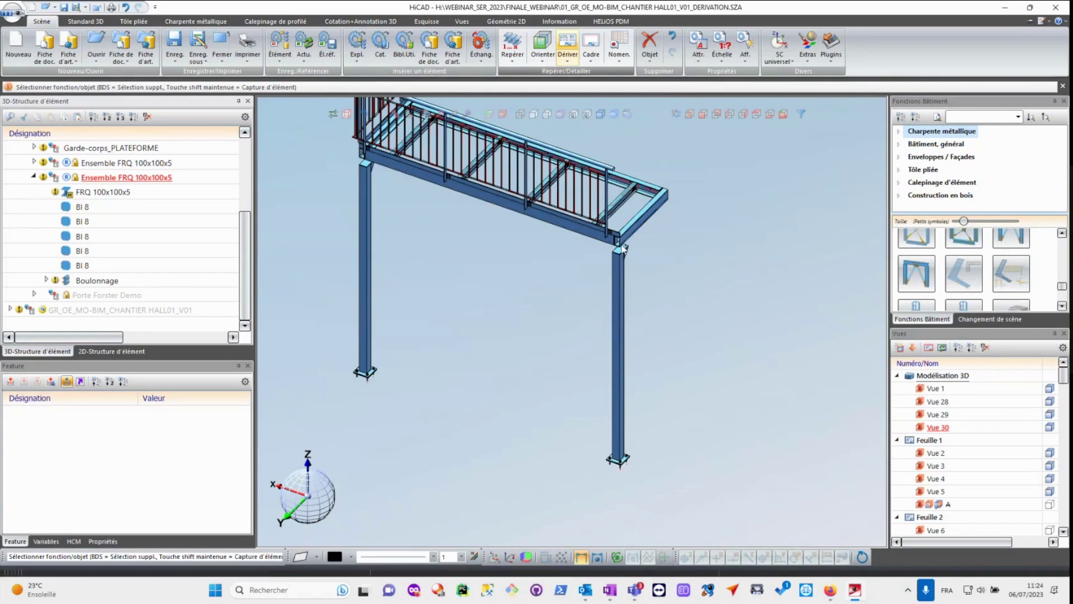
{"action": "left_click", "coordinate": [617, 263]}
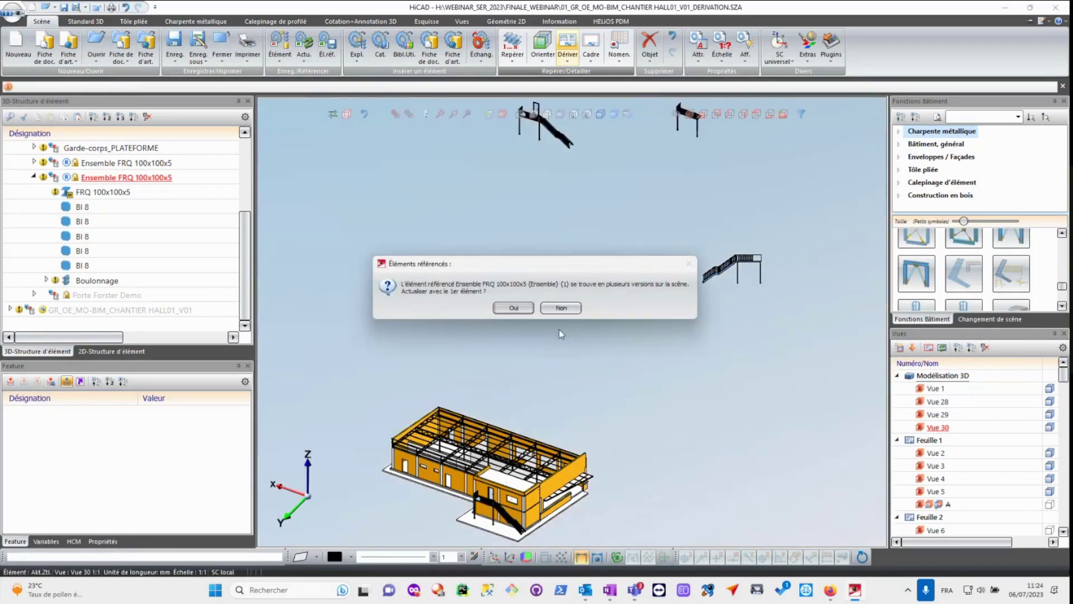
{"action": "left_click", "coordinate": [513, 308]}
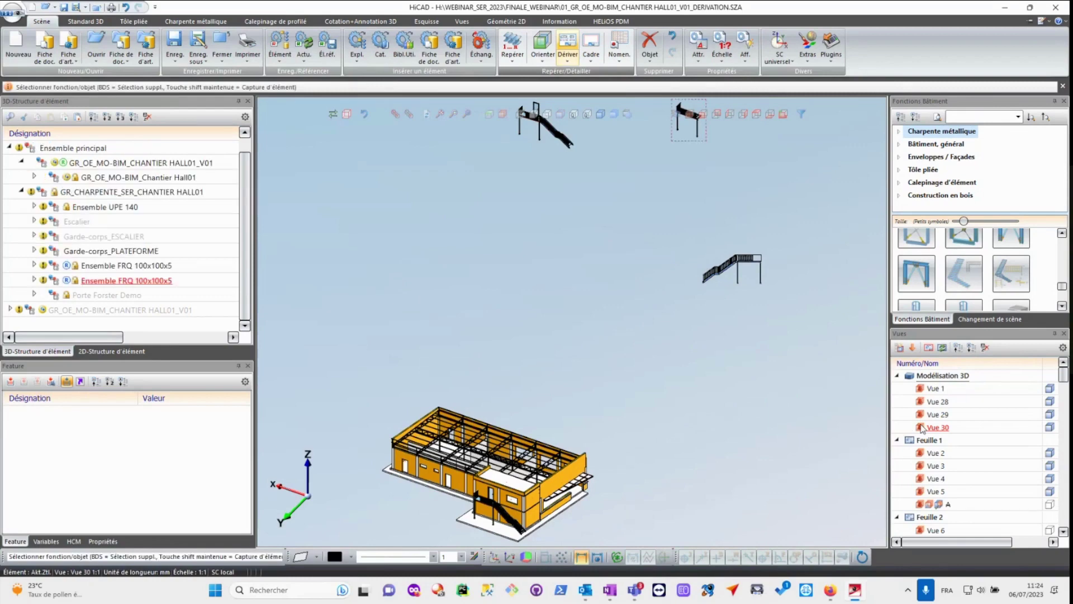
- Browse the derived sheets for plates 142 to 145 and examine the FRQ 100x100x5 profile drawing on Feuille 30
{"action": "scroll", "coordinate": [923, 428], "scroll_direction": "down", "scroll_amount": 3}
{"action": "scroll", "coordinate": [922, 428], "scroll_direction": "down", "scroll_amount": 10}
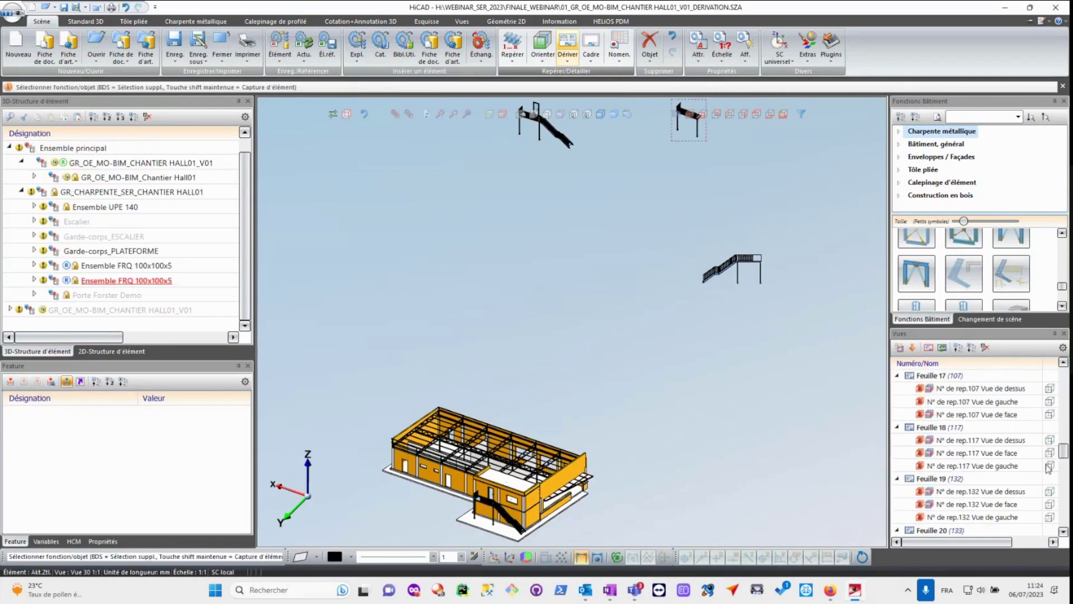
{"action": "left_click_drag", "start_coordinate": [1066, 454], "coordinate": [1065, 524]}
{"action": "double_click", "coordinate": [949, 526]}
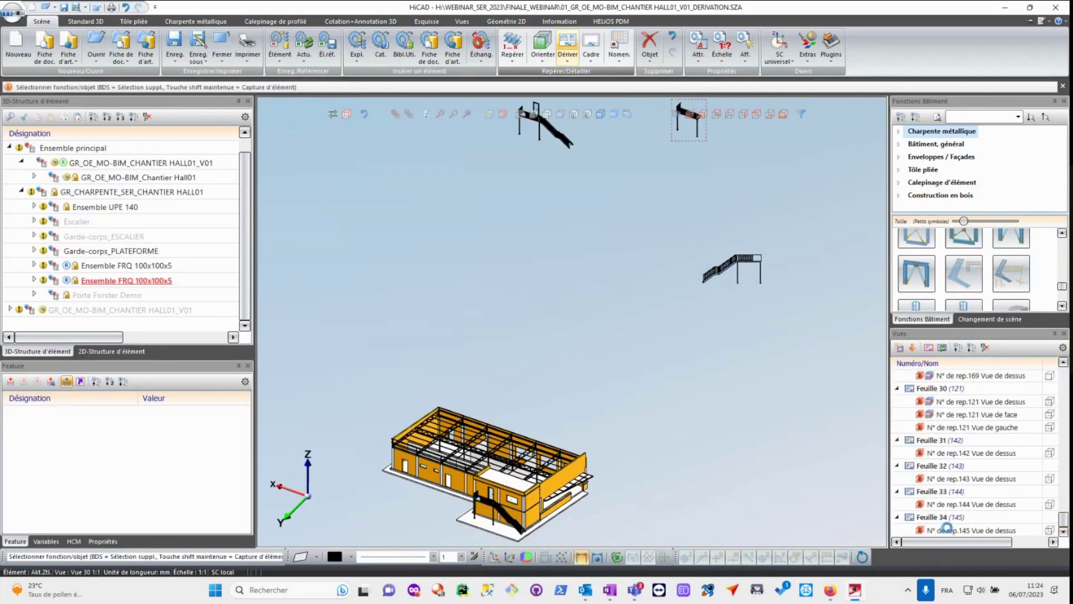
{"action": "double_click", "coordinate": [928, 504]}
{"action": "double_click", "coordinate": [944, 479]}
{"action": "double_click", "coordinate": [944, 454]}
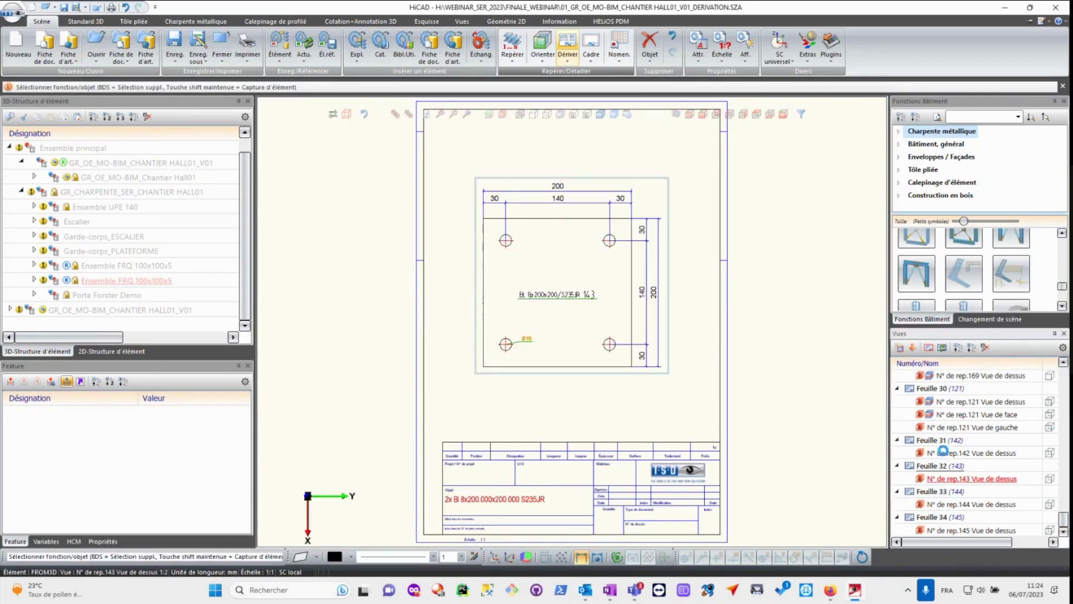
{"action": "double_click", "coordinate": [949, 415]}
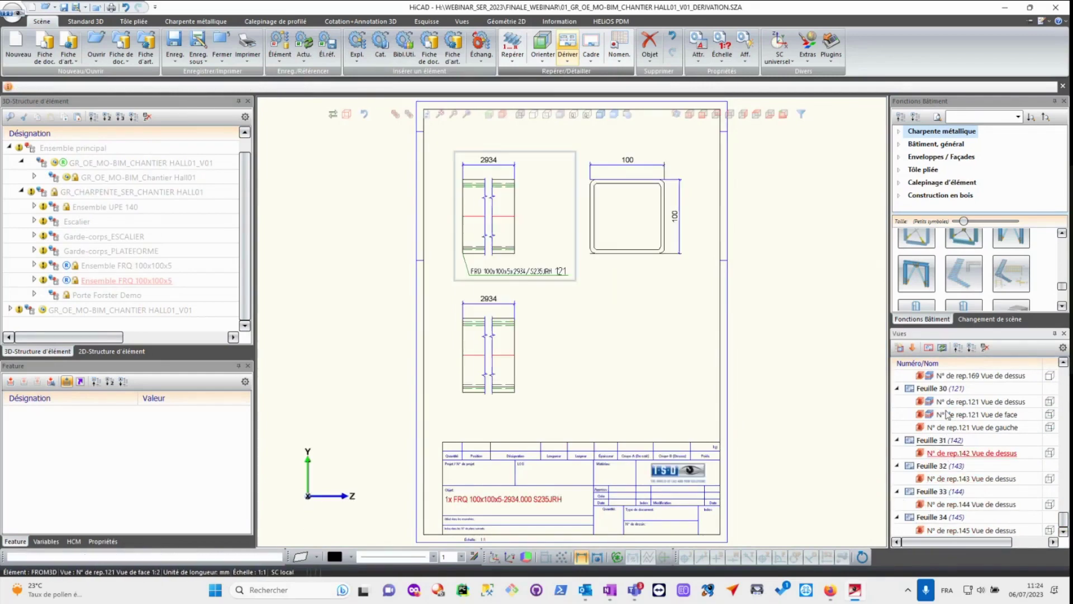
{"action": "left_click", "coordinate": [571, 412]}
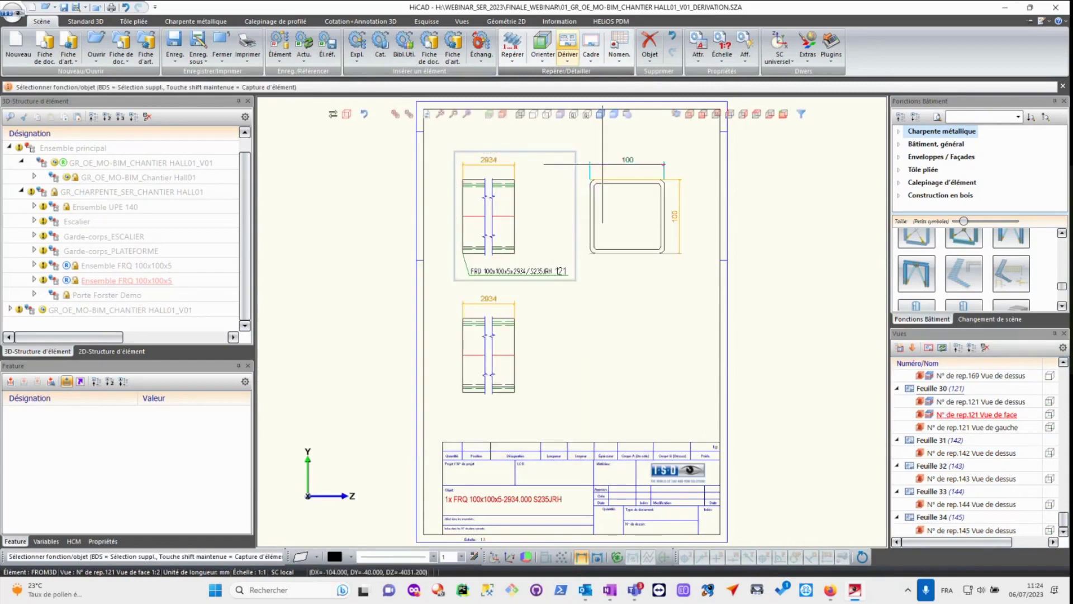
{"action": "scroll", "coordinate": [494, 153], "scroll_direction": "up", "scroll_amount": 4}
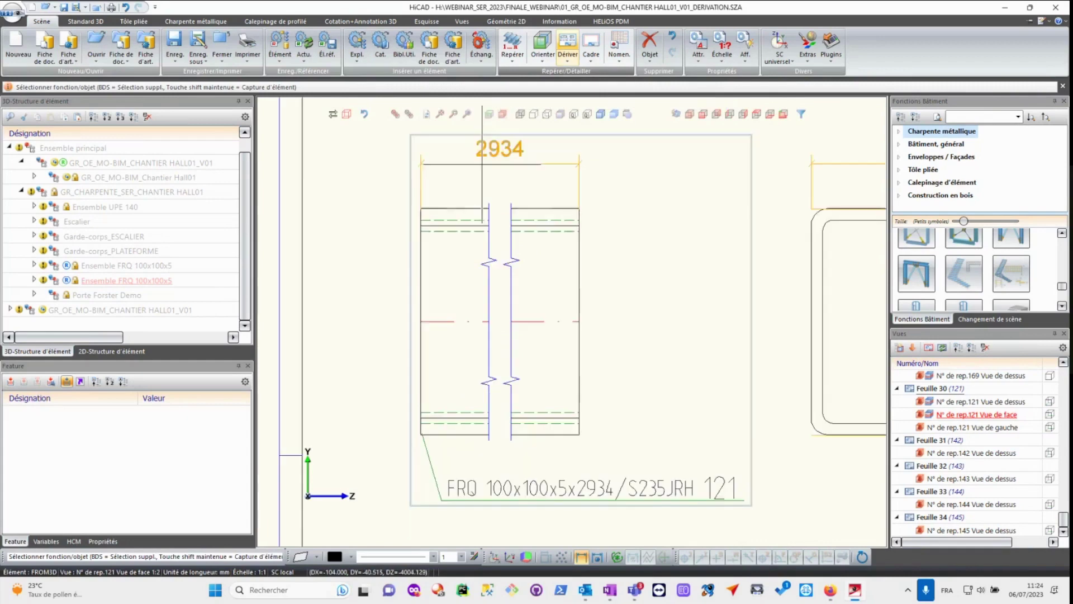
{"action": "scroll", "coordinate": [495, 152], "scroll_direction": "down", "scroll_amount": 4}
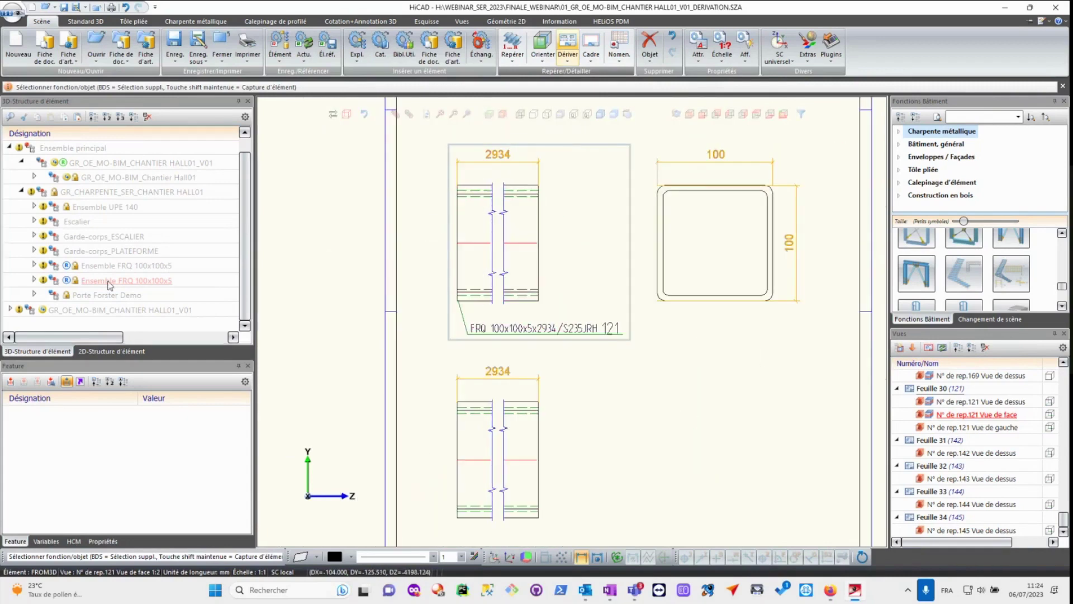
- Set the length modification of the FRQ 100x100x5 profile shown on Feuille 30 to 150 mm and check its drawing views
{"action": "left_click", "coordinate": [468, 226]}
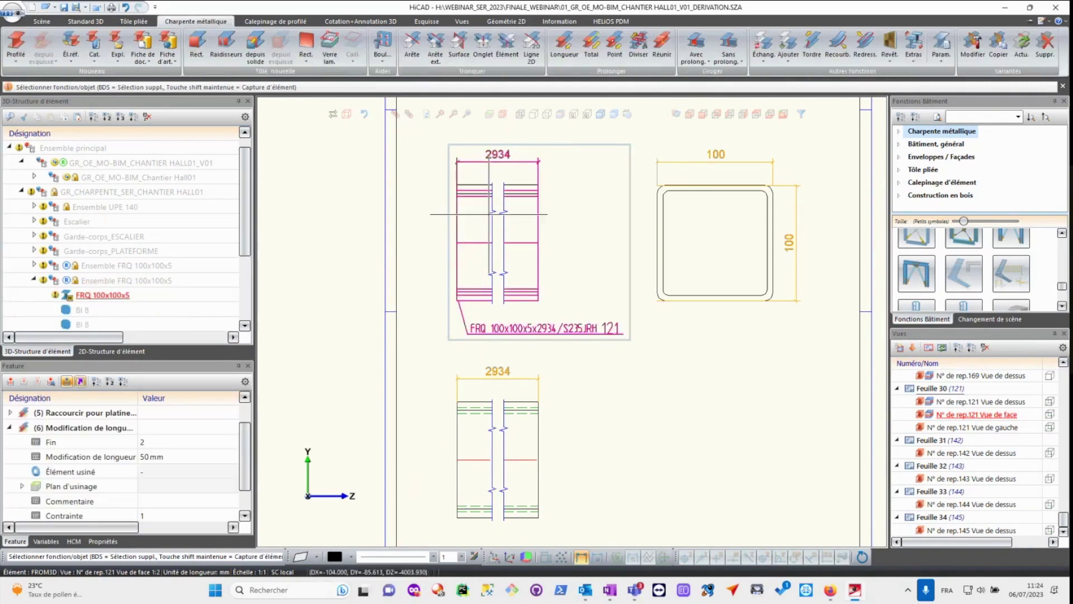
{"action": "left_click", "coordinate": [153, 458]}
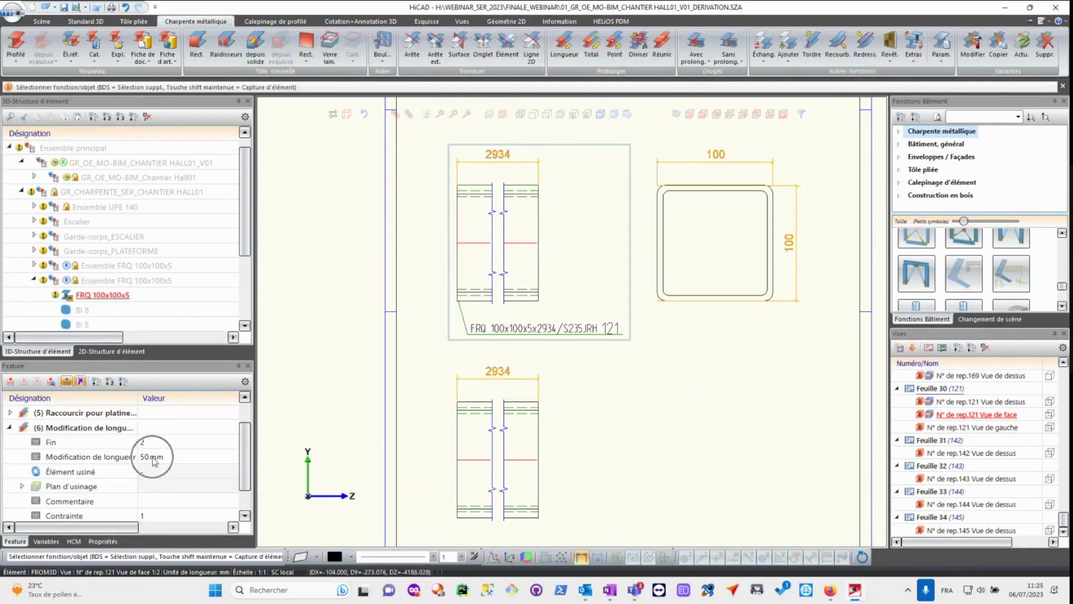
{"action": "type", "text": "150"}
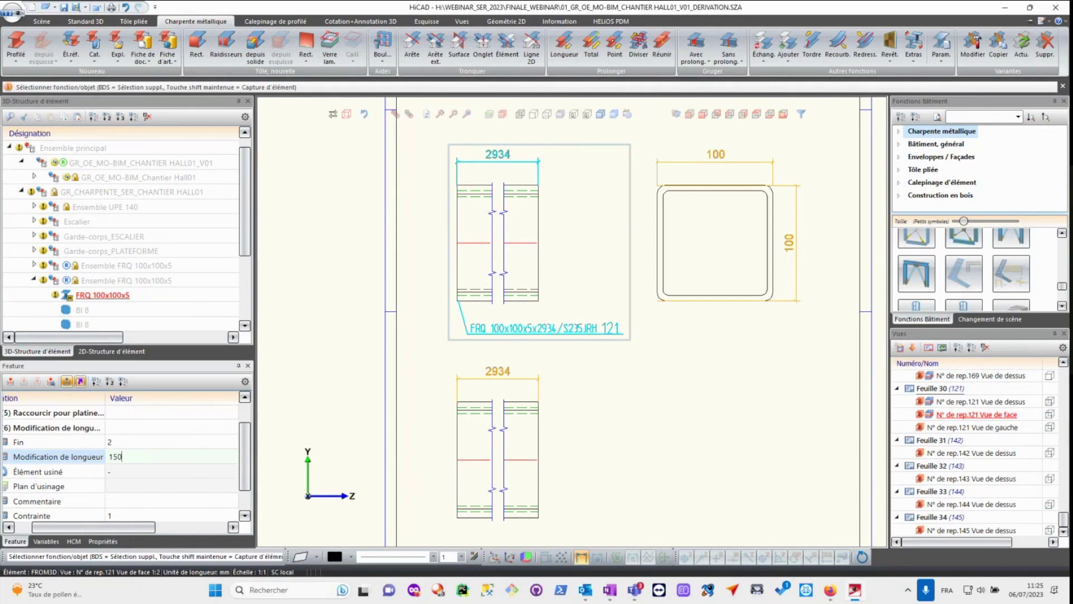
{"action": "key", "text": "Return"}
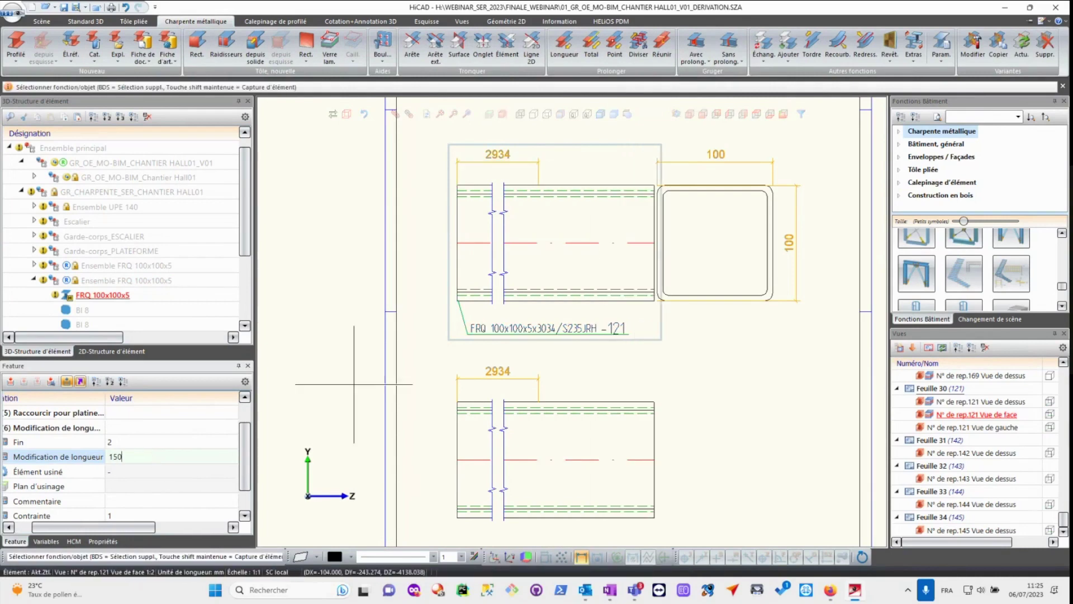
{"action": "scroll", "coordinate": [551, 220], "scroll_direction": "down", "scroll_amount": 1}
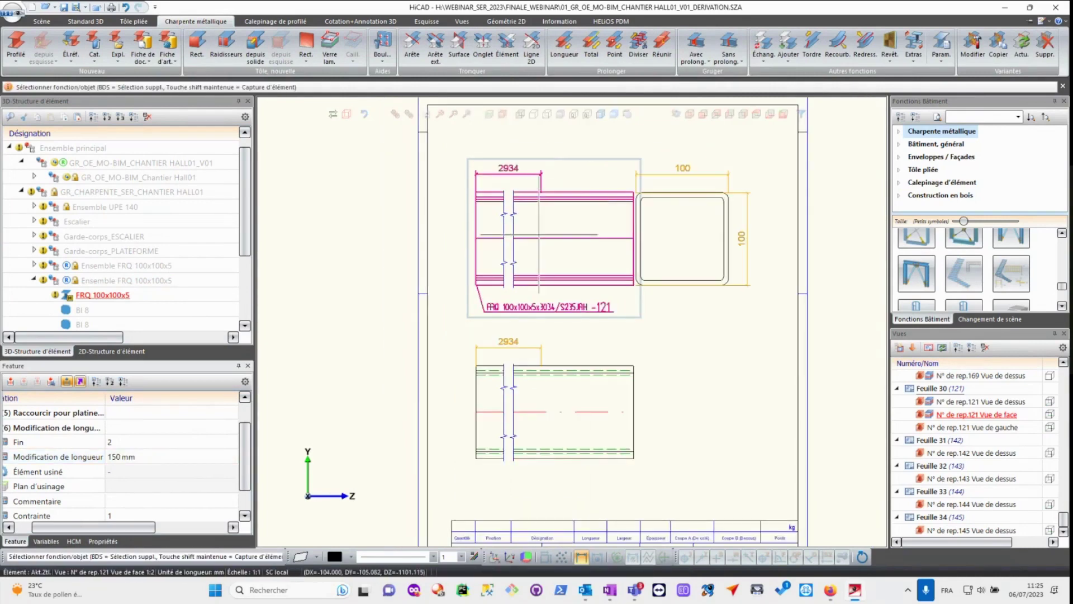
{"action": "scroll", "coordinate": [527, 225], "scroll_direction": "down", "scroll_amount": 1}
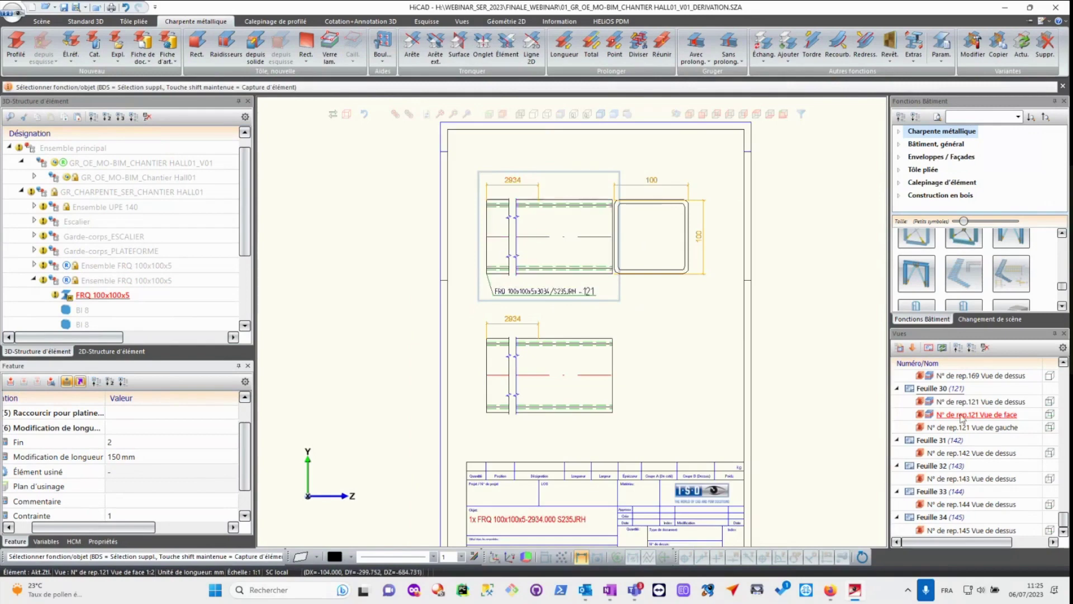
- Return to the 3D model by activating Vue 1 under Modélisation 3D
{"action": "scroll", "coordinate": [959, 412], "scroll_direction": "up", "scroll_amount": 3}
{"action": "scroll", "coordinate": [959, 412], "scroll_direction": "up", "scroll_amount": 2}
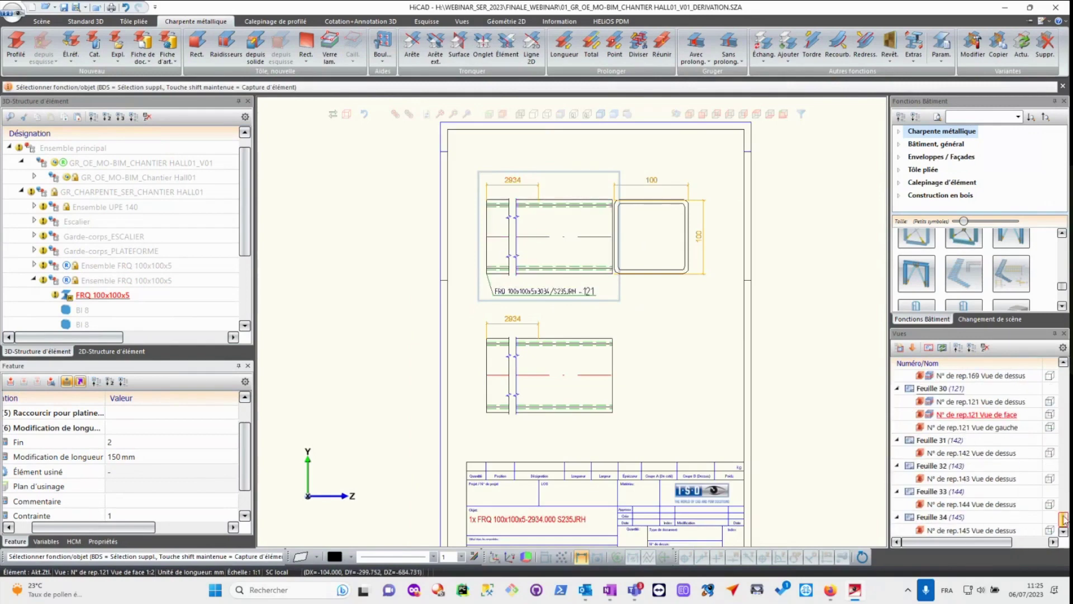
{"action": "left_click_drag", "start_coordinate": [1064, 491], "coordinate": [1066, 370]}
{"action": "double_click", "coordinate": [942, 389]}
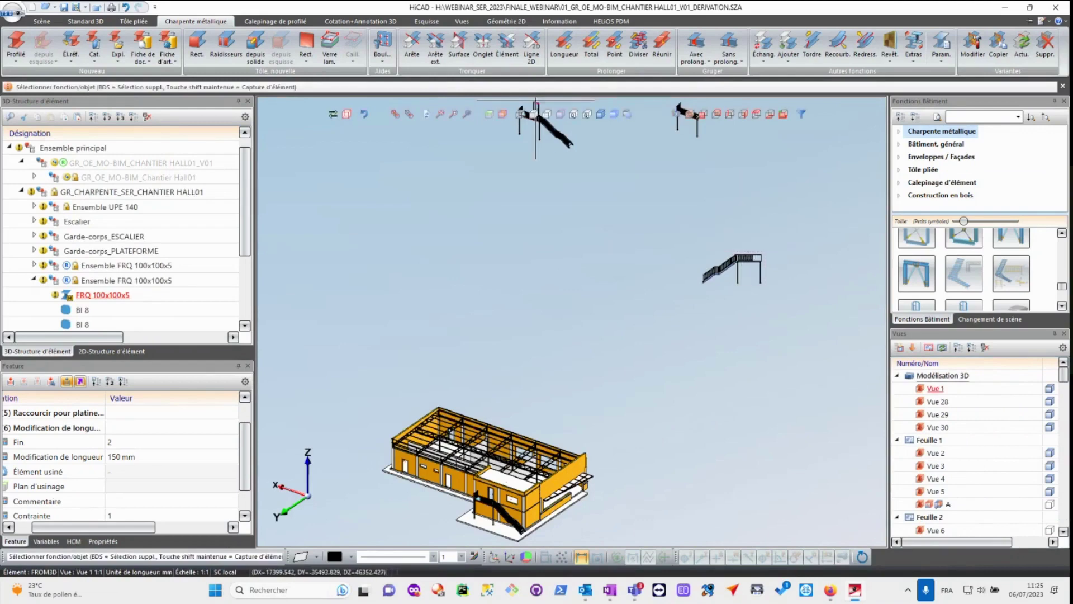
- Recalculate the features of the expanded Ensemble FRQ 100x100x5 post assembly in the 3D model
{"action": "scroll", "coordinate": [565, 218], "scroll_direction": "up", "scroll_amount": 5}
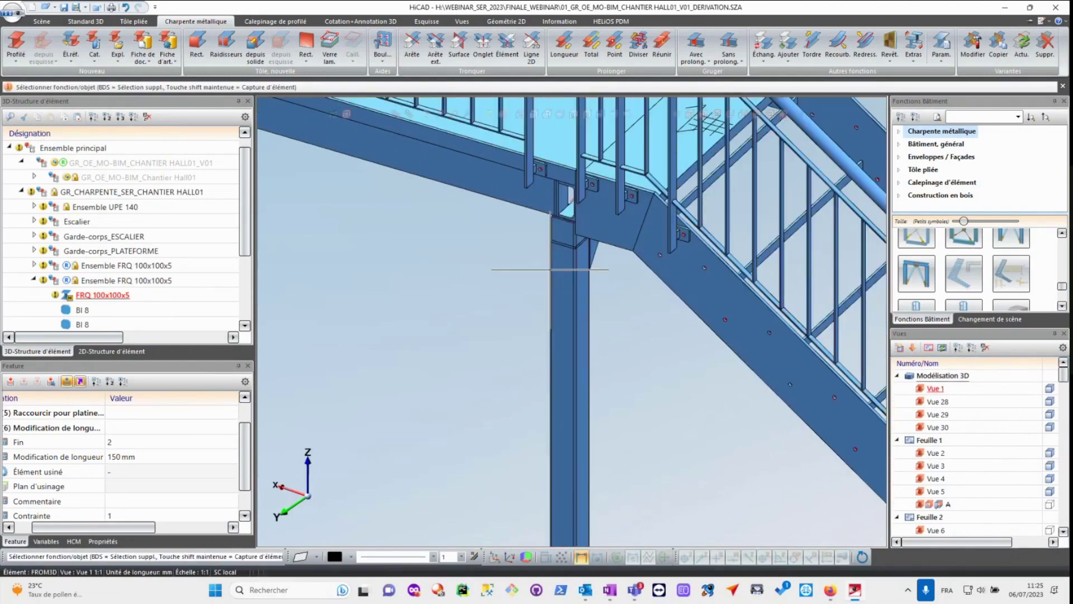
{"action": "left_click", "coordinate": [469, 348]}
{"action": "left_click", "coordinate": [86, 284]}
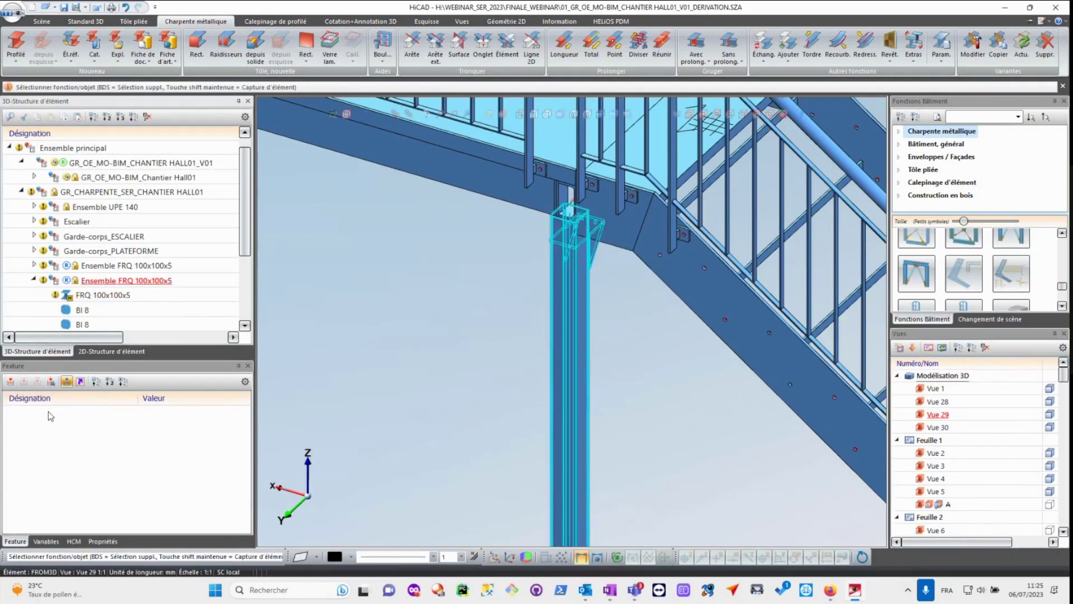
{"action": "left_click", "coordinate": [13, 383]}
{"action": "left_click", "coordinate": [597, 379]}
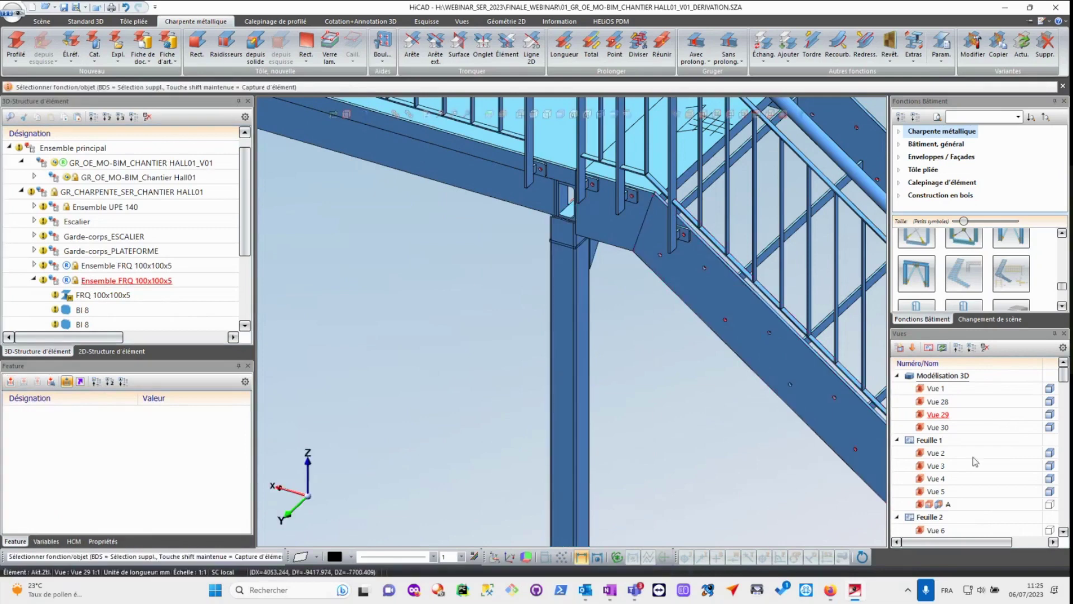
- Activate the left view (Vue de gauche) of part 121 on Feuille 30
{"action": "left_click_drag", "start_coordinate": [1064, 375], "coordinate": [1063, 527]}
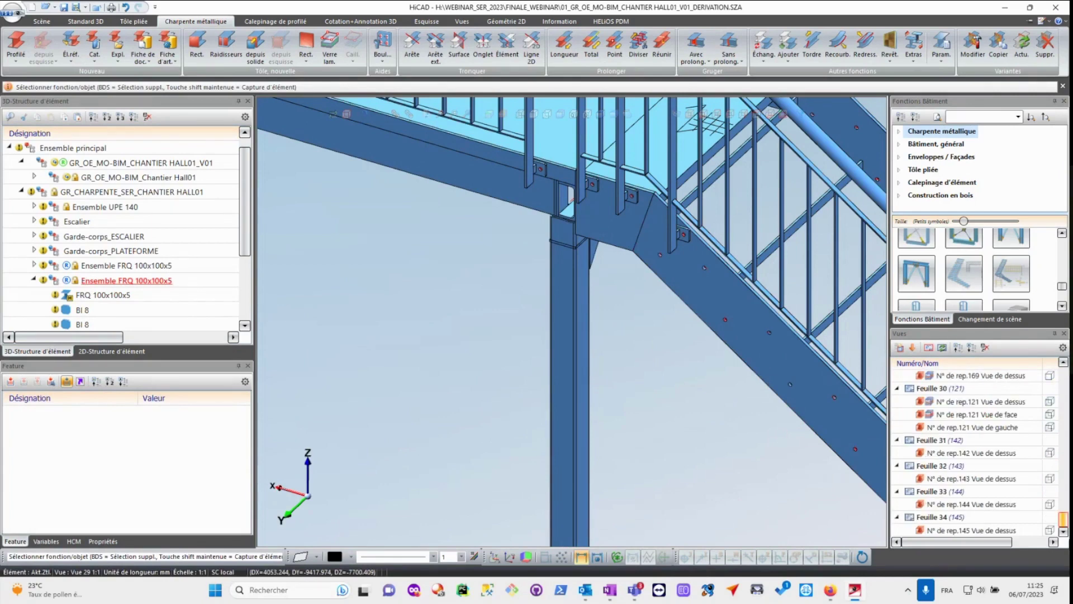
{"action": "double_click", "coordinate": [953, 454]}
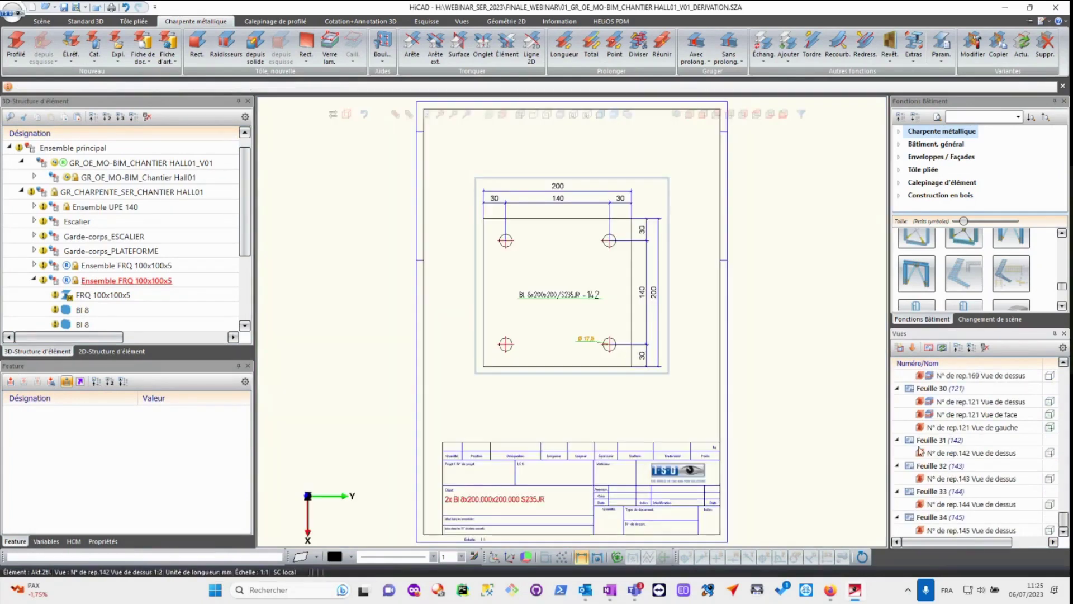
{"action": "double_click", "coordinate": [953, 427]}
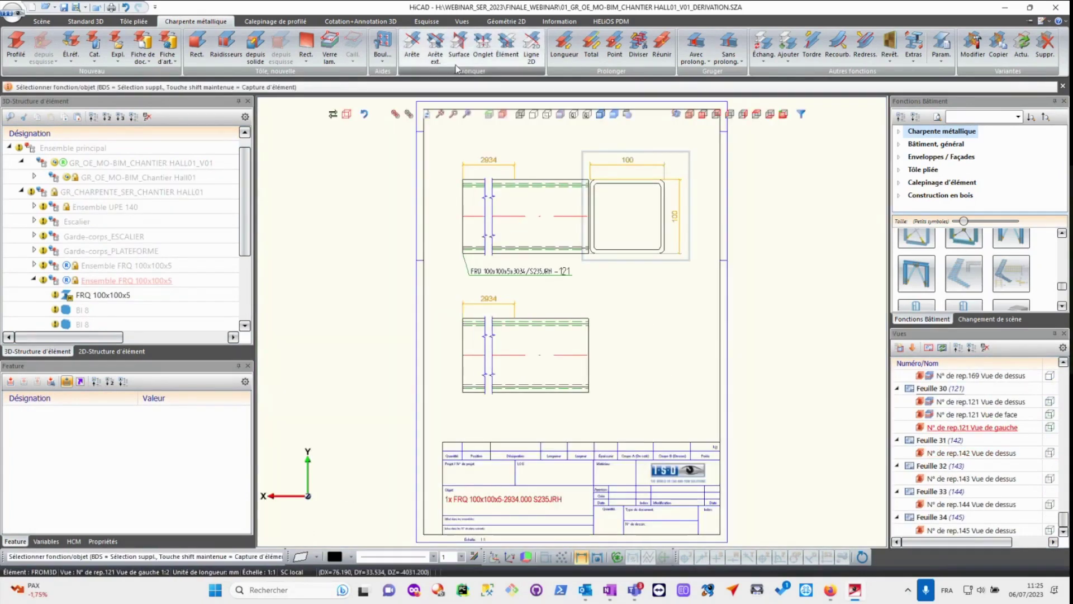
- Update the derived drawing of Feuille 30 for all elements and check the redrawn profile views
{"action": "left_click", "coordinate": [40, 21]}
{"action": "left_click", "coordinate": [567, 47]}
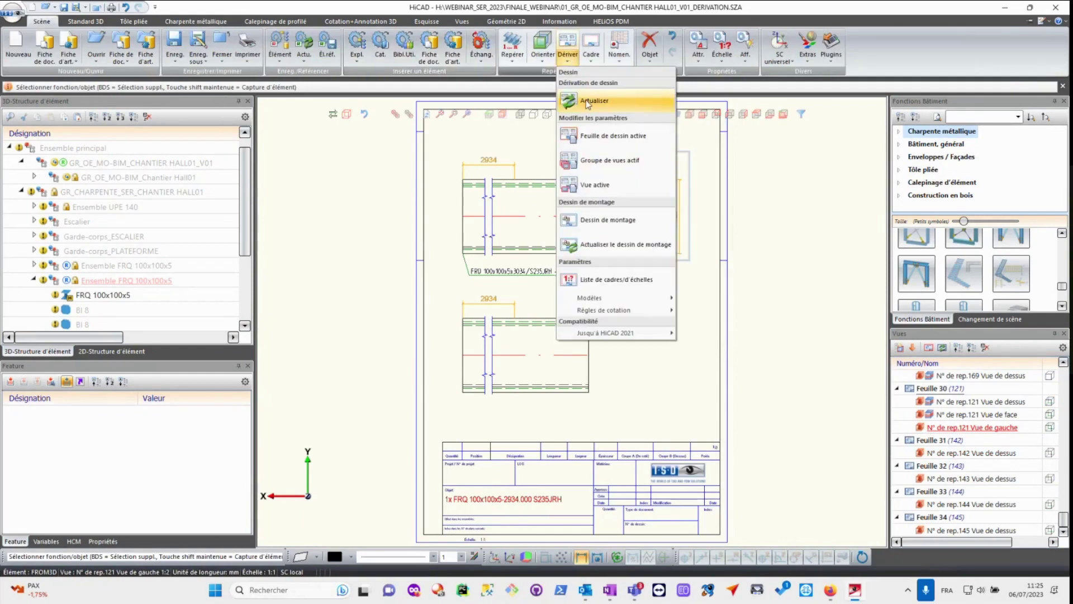
{"action": "left_click", "coordinate": [588, 102]}
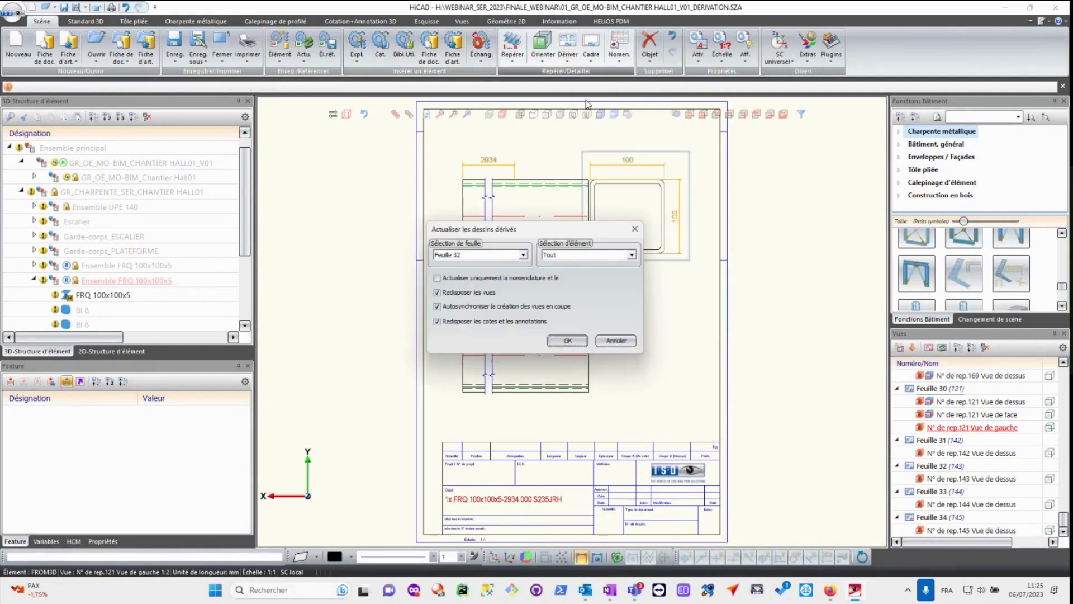
{"action": "left_click", "coordinate": [523, 255]}
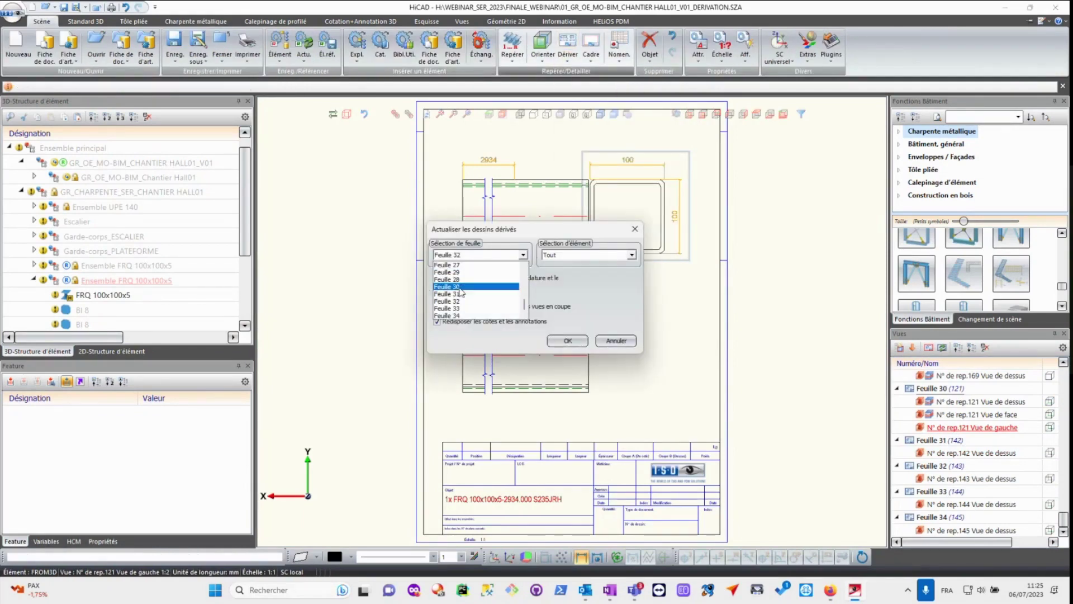
{"action": "left_click", "coordinate": [458, 295]}
{"action": "left_click", "coordinate": [567, 341]}
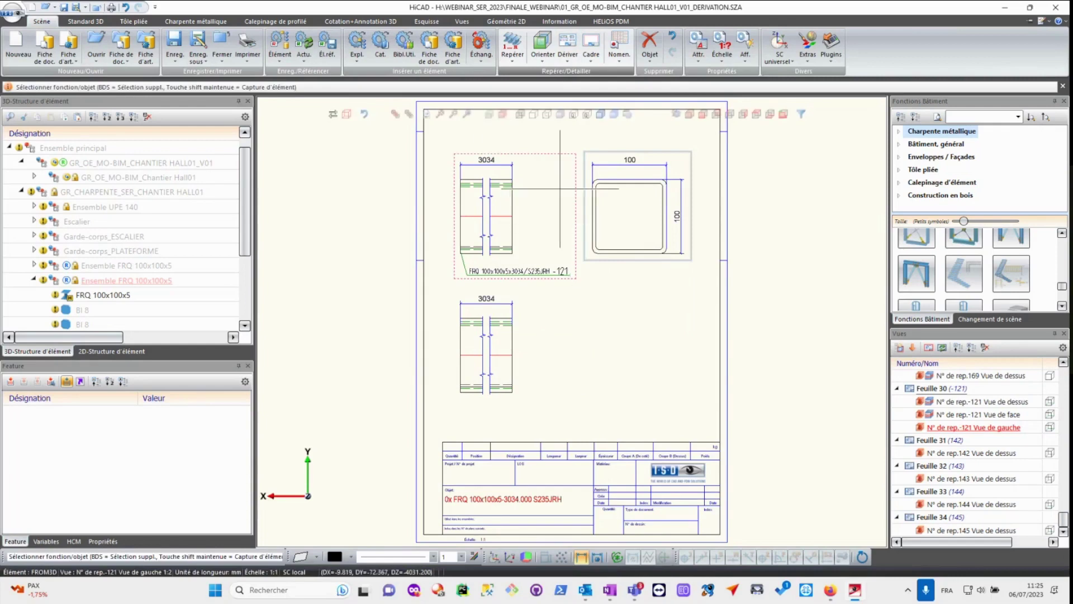
{"action": "scroll", "coordinate": [473, 158], "scroll_direction": "up", "scroll_amount": 3}
{"action": "scroll", "coordinate": [493, 166], "scroll_direction": "down", "scroll_amount": 1}
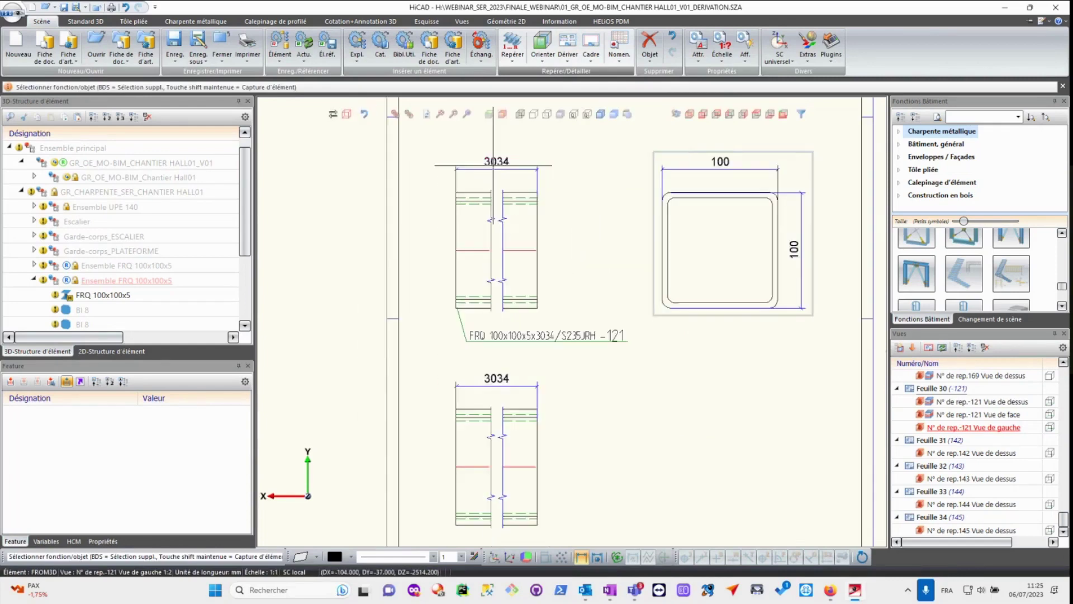
{"action": "scroll", "coordinate": [493, 165], "scroll_direction": "down", "scroll_amount": 2}
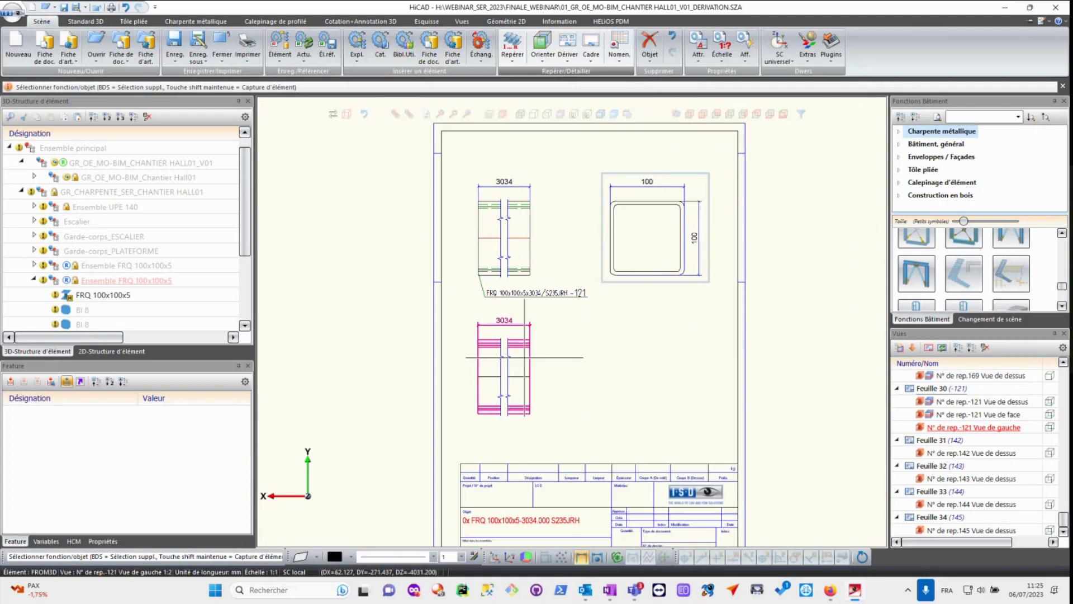
- Drill an 8 mm hole in the FRQ 100x100x5 profile from its lower drawing view, 30 mm from the end on the centreline
{"action": "left_click", "coordinate": [475, 354]}
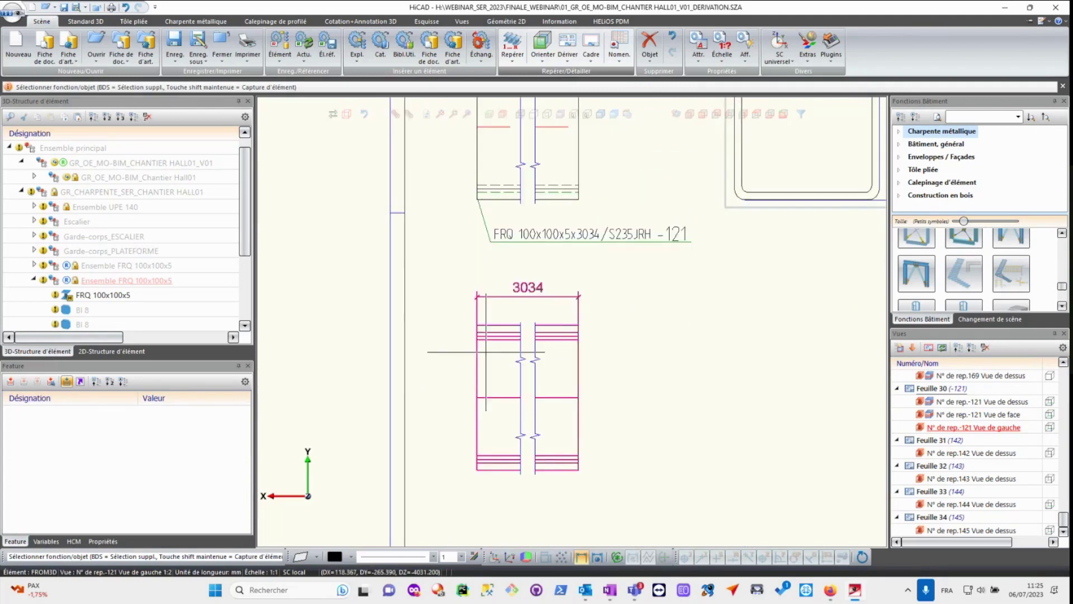
{"action": "scroll", "coordinate": [500, 358], "scroll_direction": "down", "scroll_amount": 2}
{"action": "left_click", "coordinate": [501, 362]}
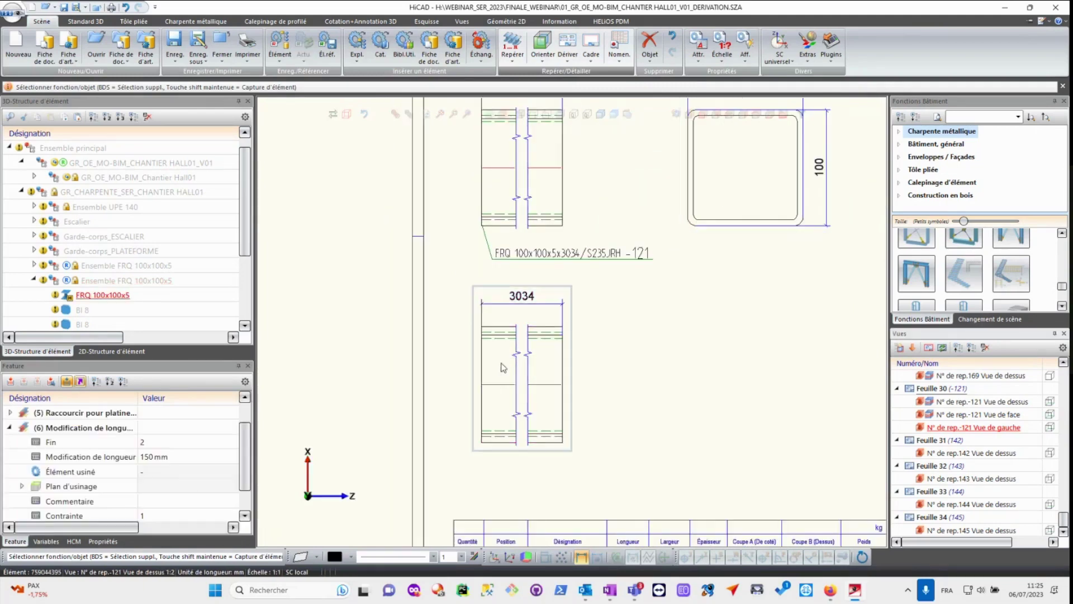
{"action": "right_click", "coordinate": [503, 368]}
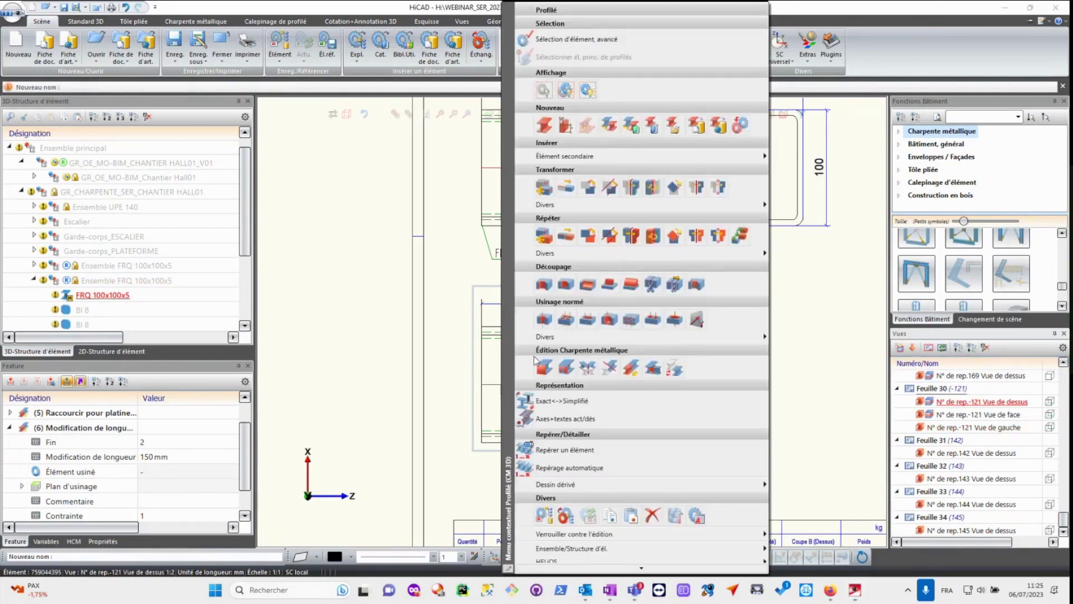
{"action": "left_click", "coordinate": [564, 317]}
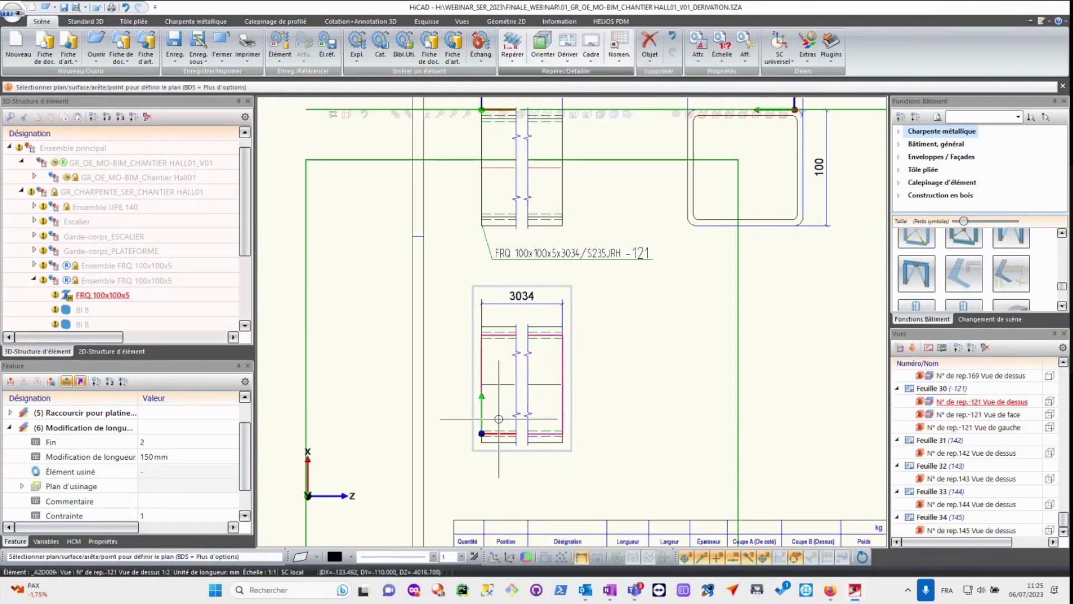
{"action": "left_click", "coordinate": [498, 385]}
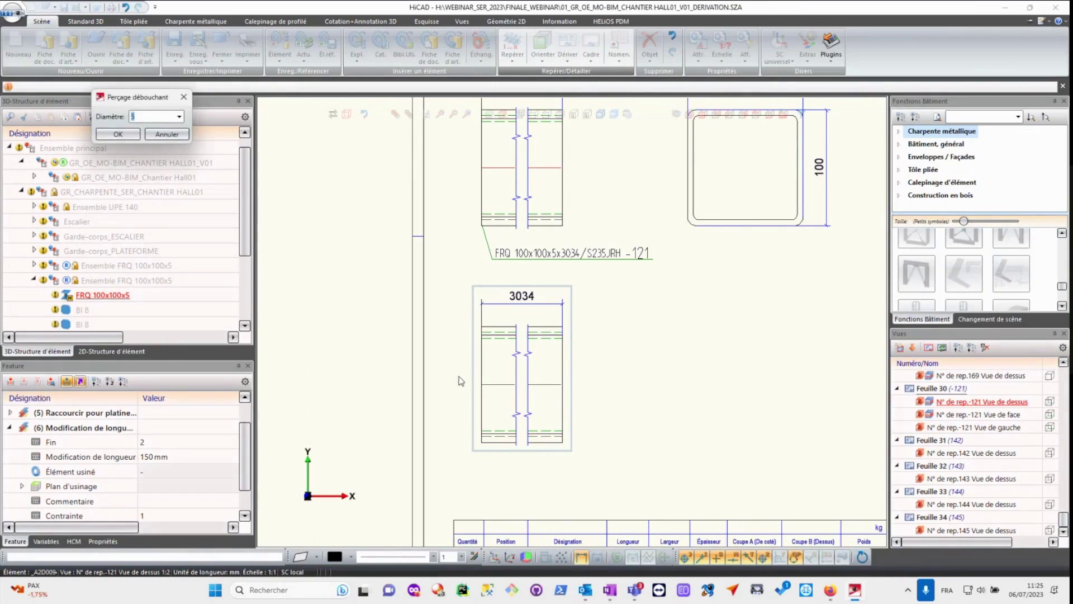
{"action": "left_click", "coordinate": [138, 133]}
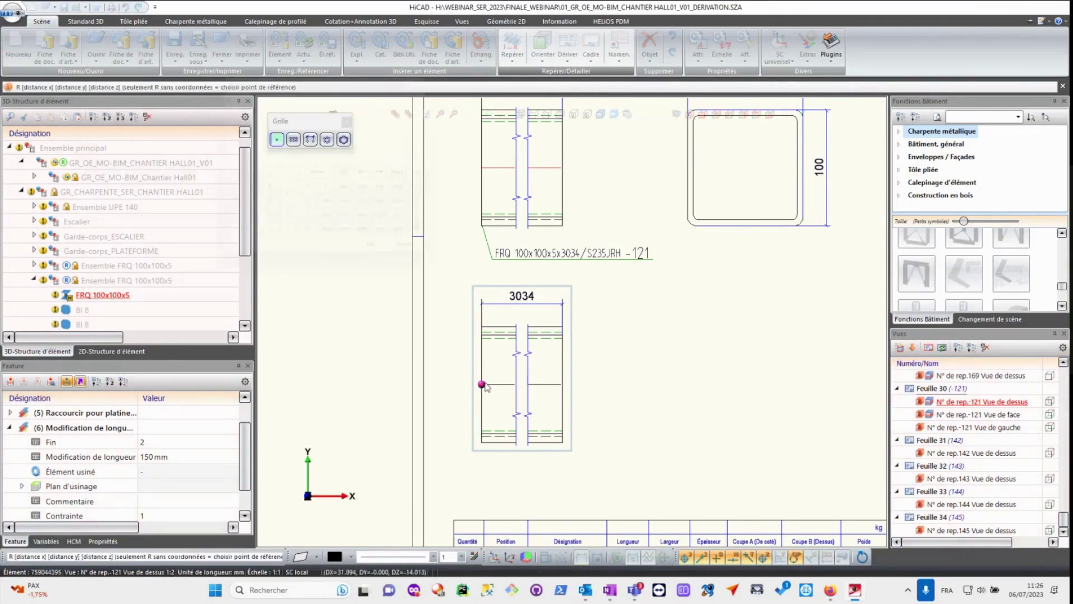
{"action": "key", "text": "r"}
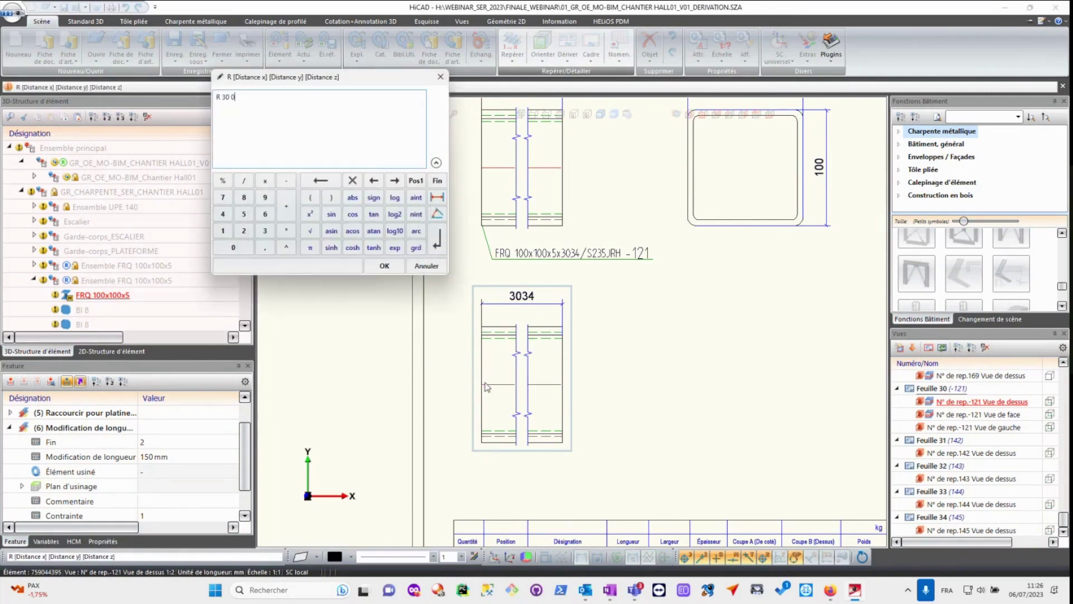
{"action": "key", "text": "Return"}
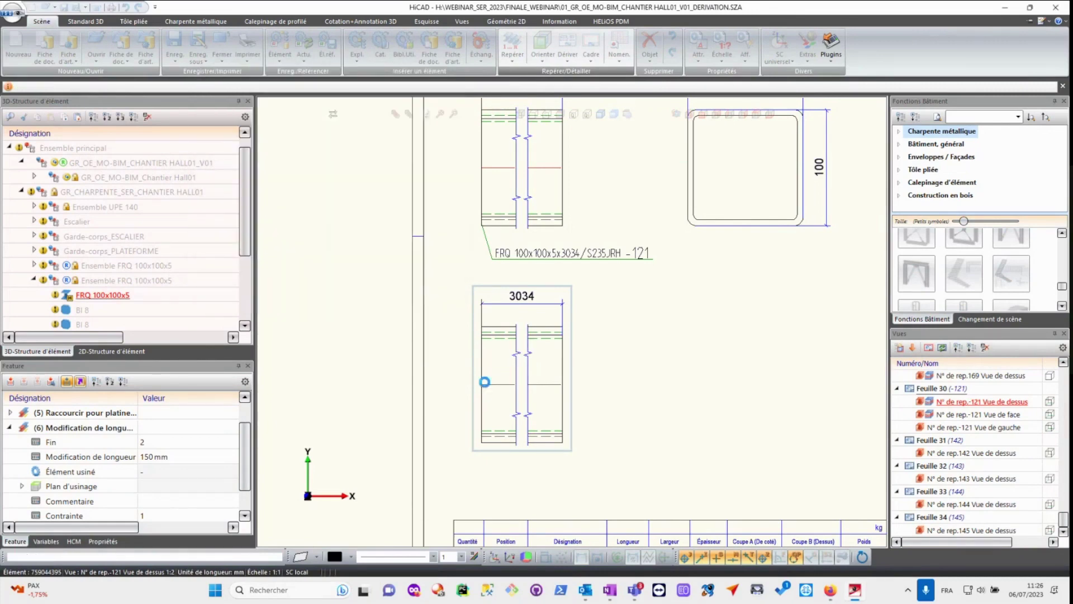
{"action": "left_click", "coordinate": [500, 372]}
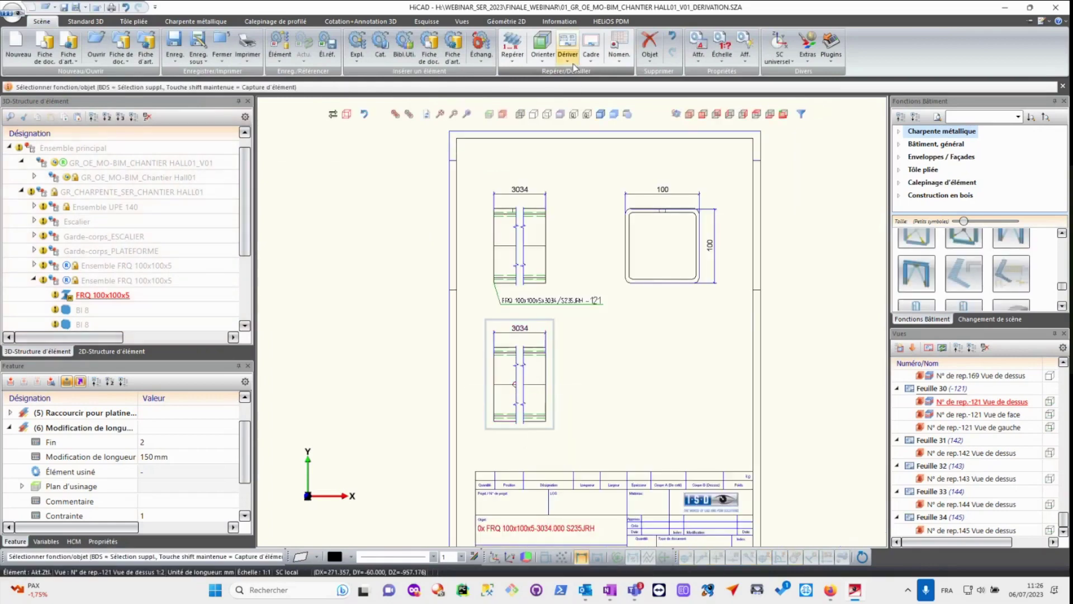
- Update Feuille 30 again with all elements and check the hole dimensions in the profile drawing
{"action": "left_click", "coordinate": [568, 42]}
{"action": "left_click", "coordinate": [583, 101]}
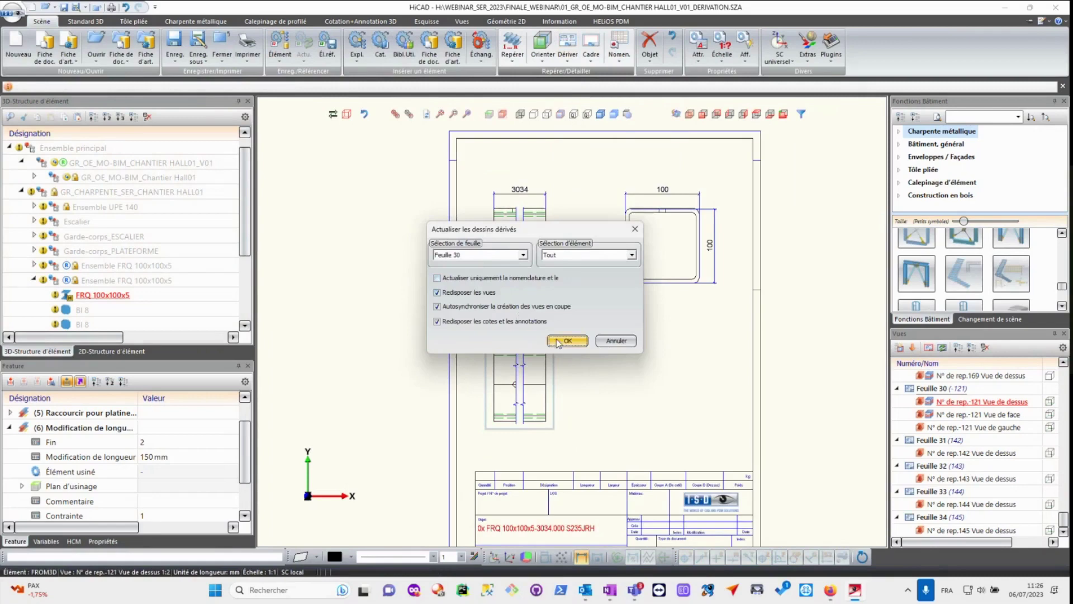
{"action": "left_click", "coordinate": [565, 341]}
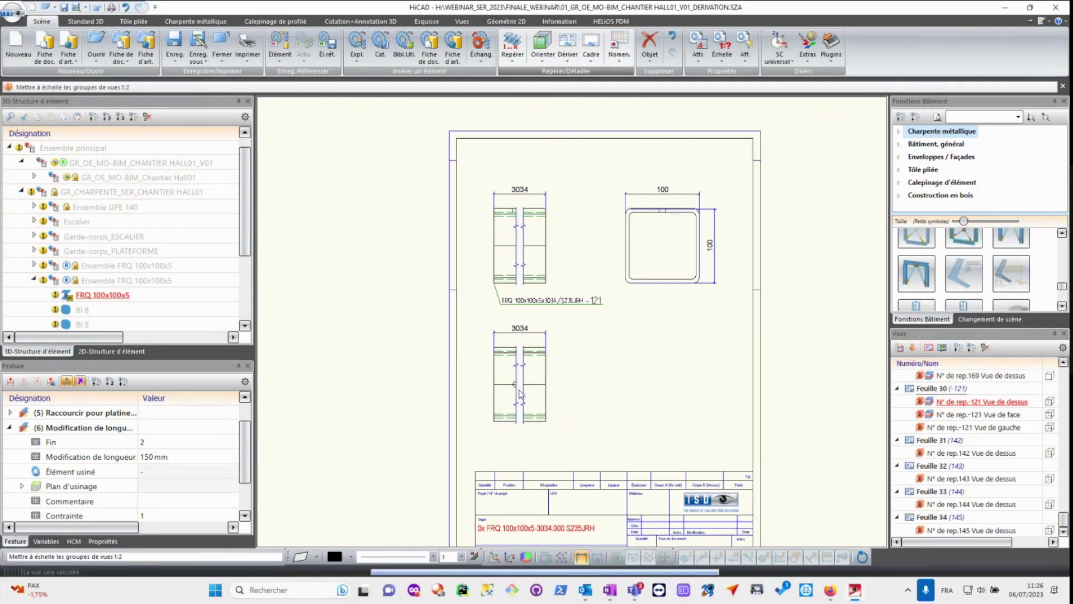
{"action": "scroll", "coordinate": [515, 336], "scroll_direction": "up", "scroll_amount": 3}
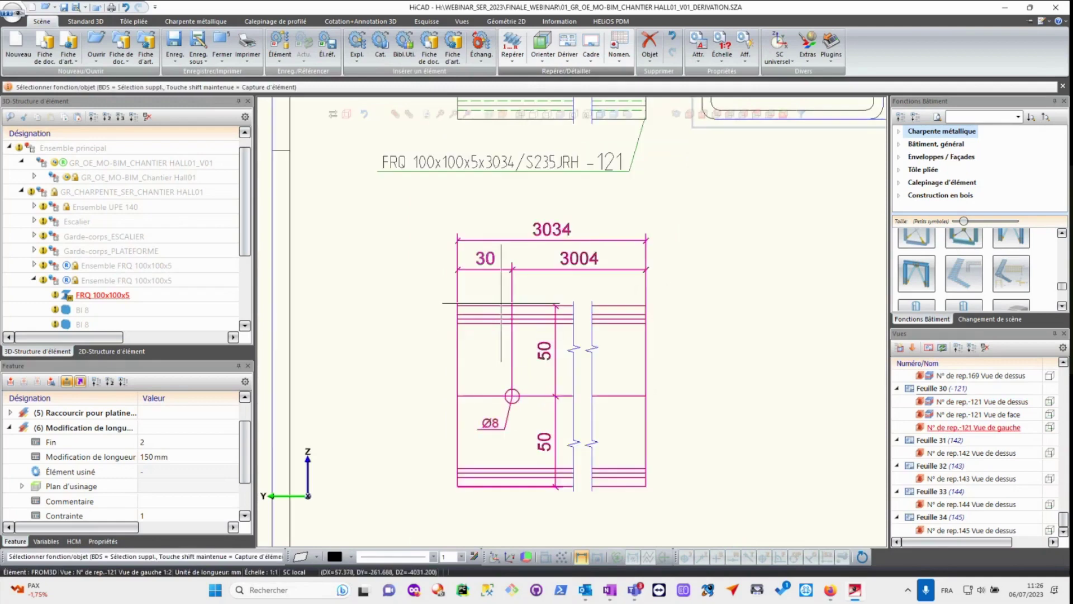
{"action": "scroll", "coordinate": [384, 360], "scroll_direction": "down", "scroll_amount": 3}
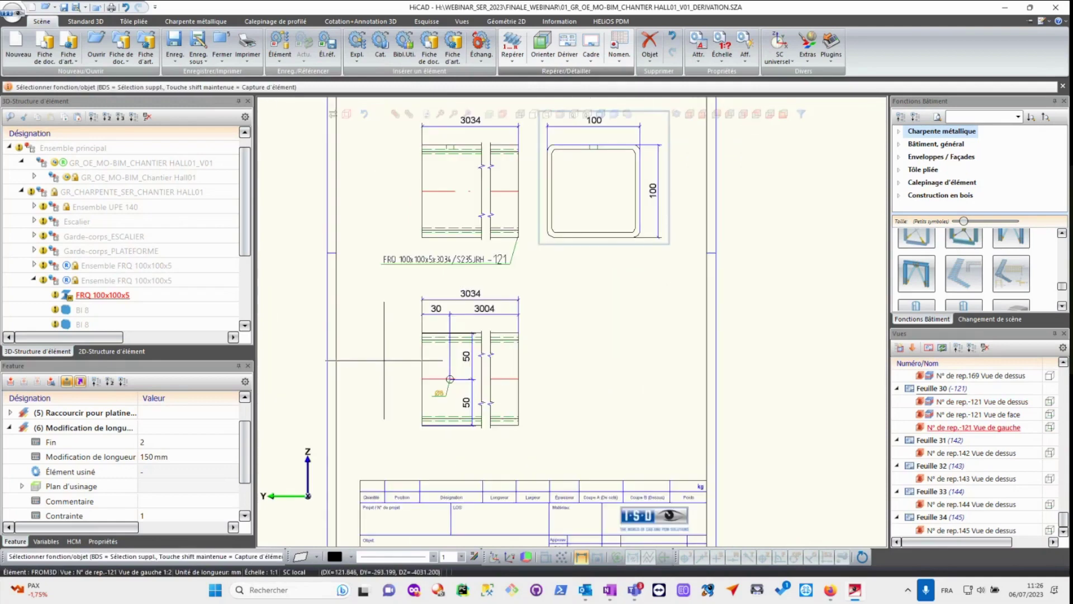
{"action": "scroll", "coordinate": [385, 360], "scroll_direction": "down", "scroll_amount": 2}
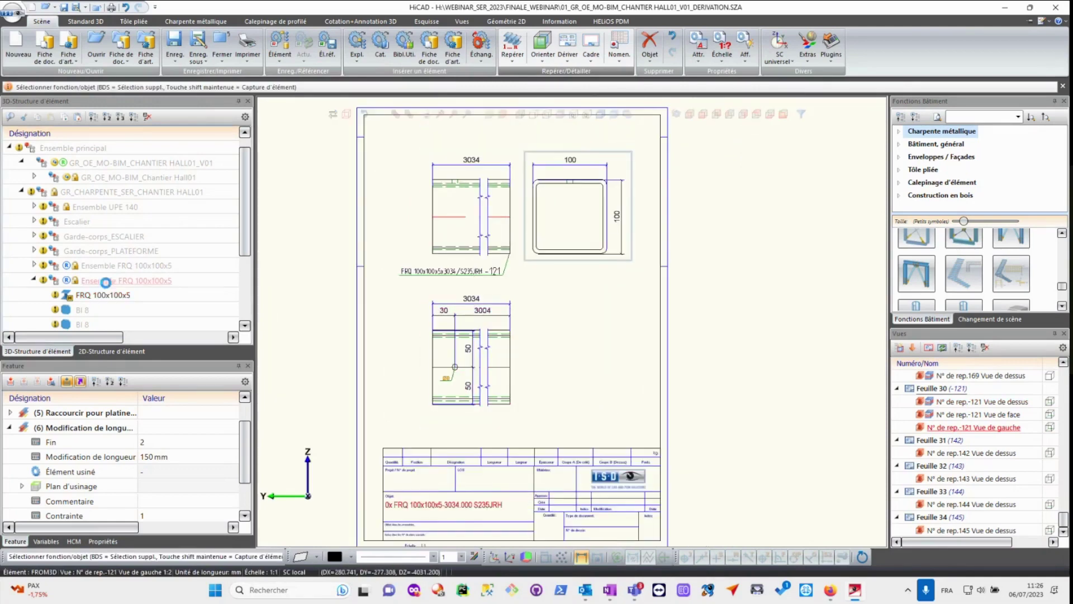
- Select the FRQ 100x100x5 profile and return to Vue 1 of the 3D model to inspect the hole at the post's foot
{"action": "left_click", "coordinate": [106, 283]}
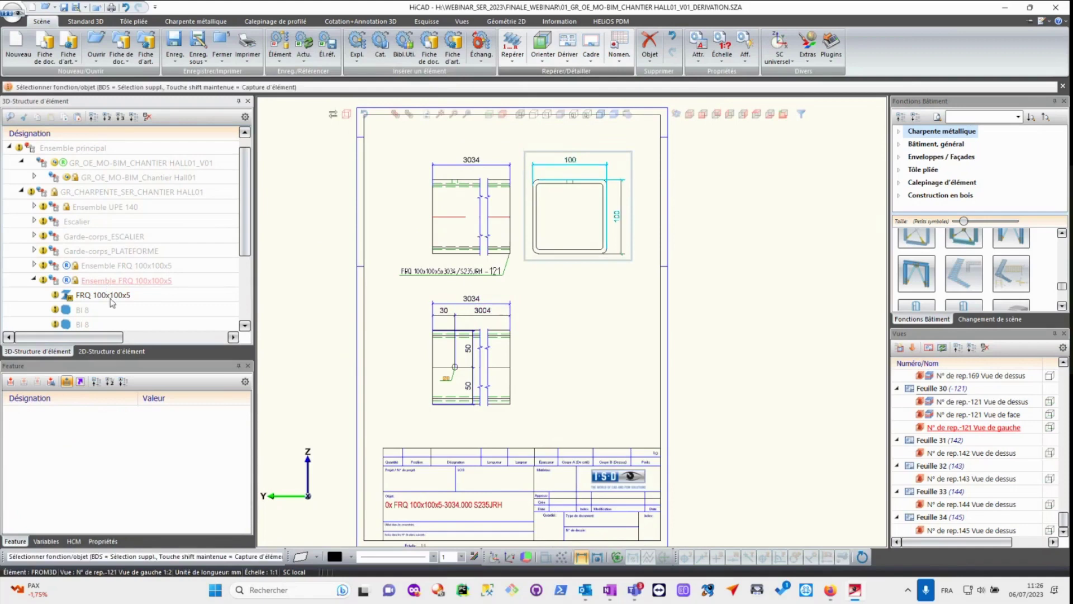
{"action": "left_click", "coordinate": [104, 294]}
{"action": "scroll", "coordinate": [963, 404], "scroll_direction": "up", "scroll_amount": 12}
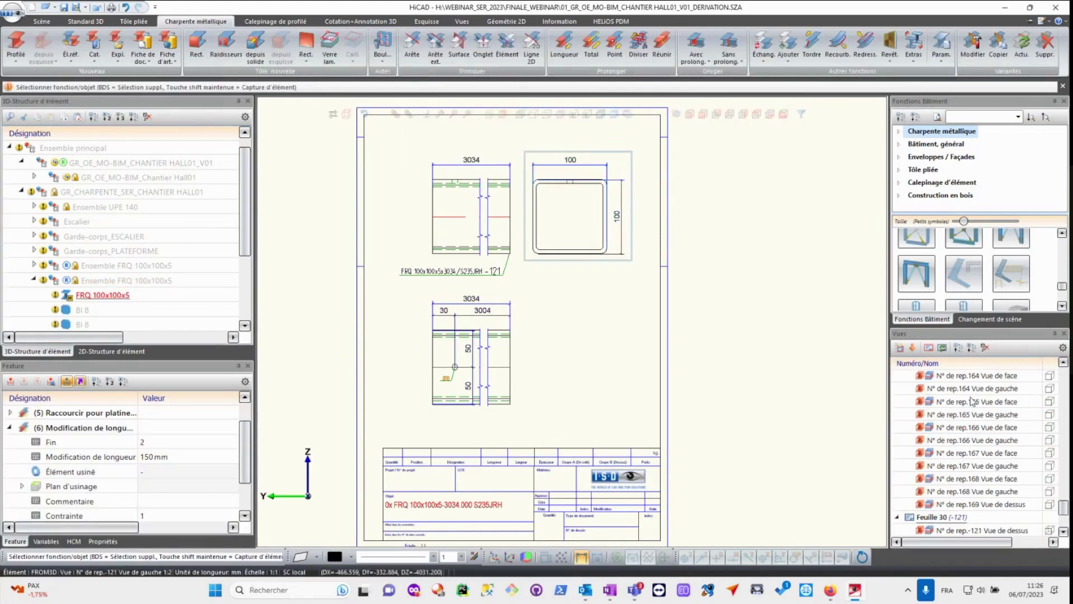
{"action": "scroll", "coordinate": [1064, 478], "scroll_direction": "up", "scroll_amount": 15}
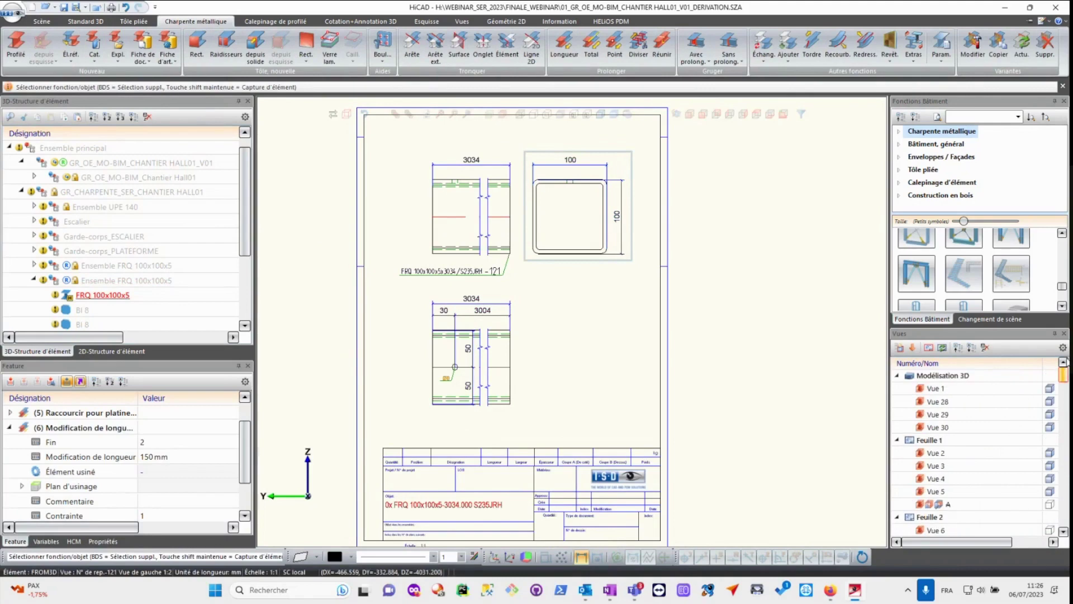
{"action": "double_click", "coordinate": [908, 386]}
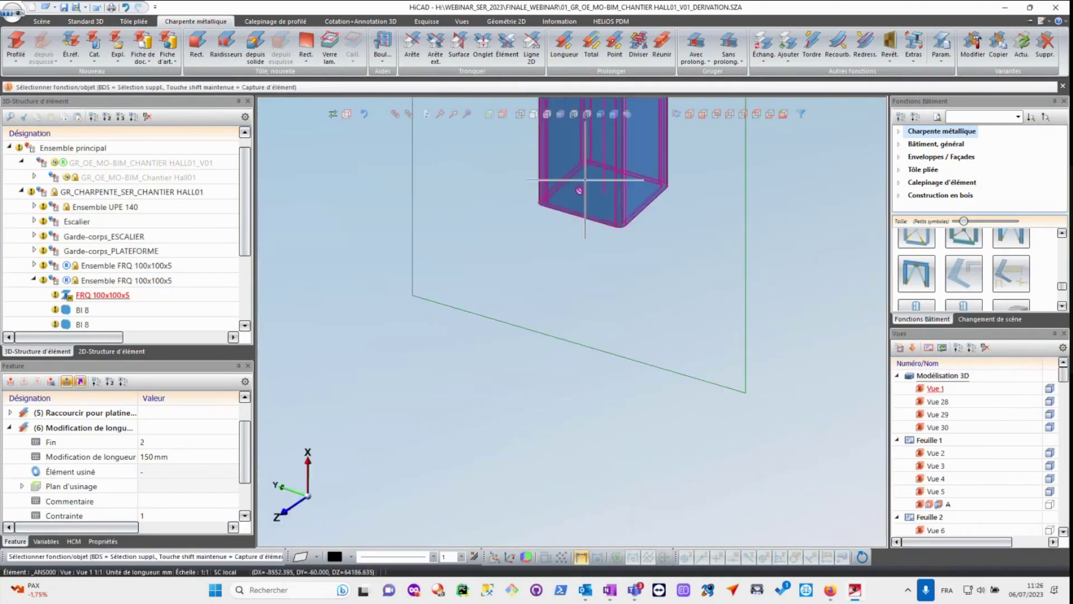
{"action": "middle_click_drag", "start_coordinate": [585, 180], "coordinate": [394, 389]}
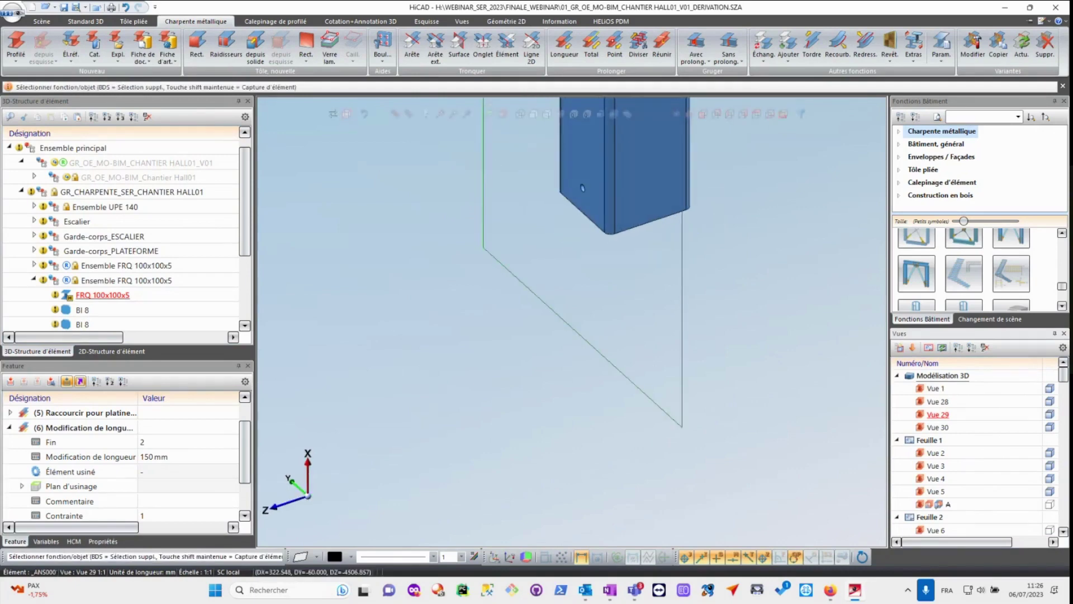
- Change the end-of-drilling condition (Fin de perçage) of the Ø8 hole feature so that it runs right through the profile
{"action": "left_click", "coordinate": [10, 428]}
{"action": "left_click", "coordinate": [53, 473]}
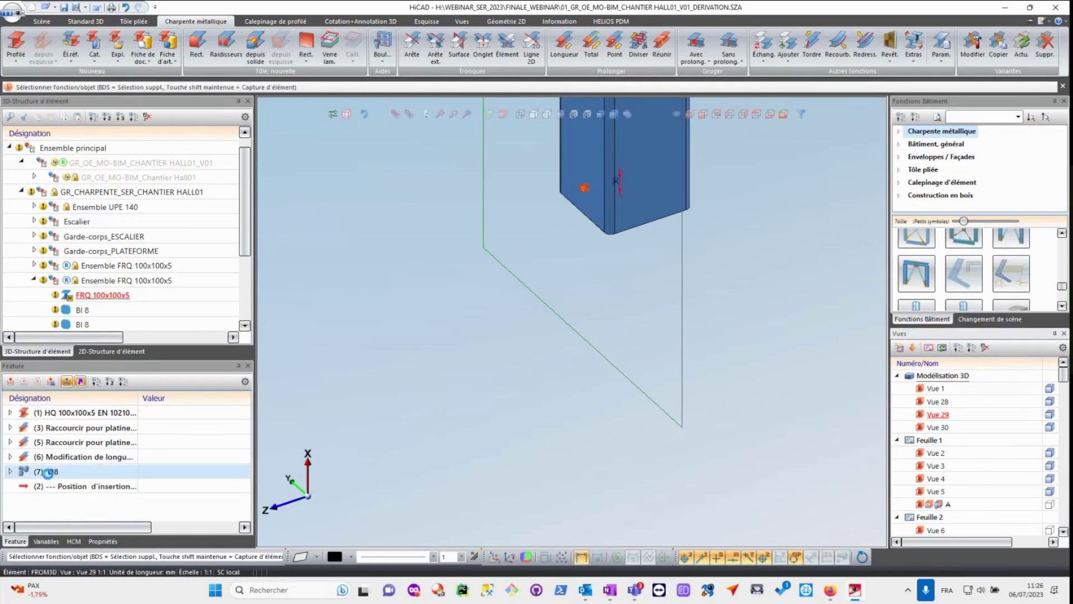
{"action": "double_click", "coordinate": [67, 457]}
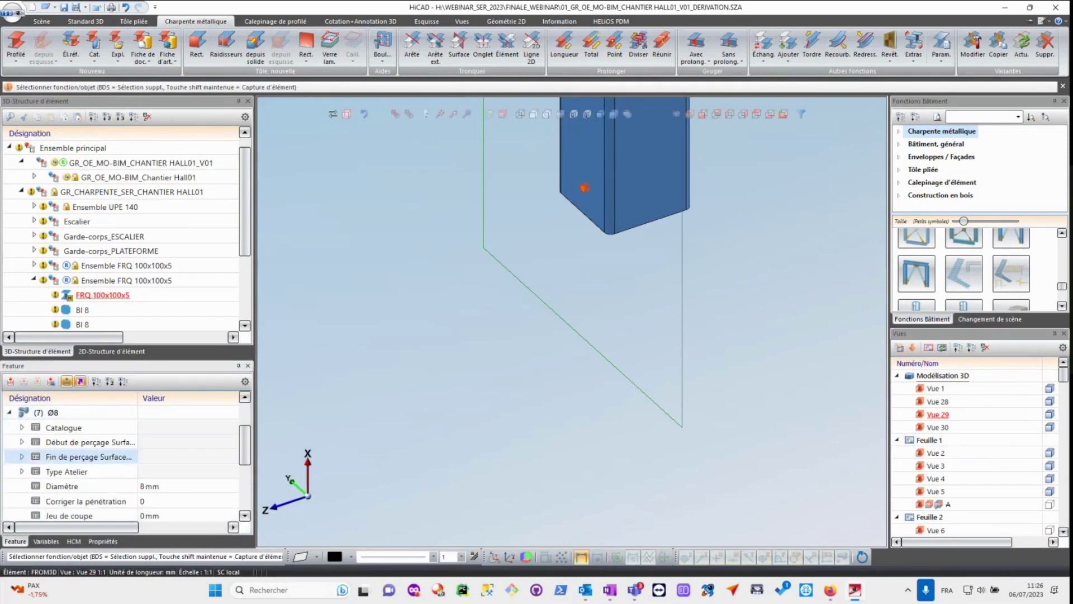
{"action": "left_click", "coordinate": [42, 487]}
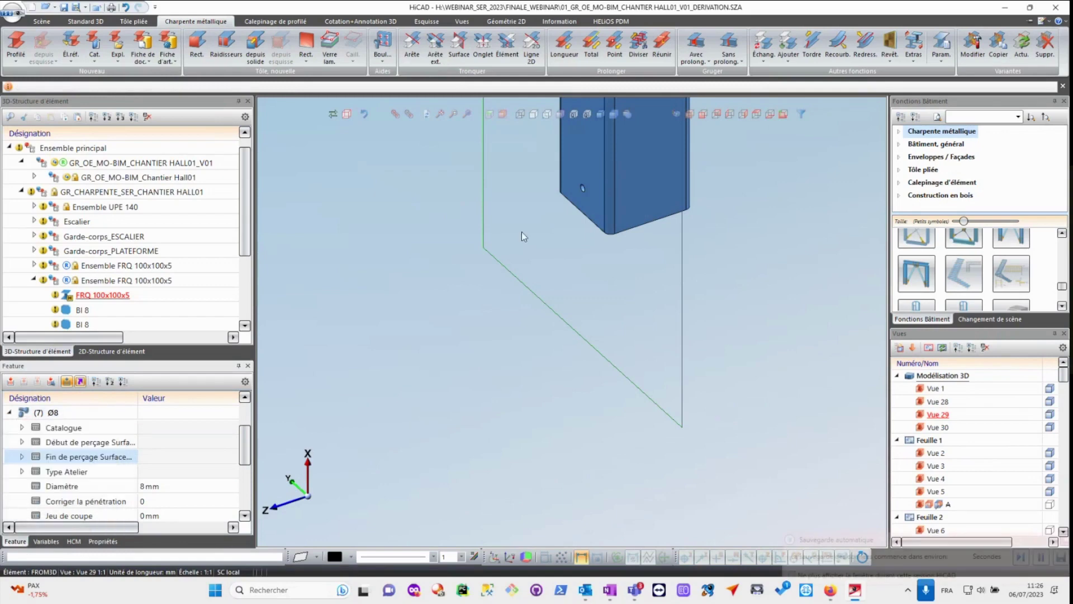
{"action": "scroll", "coordinate": [632, 173], "scroll_direction": "up", "scroll_amount": 1}
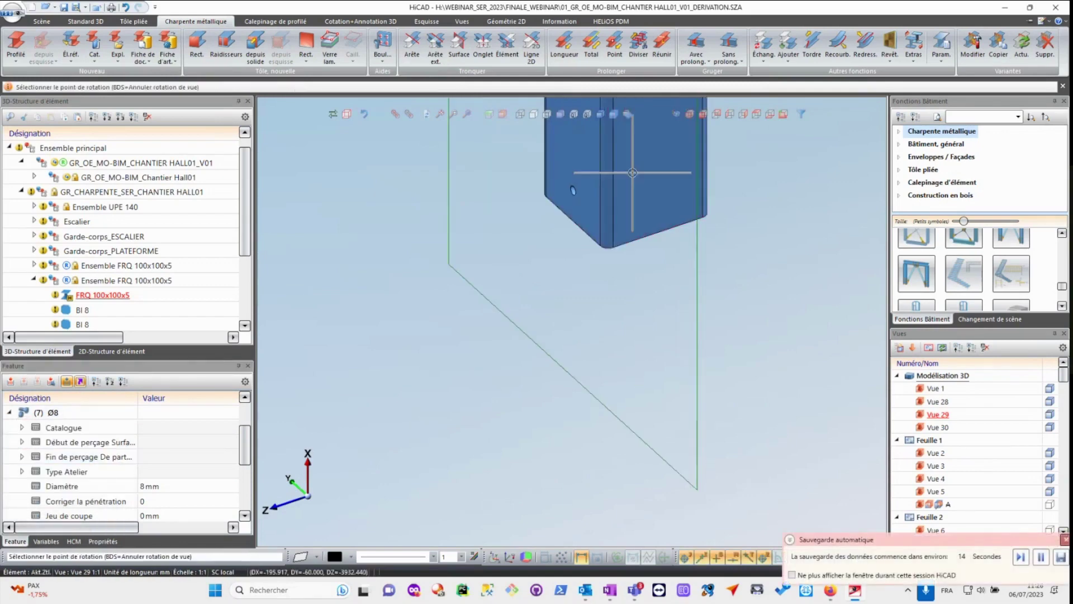
- Inspect the drilled hole at the post's foot from another angle, and select Ensemble UPE 140 in the overall model
{"action": "mouse_move", "coordinate": [635, 172]}
{"action": "middle_mouse_down"}
{"action": "mouse_move", "coordinate": [549, 164]}
{"action": "mouse_move", "coordinate": [652, 172]}
{"action": "middle_mouse_up"}
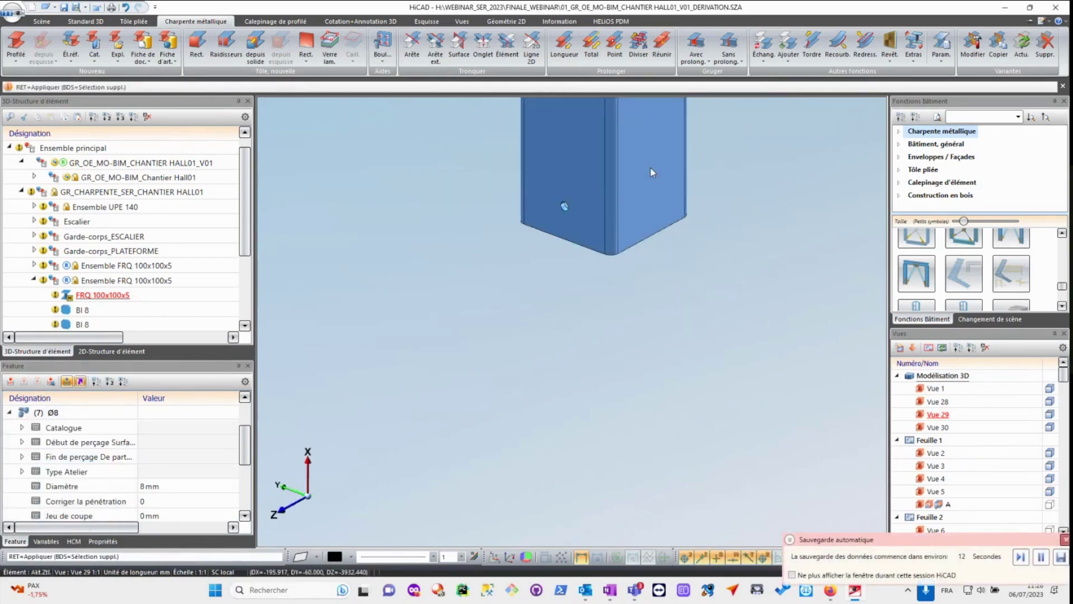
{"action": "key", "text": "Return"}
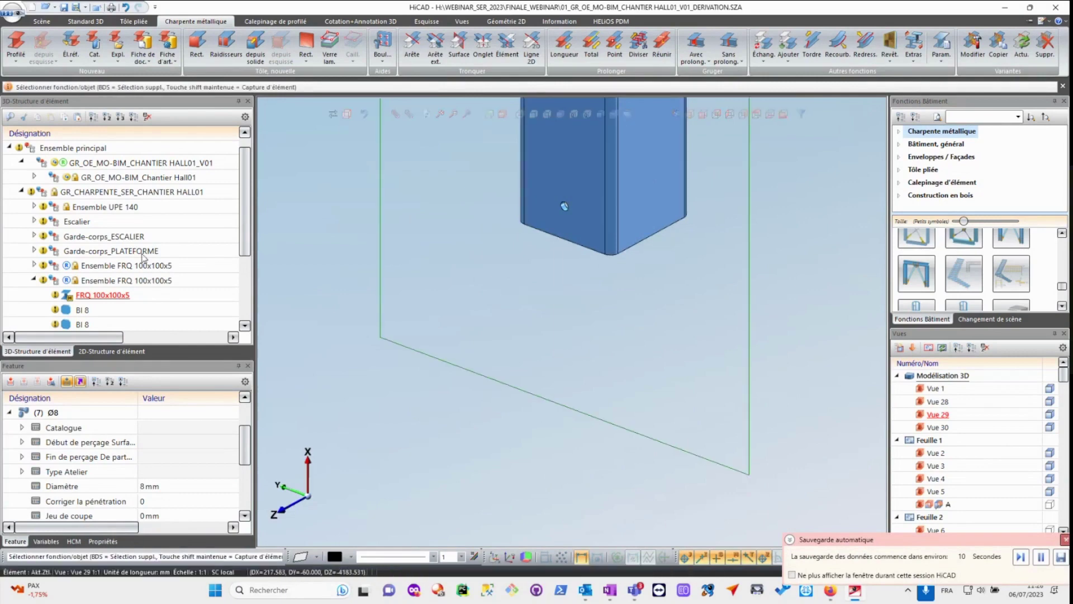
{"action": "left_click", "coordinate": [106, 207]}
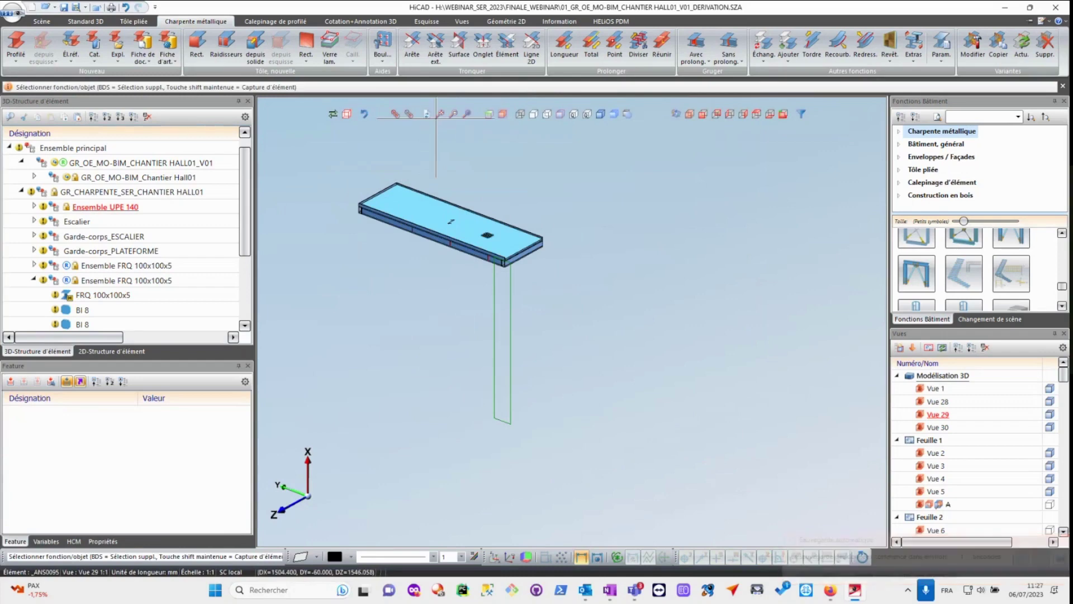
{"action": "scroll", "coordinate": [453, 373], "scroll_direction": "down", "scroll_amount": 3}
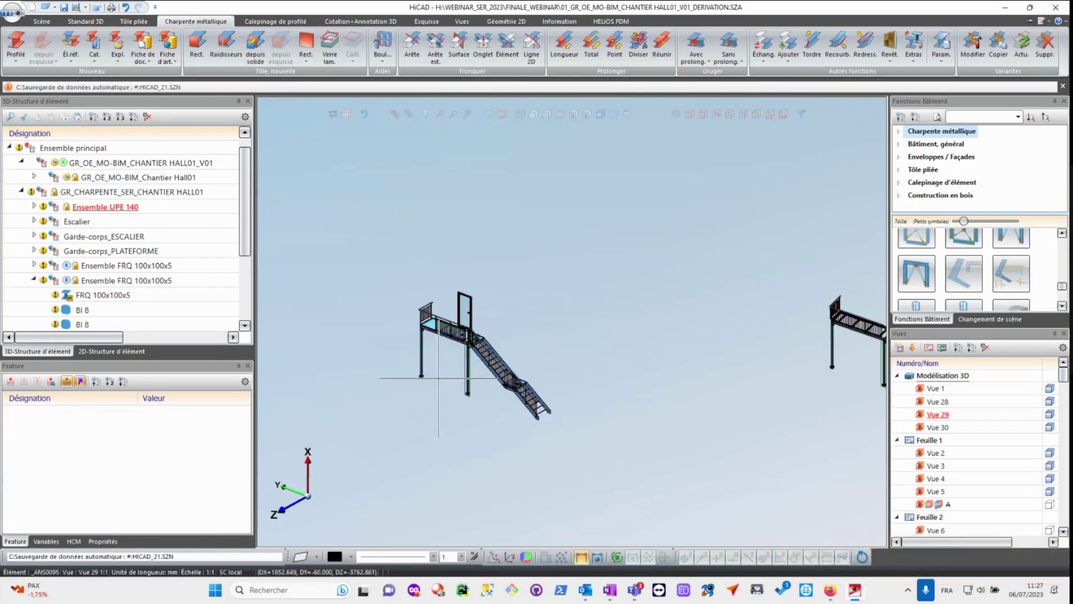
{"action": "scroll", "coordinate": [794, 310], "scroll_direction": "up", "scroll_amount": 2}
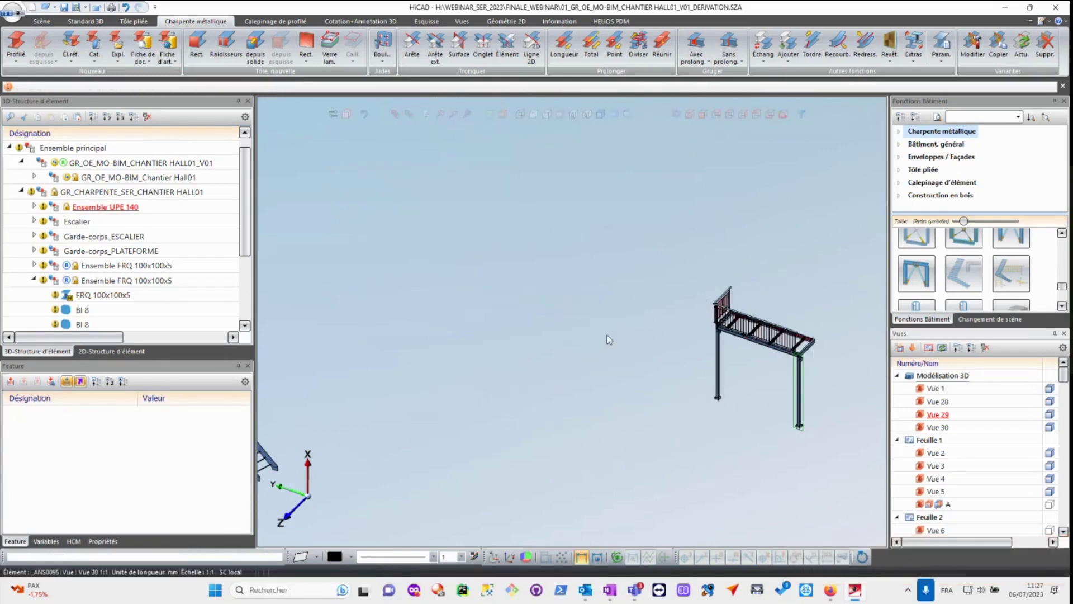
- Hide Garde-corps_PLATEFORME and both Ensemble FRQ 100x100x5 post assemblies in Vue 30
{"action": "left_click", "coordinate": [81, 252]}
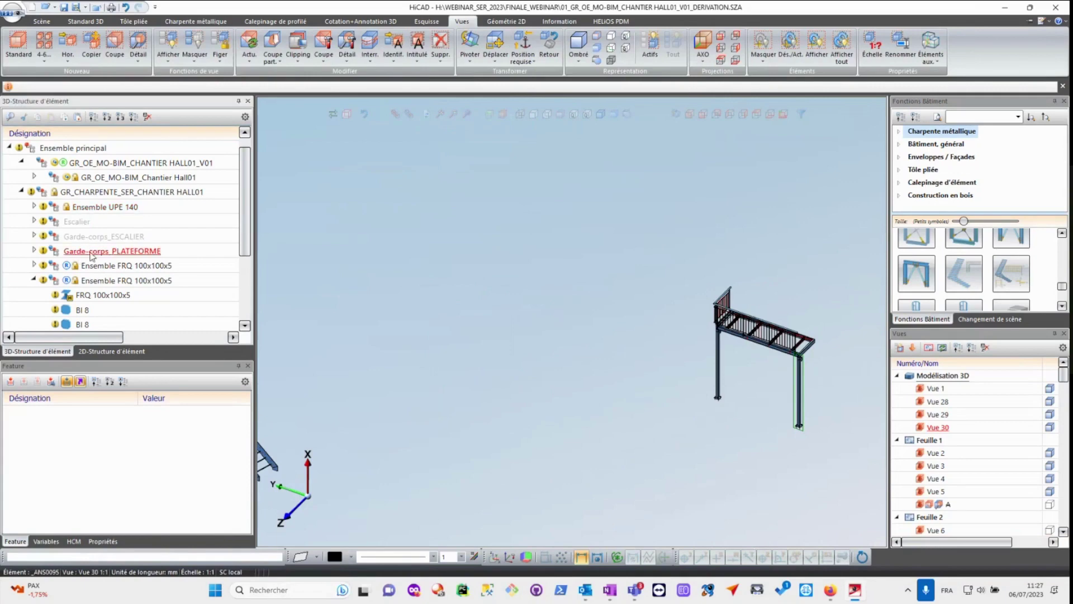
{"action": "left_click", "coordinate": [98, 282], "text": "shift"}
{"action": "right_click", "coordinate": [98, 282]}
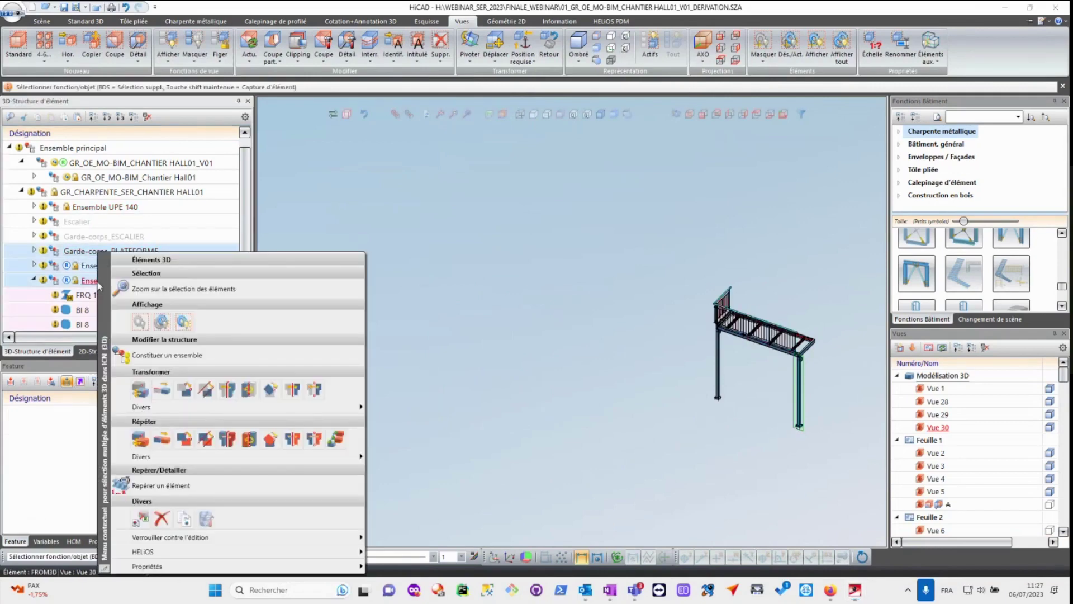
{"action": "left_click", "coordinate": [140, 323]}
- Delete all machining planes from the model and inspect the bare platform frame in Vue 30
{"action": "right_click", "coordinate": [814, 462]}
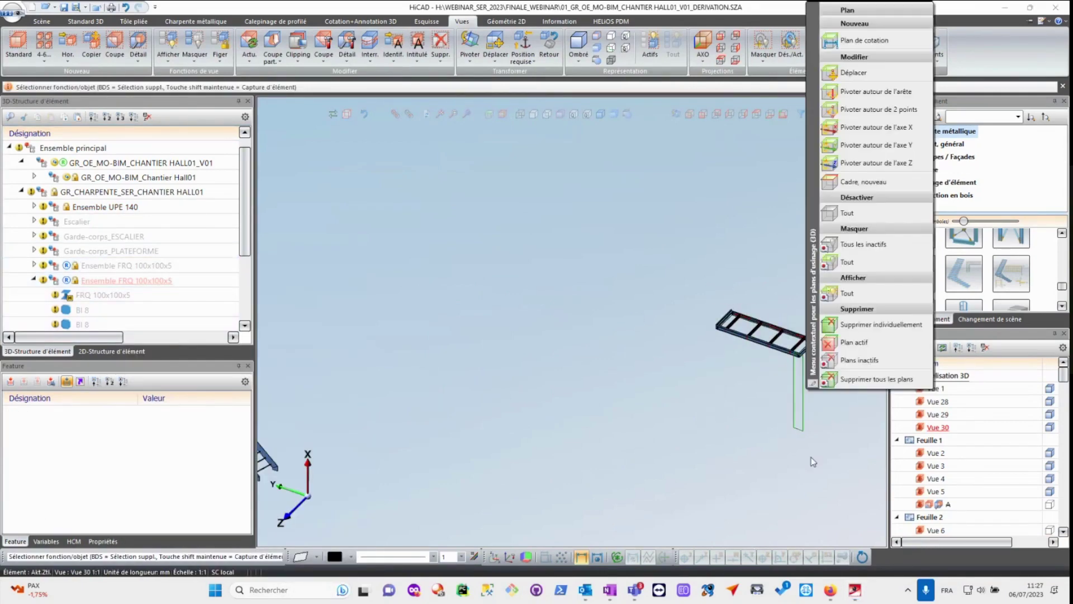
{"action": "left_click", "coordinate": [846, 381]}
{"action": "scroll", "coordinate": [818, 344], "scroll_direction": "up", "scroll_amount": 5}
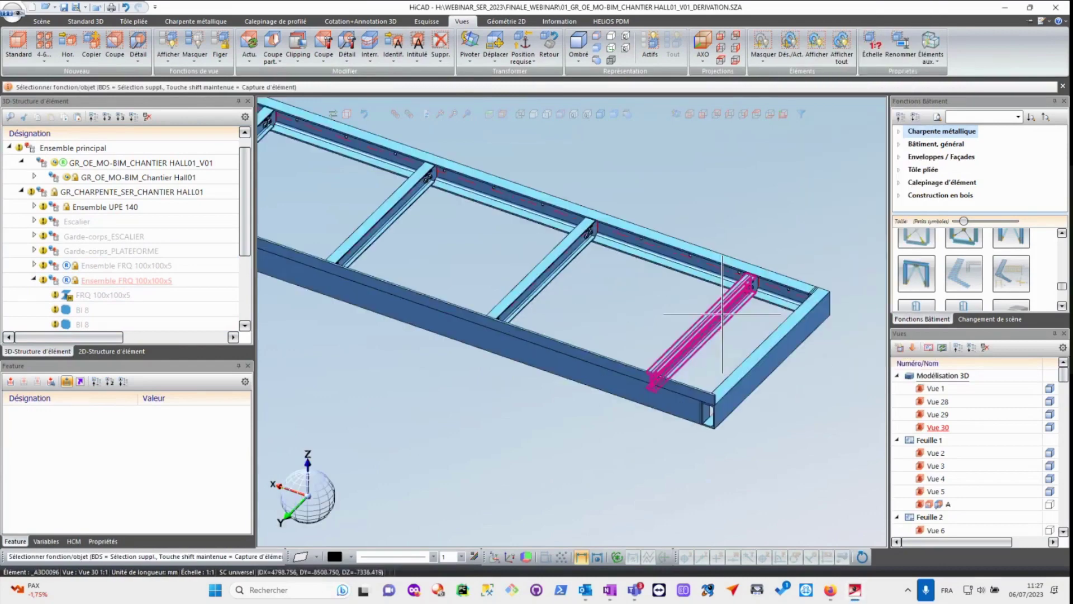
{"action": "scroll", "coordinate": [722, 314], "scroll_direction": "down", "scroll_amount": 2}
{"action": "scroll", "coordinate": [520, 257], "scroll_direction": "up", "scroll_amount": 1}
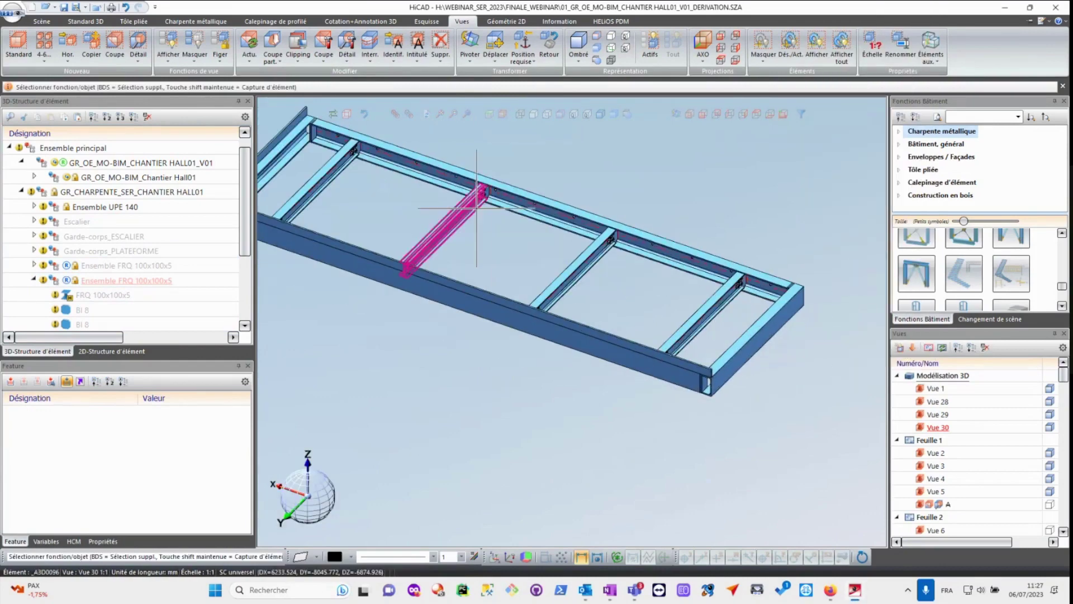
- Set the Longueur variable of Ensemble UPE 140 to 2500
{"action": "left_click", "coordinate": [88, 208]}
{"action": "left_click", "coordinate": [46, 541]}
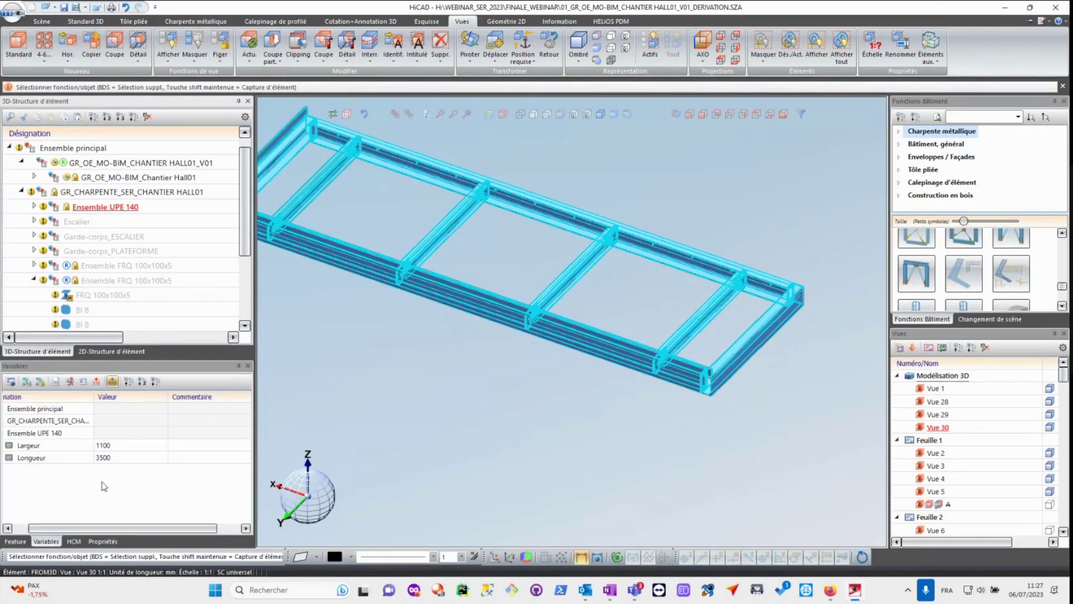
{"action": "double_click", "coordinate": [114, 458]}
{"action": "type", "text": "2"}
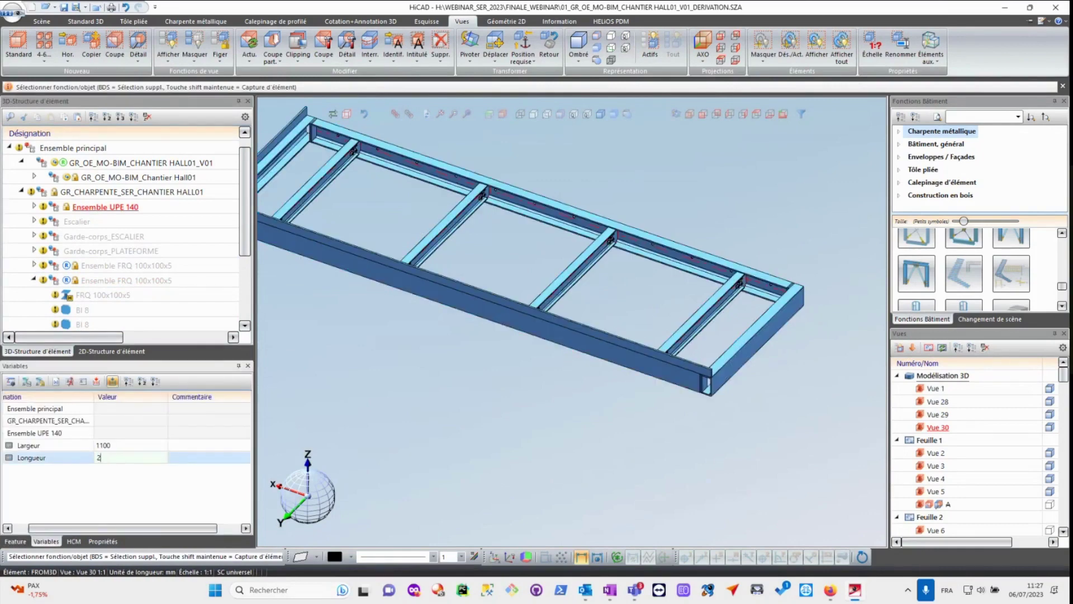
{"action": "key", "text": "Return"}
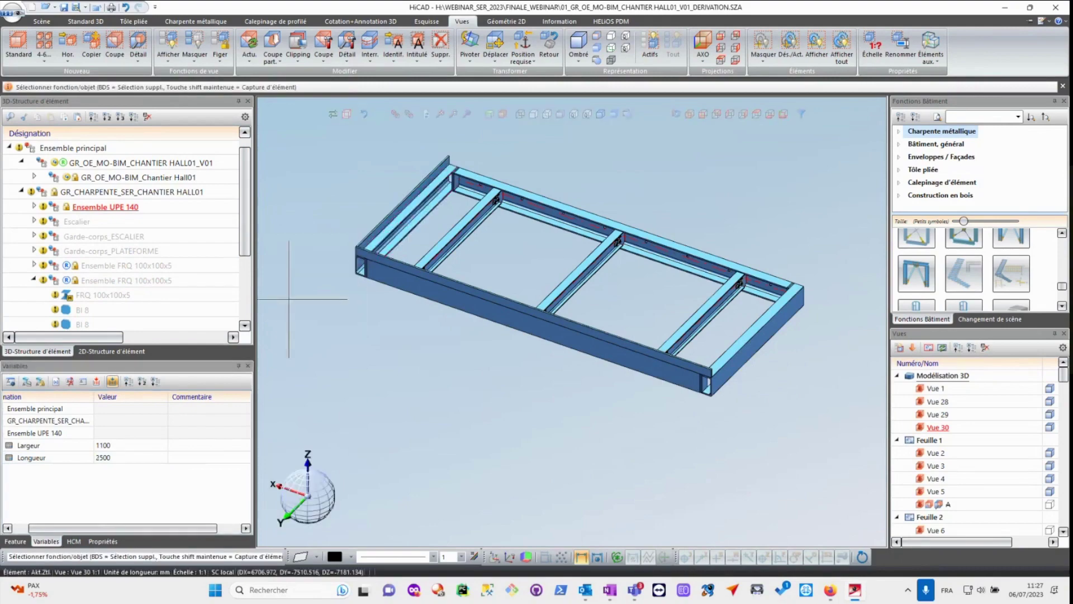
- Generate the parts list of Ensemble UPE 140 in the Report Manager with the HiCAD_Stahlbau configuration
{"action": "right_click", "coordinate": [109, 211]}
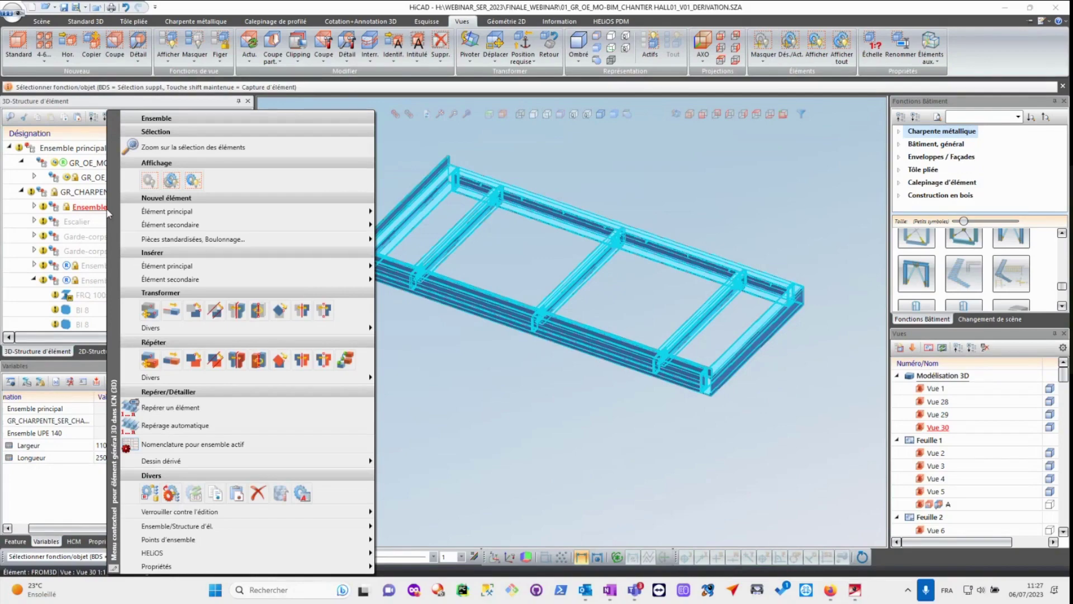
{"action": "left_click", "coordinate": [159, 442]}
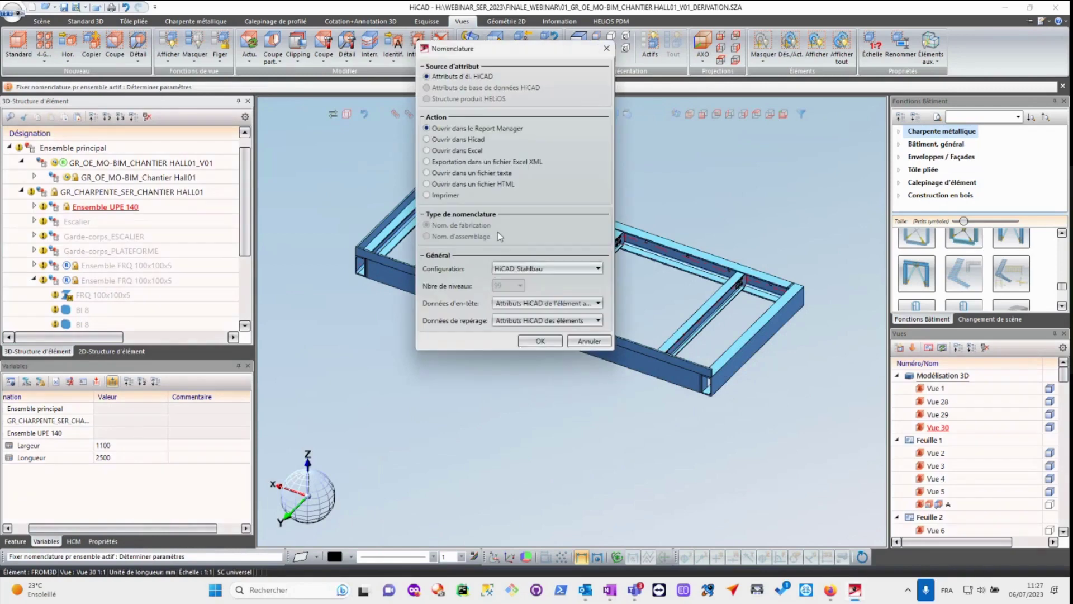
{"action": "left_click", "coordinate": [540, 341]}
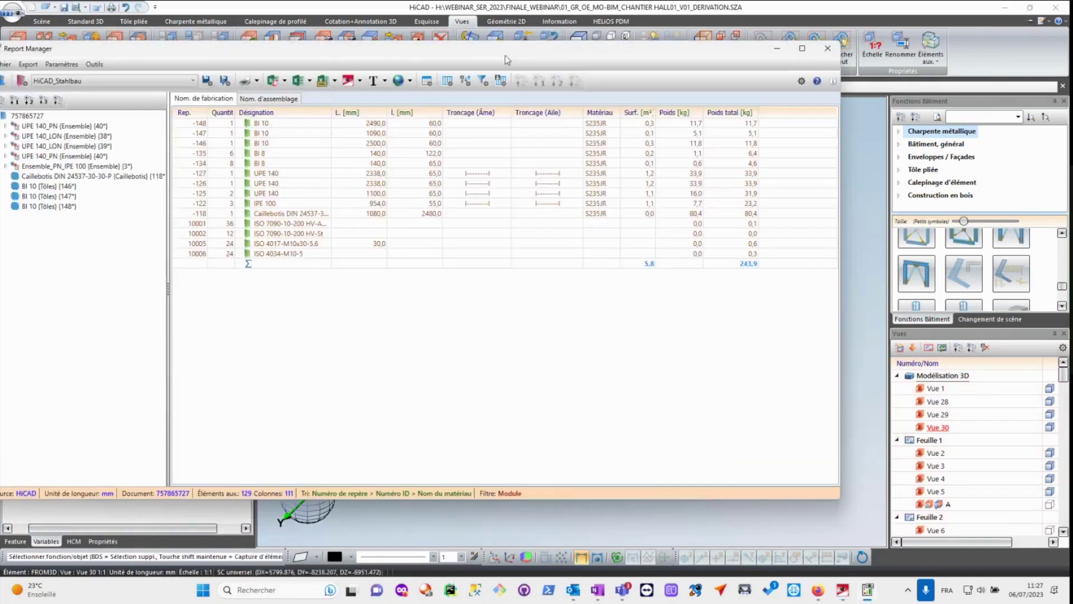
{"action": "left_click_drag", "start_coordinate": [507, 59], "coordinate": [615, 56]}
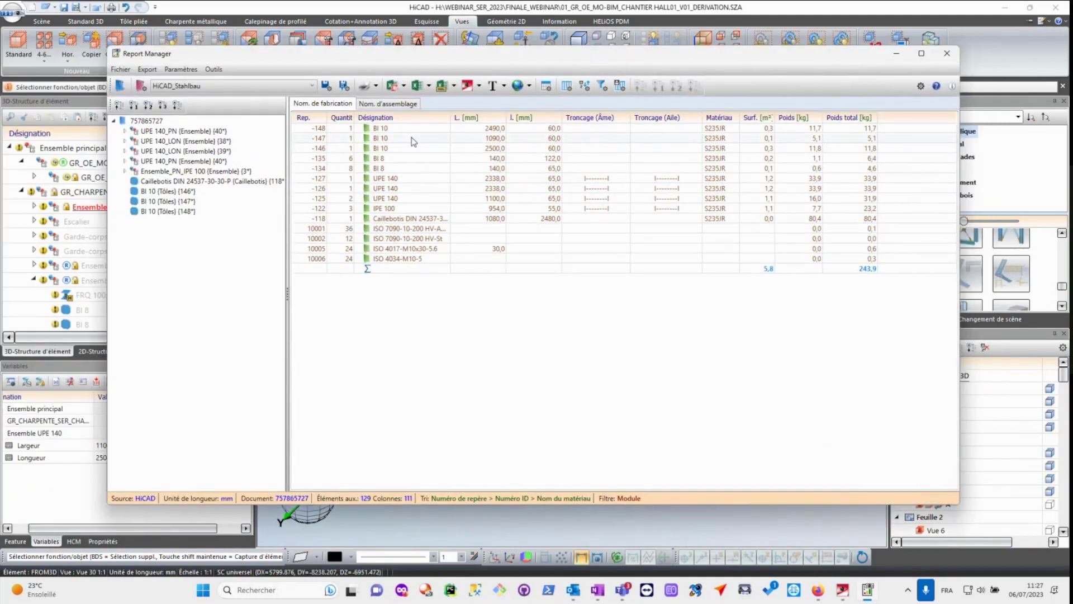
- Export the platform's parts list to a template-based Excel document and bring the exported workbook to the front
{"action": "key", "text": "ctrl"}
{"action": "key", "text": "ctrl"}
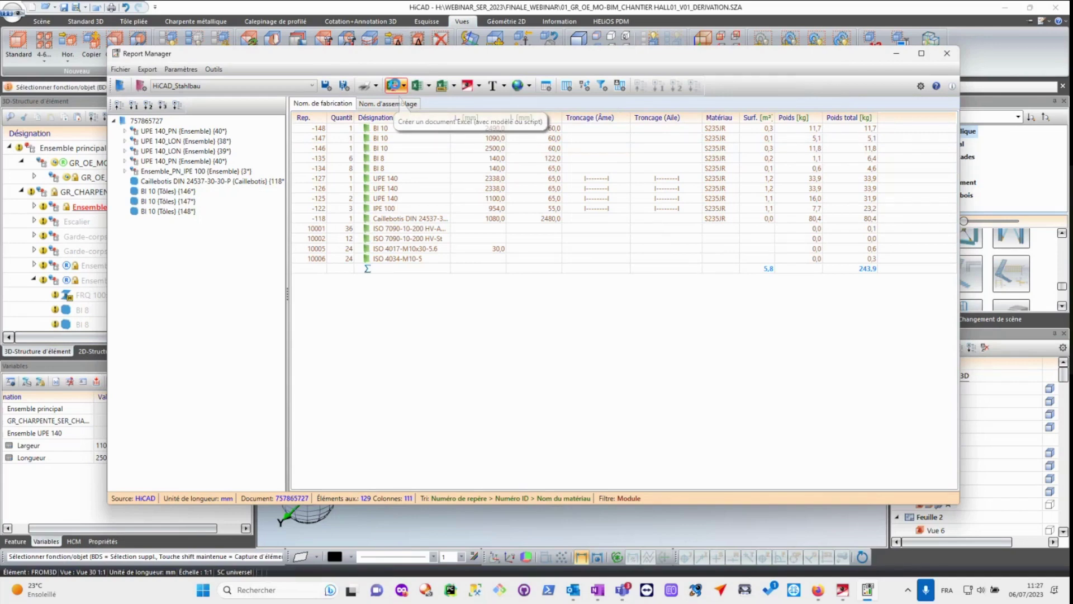
{"action": "left_click", "coordinate": [399, 90]}
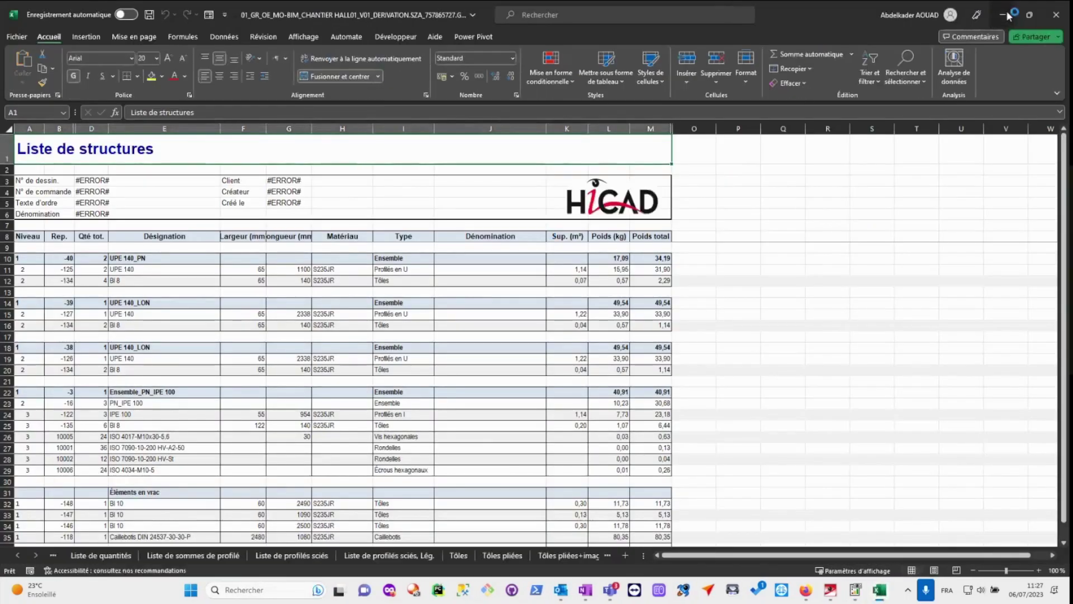
{"action": "left_click", "coordinate": [1005, 8]}
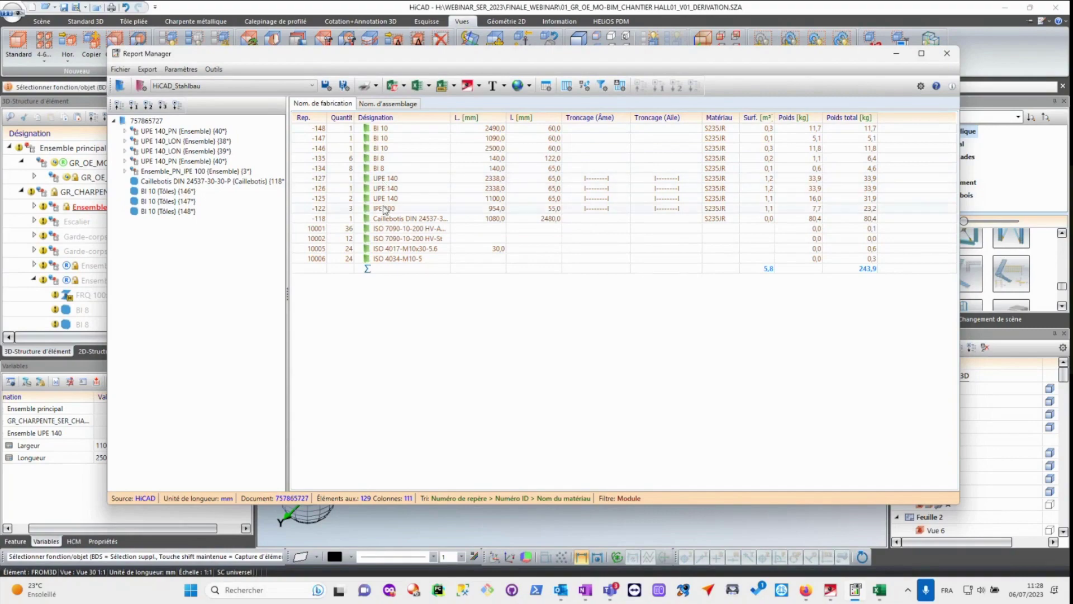
{"action": "left_click", "coordinate": [897, 56]}
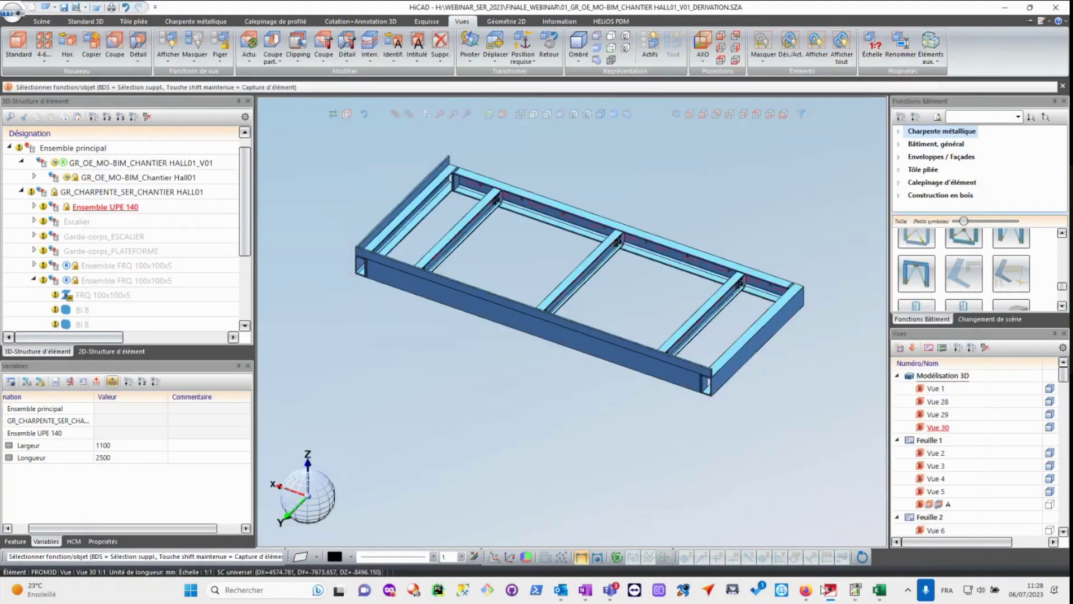
{"action": "left_click", "coordinate": [881, 590]}
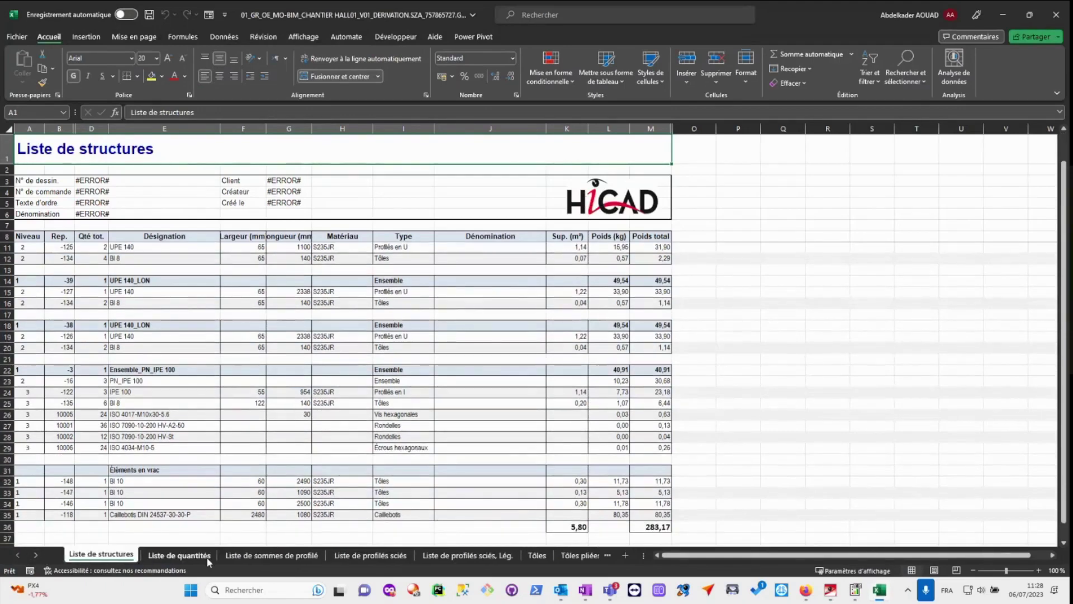
- Examine the UPE 140 quantities and lengths in Liste de sommes de profilé, and close the workbook and the Report Manager
{"action": "left_click", "coordinate": [272, 555]}
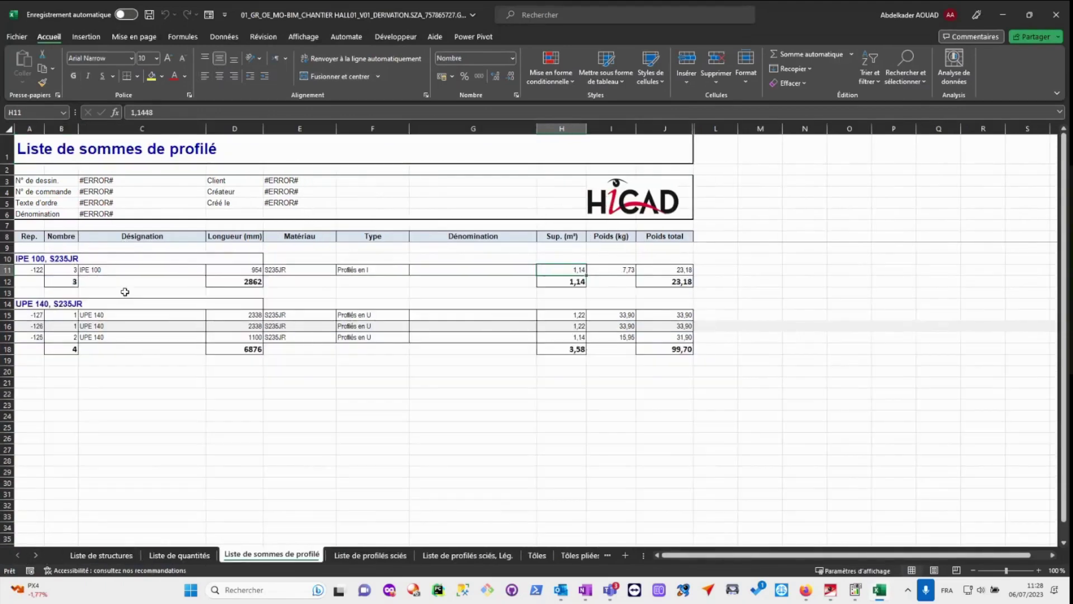
{"action": "left_click", "coordinate": [73, 317]}
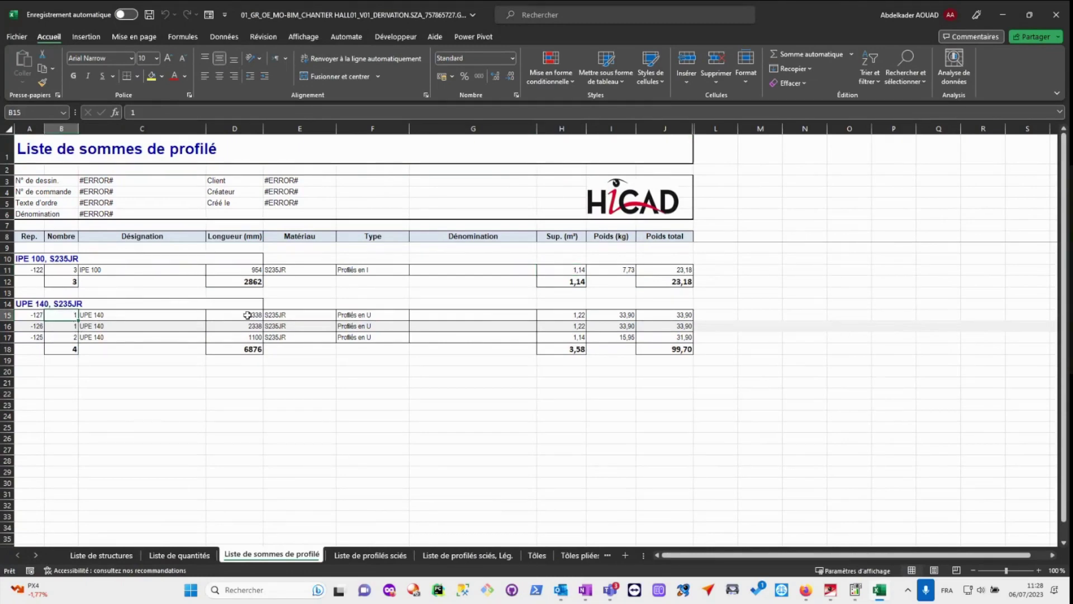
{"action": "left_click", "coordinate": [74, 330]}
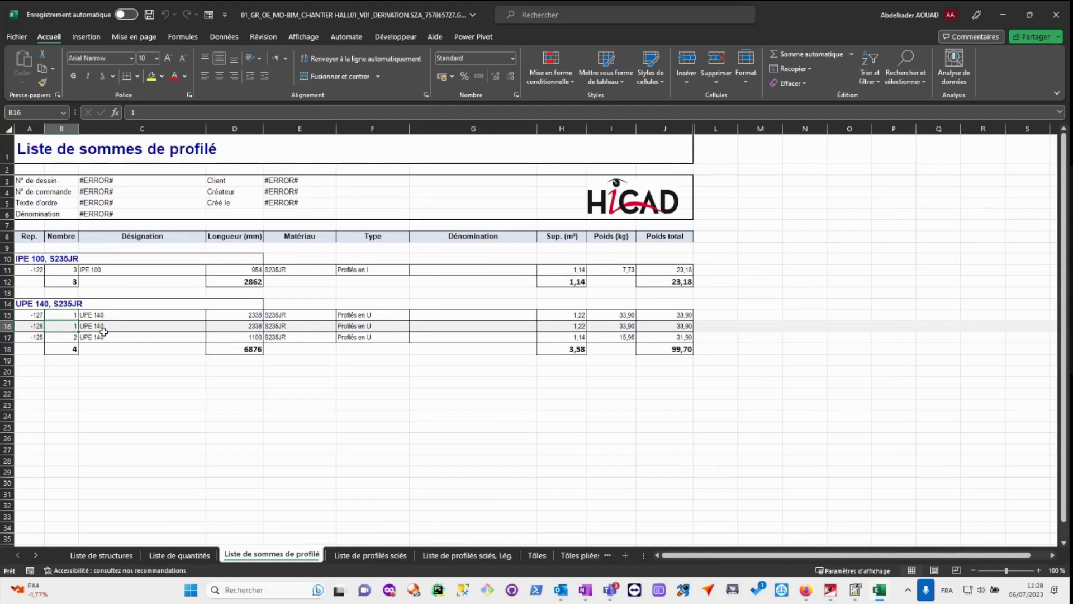
{"action": "left_click", "coordinate": [77, 337]}
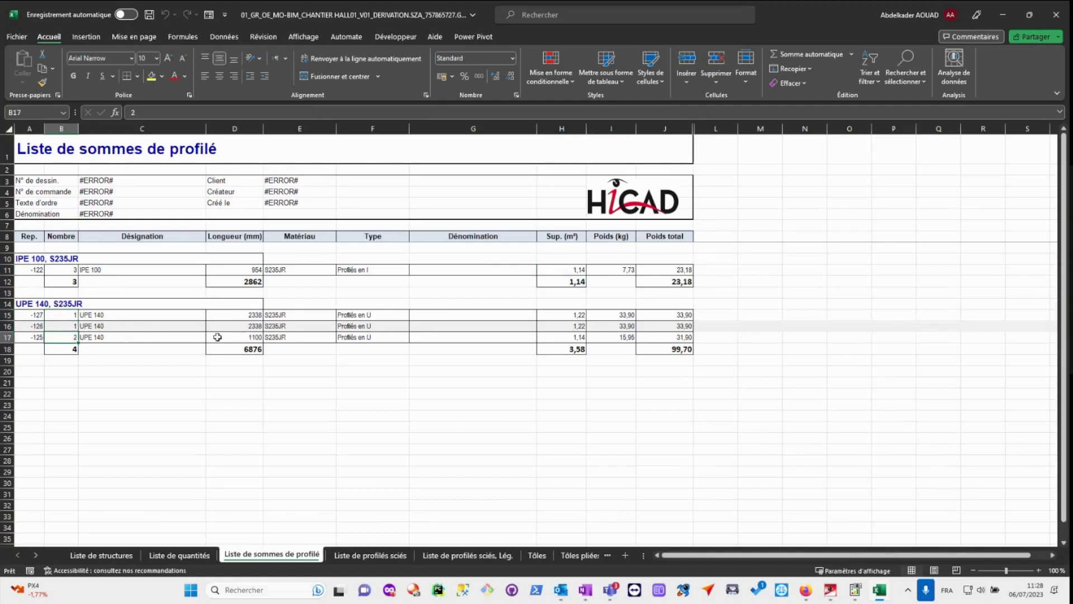
{"action": "left_click", "coordinate": [62, 313]}
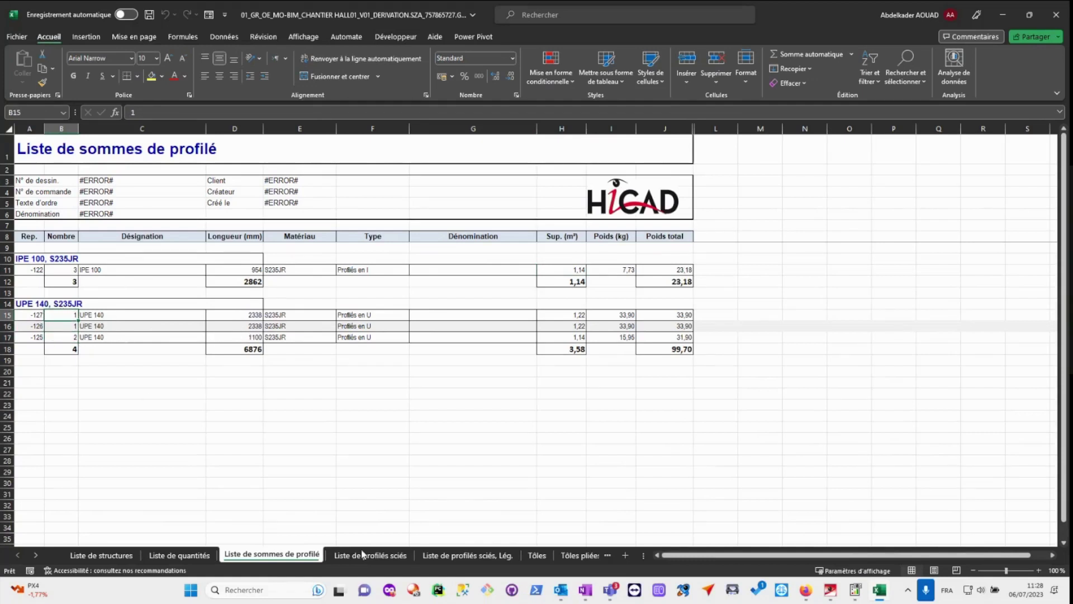
{"action": "left_click", "coordinate": [369, 560]}
{"action": "left_click", "coordinate": [315, 559]}
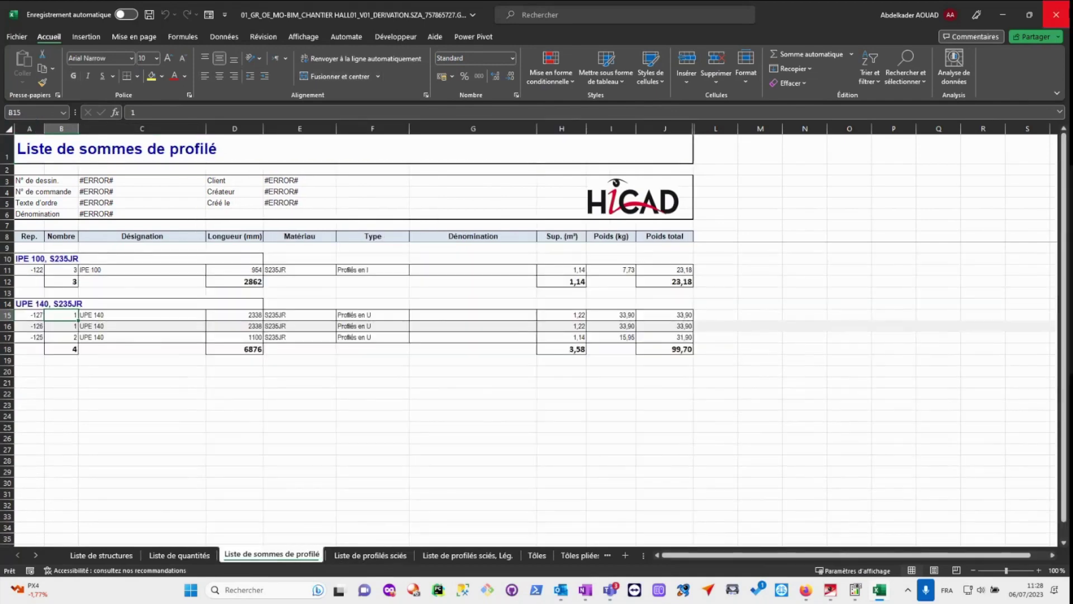
{"action": "left_click", "coordinate": [1051, 23]}
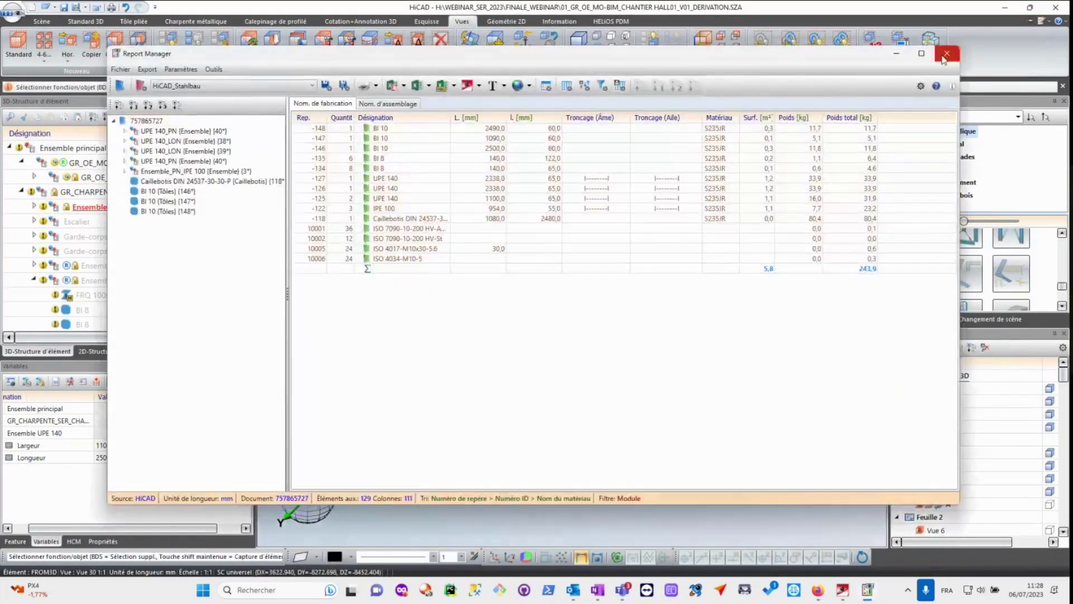
{"action": "left_click", "coordinate": [946, 54]}
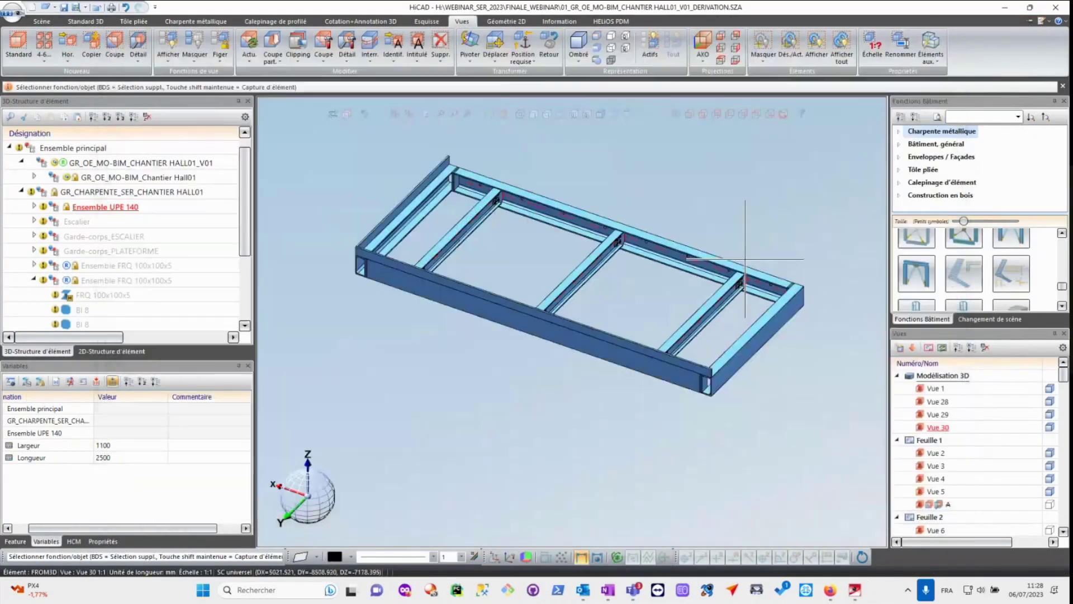
- Set the Longueur variable of Ensemble UPE 140 to 3500
{"action": "left_click", "coordinate": [106, 457]}
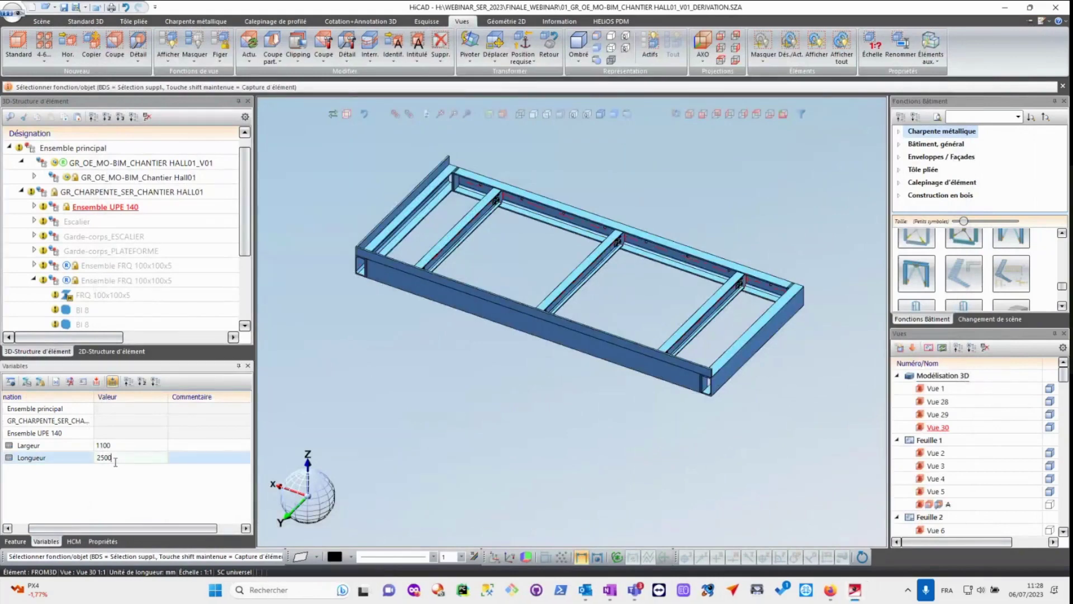
{"action": "left_click", "coordinate": [106, 457]}
{"action": "type", "text": "3"}
{"action": "key", "text": "Return"}
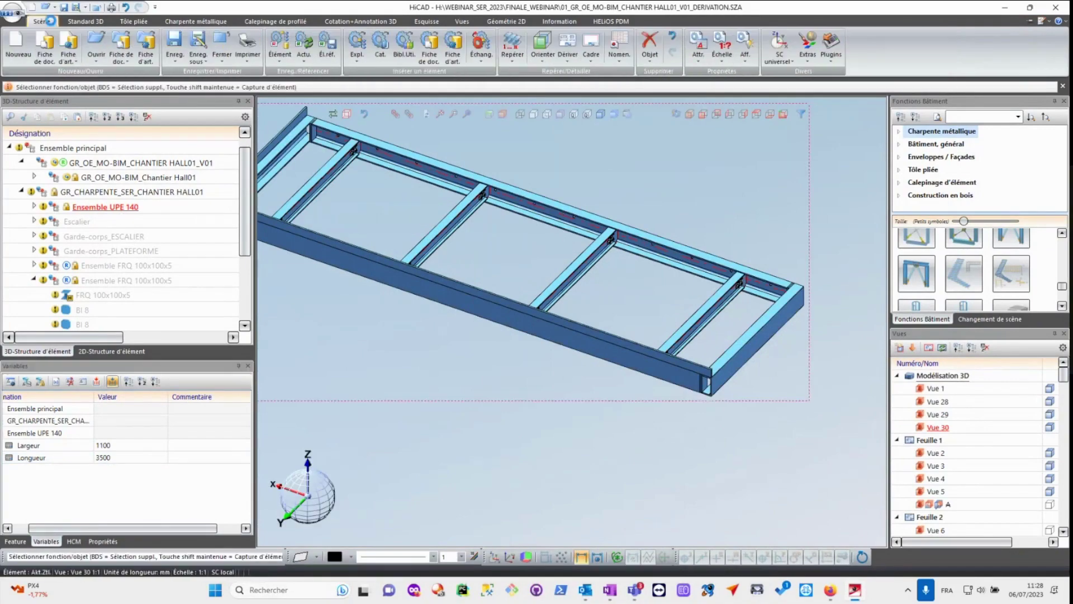
- Regenerate the parts list of the 3500 mm platform in the Report Manager and export it to Excel
{"action": "right_click", "coordinate": [124, 211]}
{"action": "key", "text": "Escape"}
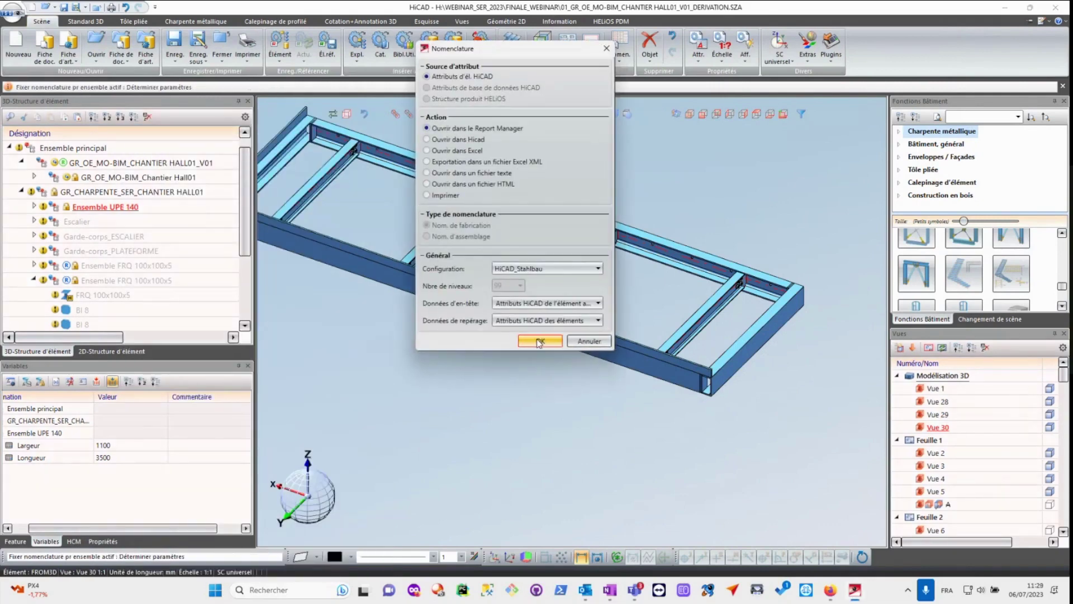
{"action": "left_click", "coordinate": [539, 342]}
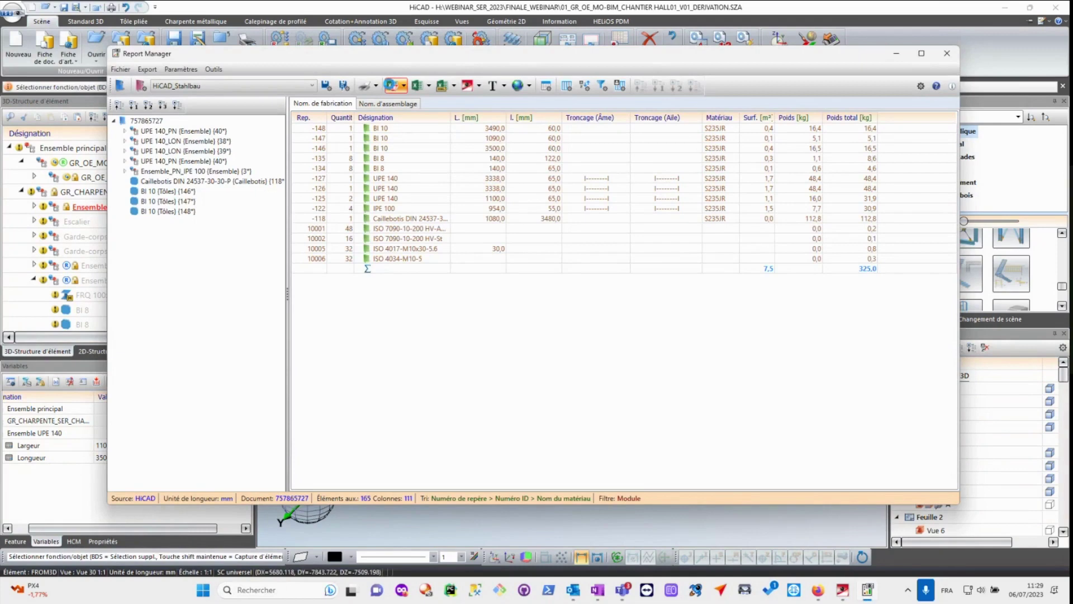
{"action": "left_click", "coordinate": [370, 85]}
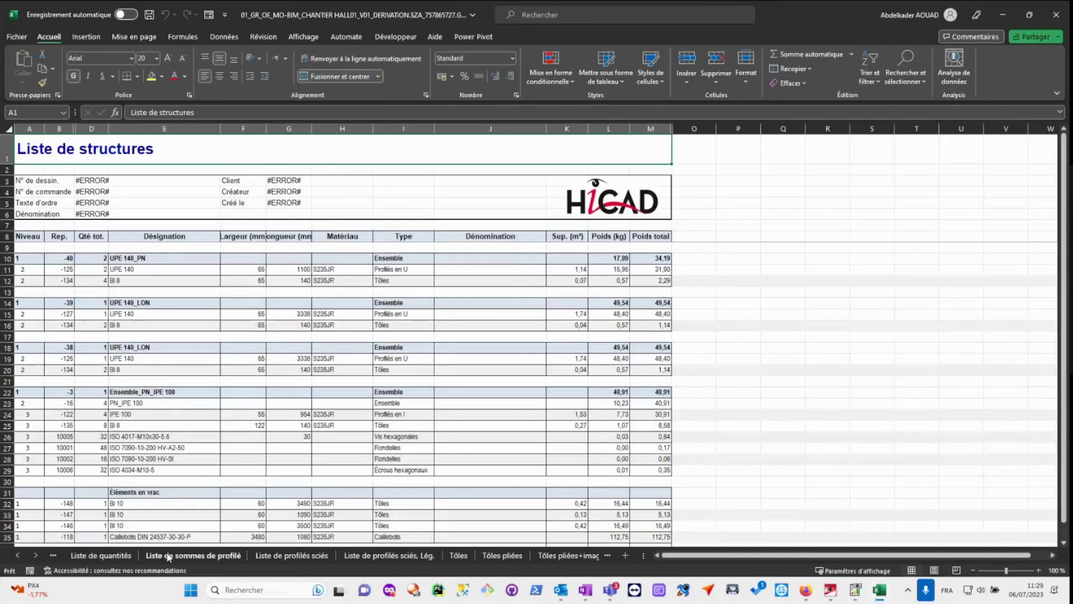
- Examine the UPE 140 rows in Liste de sommes de profilé, and view the sawn-profile list and its legend sheet
{"action": "left_click", "coordinate": [168, 556]}
{"action": "left_click", "coordinate": [106, 327]}
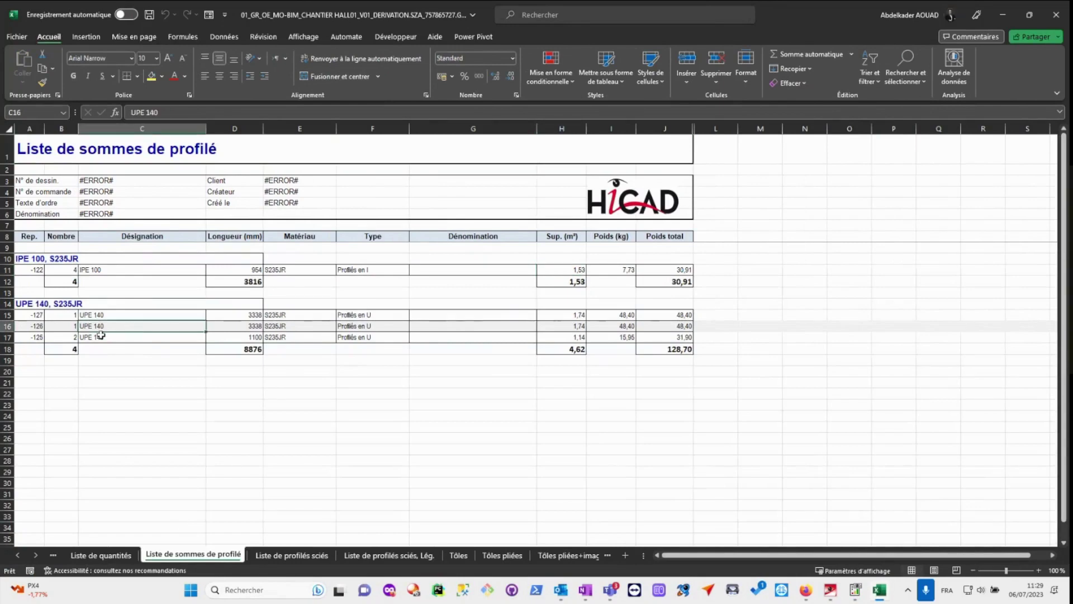
{"action": "key", "text": "Up"}
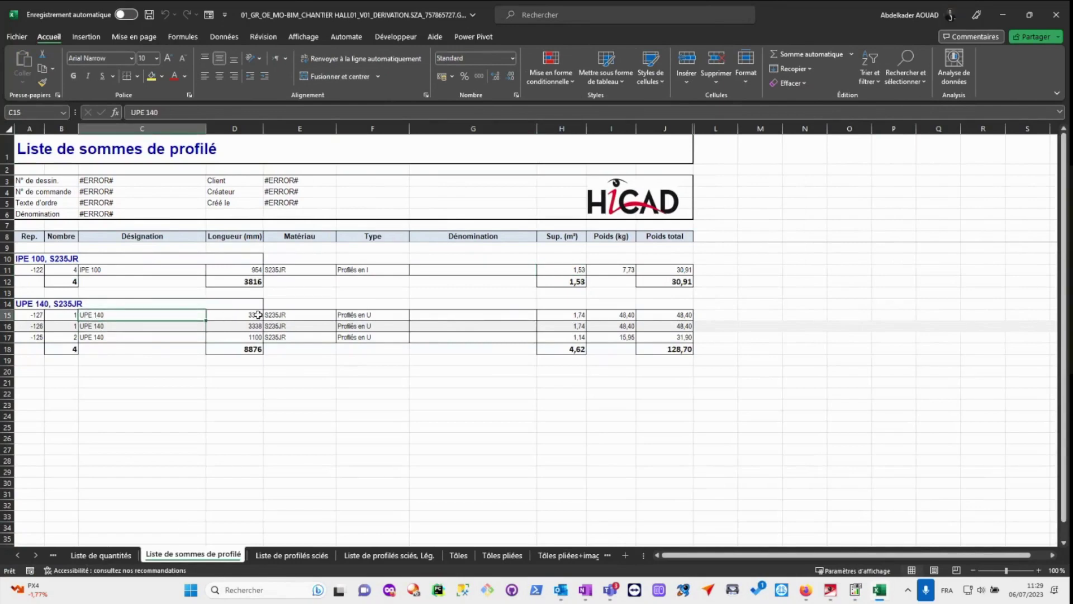
{"action": "left_click", "coordinate": [68, 336]}
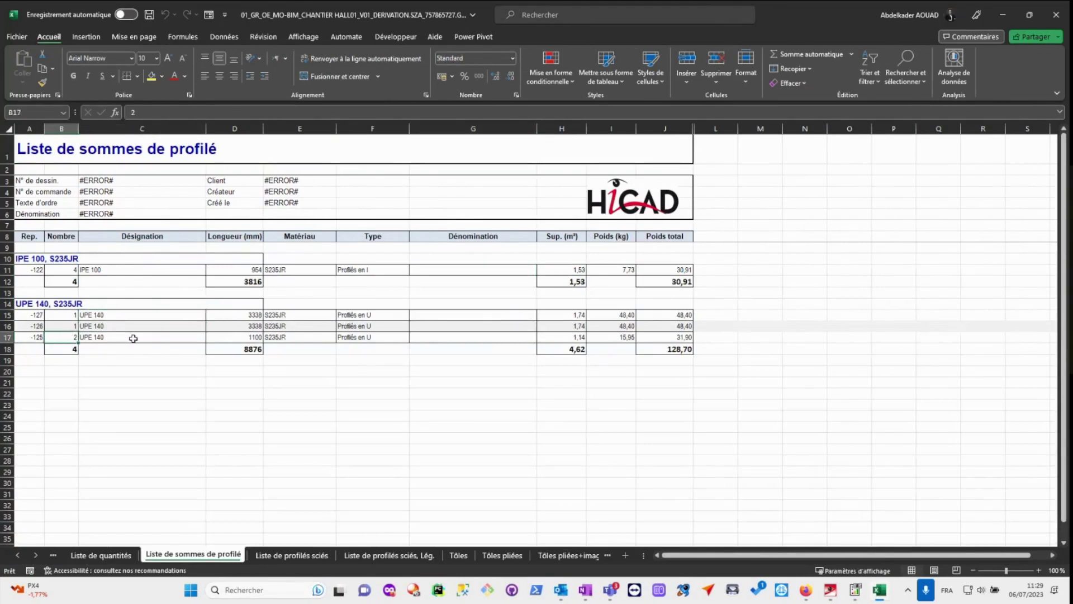
{"action": "left_click", "coordinate": [294, 556]}
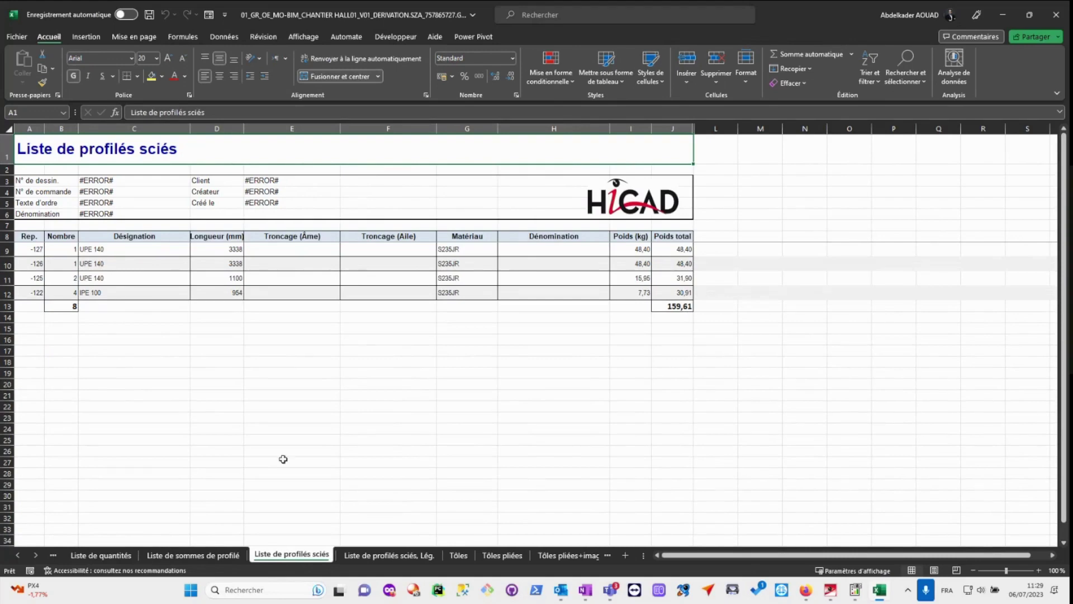
{"action": "left_click", "coordinate": [350, 557]}
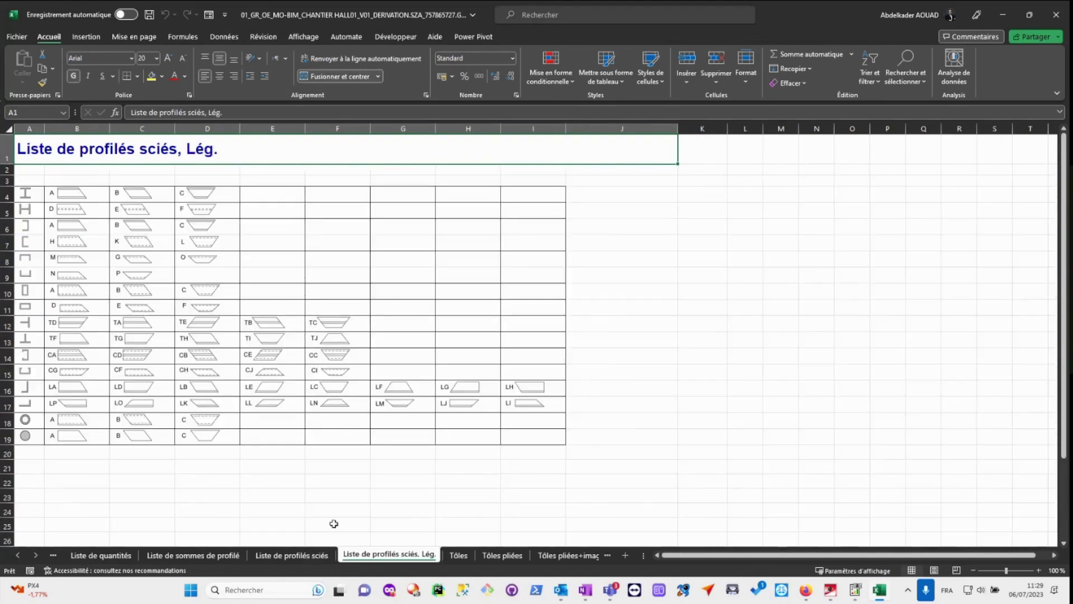
- Examine the designations, widths and lengths of the Bl 10 plates in the Tôles sheet
{"action": "left_click", "coordinate": [458, 556]}
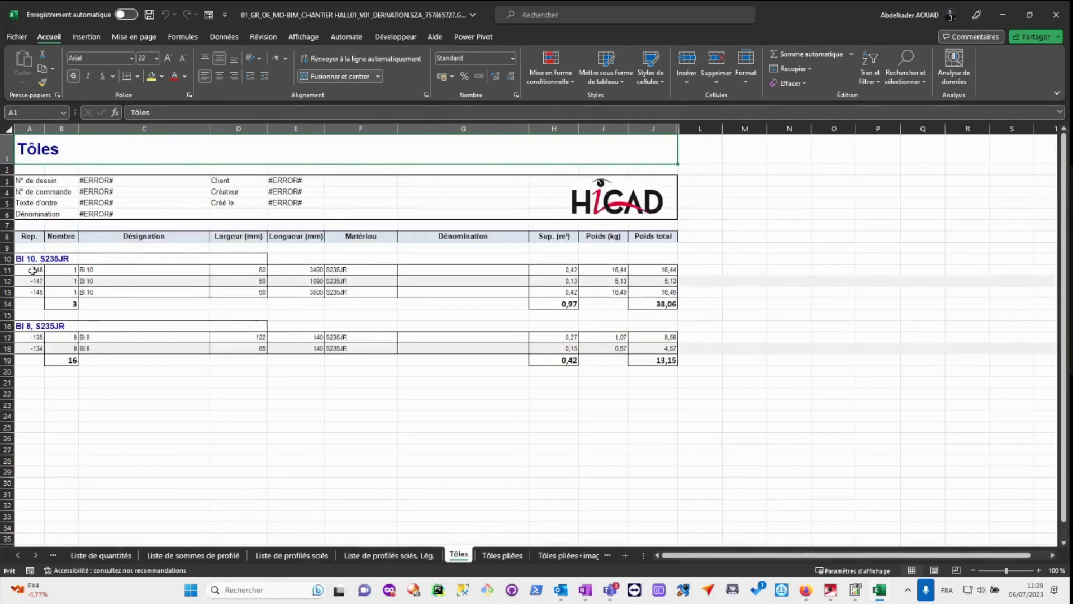
{"action": "left_click", "coordinate": [33, 292]}
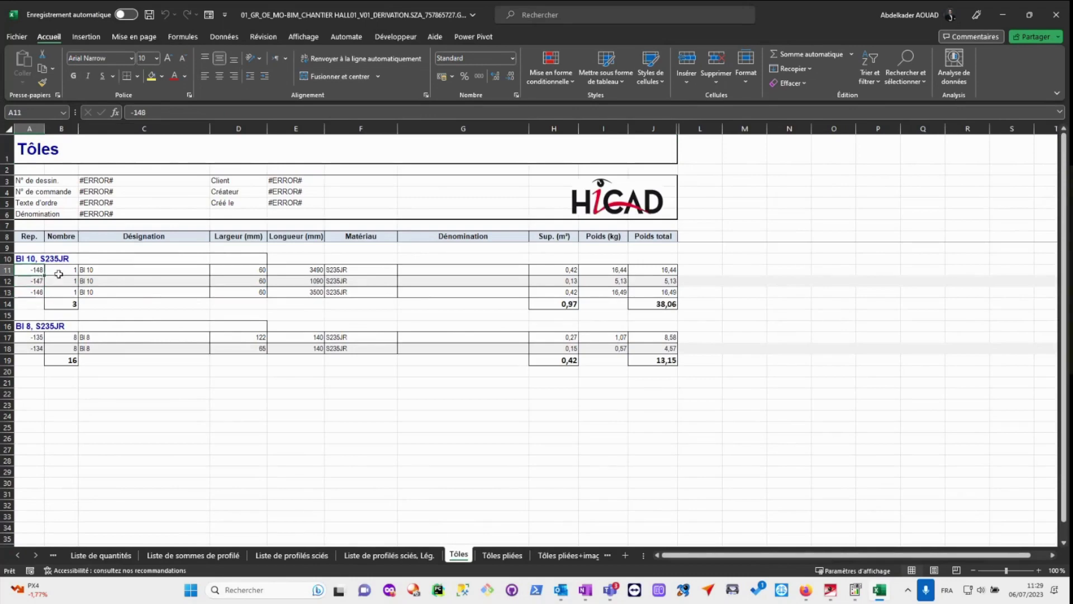
{"action": "left_click", "coordinate": [118, 268]}
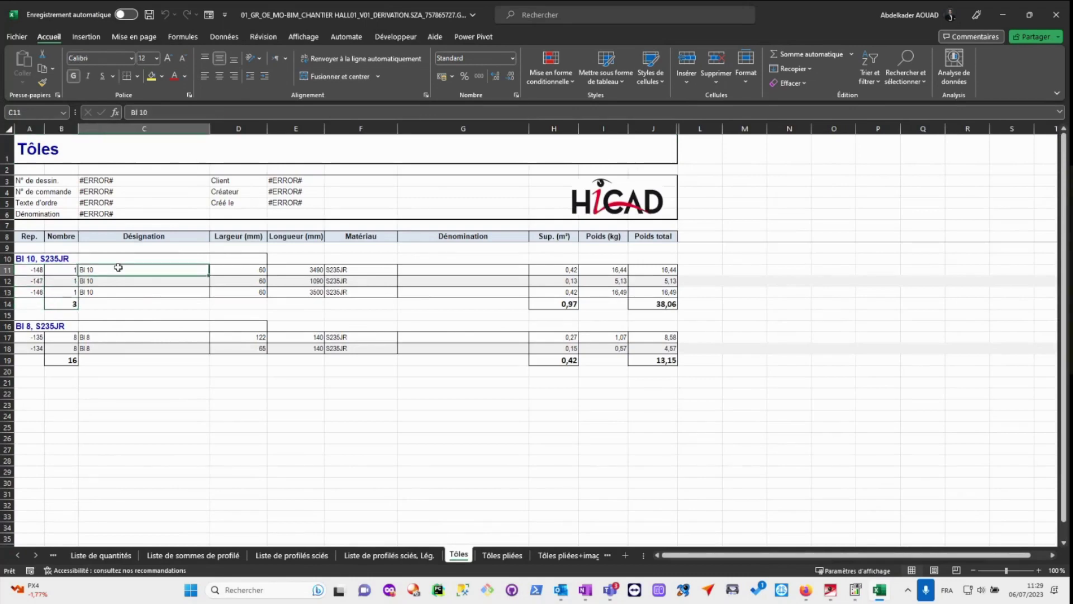
{"action": "left_click", "coordinate": [260, 270]}
{"action": "left_click", "coordinate": [258, 291]}
{"action": "left_click", "coordinate": [316, 272]}
{"action": "left_click", "coordinate": [318, 303]}
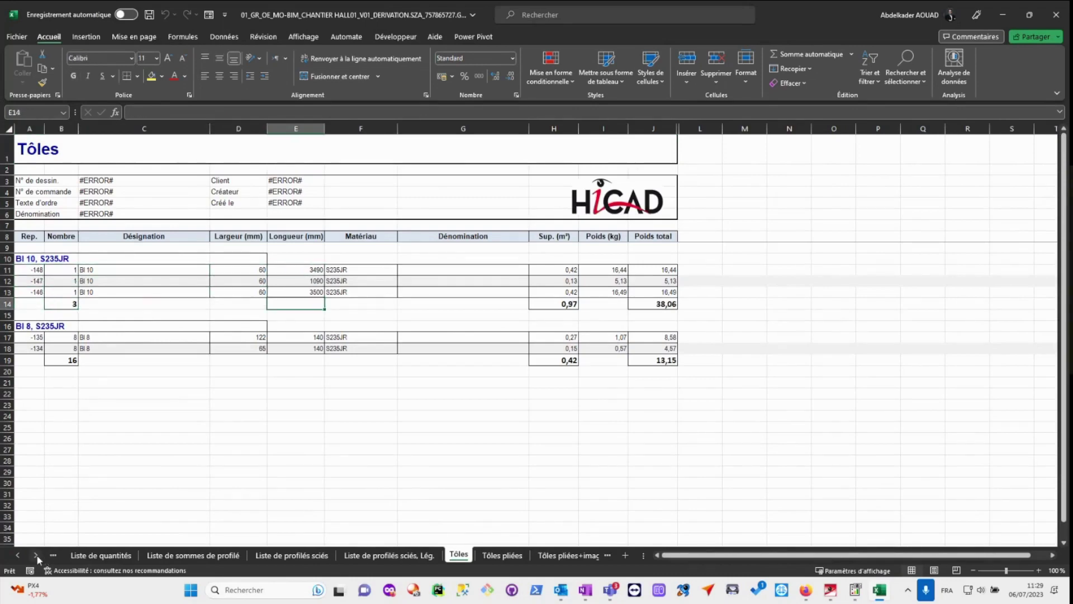
- Review the Tôles pliées+image sheet and the plate rows of Tôles de la CM et pliées
{"action": "left_click", "coordinate": [35, 555]}
{"action": "left_click", "coordinate": [36, 555]}
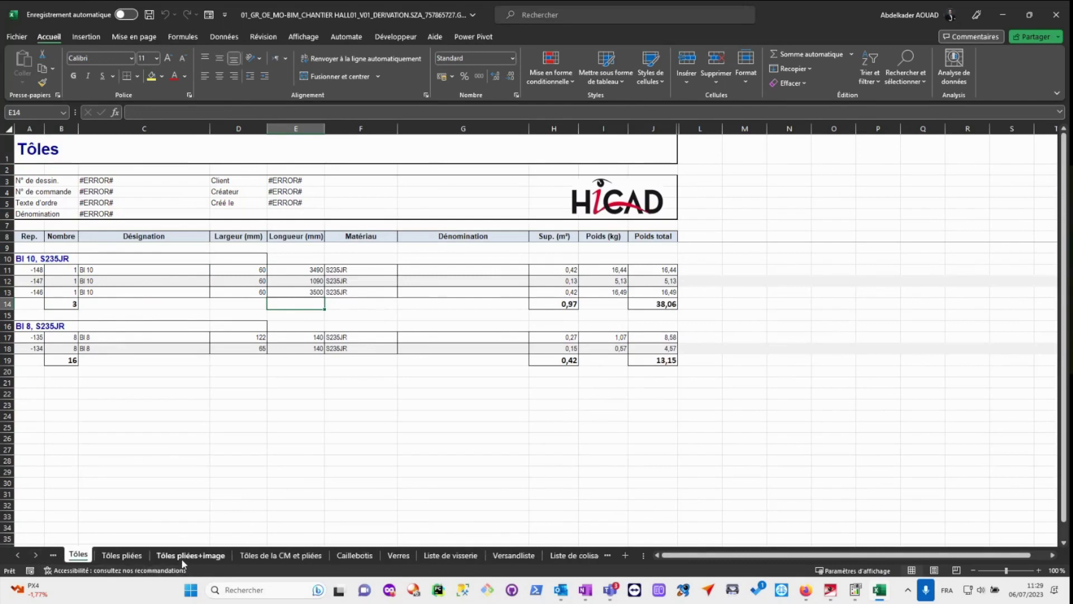
{"action": "left_click", "coordinate": [200, 557]}
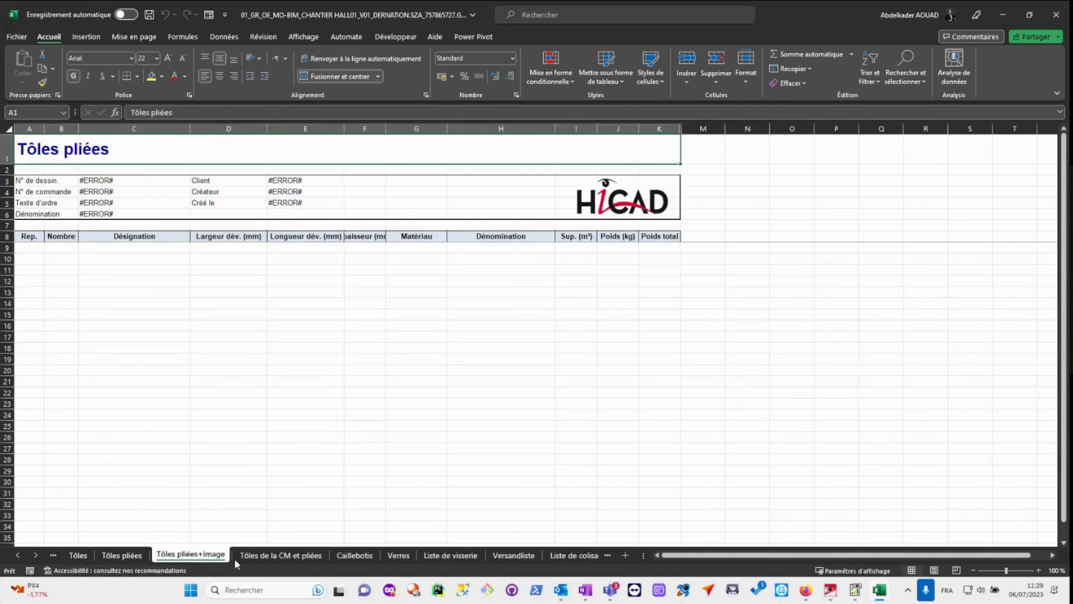
{"action": "left_click", "coordinate": [297, 556]}
{"action": "left_click_drag", "start_coordinate": [43, 274], "coordinate": [266, 295]}
- Check the item number, width and length of the DIN 24537-30-30-P grating in the Caillebotis sheet
{"action": "left_click", "coordinate": [355, 555]}
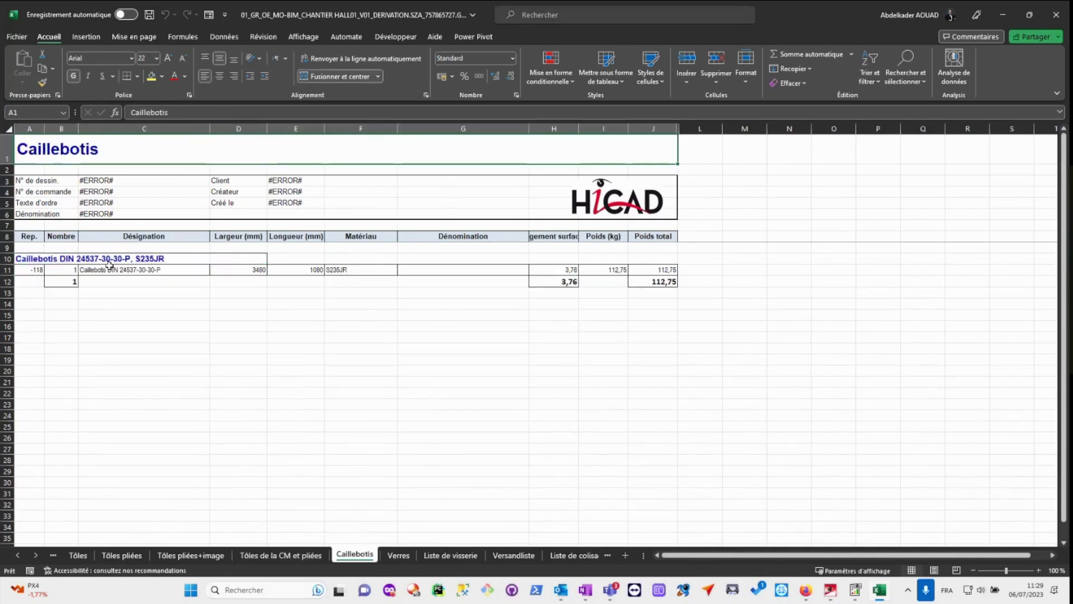
{"action": "left_click", "coordinate": [39, 272]}
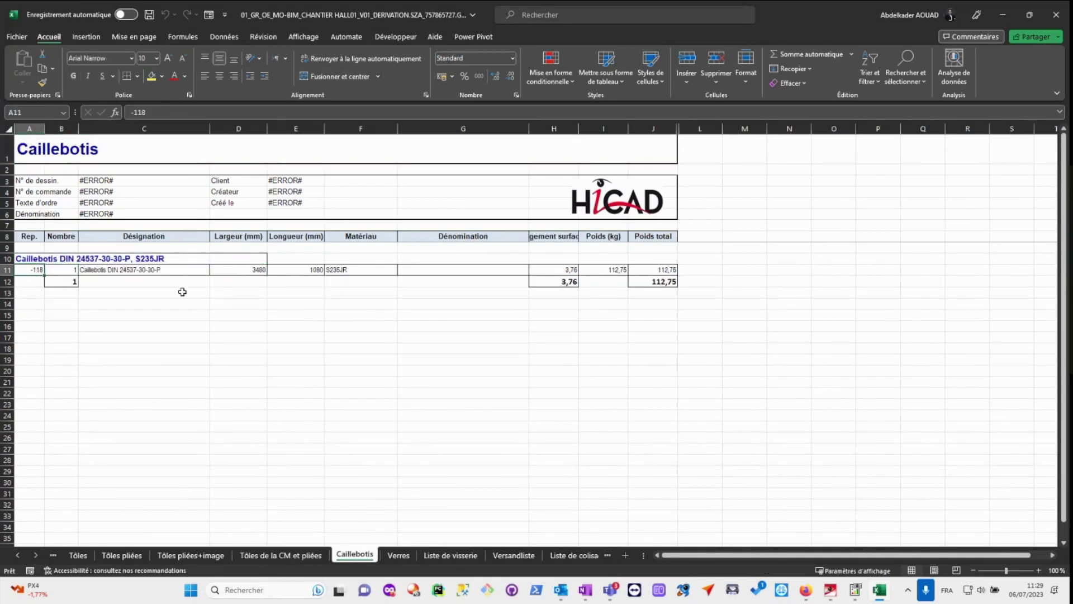
{"action": "left_click", "coordinate": [248, 272]}
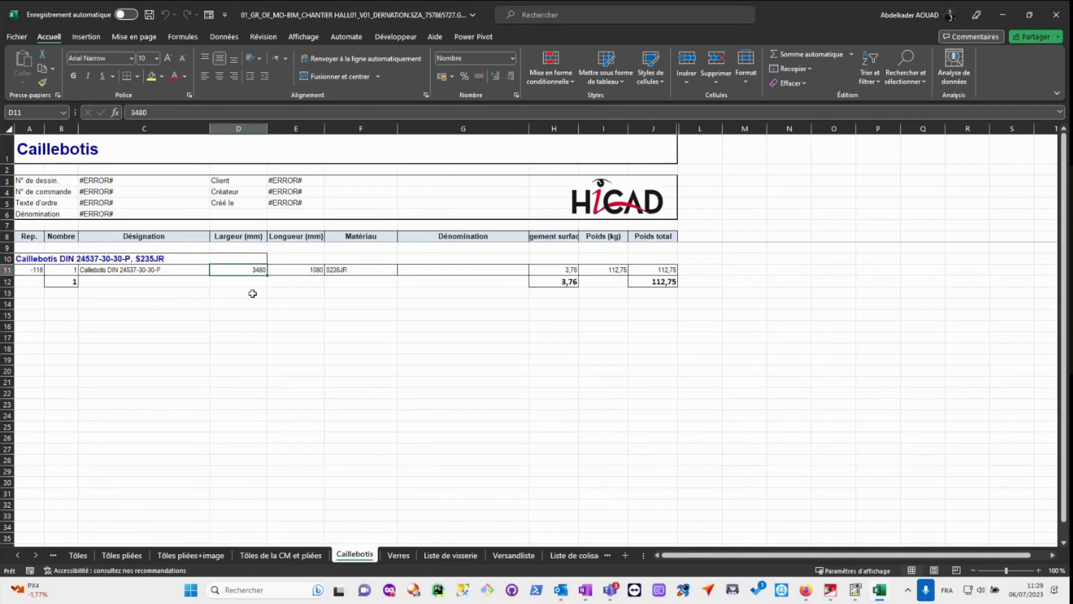
{"action": "left_click", "coordinate": [293, 269]}
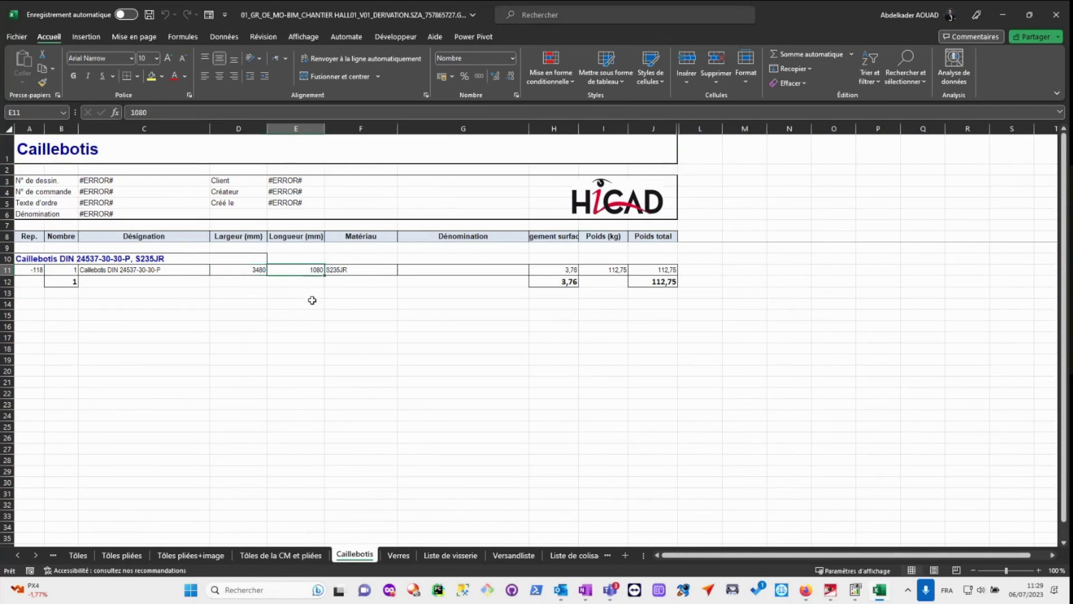
- Switch back to the HiCAD model with the Report Manager minimised, and display Ensemble UPE 140 with its grating
{"action": "left_click", "coordinate": [1003, 14]}
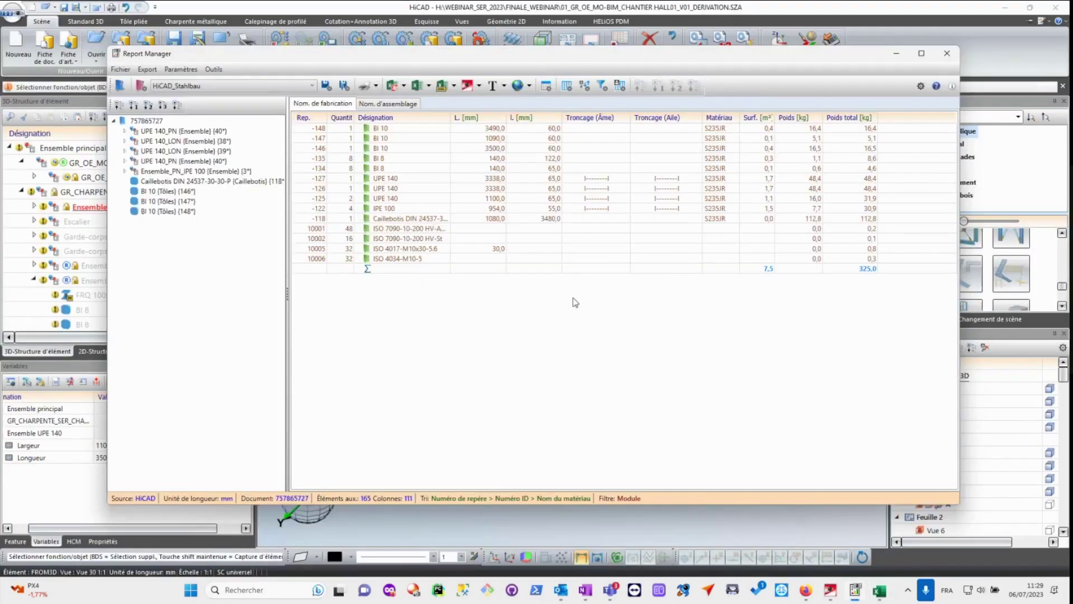
{"action": "left_click", "coordinate": [896, 55]}
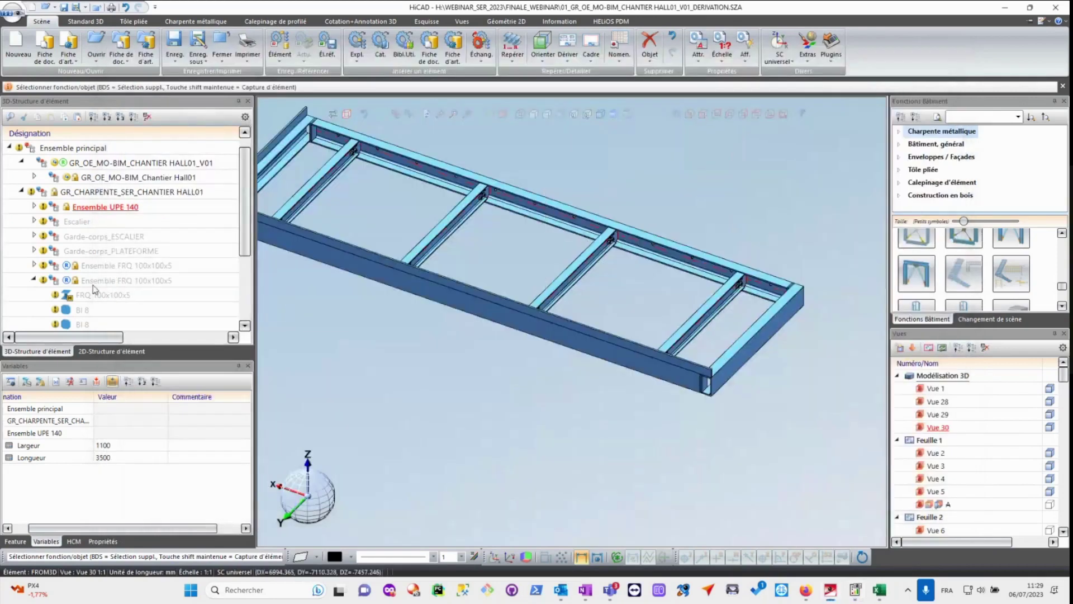
{"action": "scroll", "coordinate": [92, 295], "scroll_direction": "down", "scroll_amount": 2}
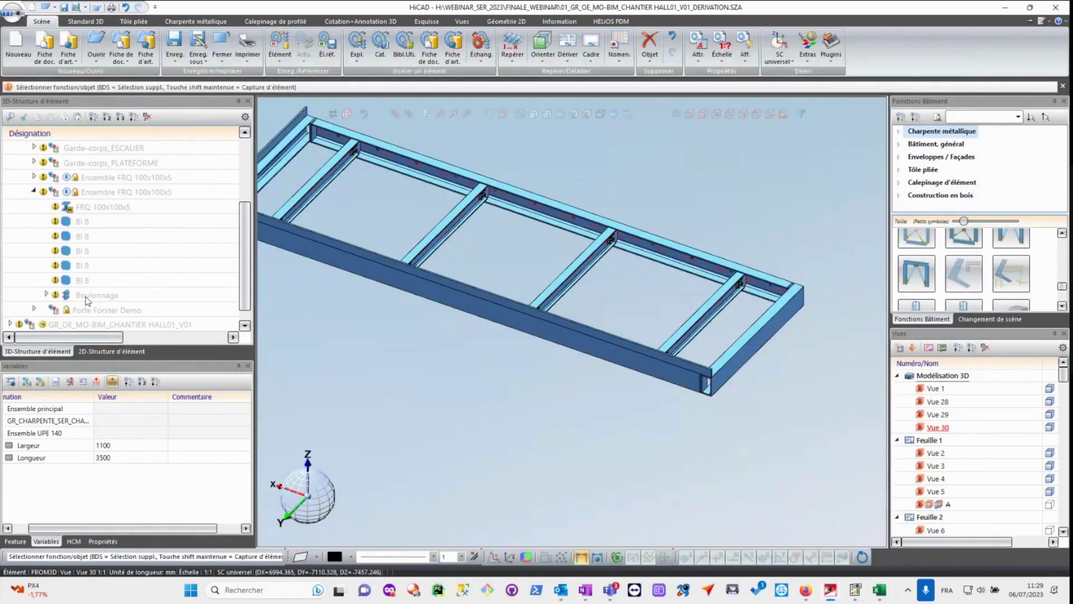
{"action": "scroll", "coordinate": [88, 211], "scroll_direction": "up", "scroll_amount": 2}
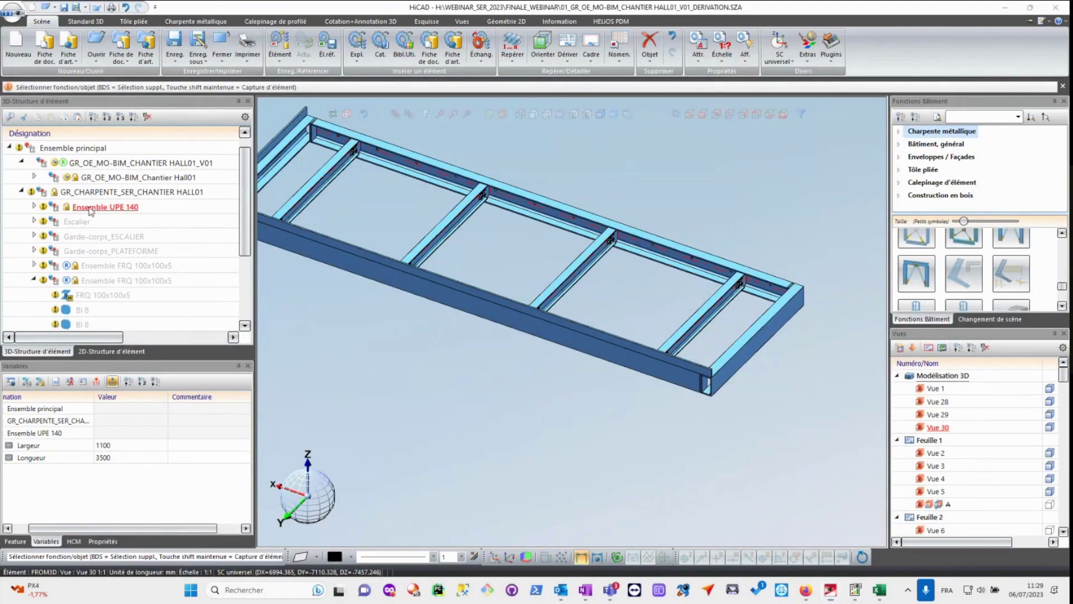
{"action": "right_click", "coordinate": [91, 211]}
{"action": "left_click", "coordinate": [175, 182]}
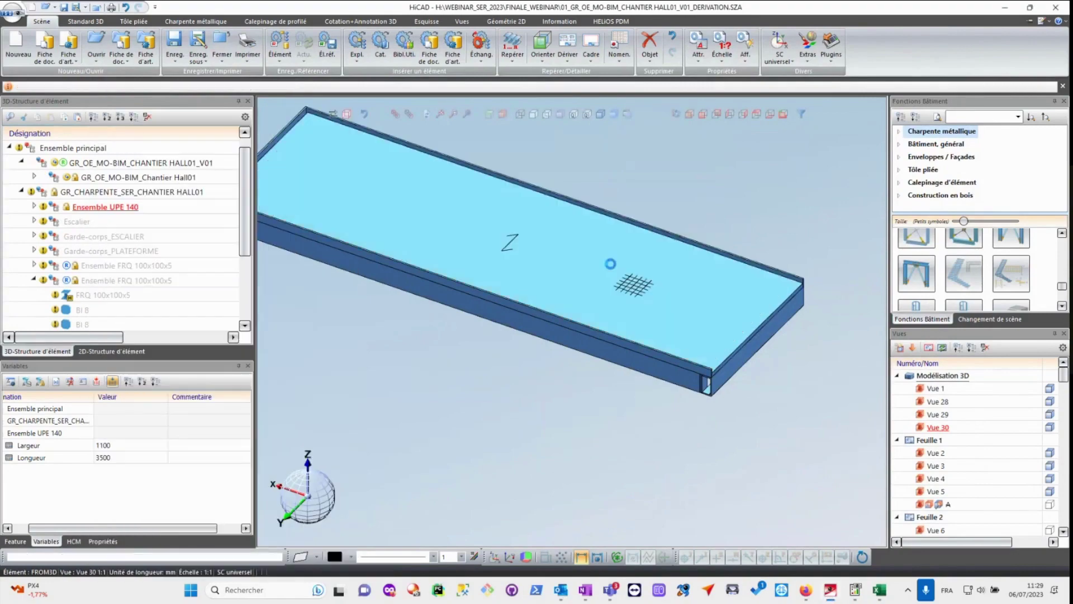
- Inspect the length and width in the platform grating's element attributes, and close the dialog
{"action": "double_click", "coordinate": [582, 244]}
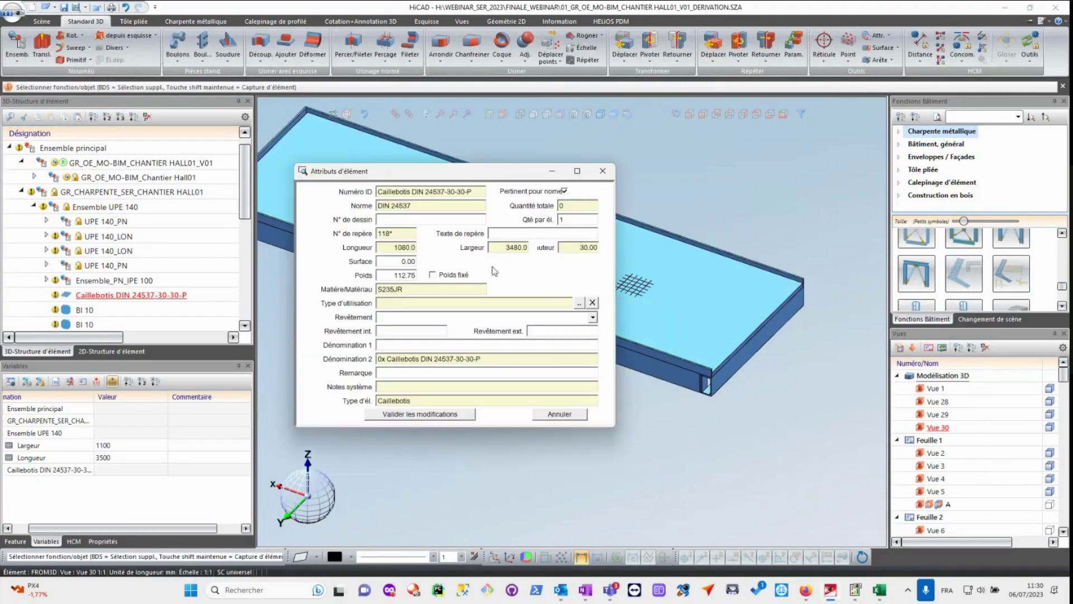
{"action": "key", "text": "Tab"}
{"action": "left_click", "coordinate": [438, 414]}
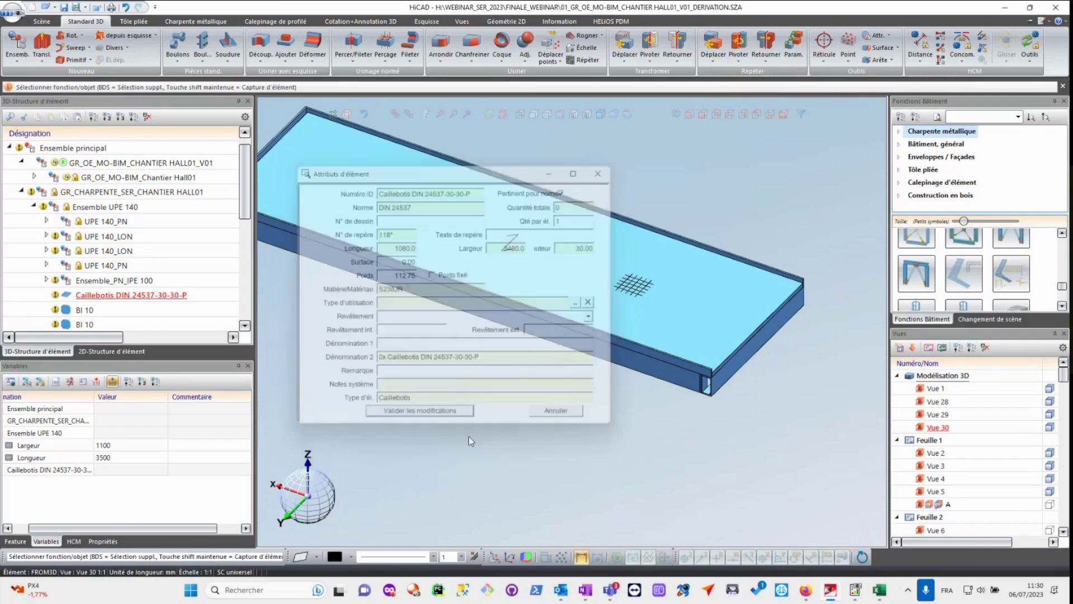
- Return to the Excel workbook and examine the washers, bolts and nuts in Liste de visserie
{"action": "left_click", "coordinate": [878, 591]}
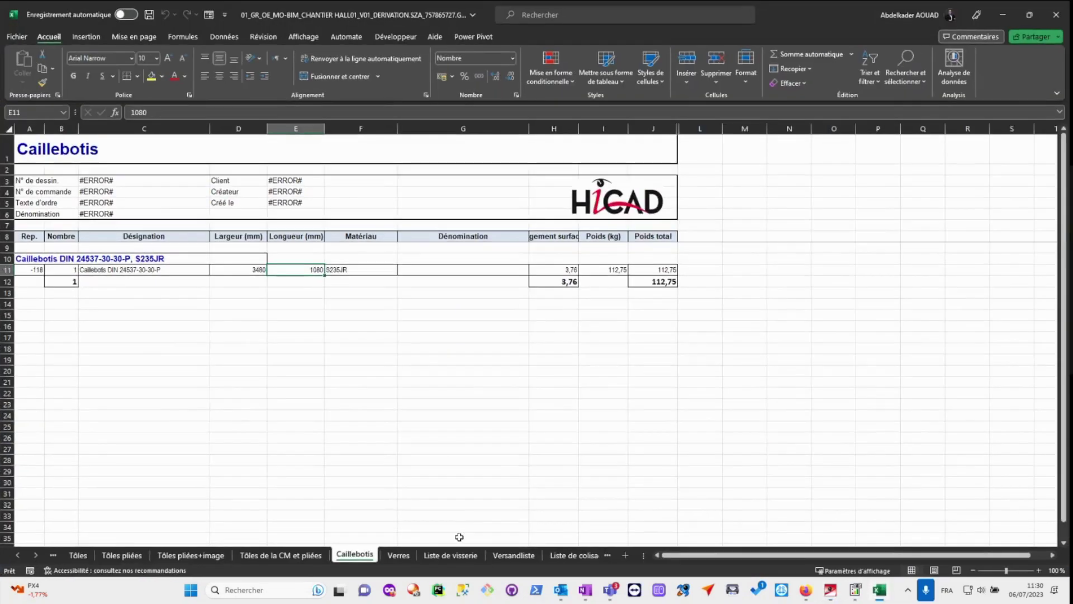
{"action": "left_click", "coordinate": [438, 555]}
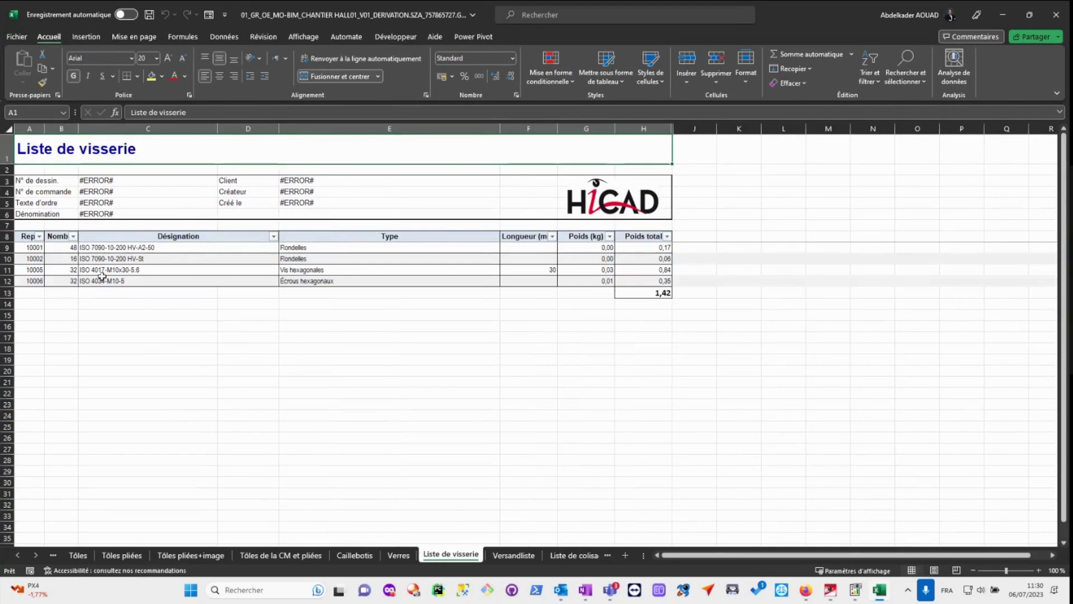
{"action": "left_click_drag", "start_coordinate": [31, 247], "coordinate": [666, 295]}
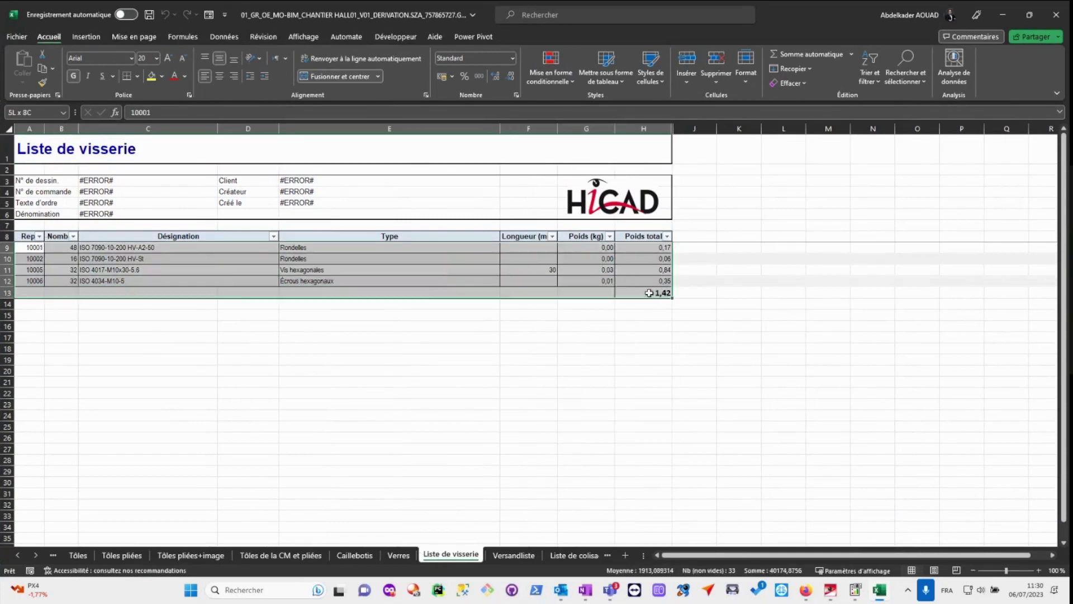
- Review the illustrated short packing list, from the UPE 140 assemblies down to the loose plates and grating
{"action": "left_click", "coordinate": [35, 555]}
{"action": "left_click", "coordinate": [35, 555]}
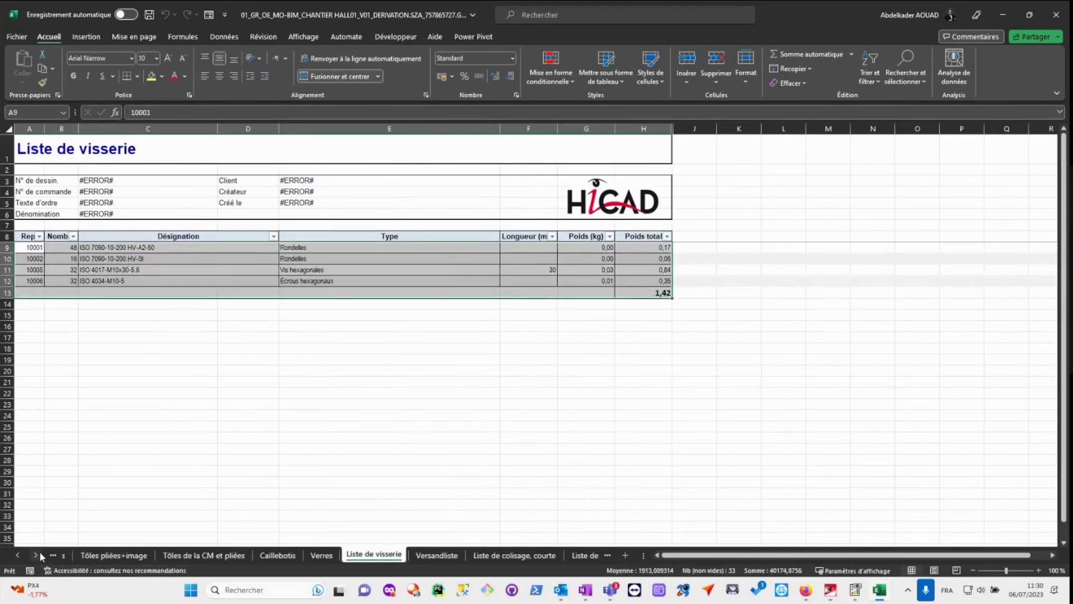
{"action": "left_click", "coordinate": [35, 555]}
{"action": "left_click", "coordinate": [35, 555]}
{"action": "left_click", "coordinate": [35, 555]}
{"action": "left_click", "coordinate": [36, 555]}
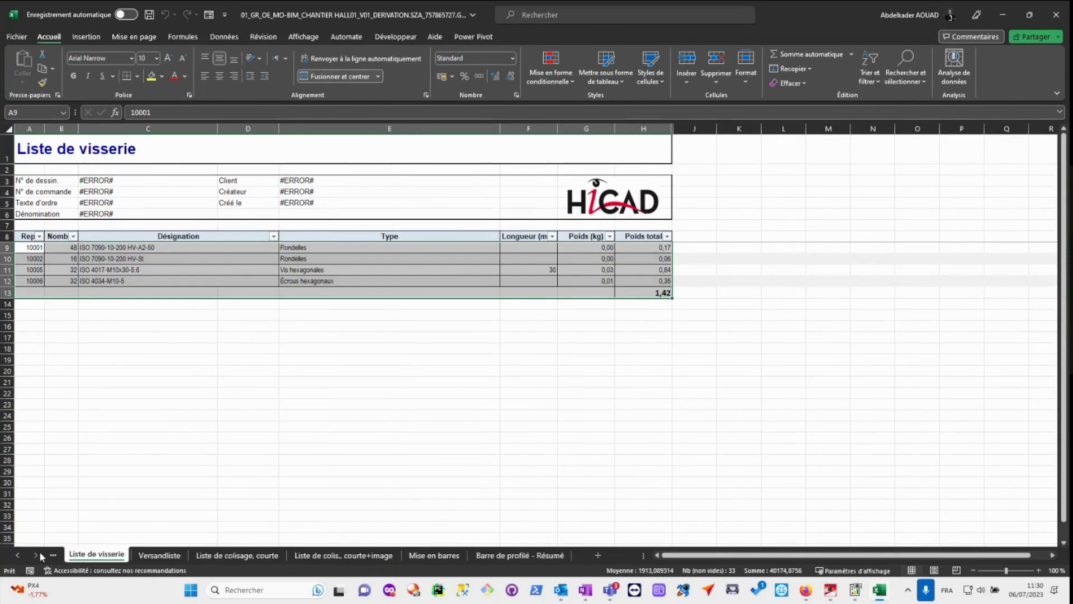
{"action": "left_click", "coordinate": [343, 555]}
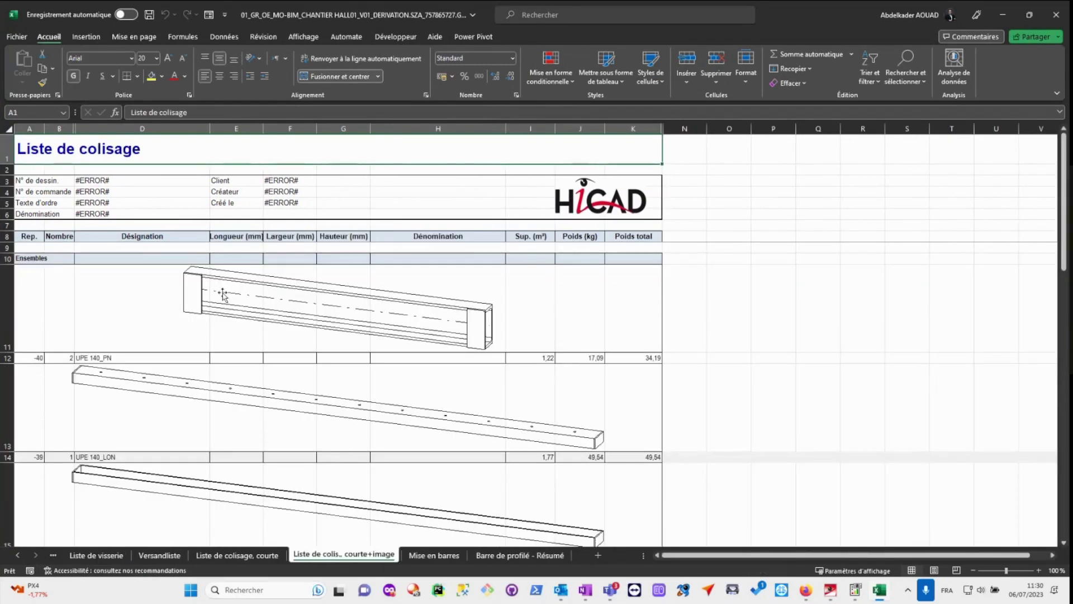
{"action": "scroll", "coordinate": [223, 294], "scroll_direction": "down", "scroll_amount": 1}
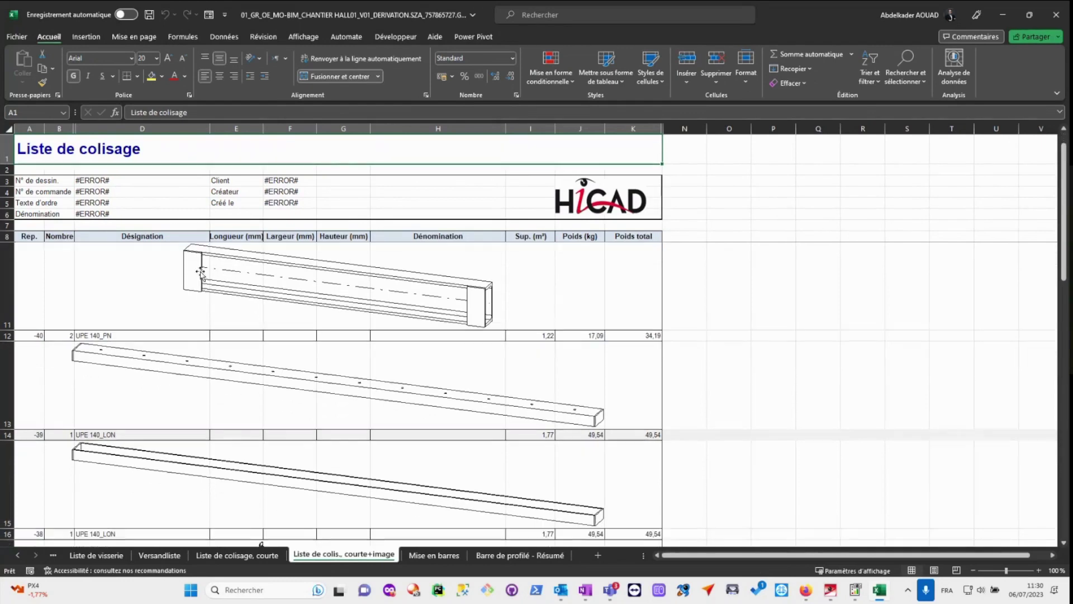
{"action": "left_click", "coordinate": [200, 274]}
{"action": "scroll", "coordinate": [412, 352], "scroll_direction": "down", "scroll_amount": 2}
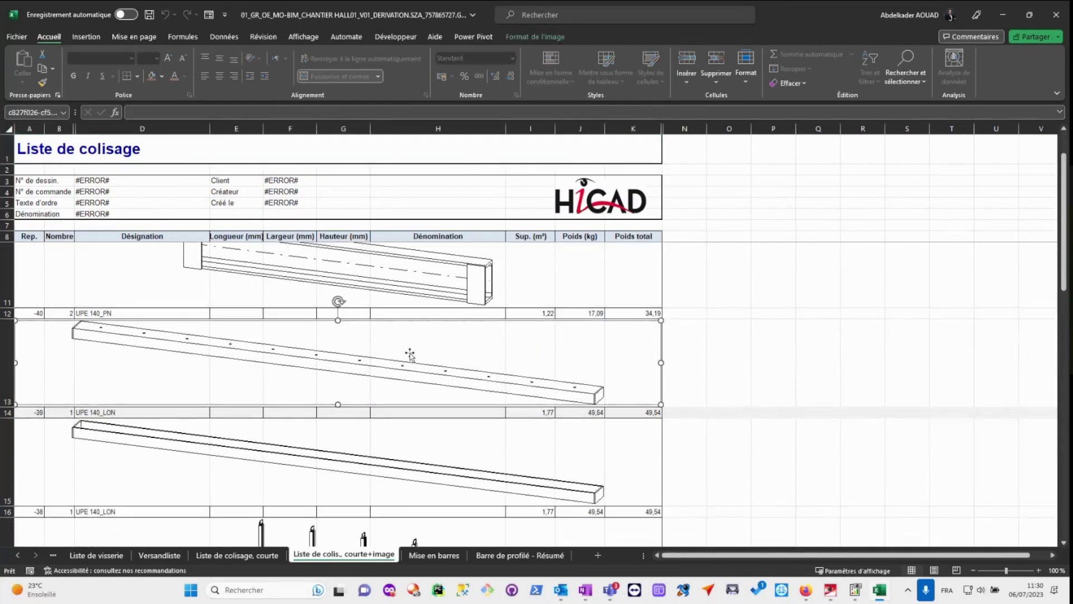
{"action": "left_click", "coordinate": [373, 368]}
{"action": "scroll", "coordinate": [373, 368], "scroll_direction": "down", "scroll_amount": 4}
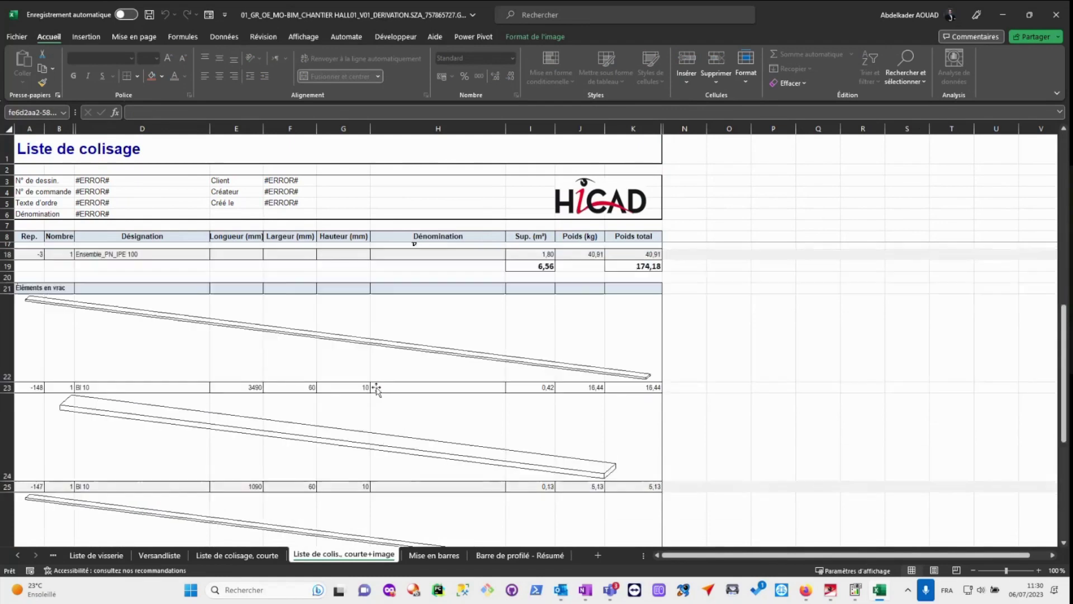
{"action": "scroll", "coordinate": [377, 390], "scroll_direction": "down", "scroll_amount": 1}
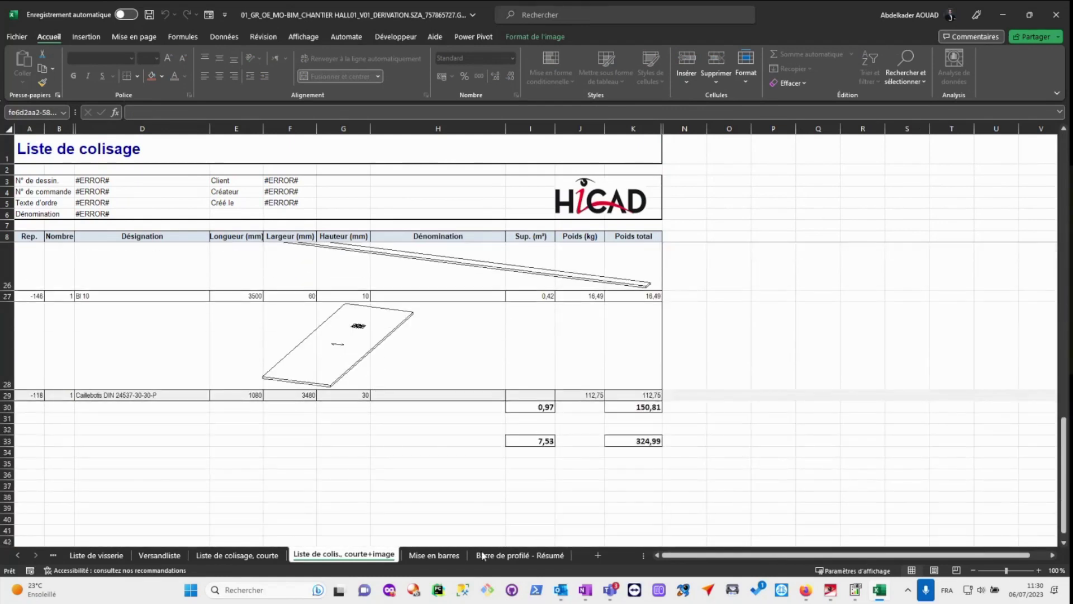
- Examine the UPE 140 bar nesting in Mise en barres, including the stock bars, cut layout and offcut
{"action": "left_click", "coordinate": [435, 555]}
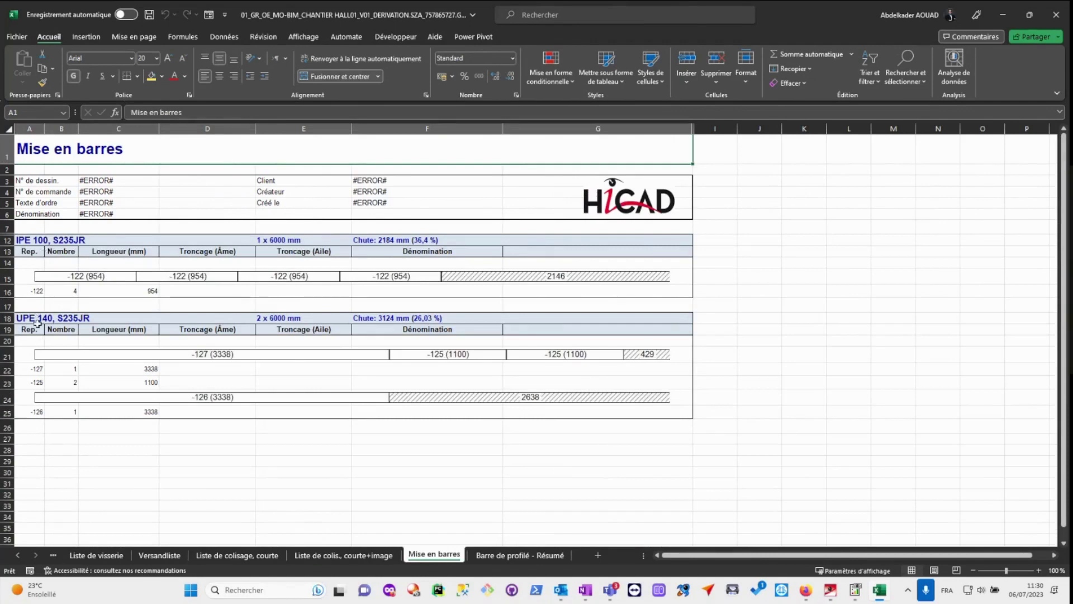
{"action": "left_click", "coordinate": [285, 319]}
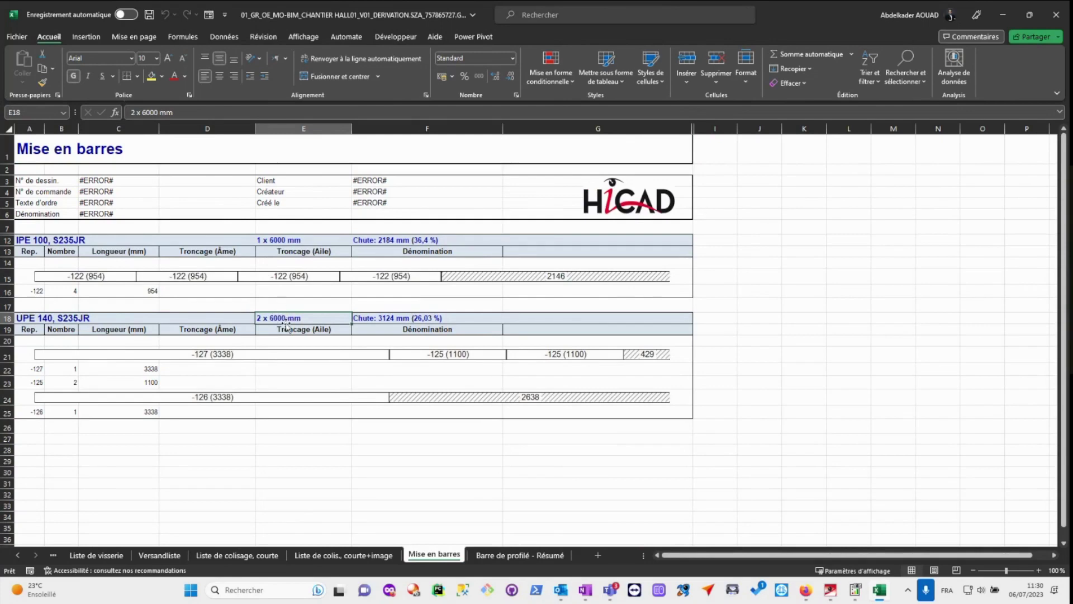
{"action": "left_click", "coordinate": [178, 356]}
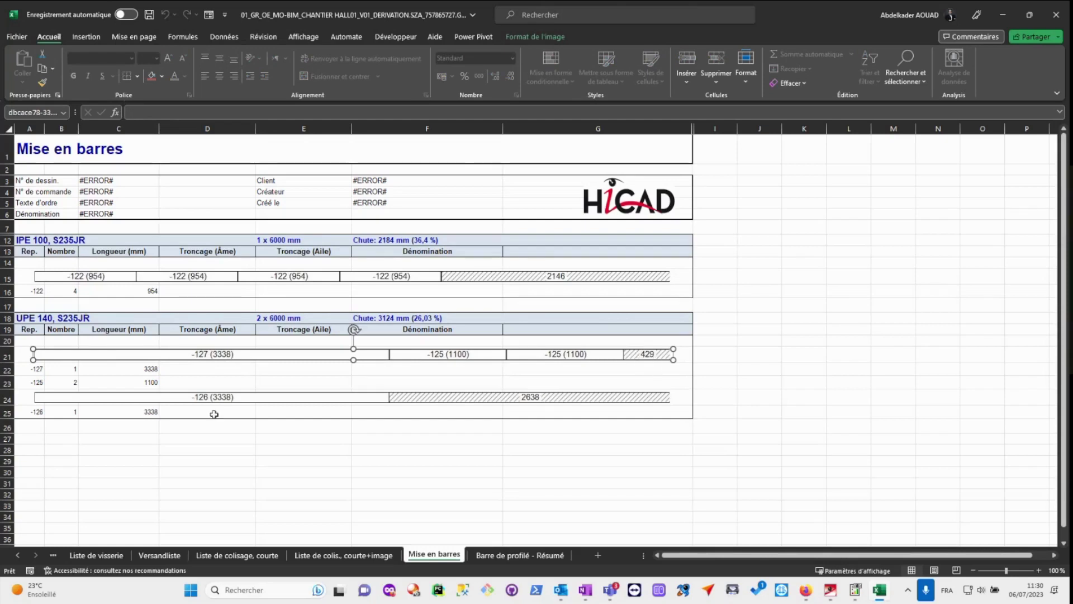
{"action": "left_click", "coordinate": [220, 398]}
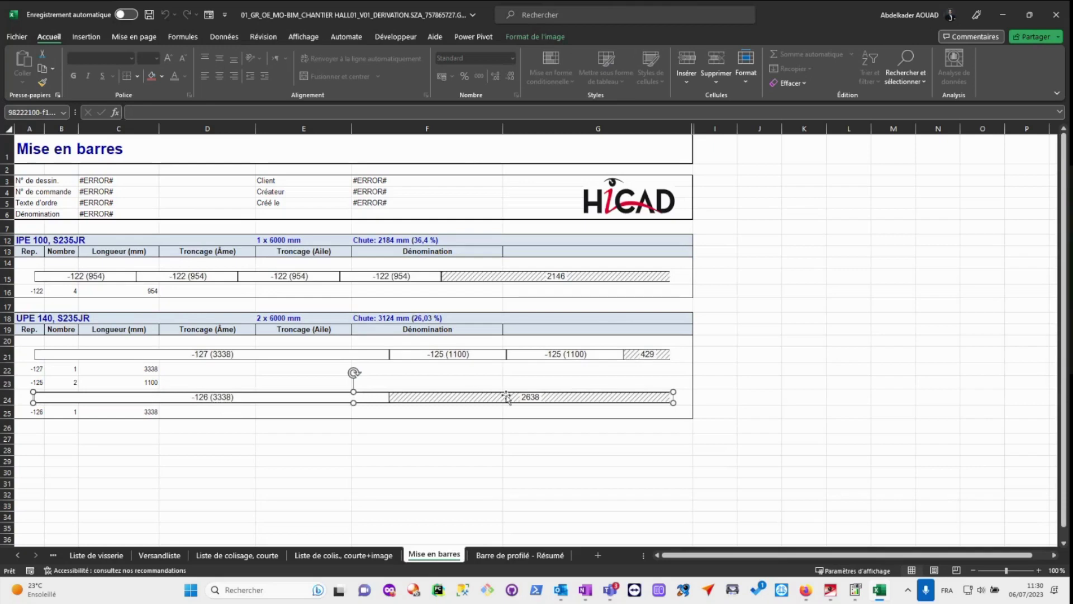
{"action": "left_click", "coordinate": [438, 319]}
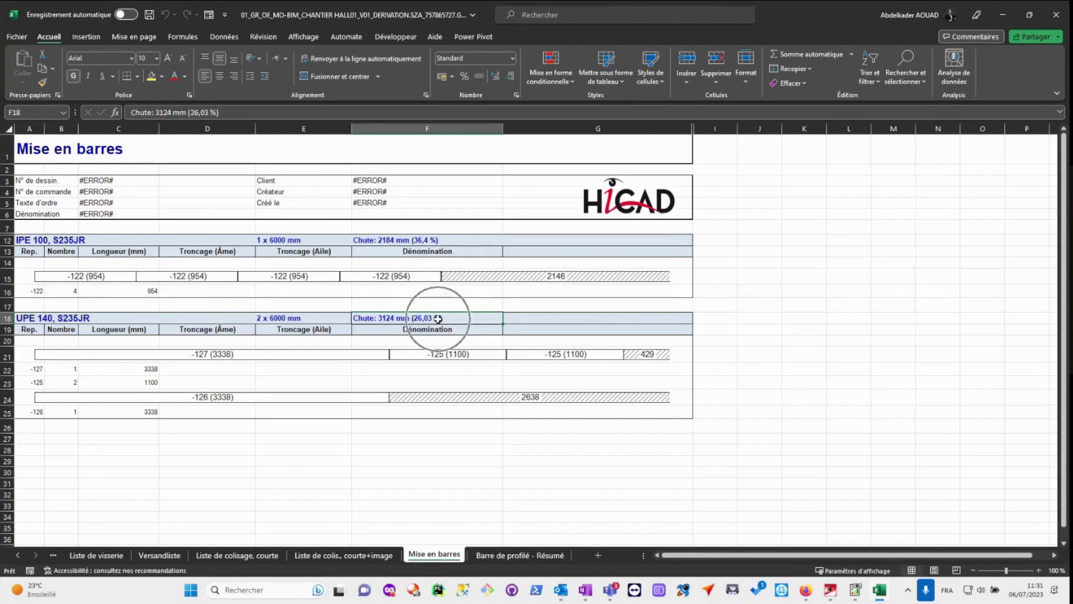